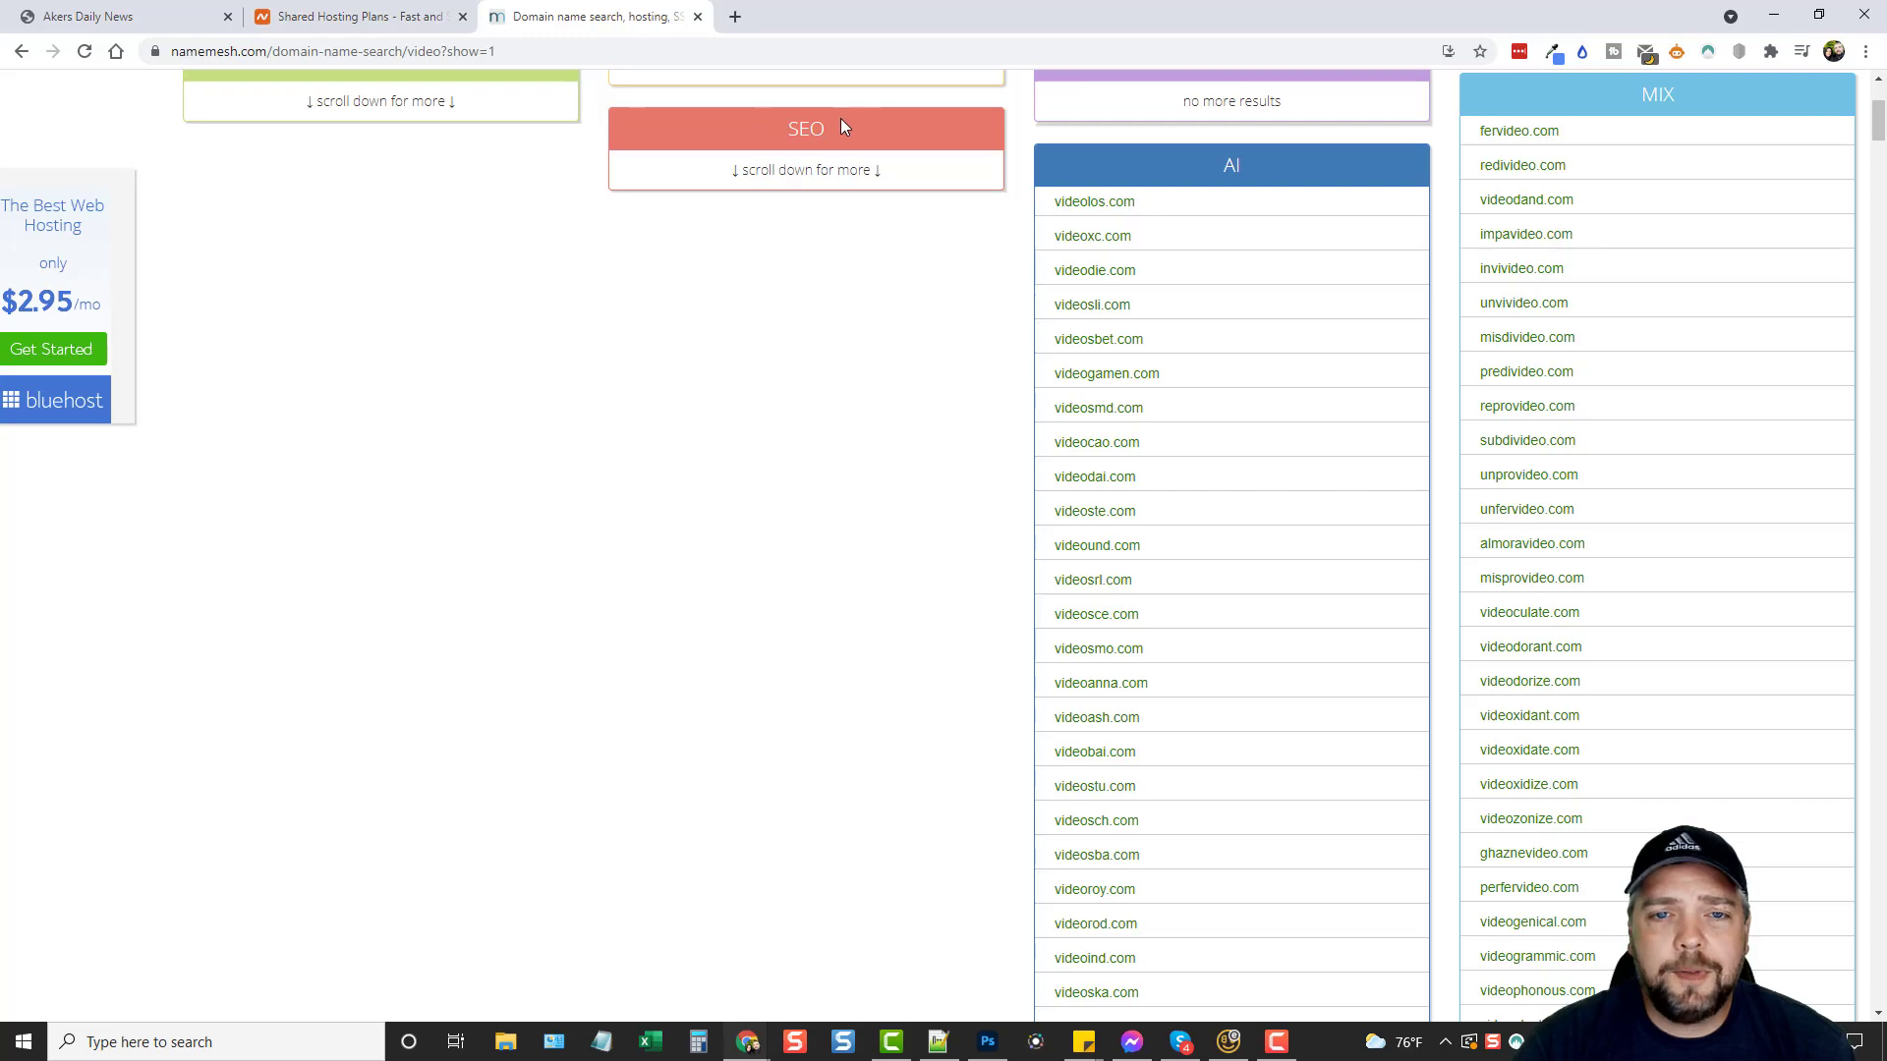
pyautogui.scroll(-15, 773, 298)
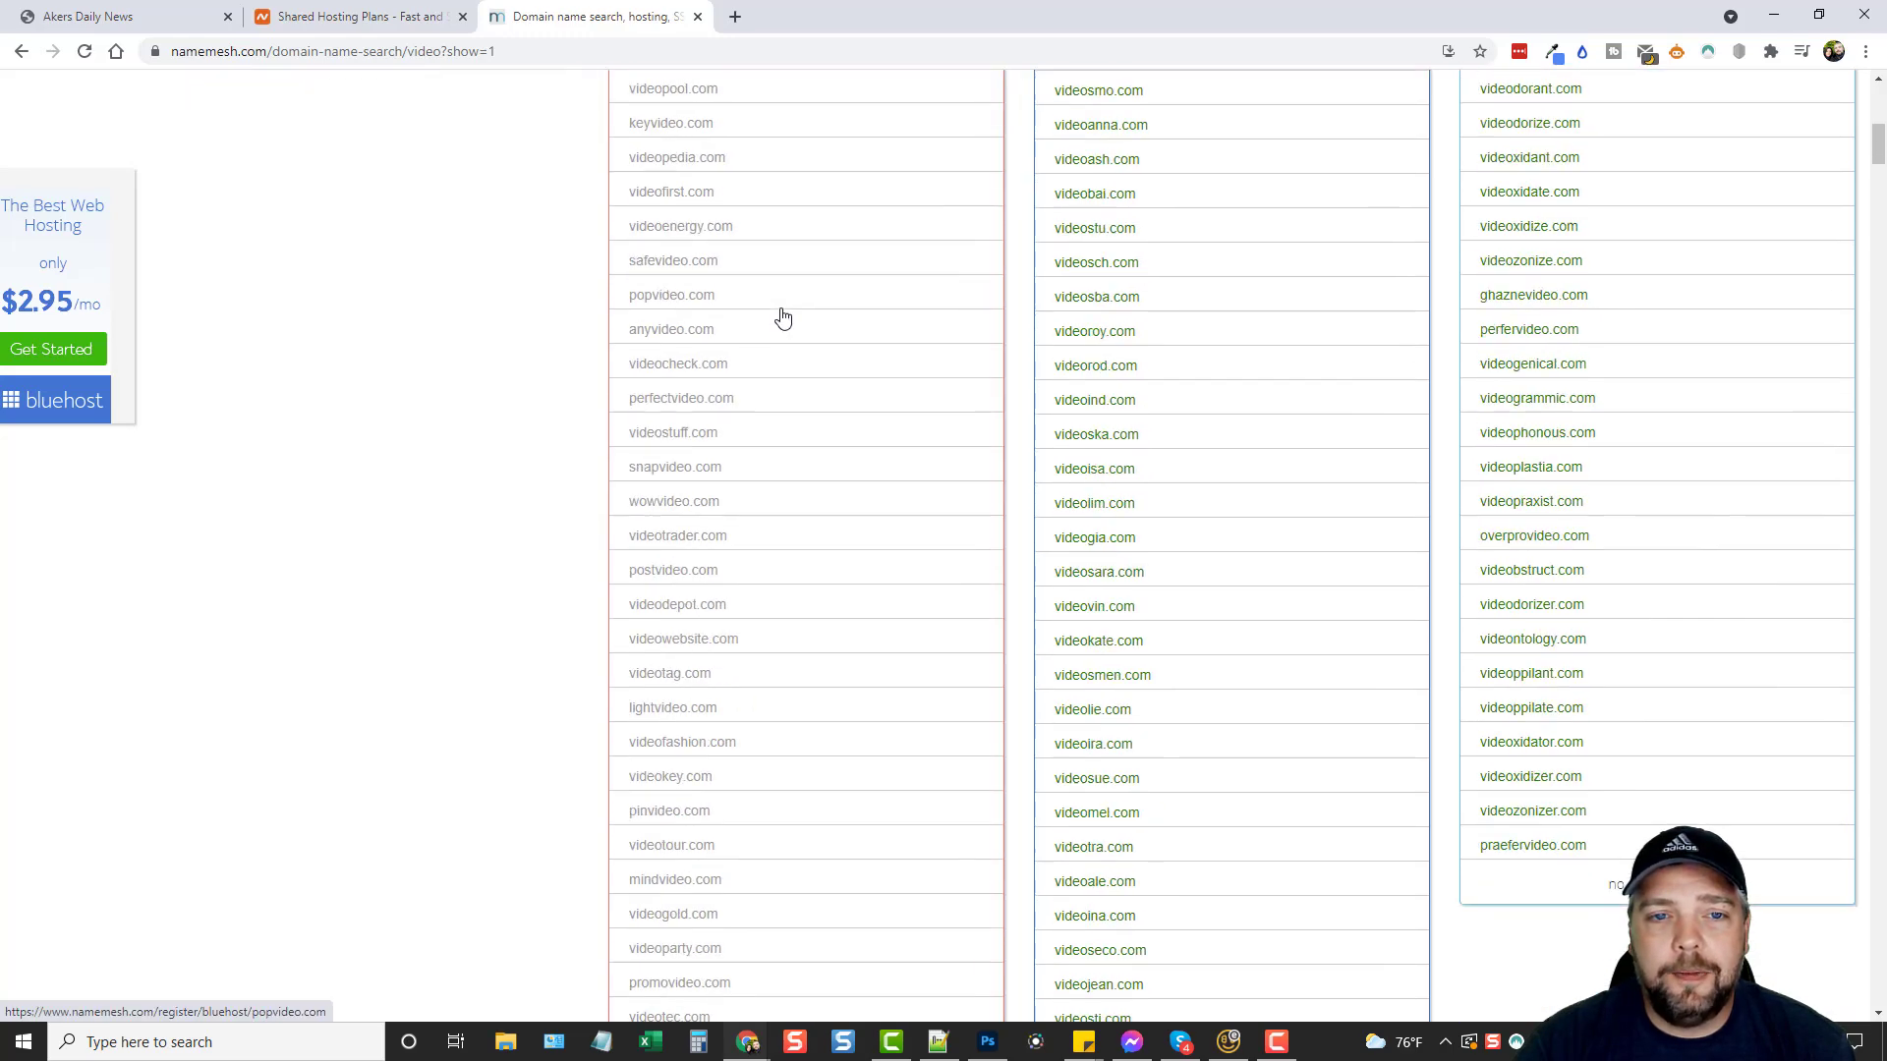
pyautogui.scroll(-15, 784, 316)
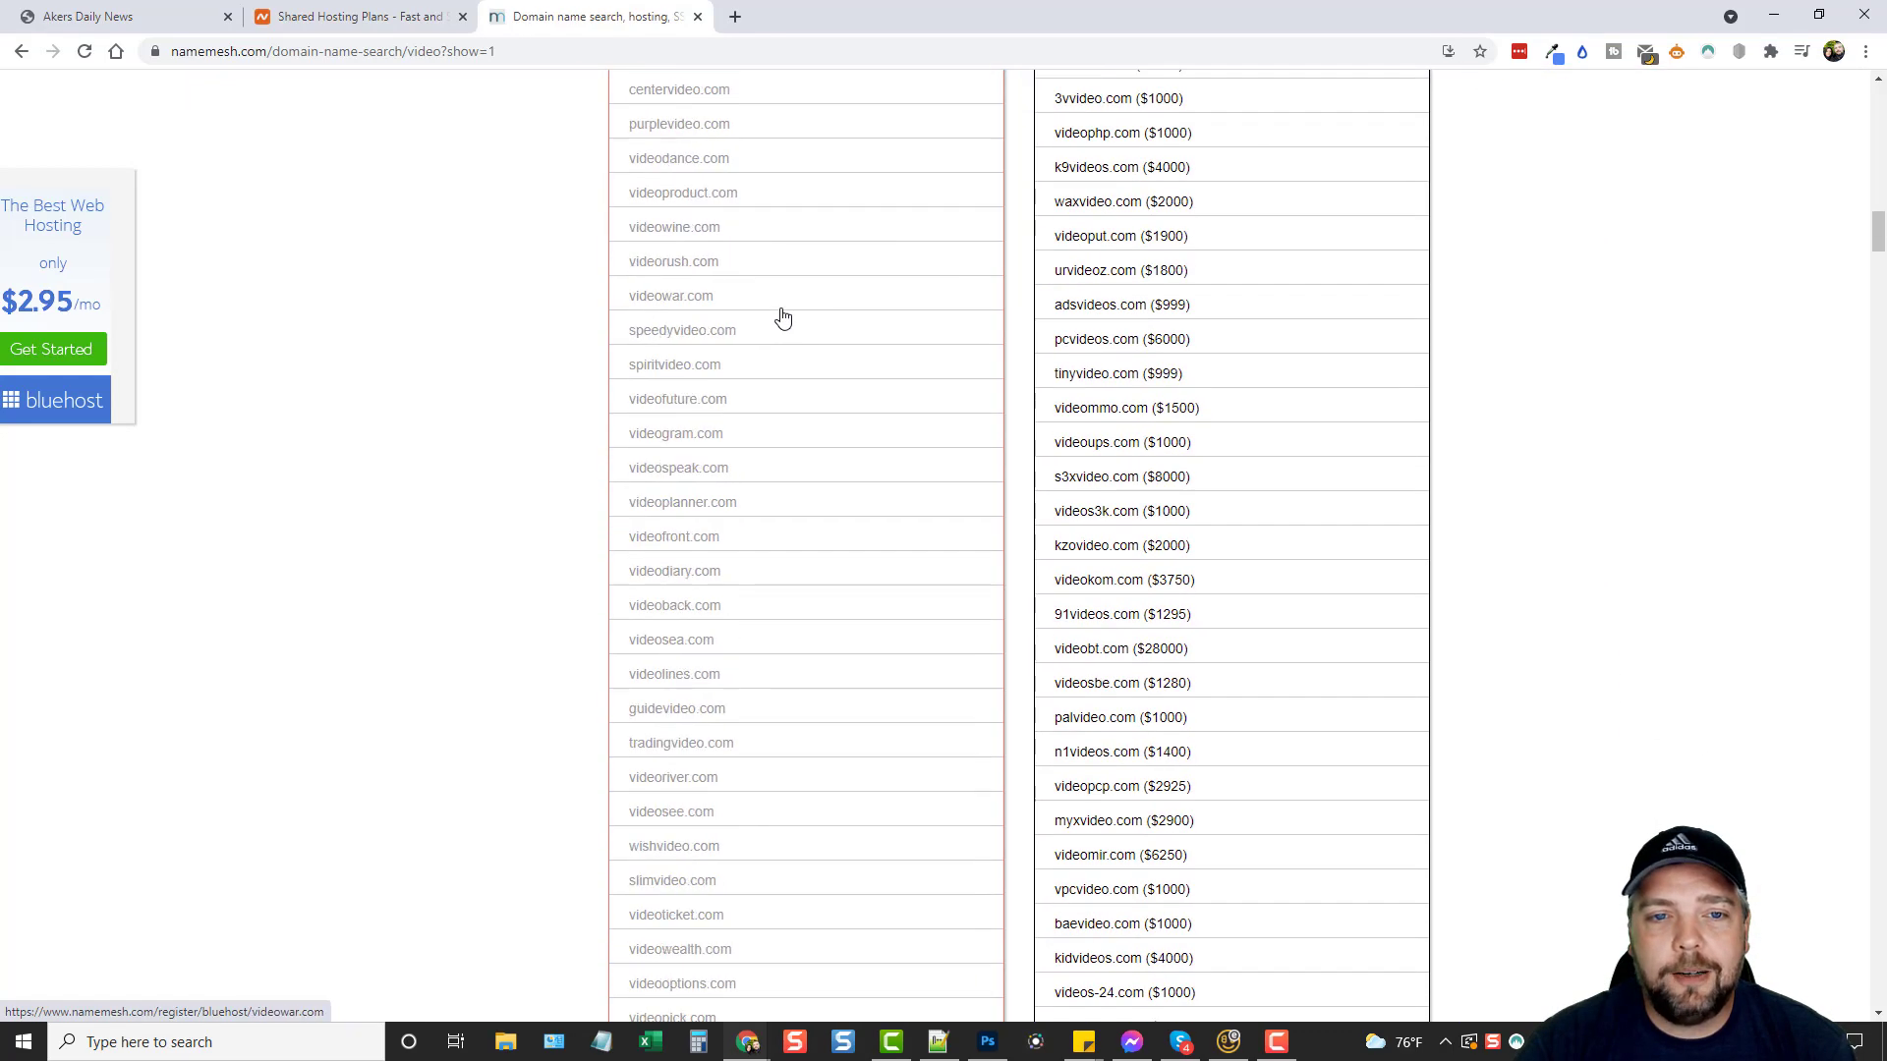
pyautogui.scroll(-15, 783, 317)
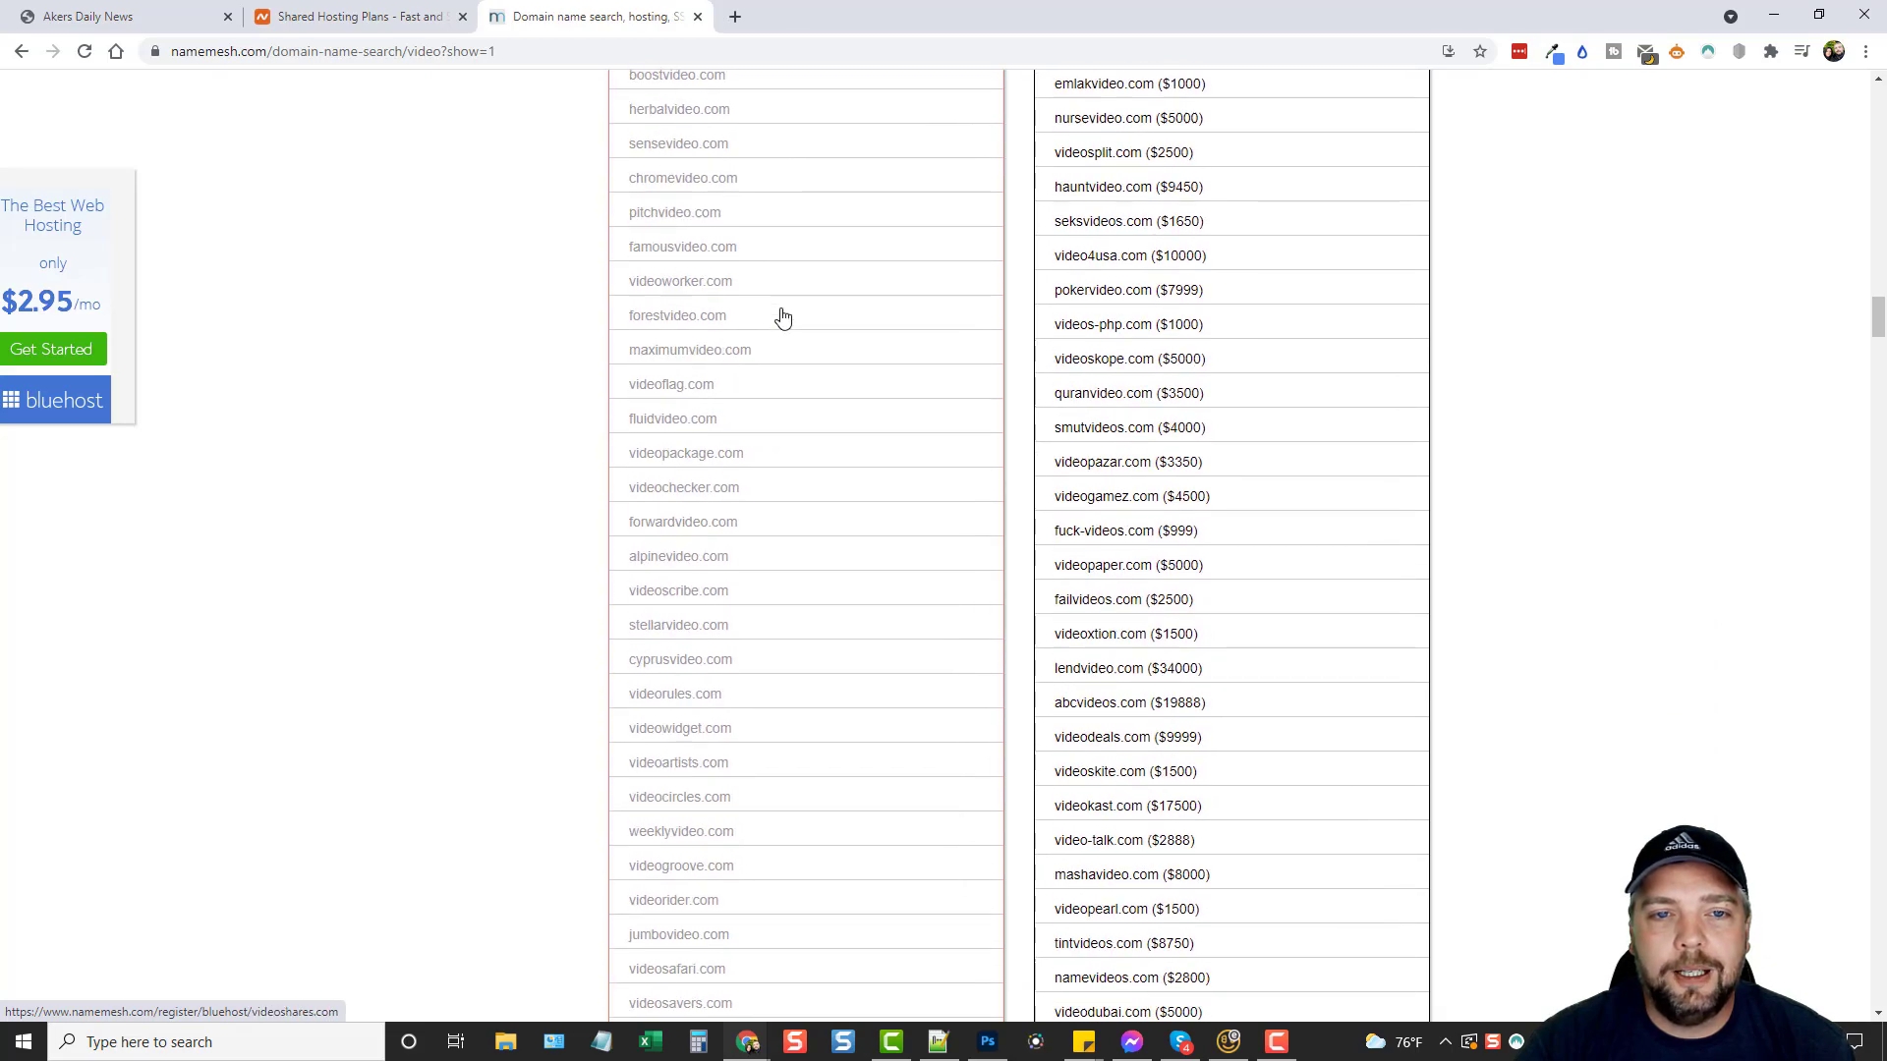
pyautogui.scroll(-10, 784, 317)
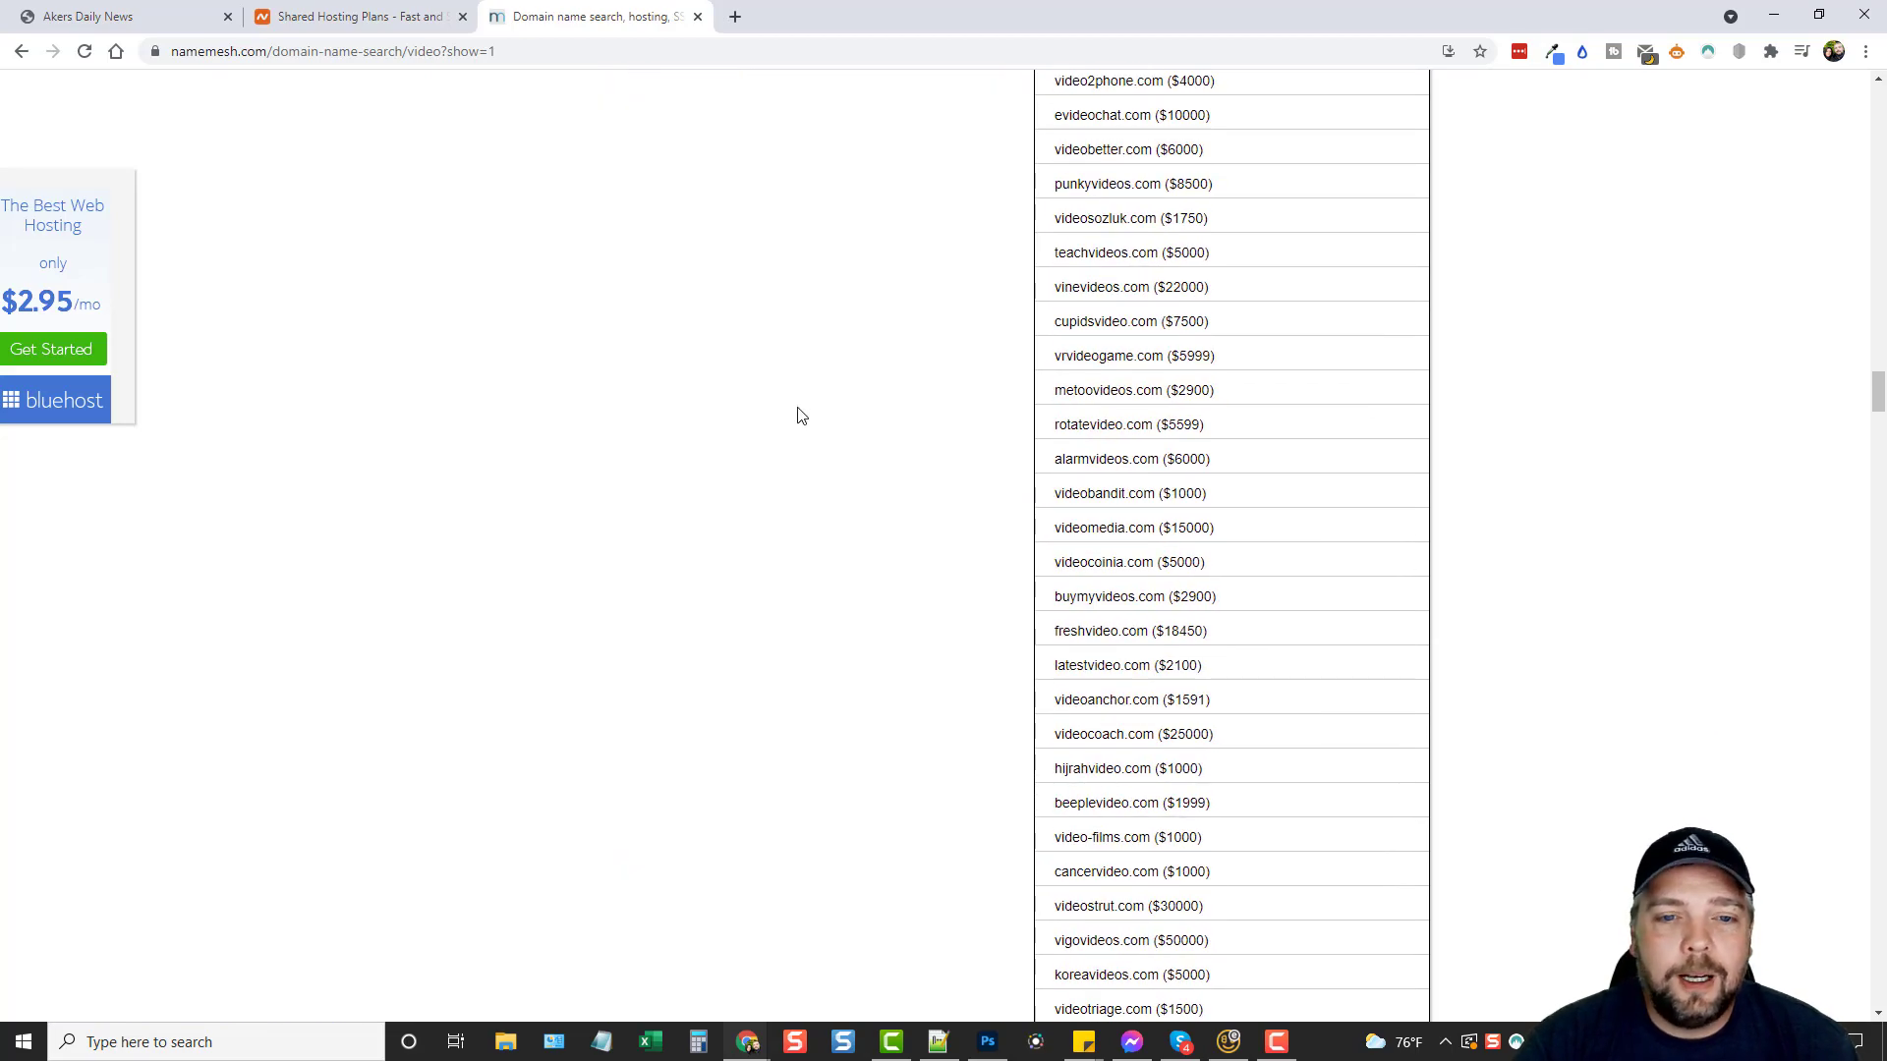
pyautogui.scroll(-12, 794, 447)
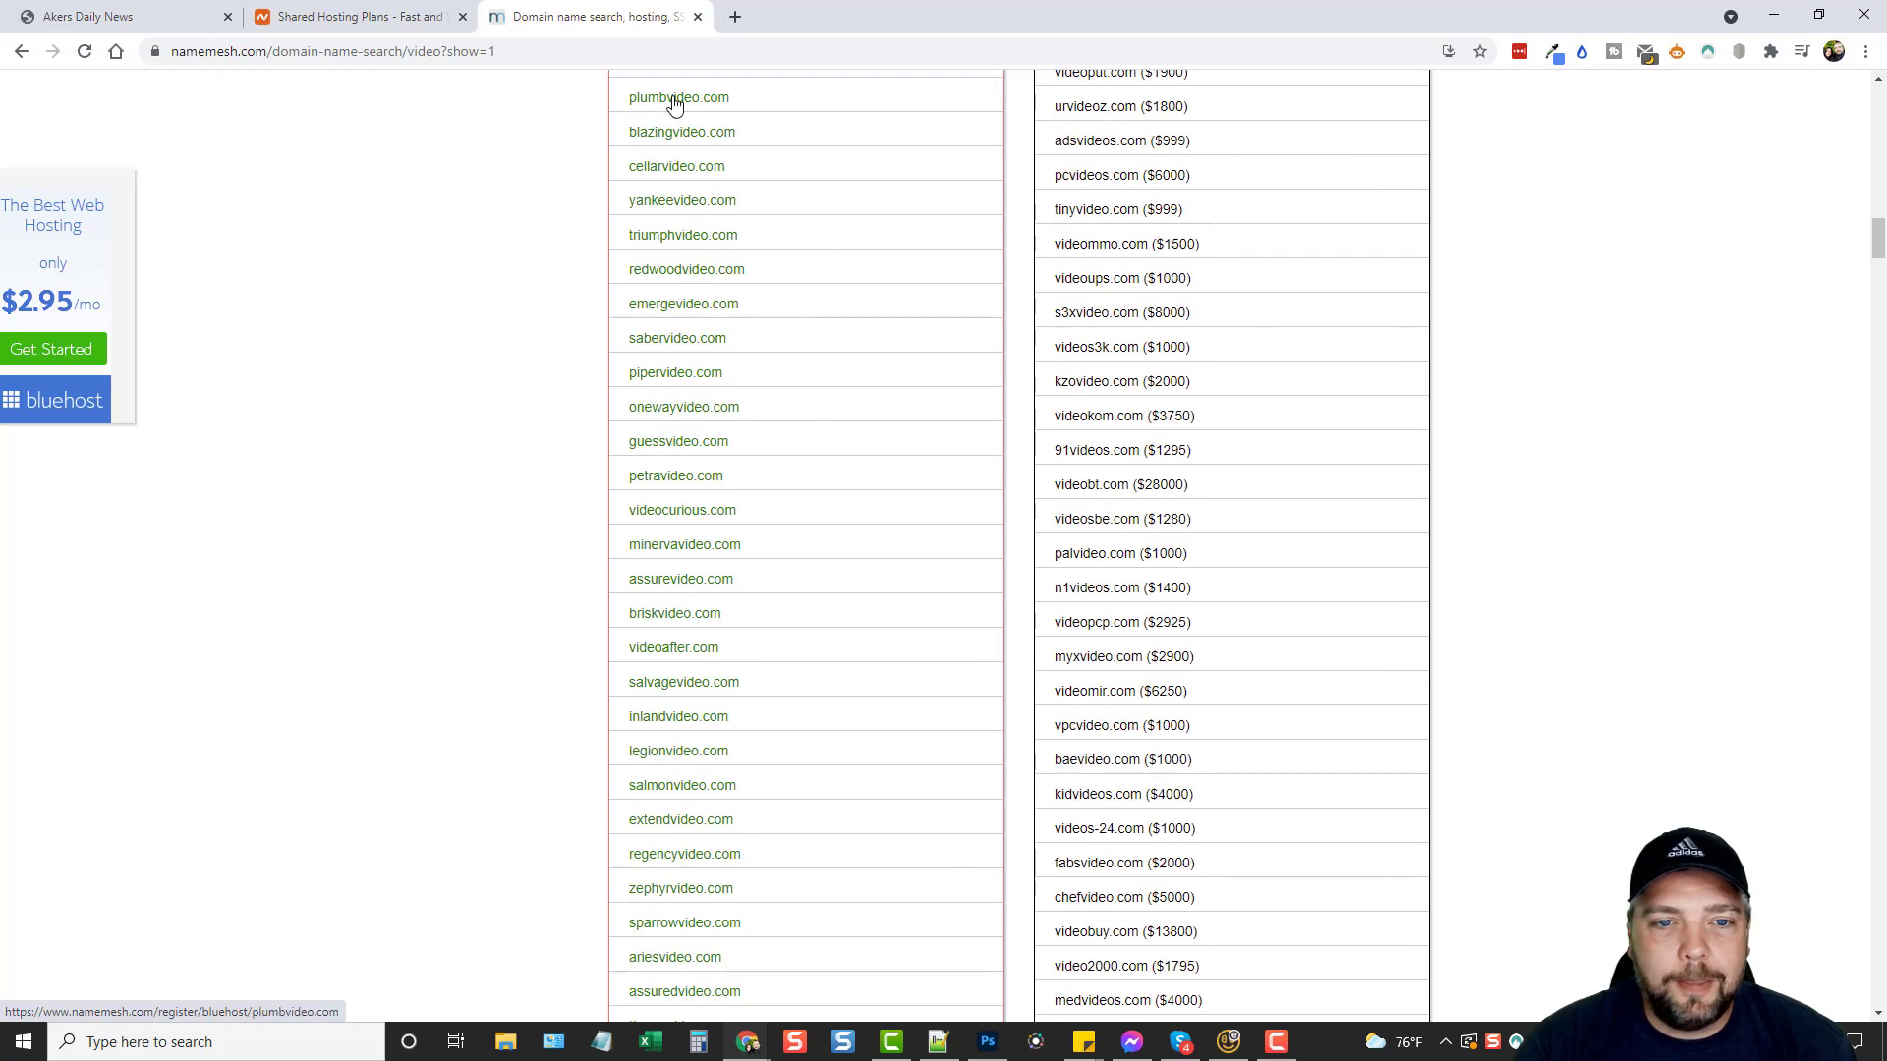
pyautogui.scroll(9, 705, 503)
pyautogui.scroll(-5, 705, 504)
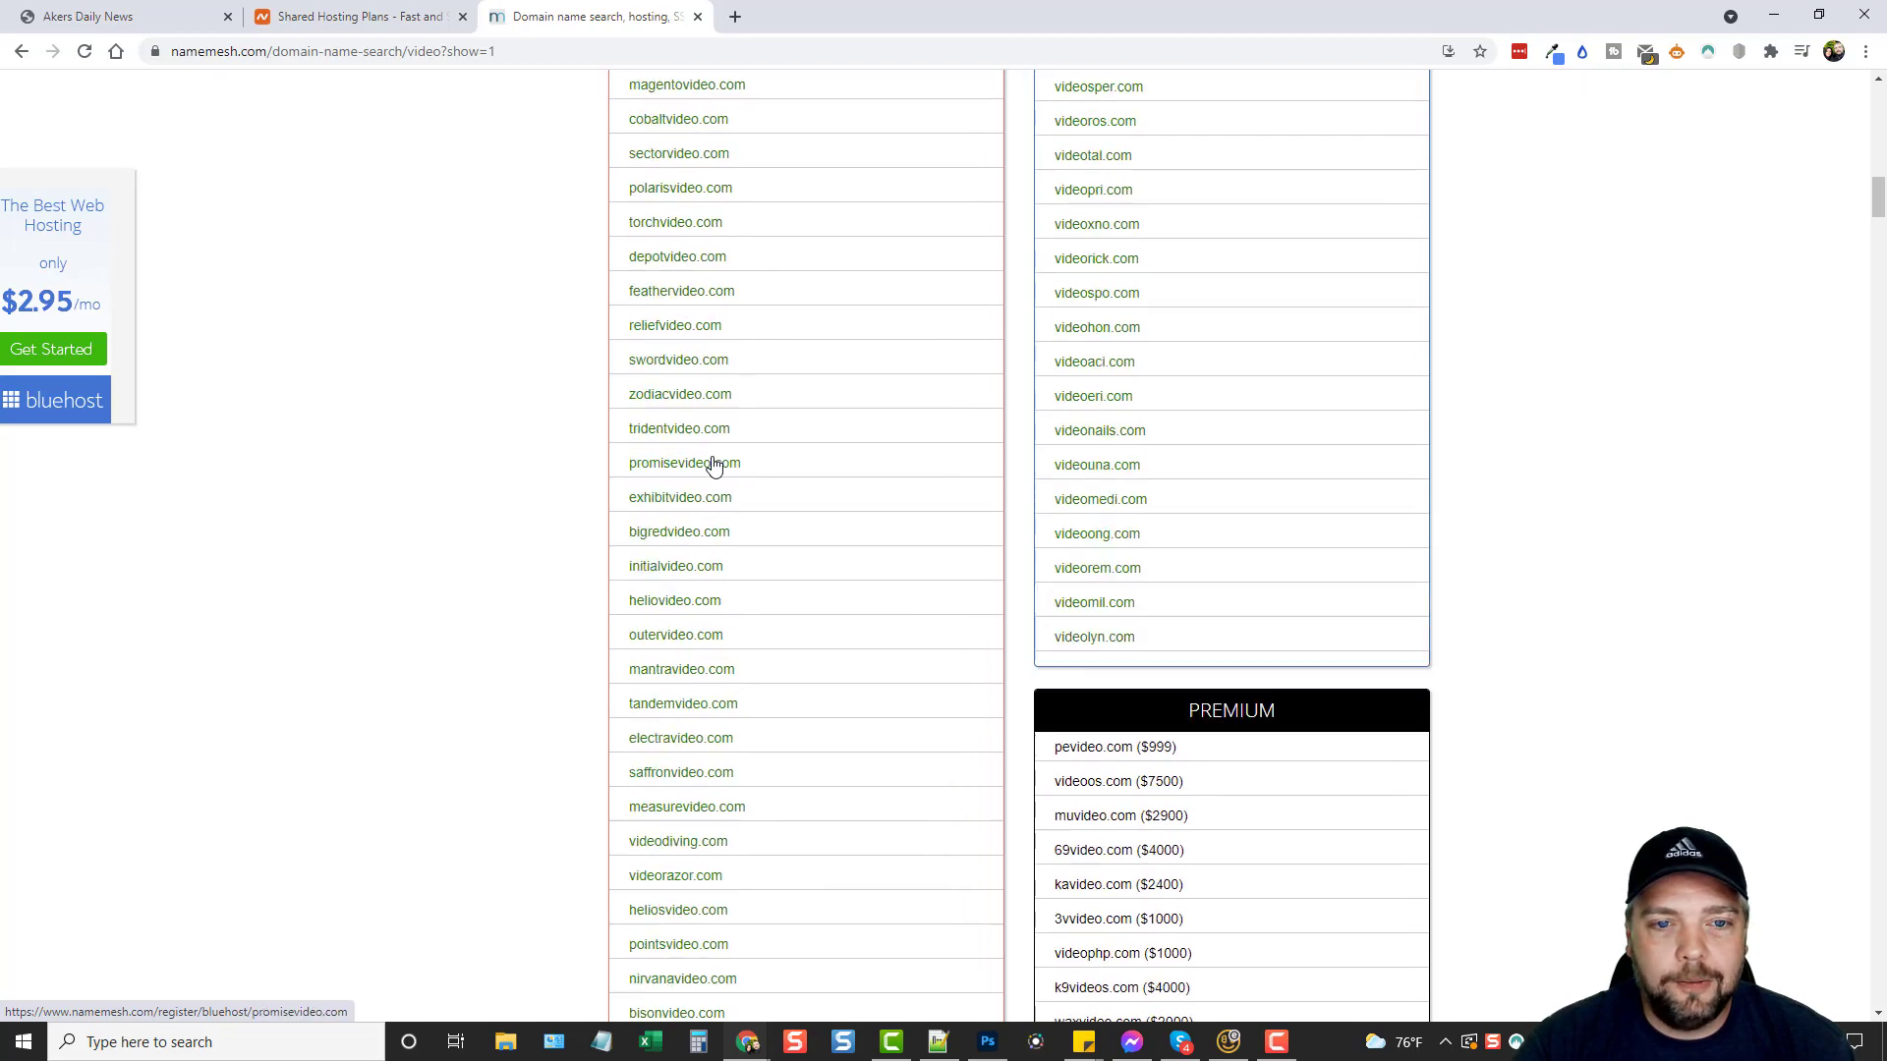
pyautogui.scroll(12, 716, 455)
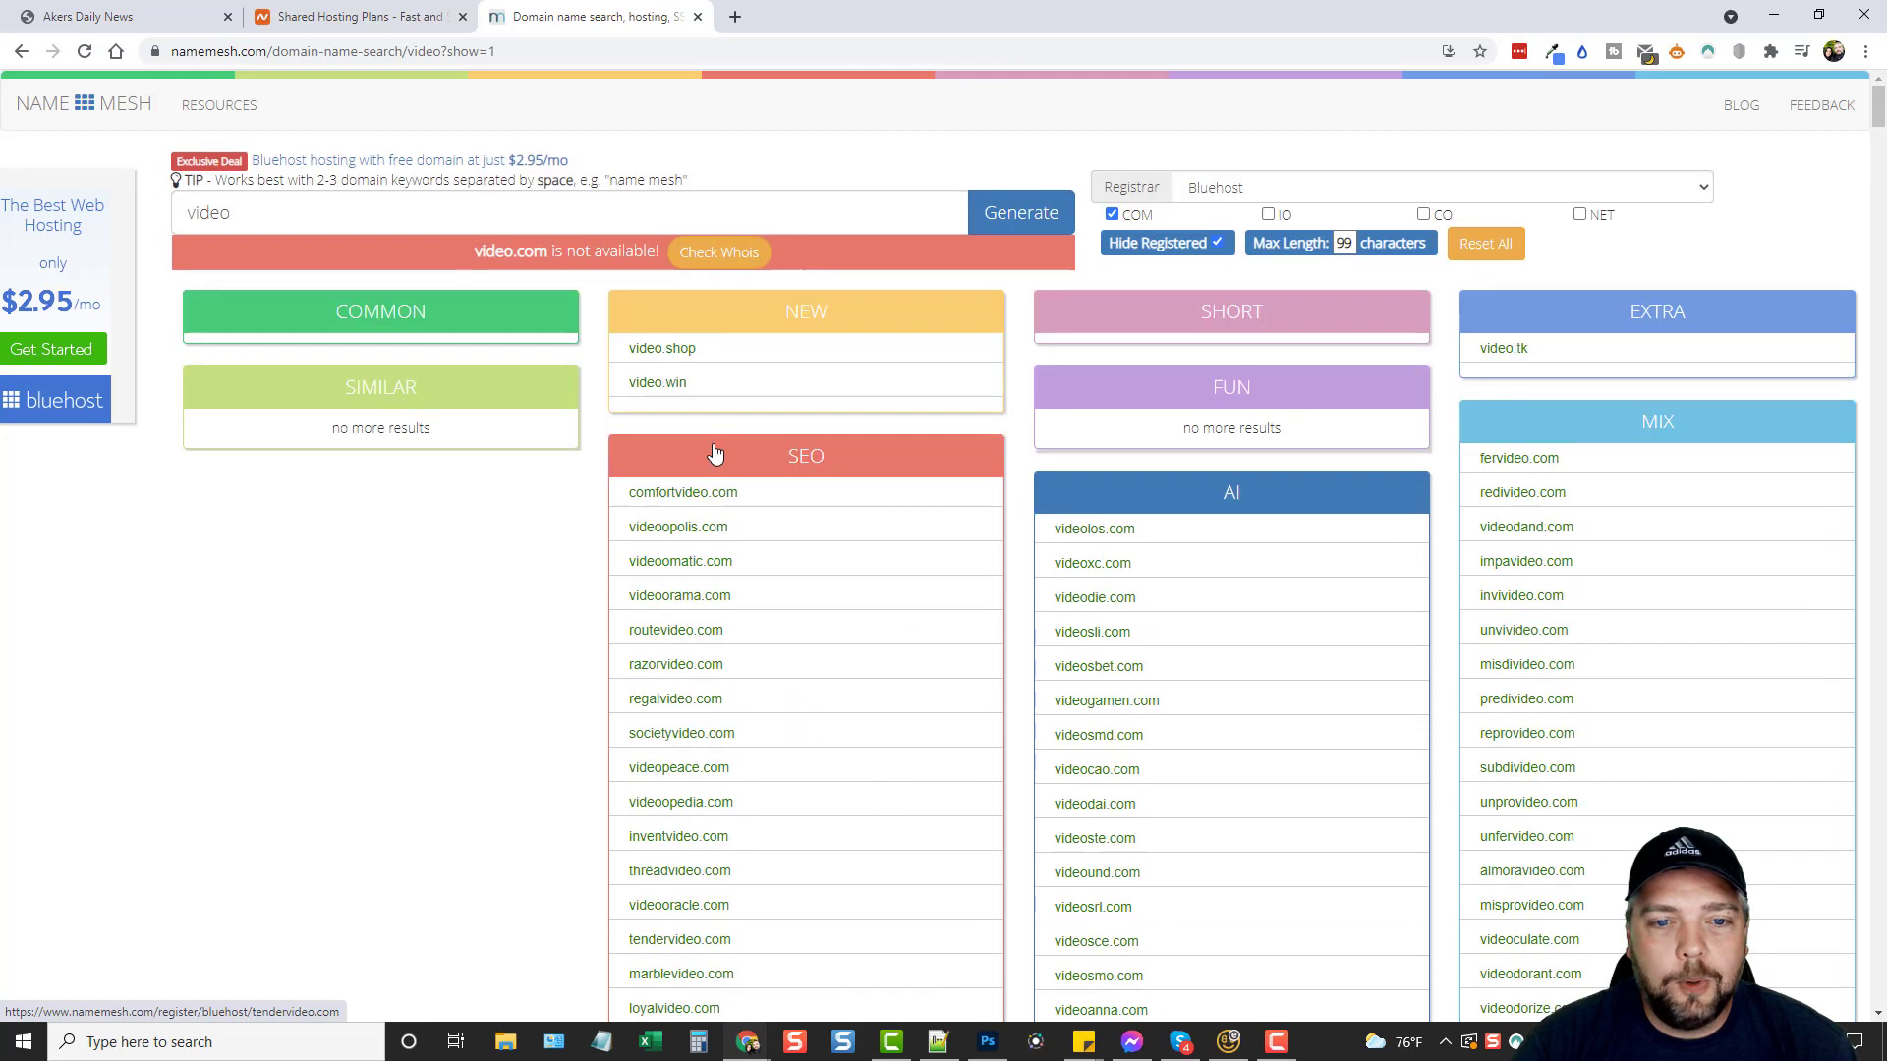
pyautogui.scroll(-3, 772, 527)
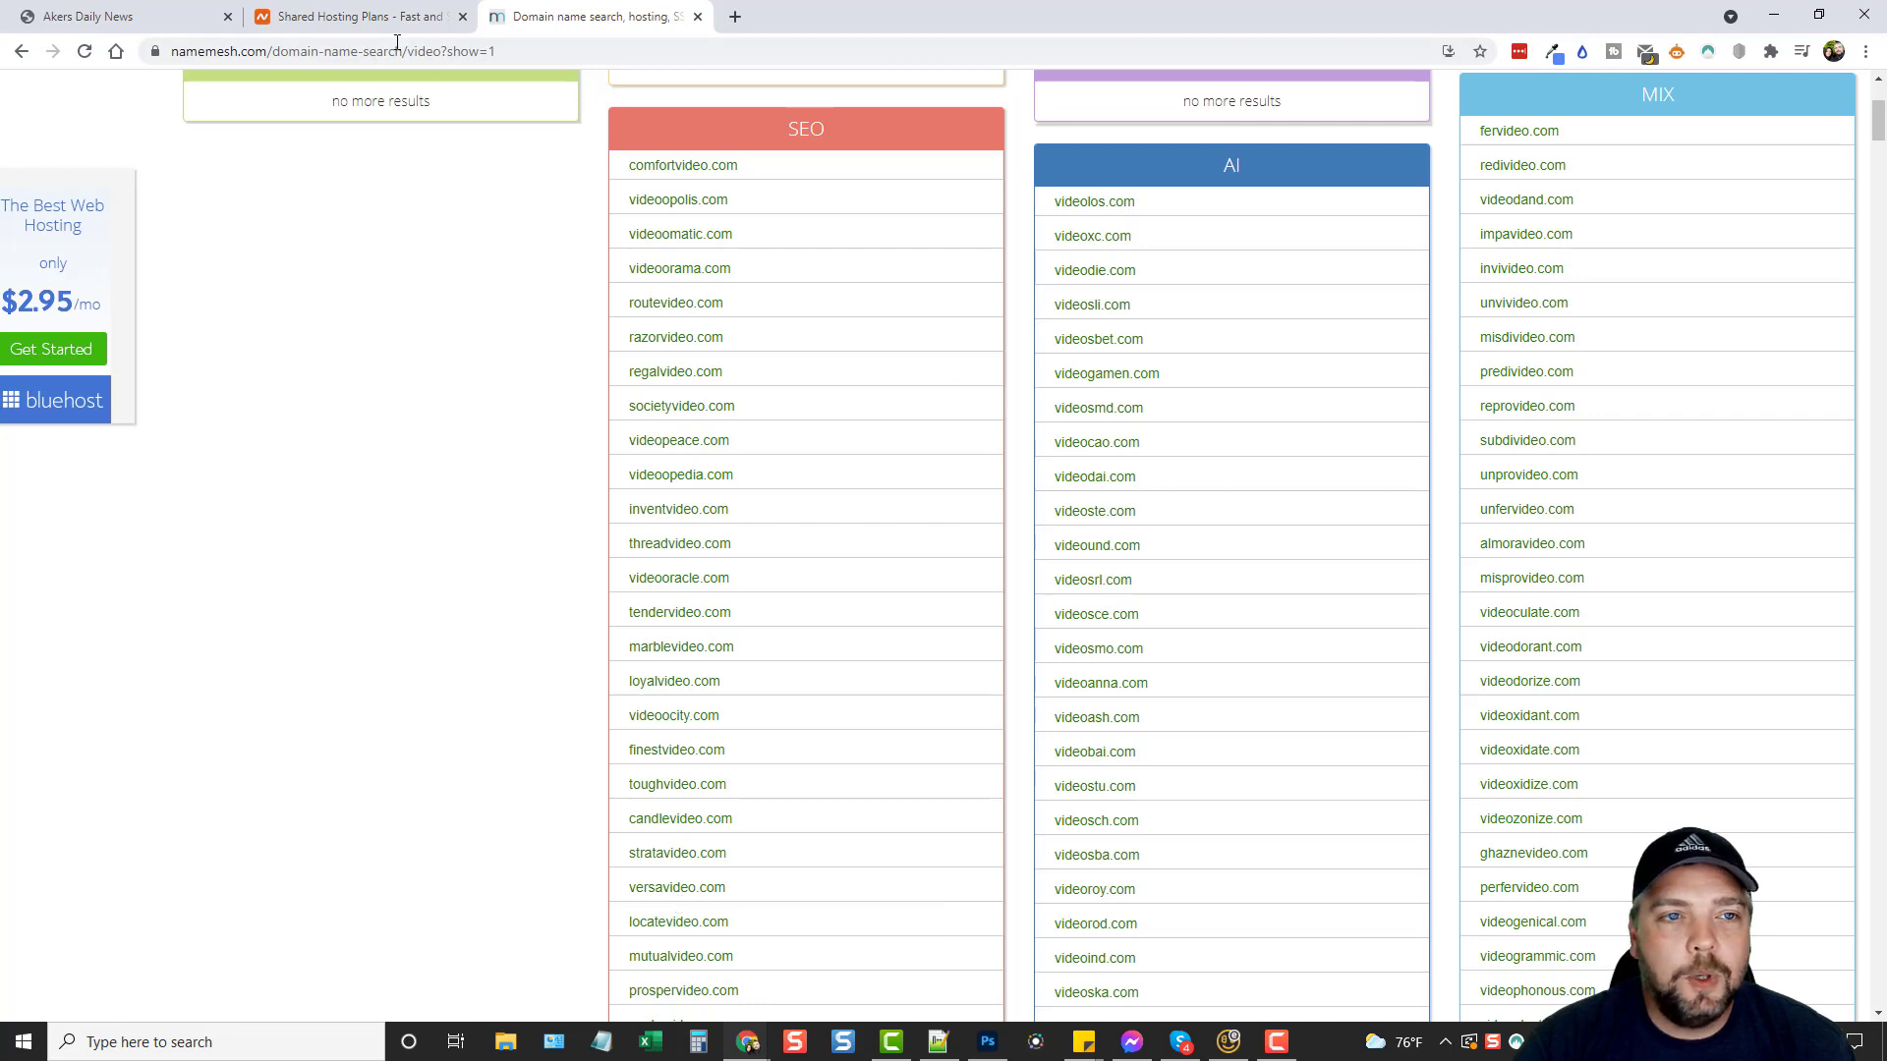
# Search for versavideo.com in Namecheap and connect it to the Stellar hosting order, totalling $11.94.
pyautogui.click(356, 17)
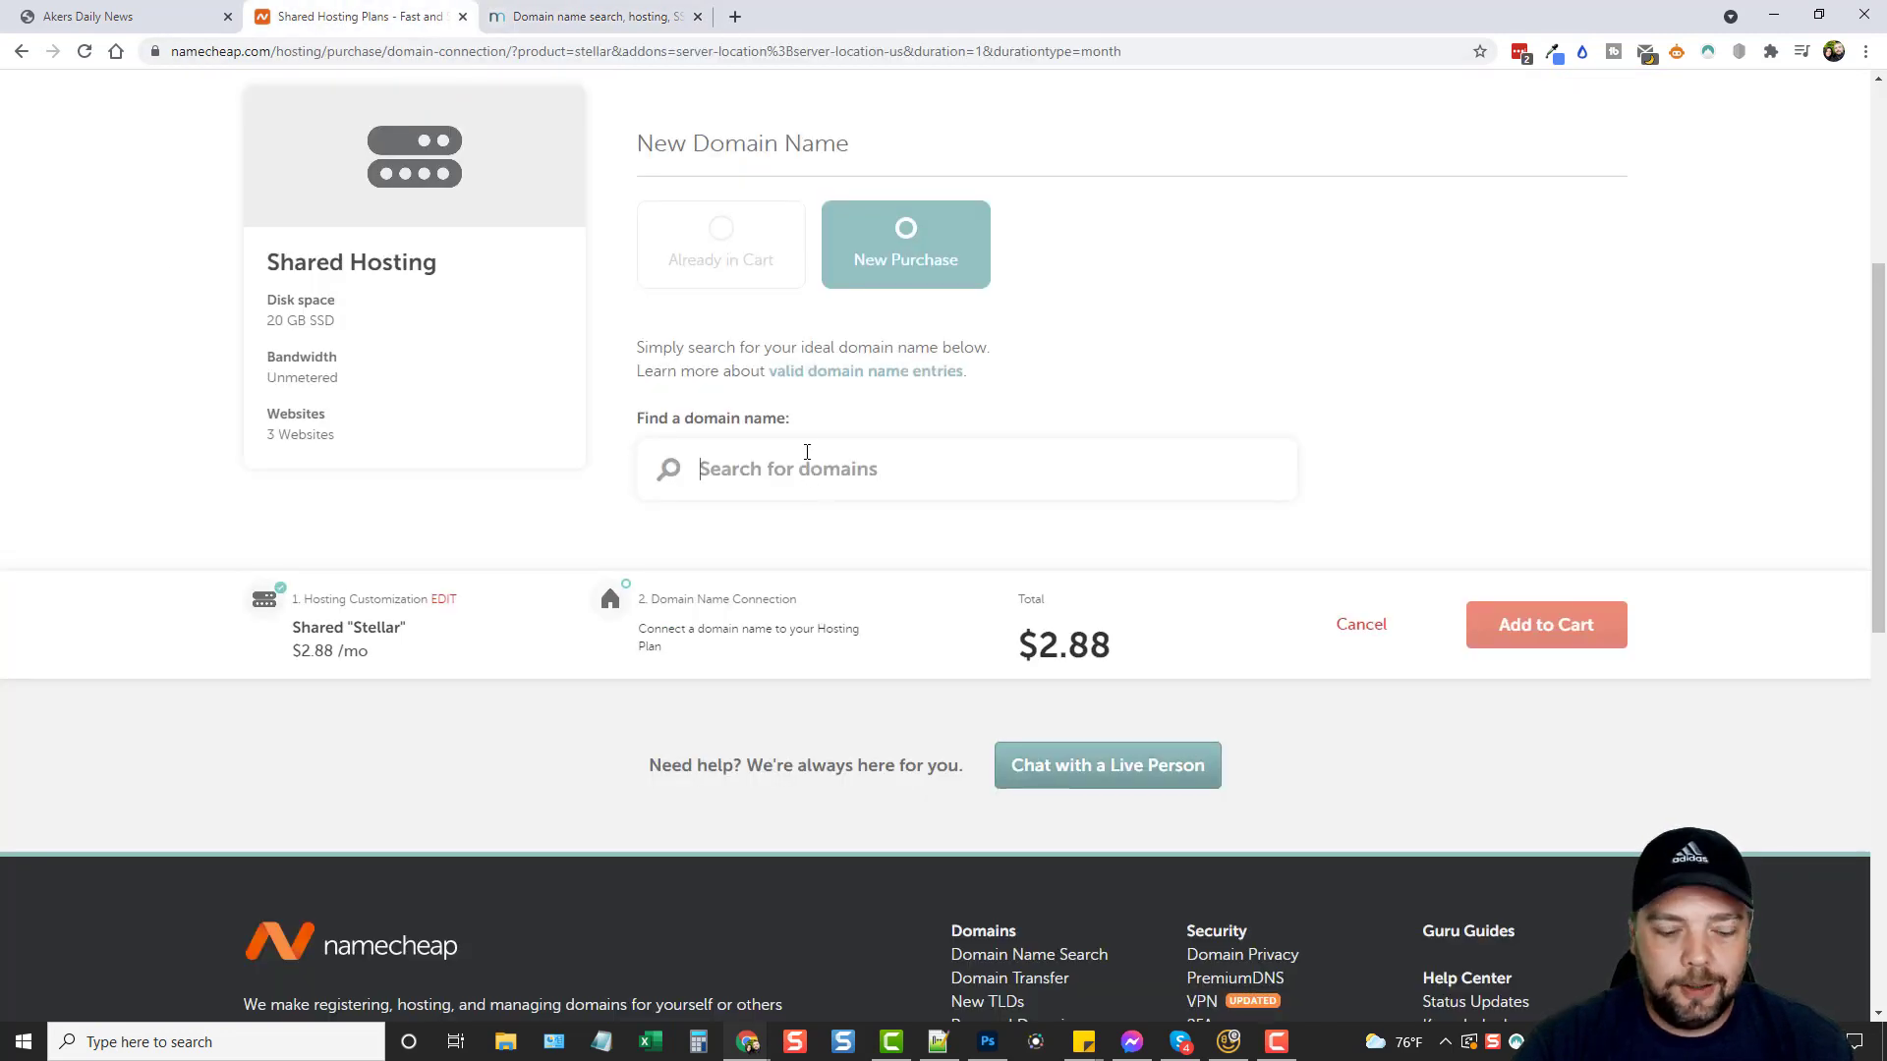
pyautogui.write('versavide')
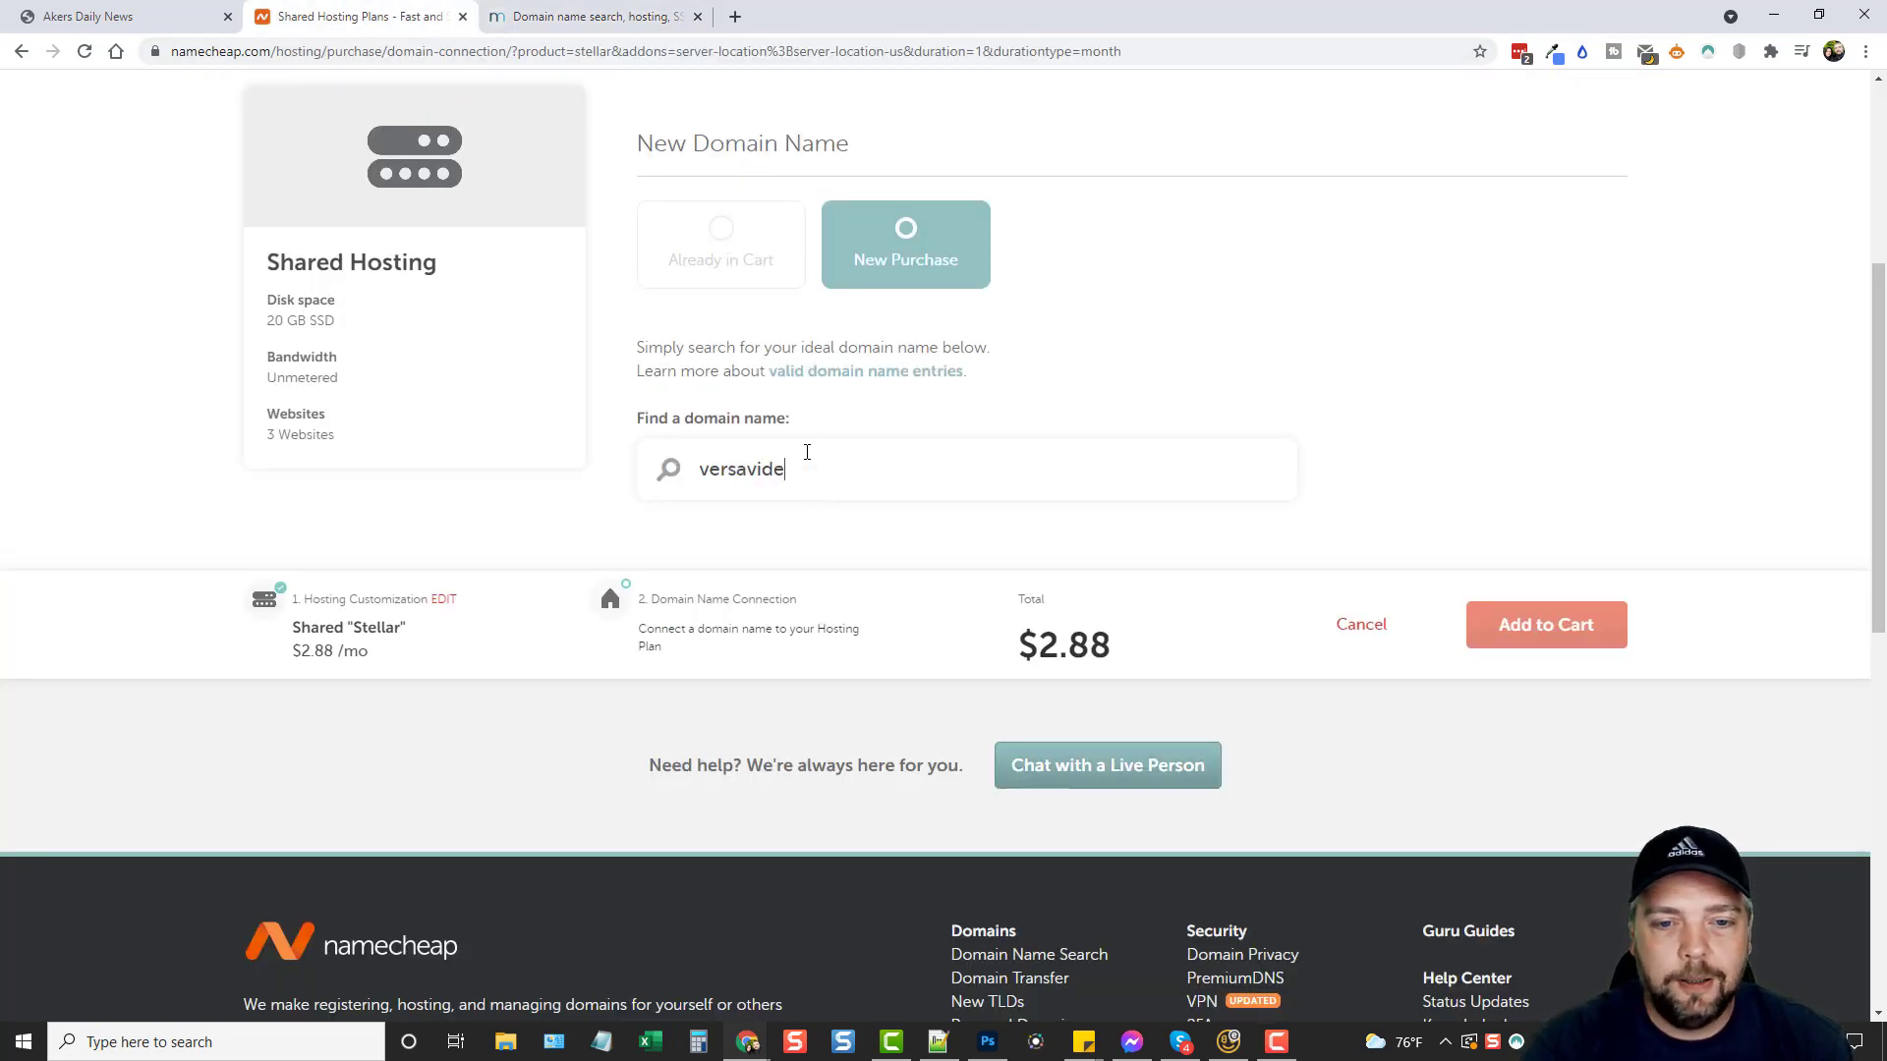
pyautogui.write('o.com')
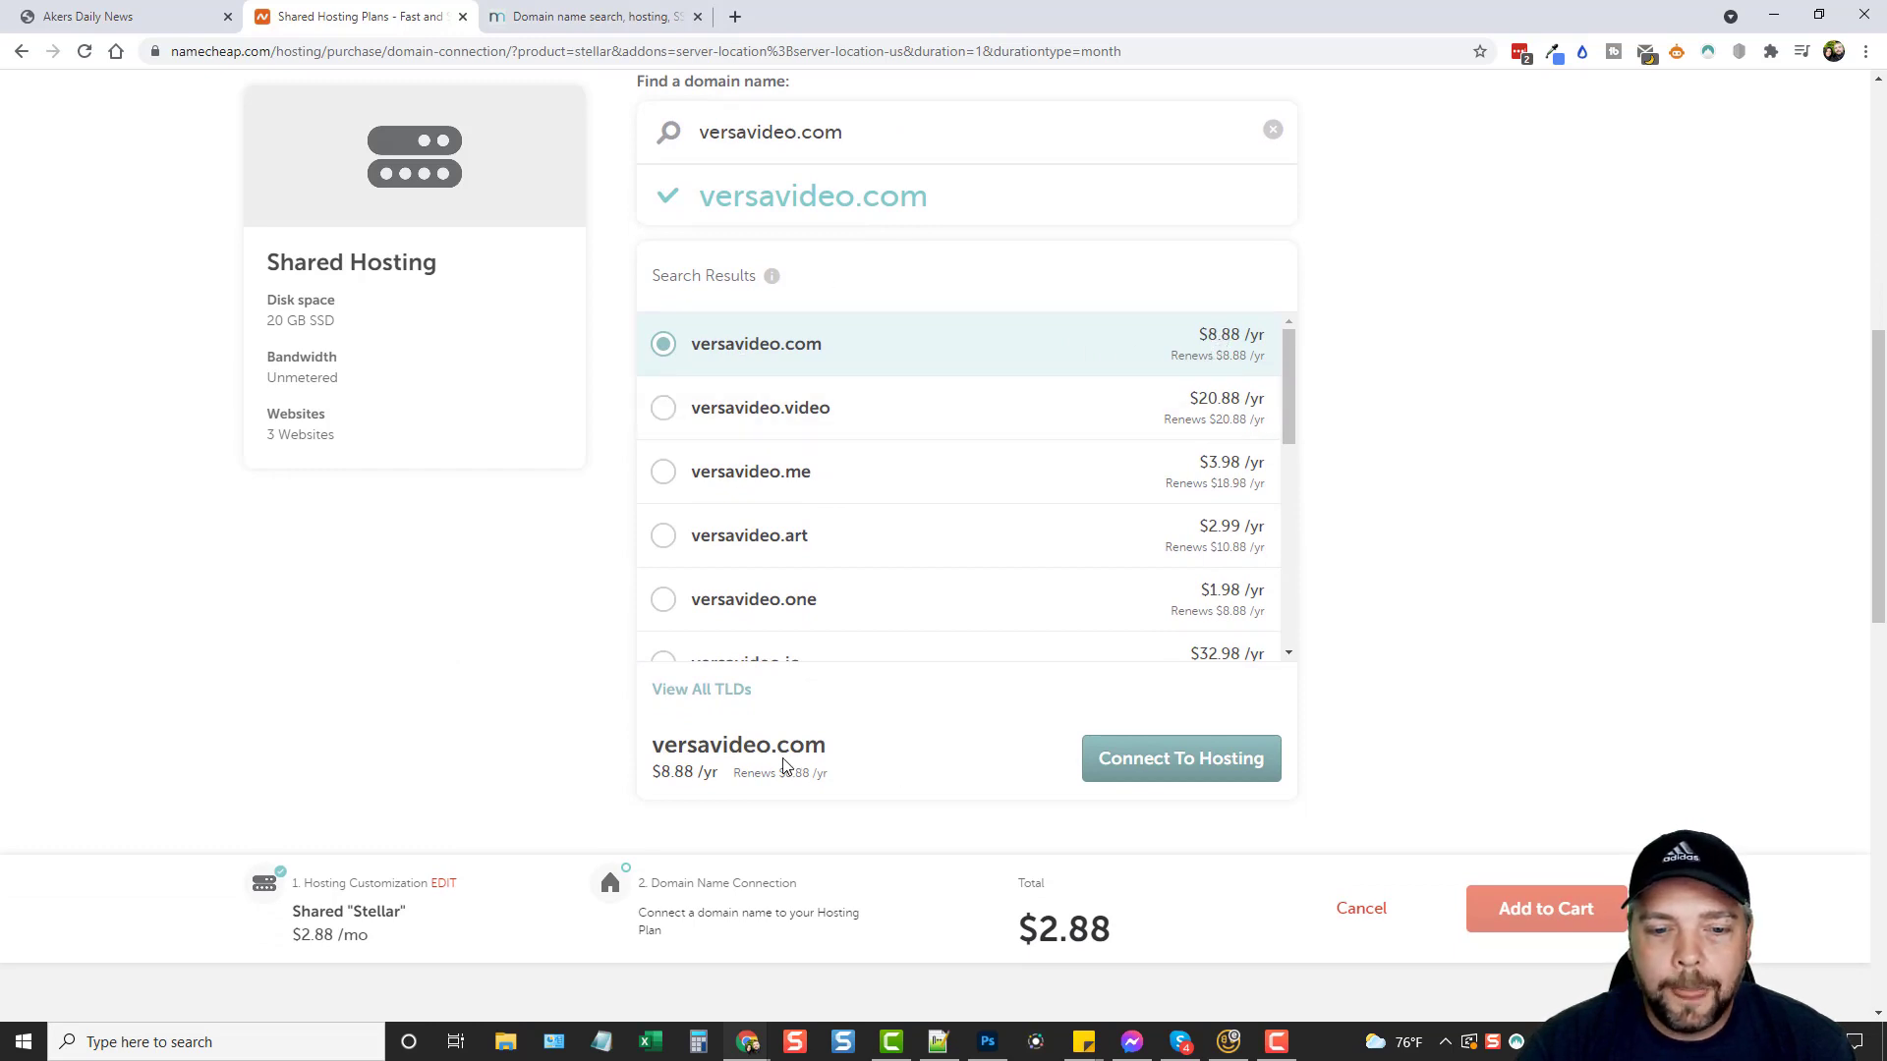
pyautogui.click(1199, 772)
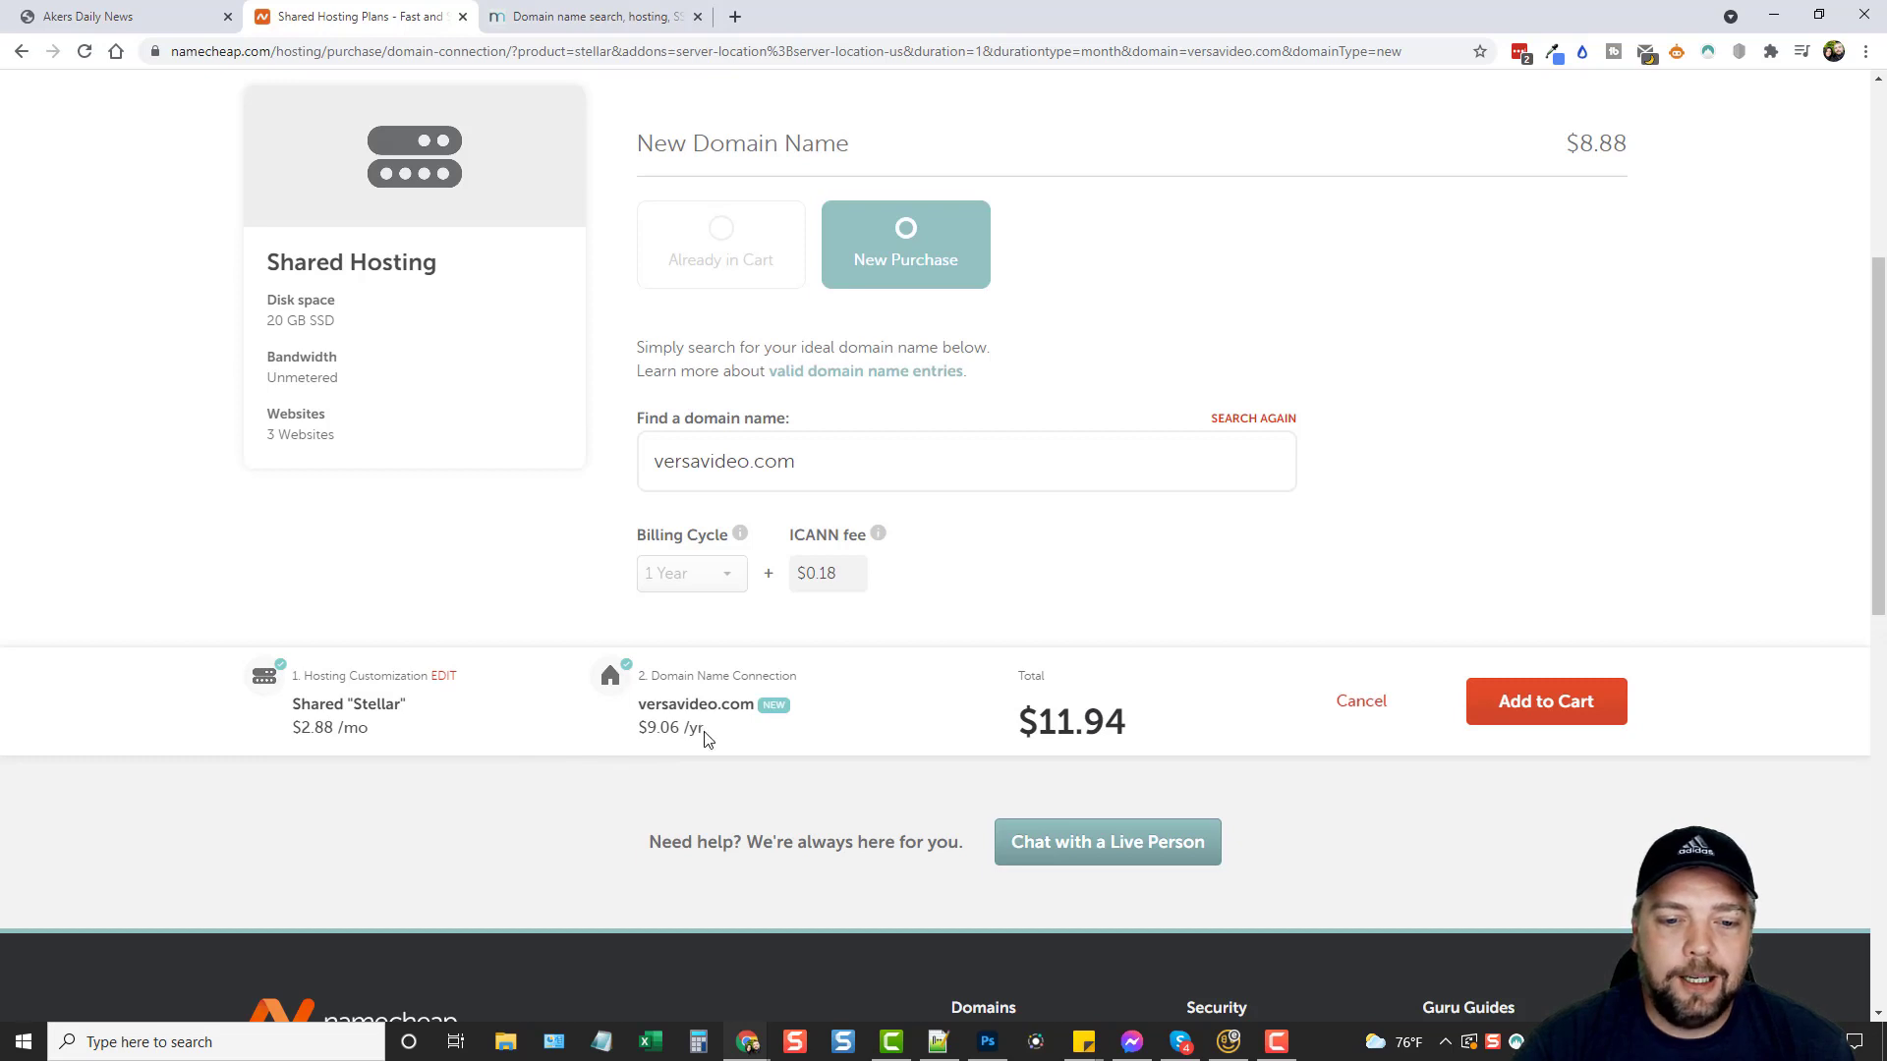
# Add versavideo.com and Stellar hosting to the cart with 1-year registration and confirm the order.
pyautogui.click(1540, 716)
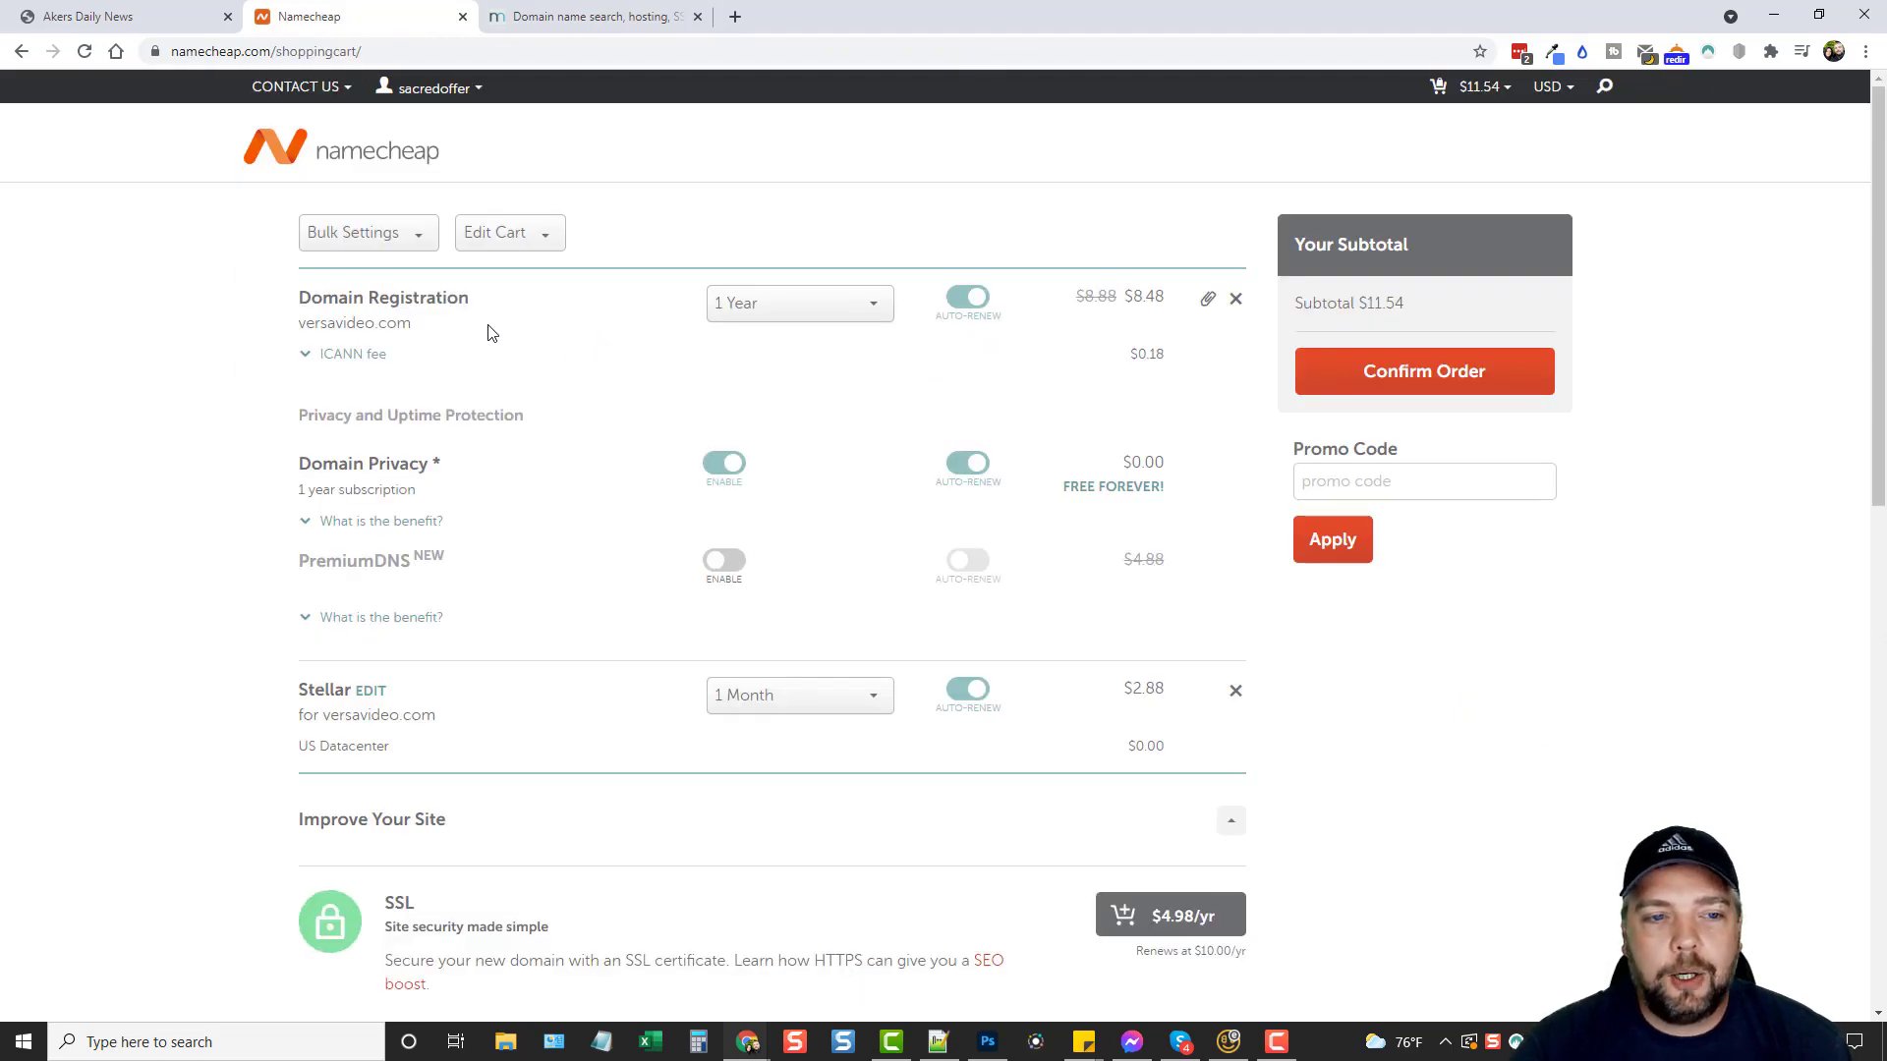
pyautogui.click(871, 312)
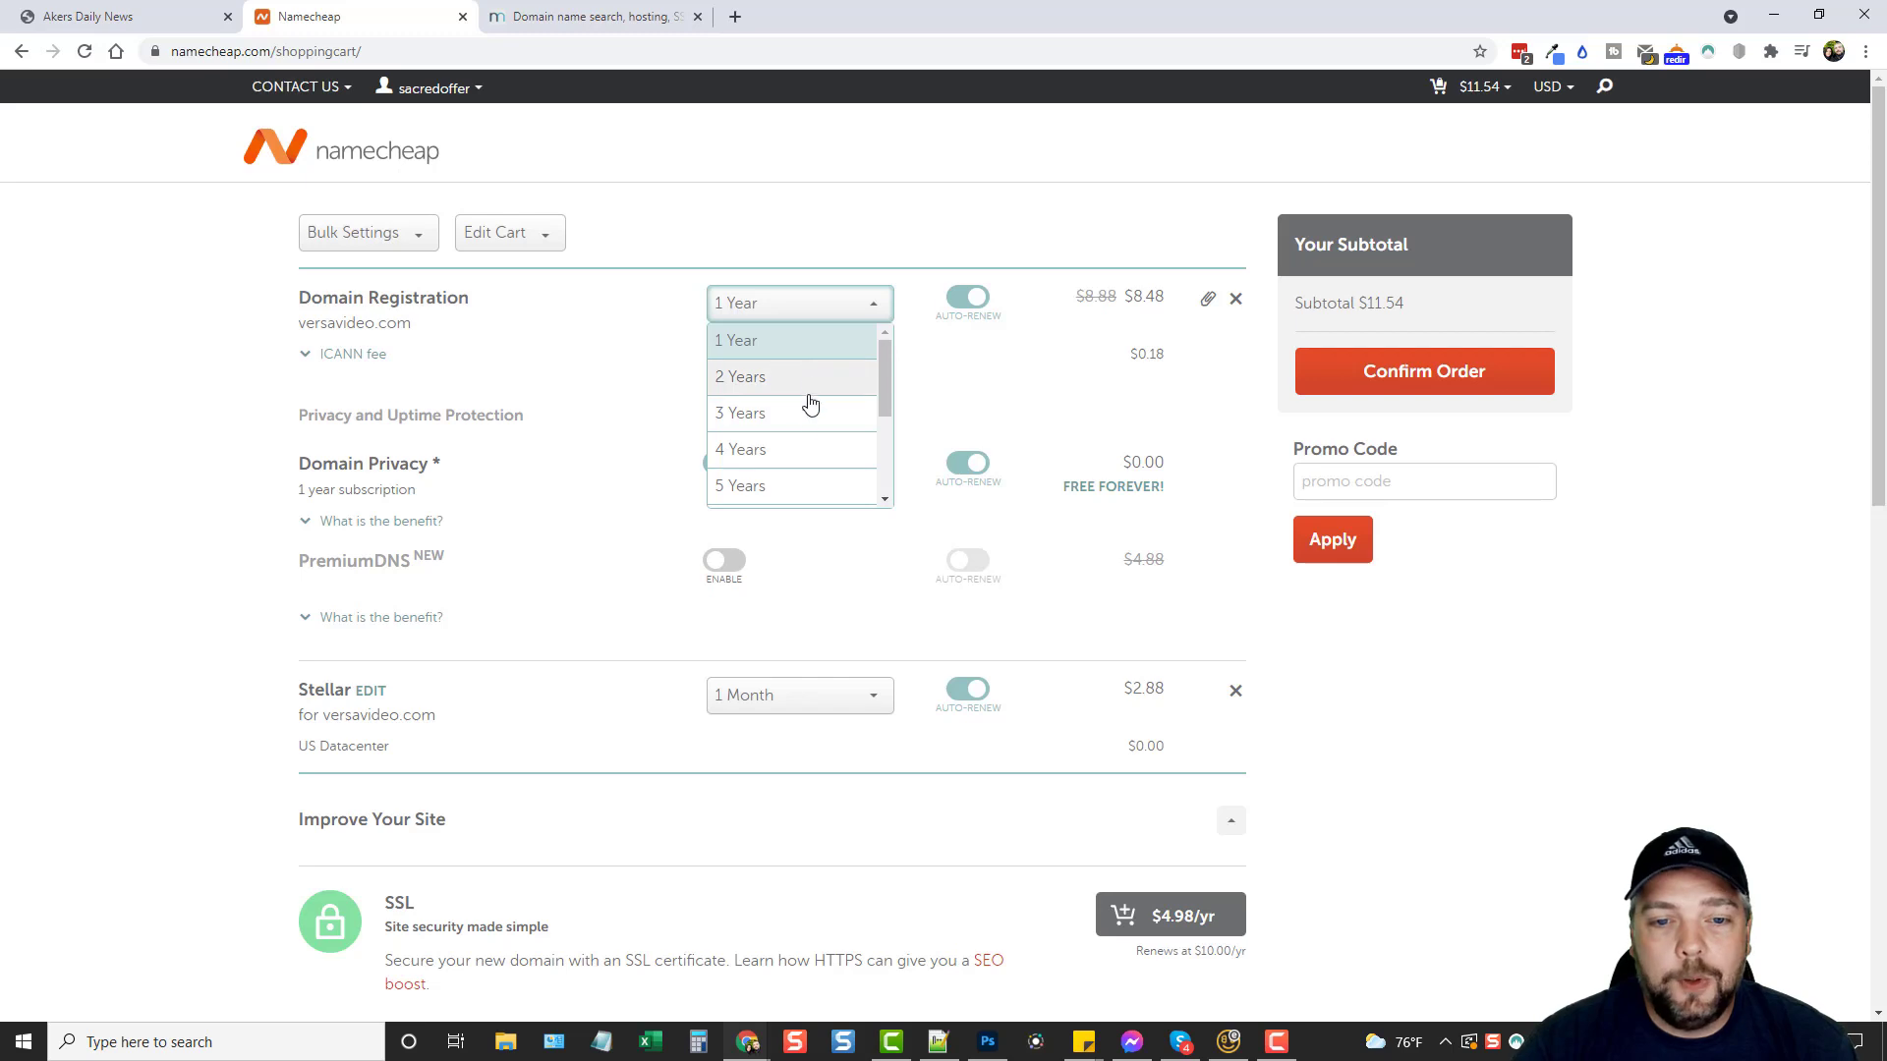
pyautogui.click(855, 308)
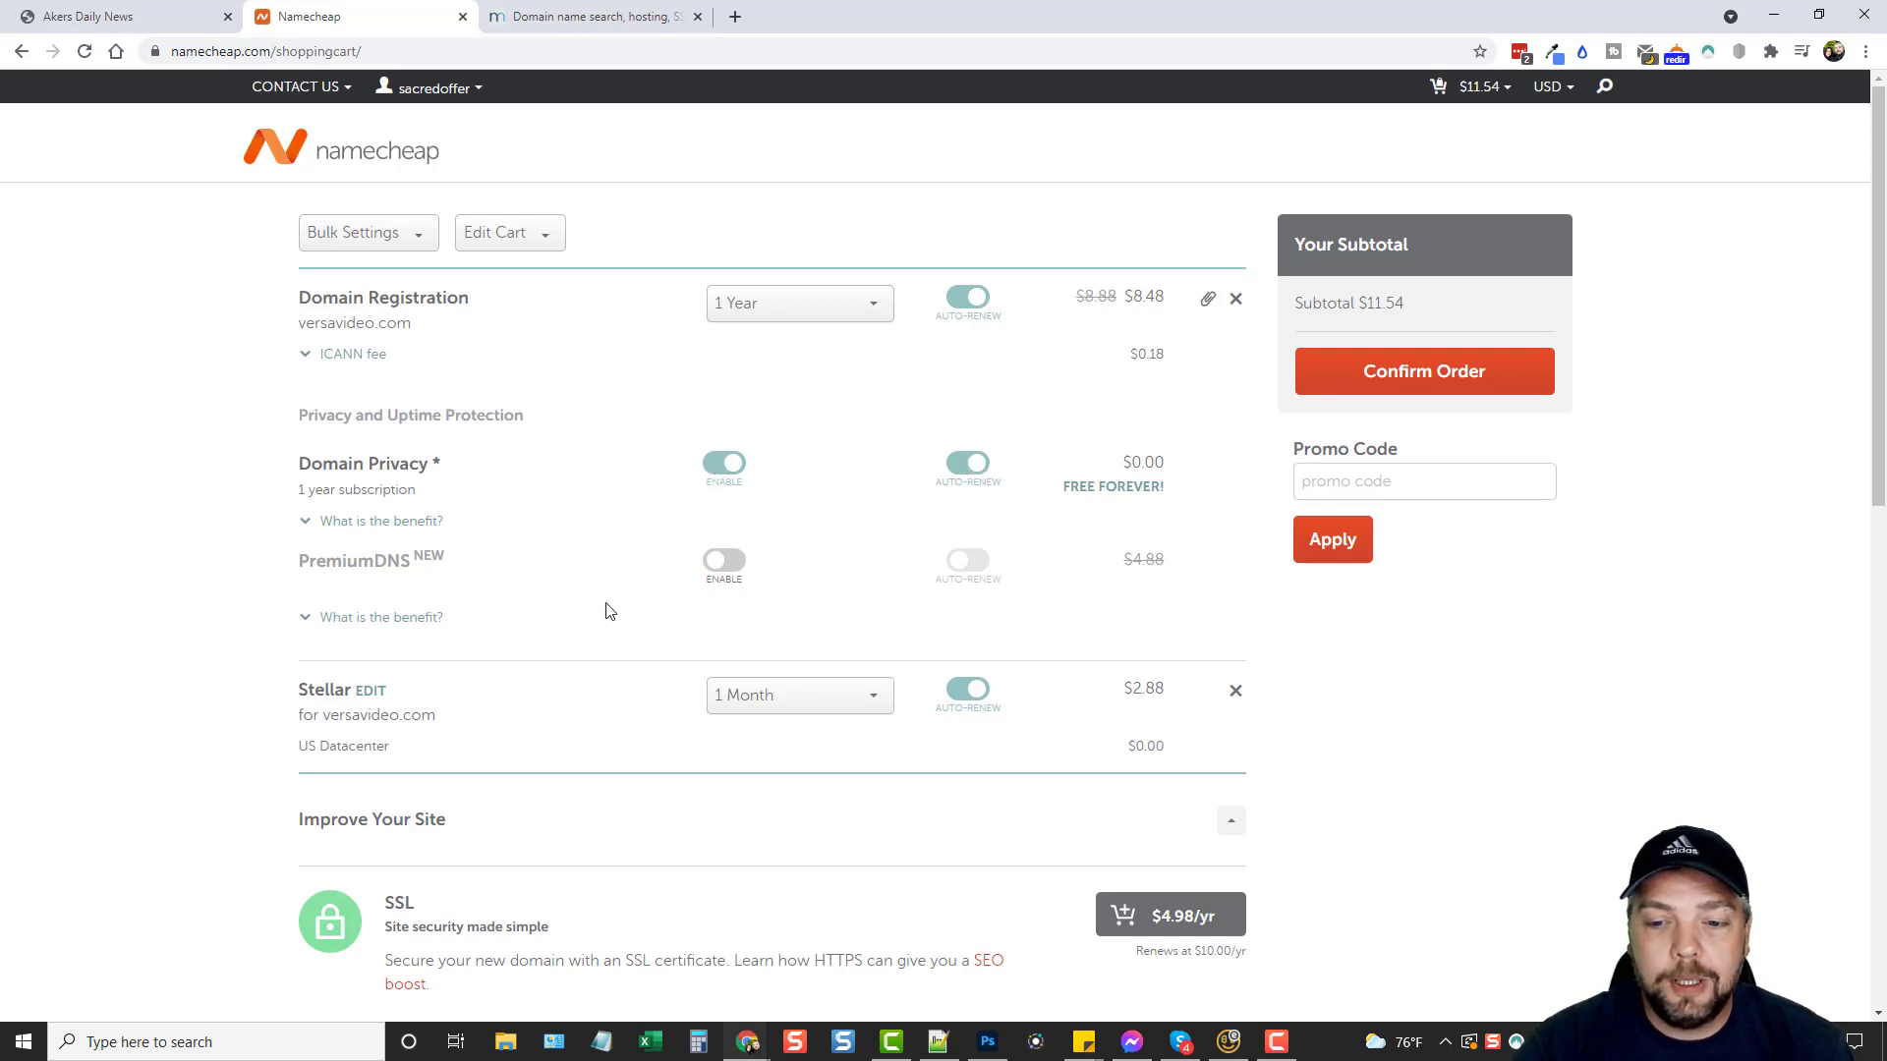
pyautogui.scroll(-3, 602, 610)
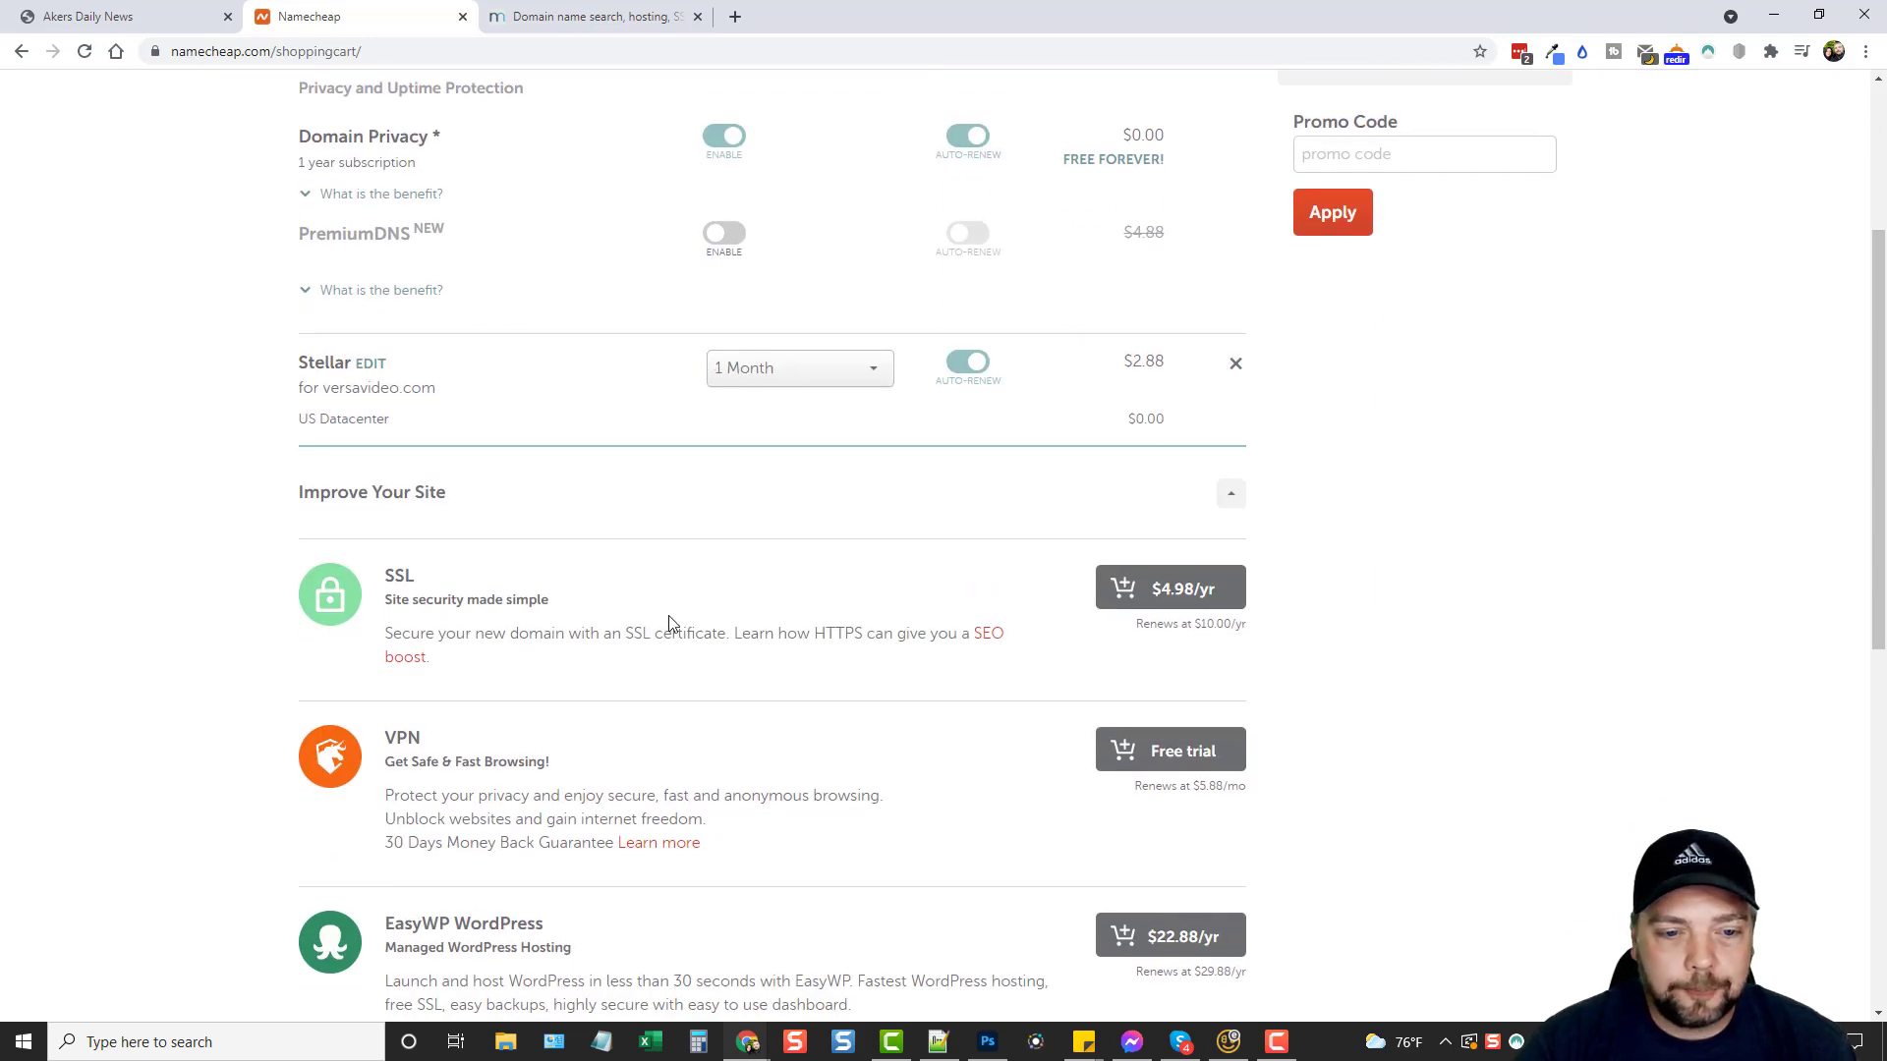
pyautogui.scroll(-3, 941, 356)
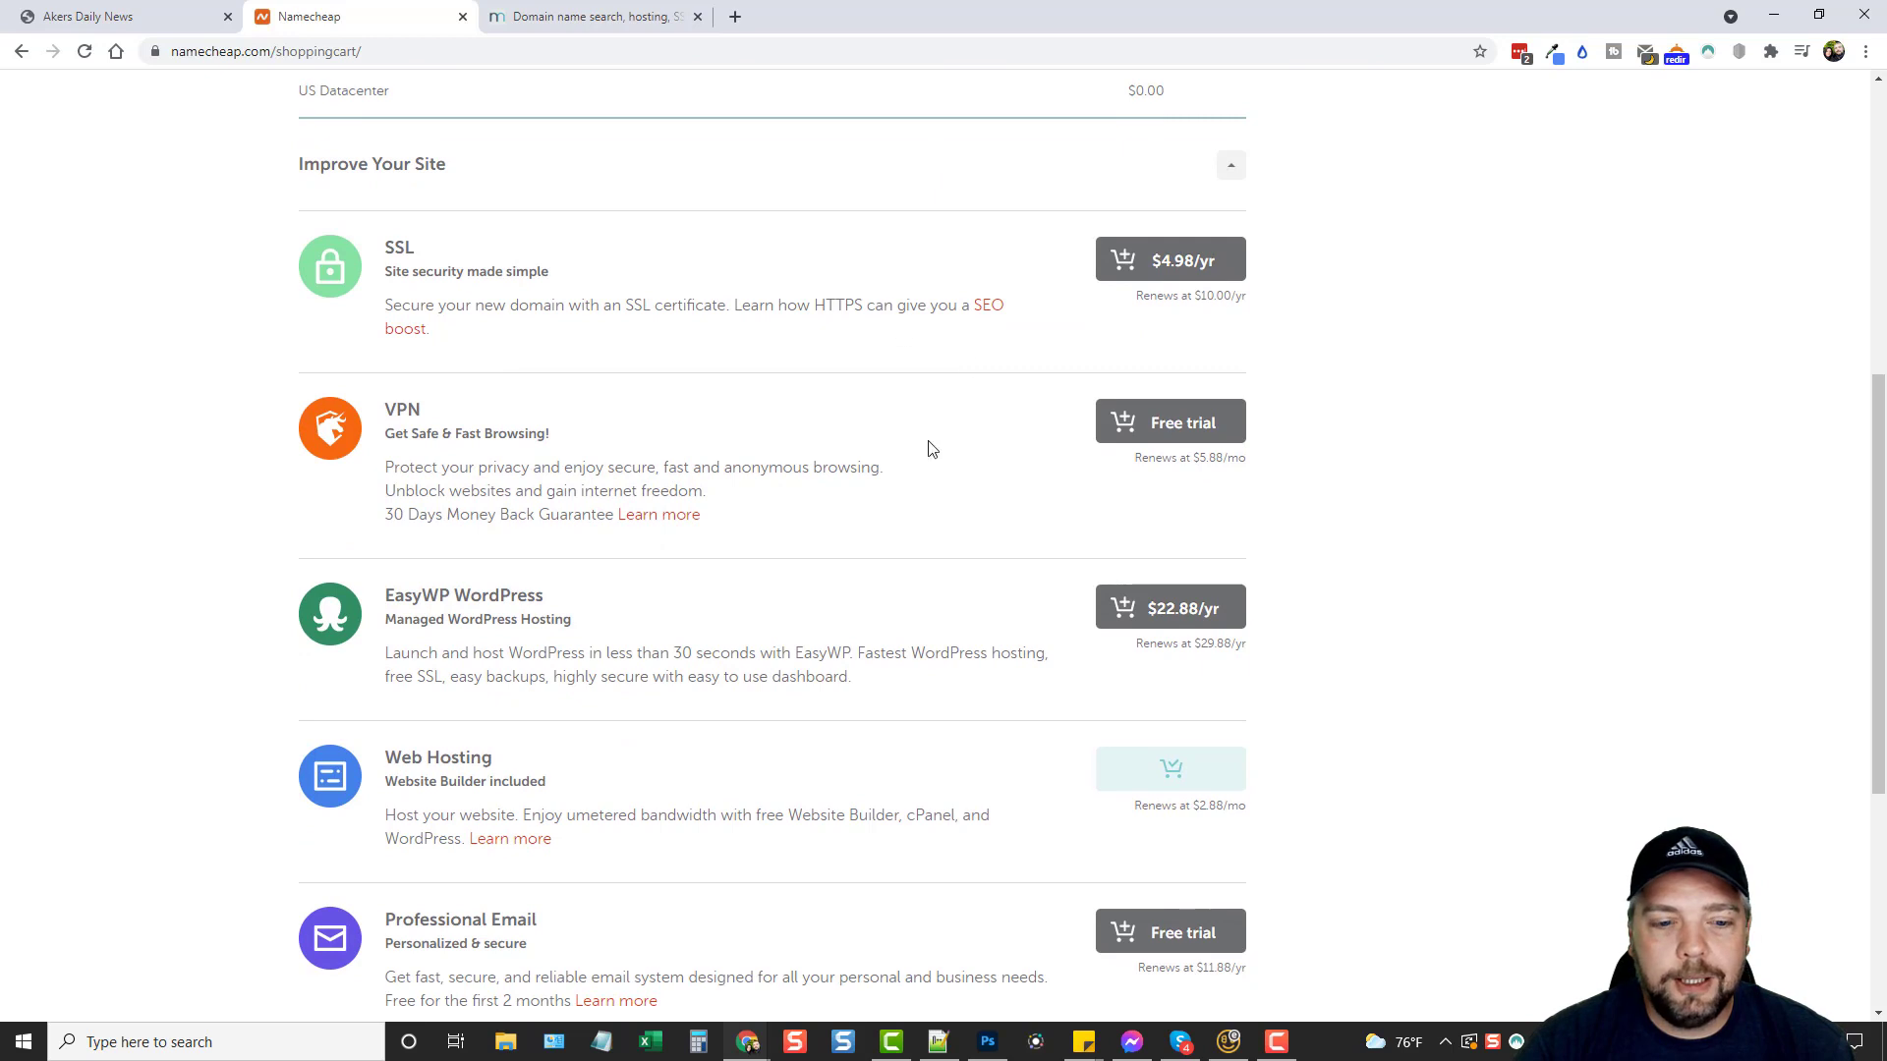
pyautogui.scroll(-3, 894, 503)
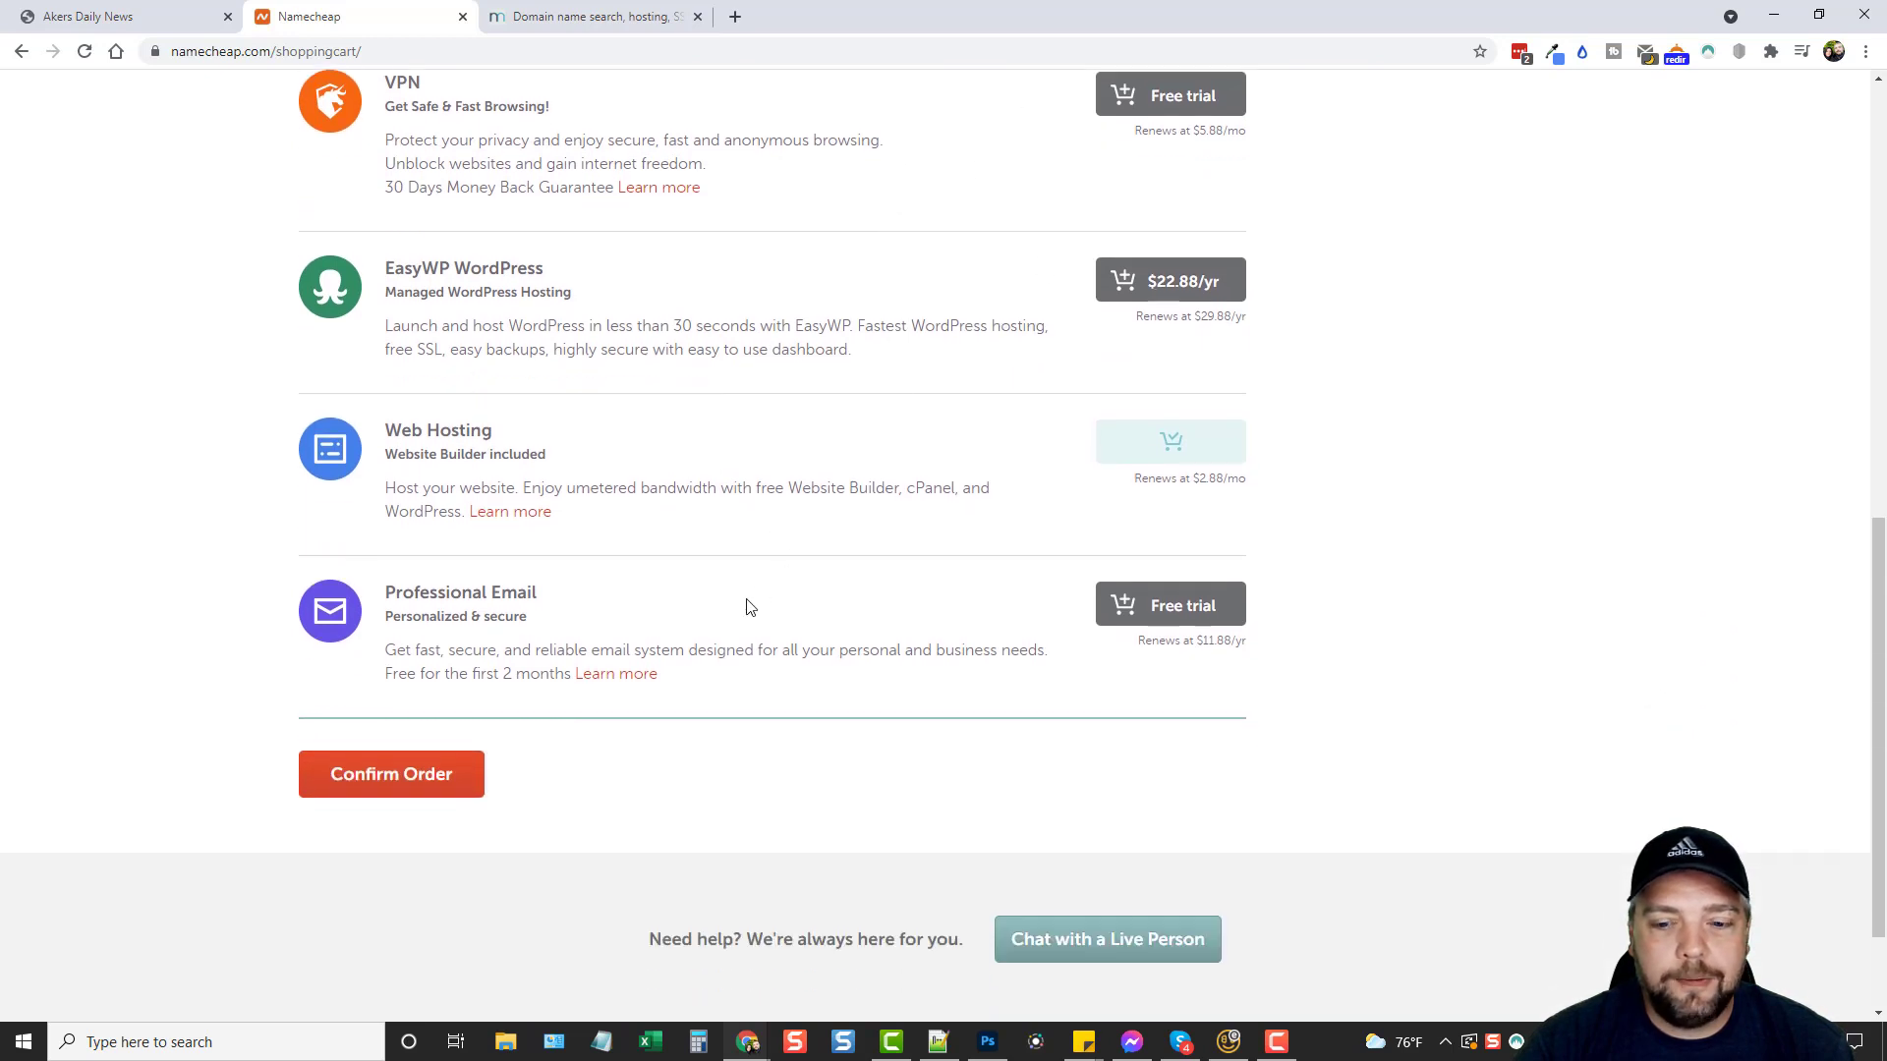
pyautogui.scroll(10, 887, 629)
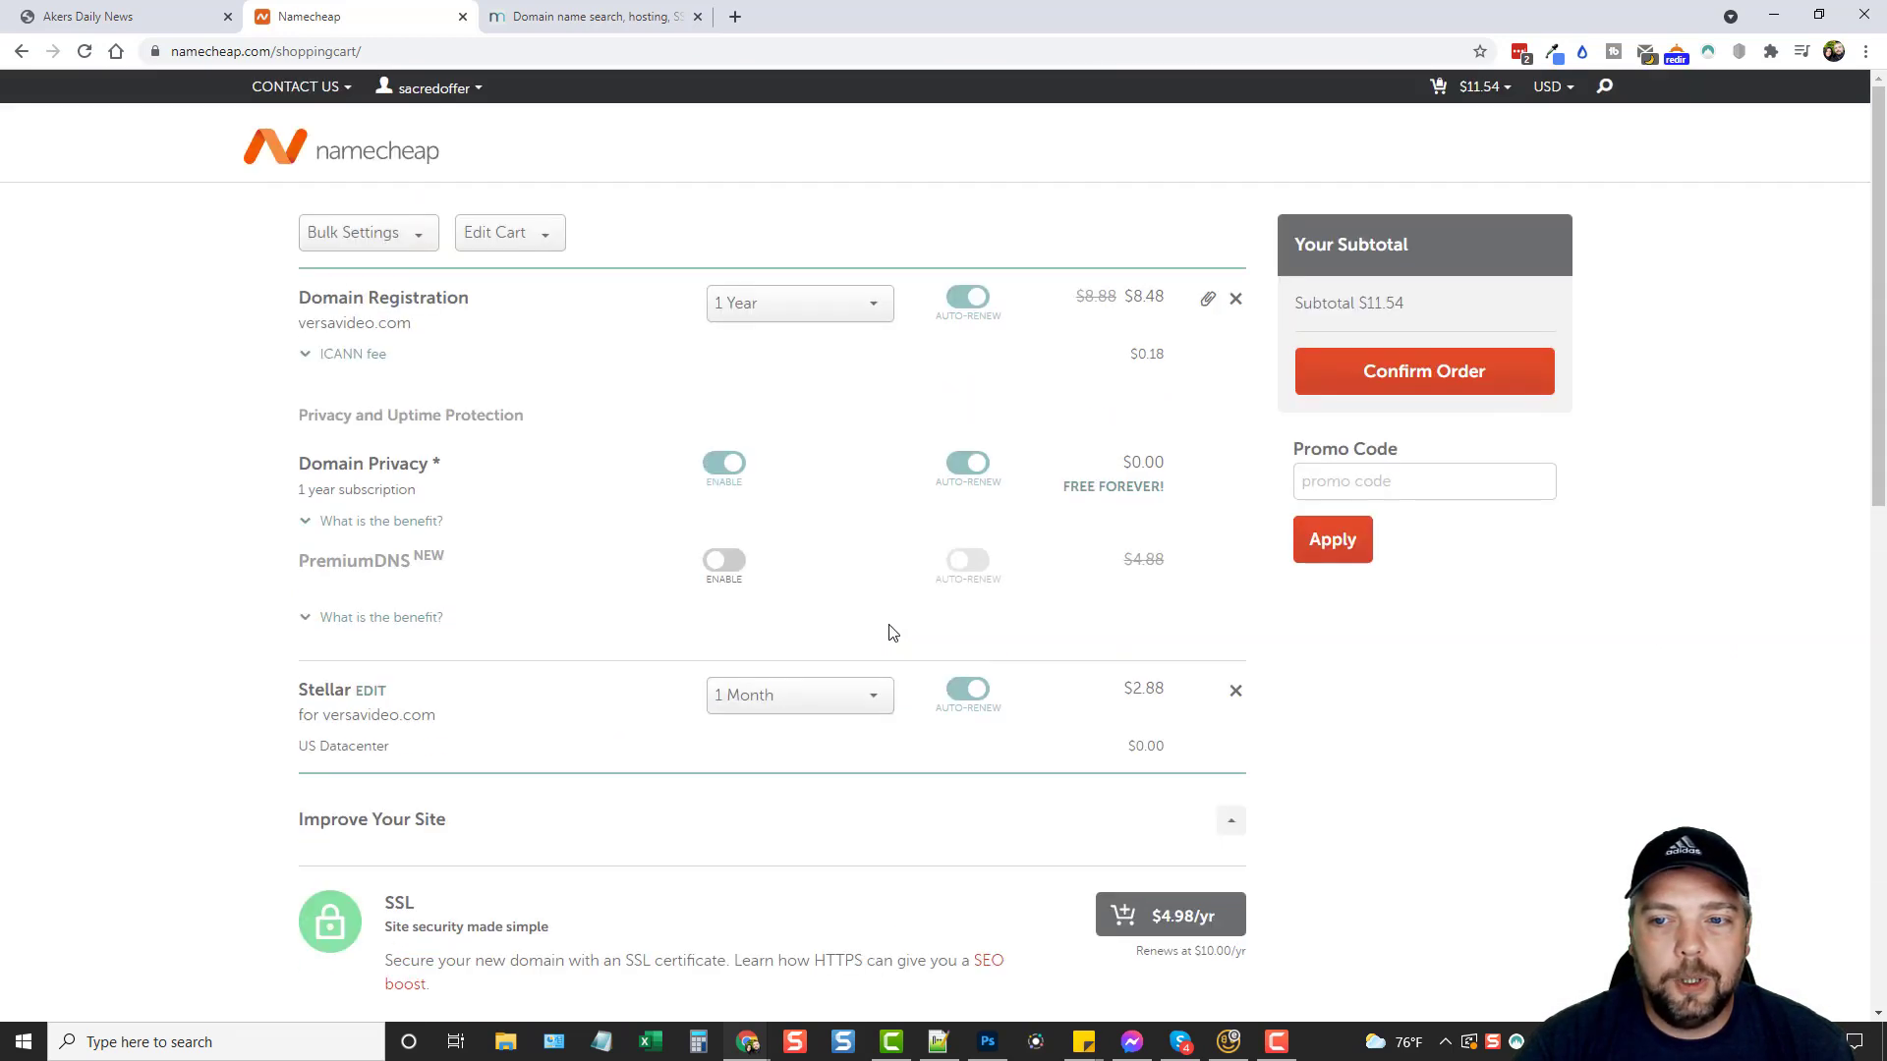
pyautogui.click(1440, 377)
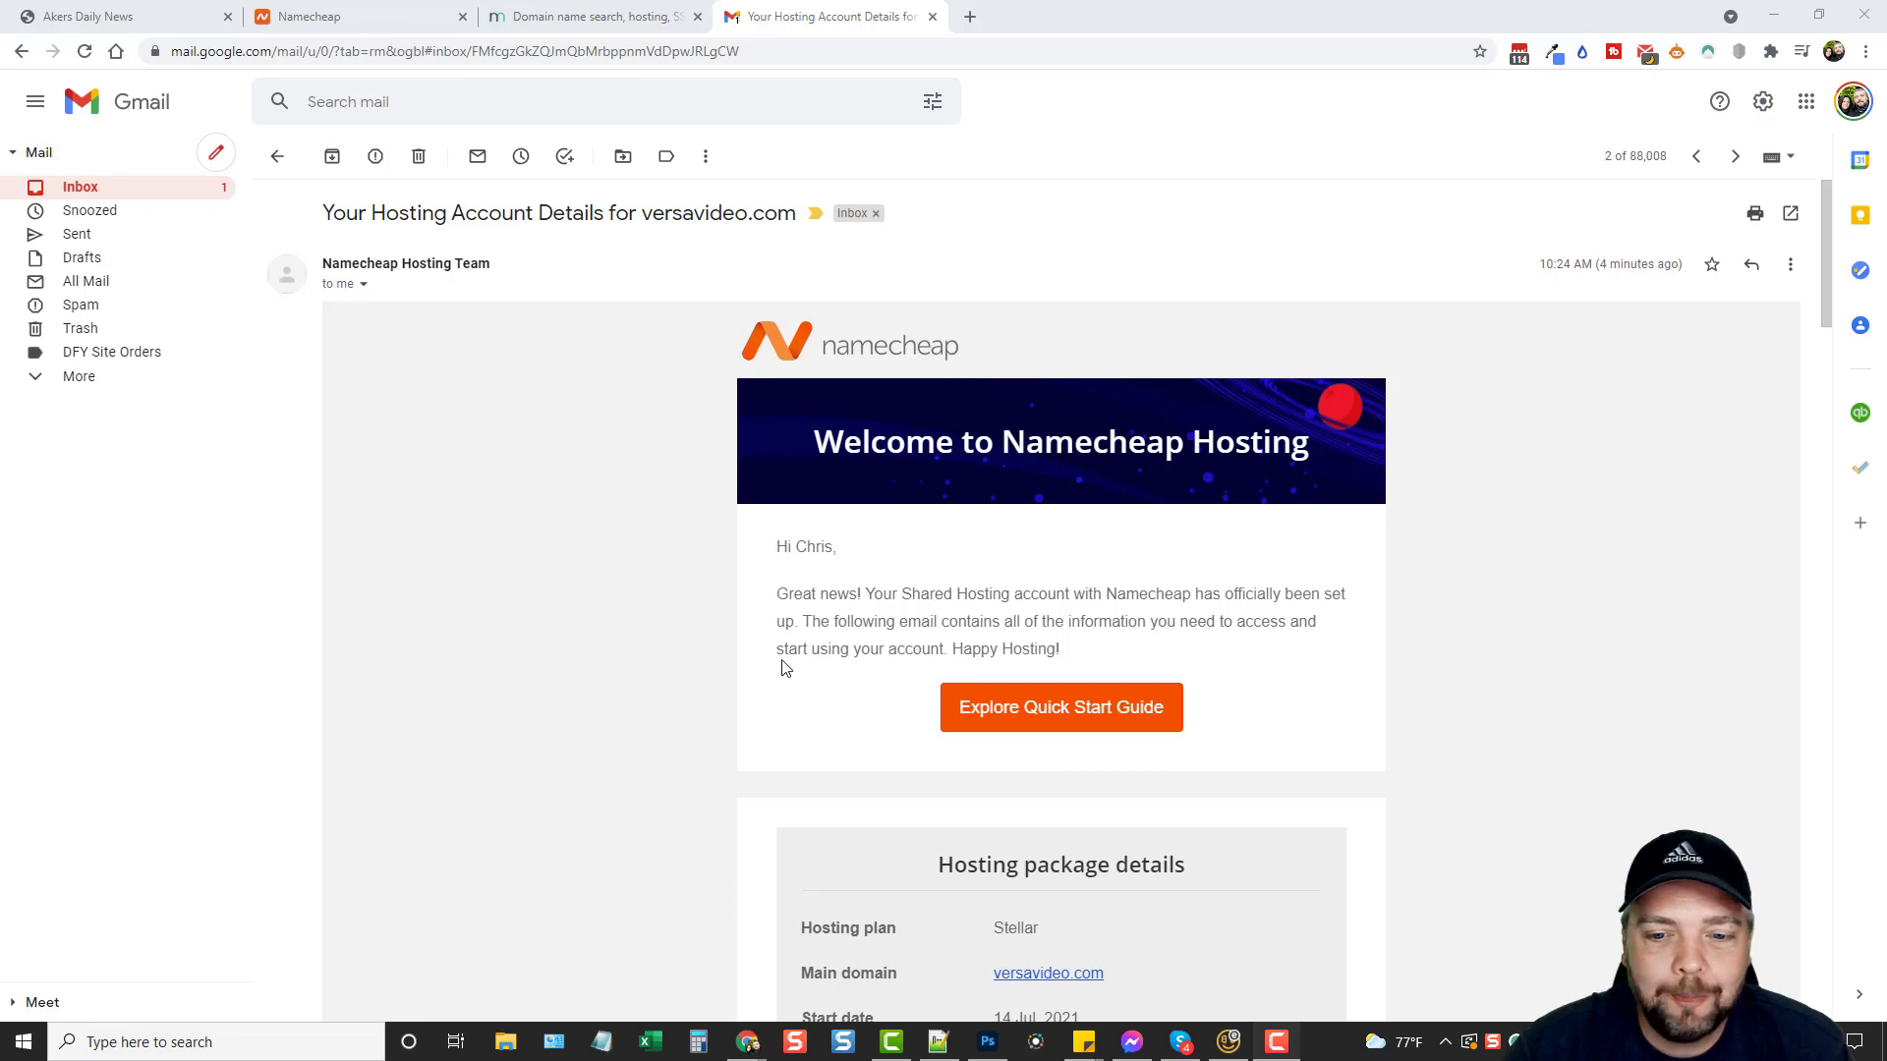
pyautogui.scroll(-3, 781, 648)
pyautogui.scroll(-2, 812, 529)
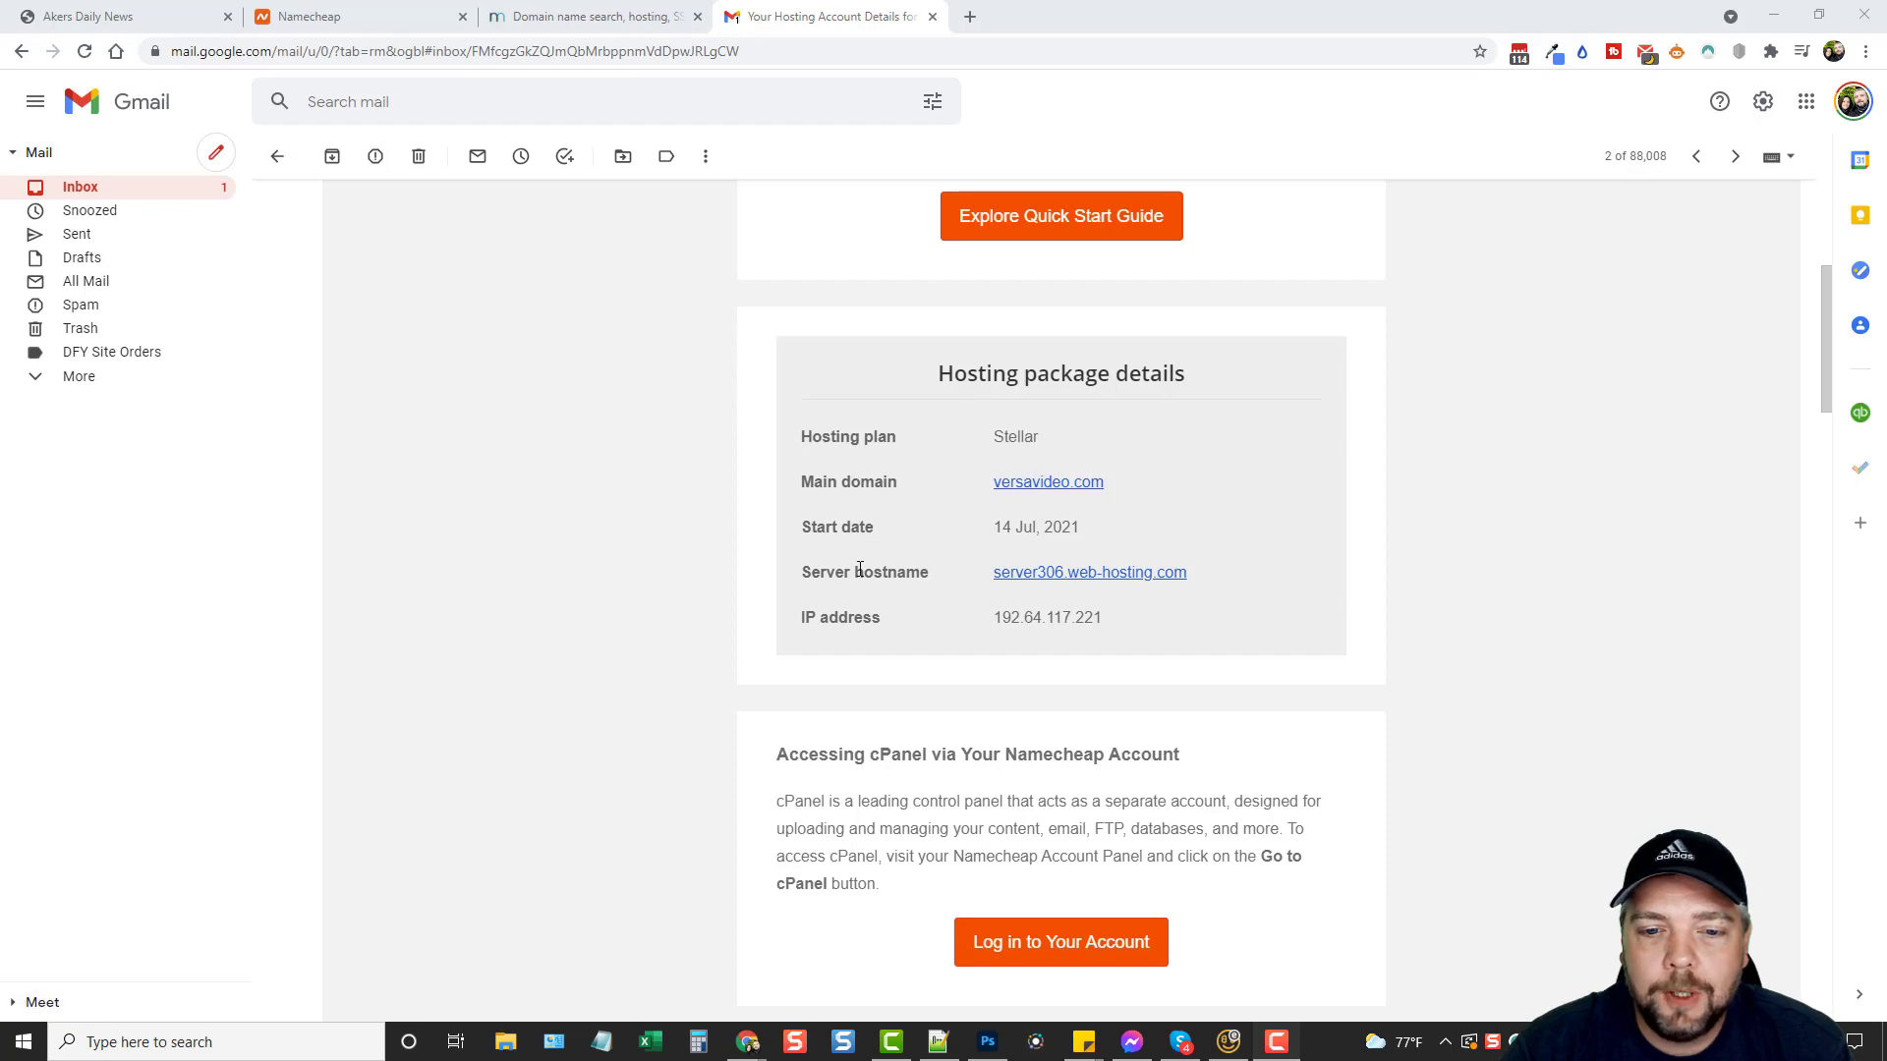
pyautogui.scroll(-2, 875, 535)
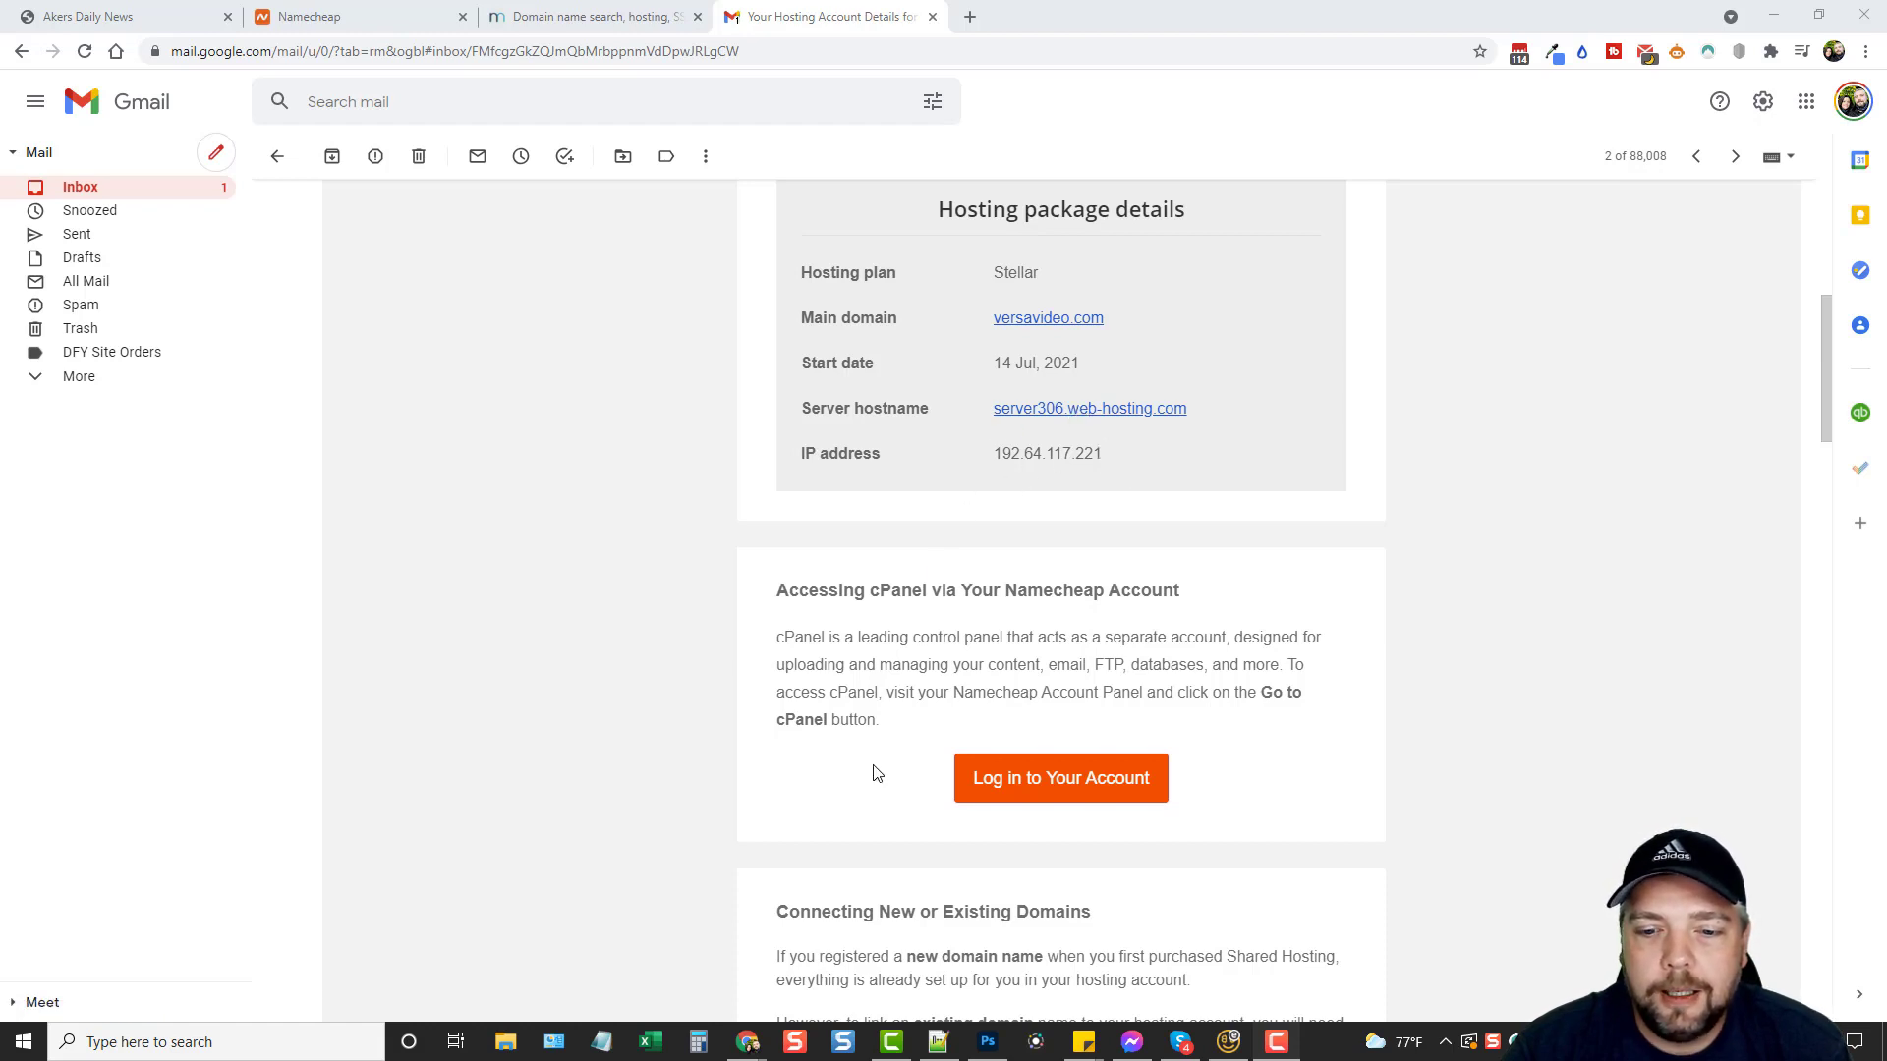
pyautogui.scroll(-3, 877, 773)
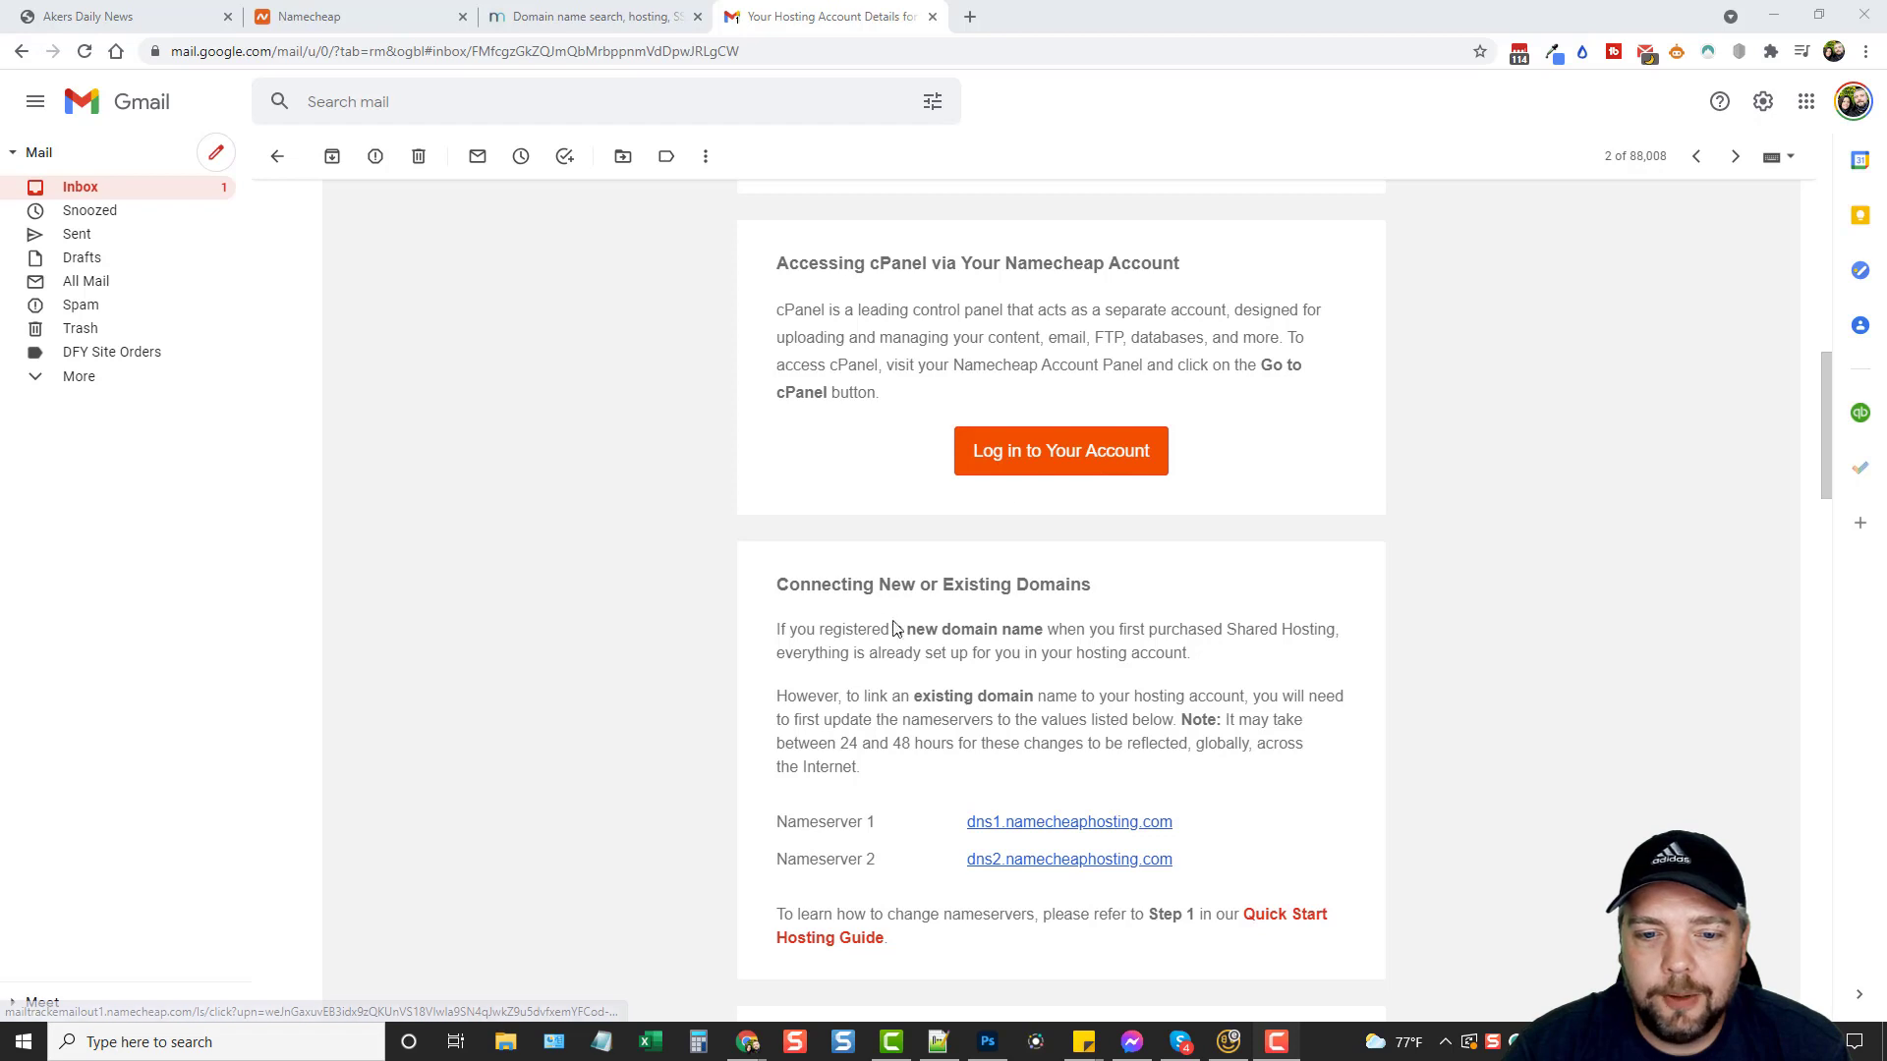
pyautogui.scroll(-3, 884, 619)
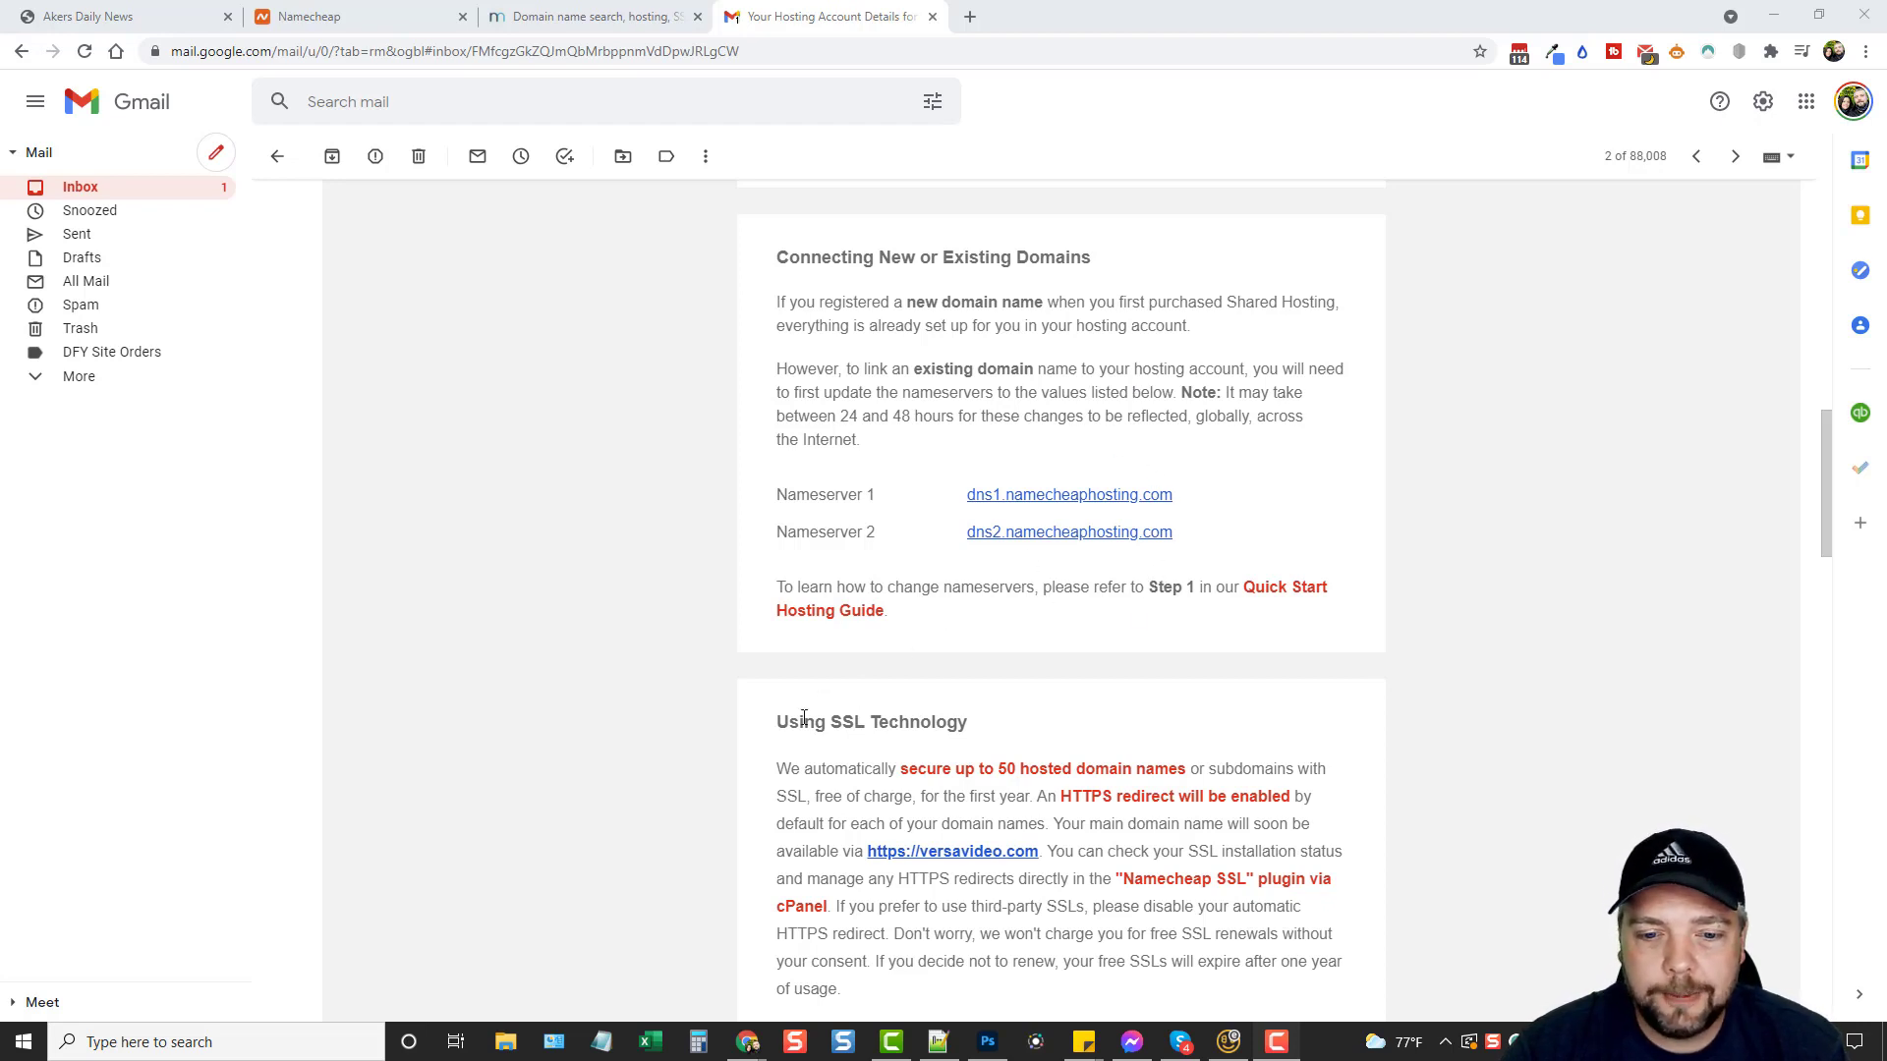
pyautogui.scroll(-8, 804, 718)
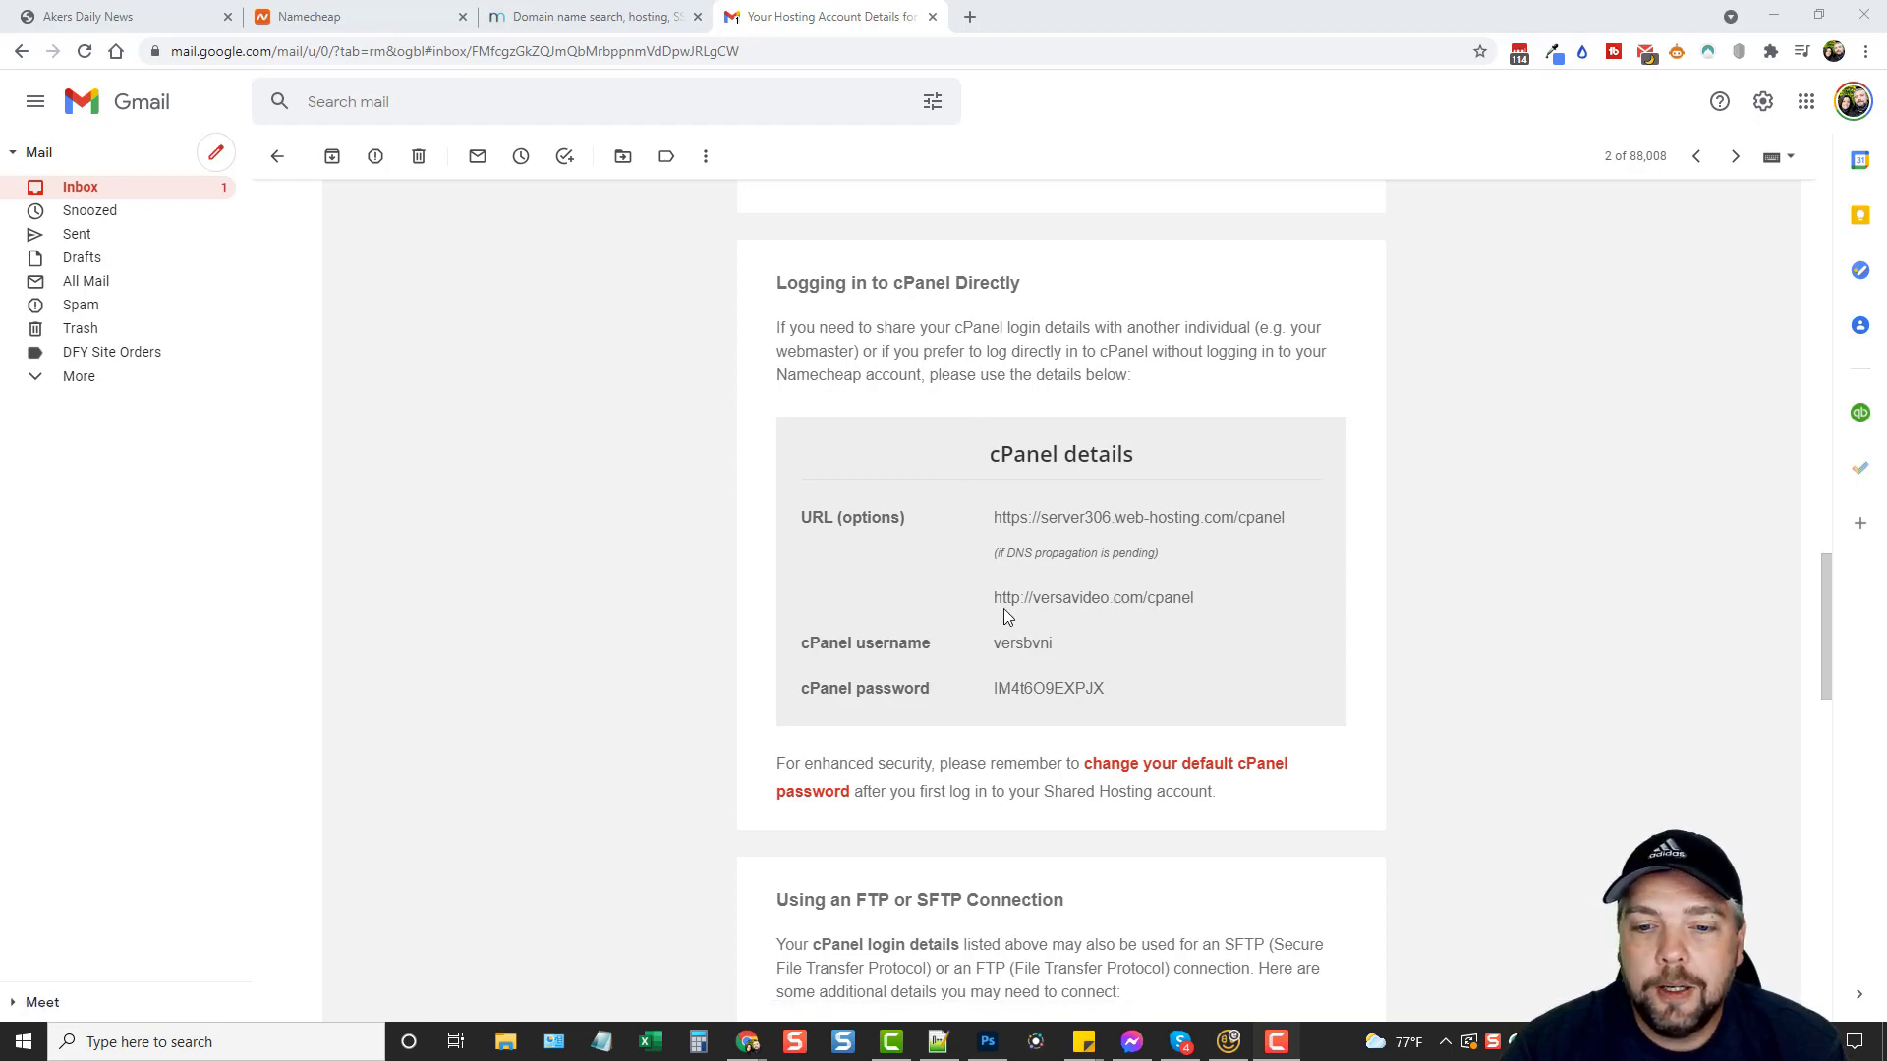
# Open the versavideo.com cPanel login page and paste in the username from the hosting email.
pyautogui.click(1088, 602)
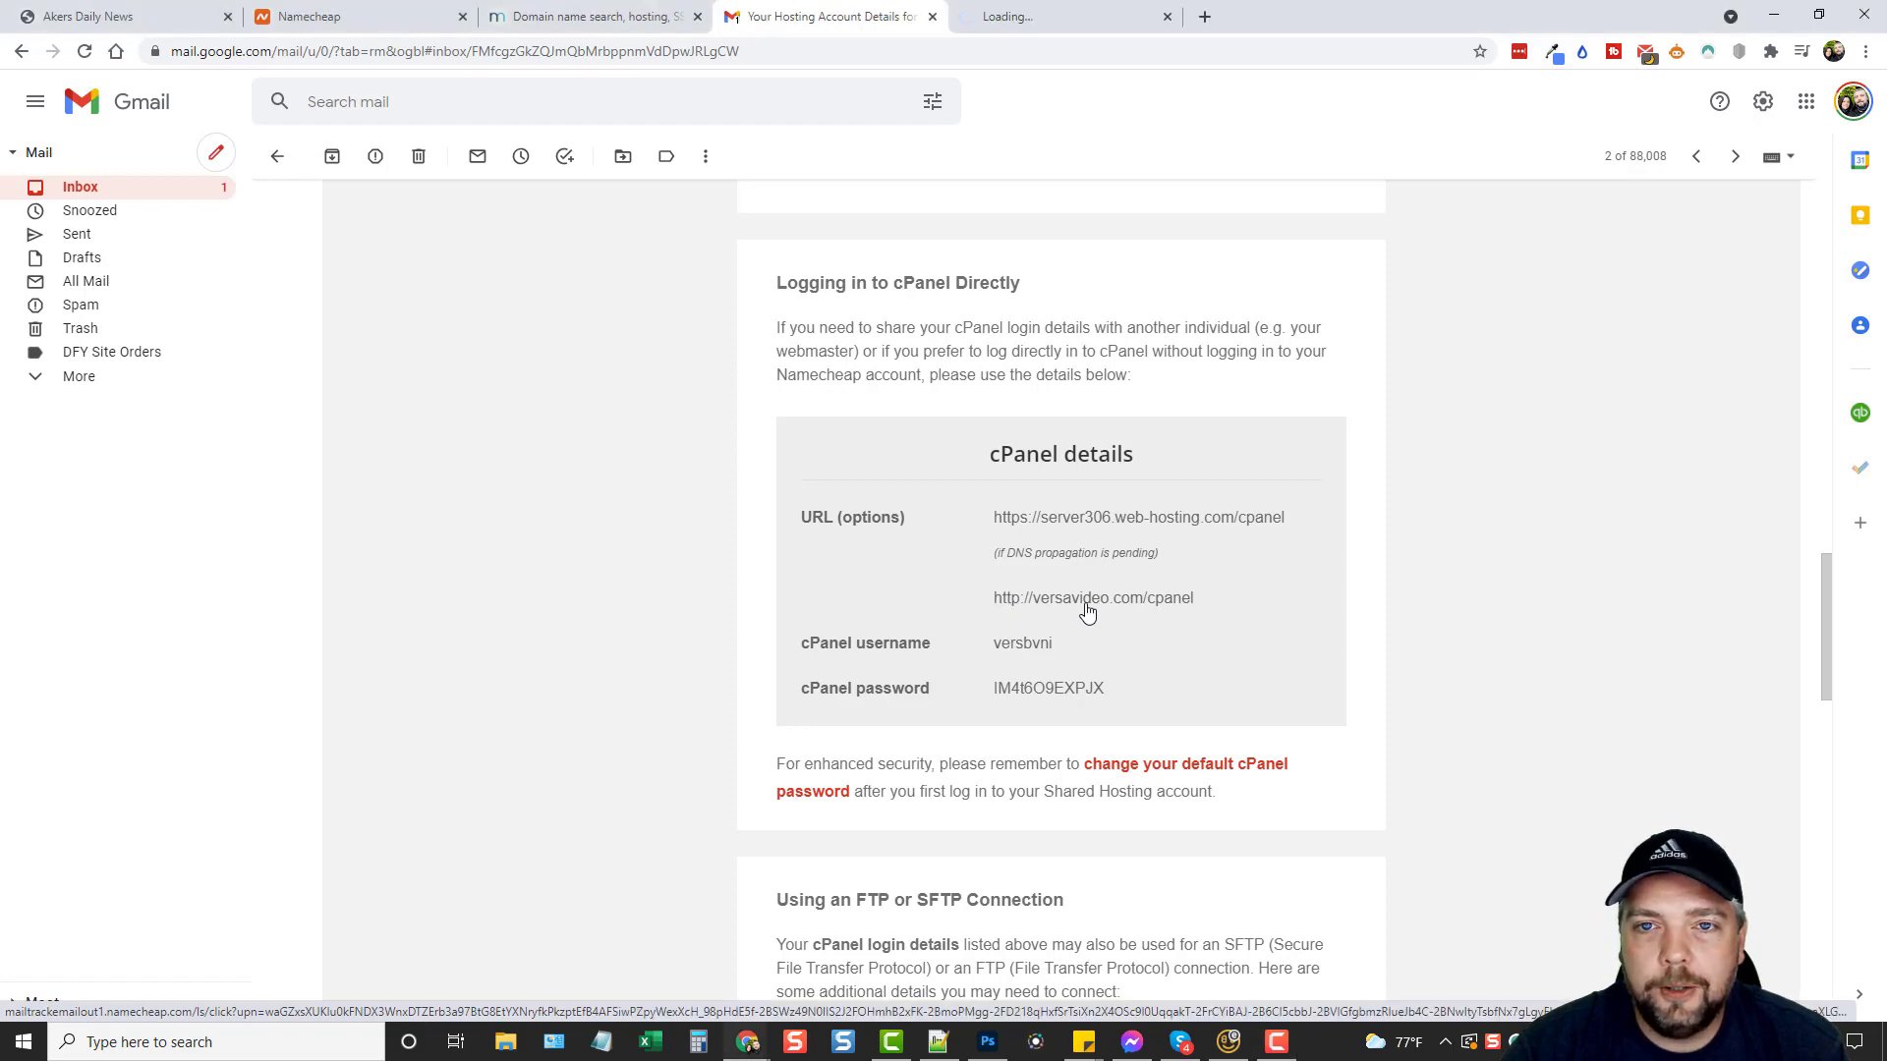
pyautogui.click(1049, 29)
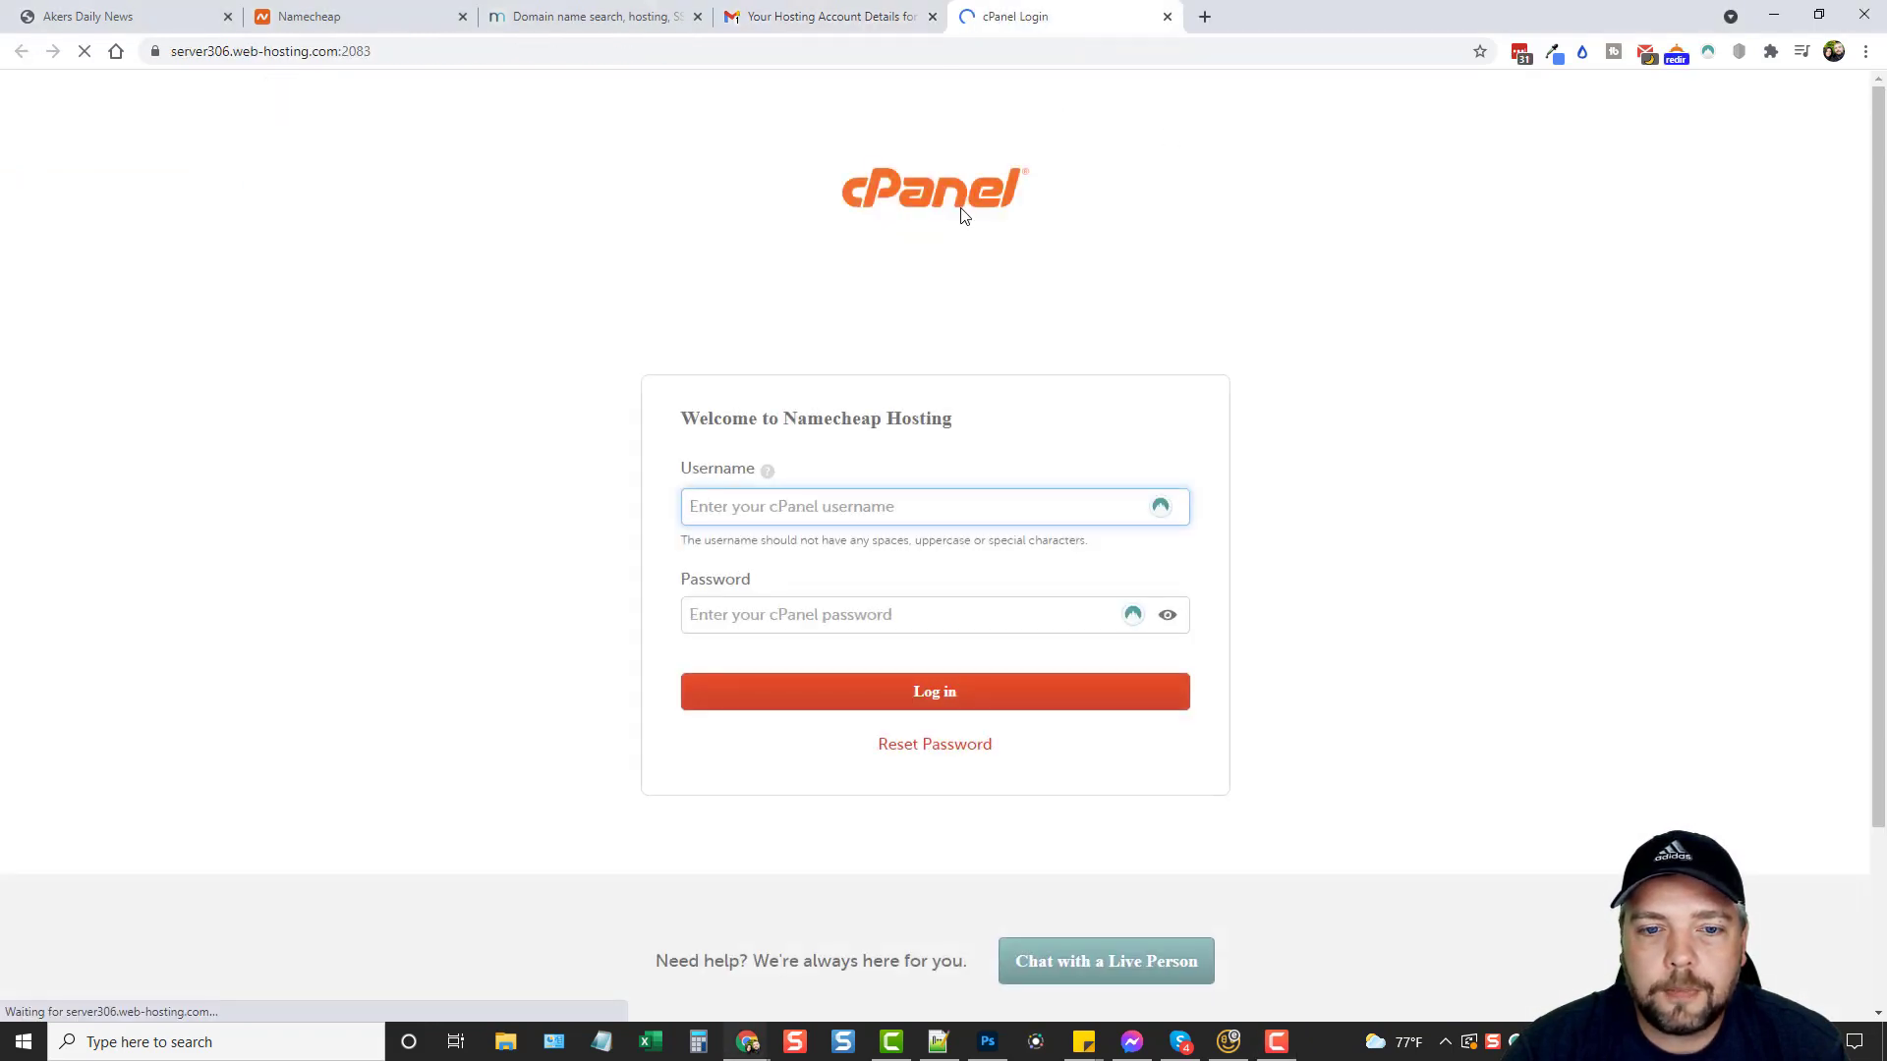
pyautogui.click(800, 16)
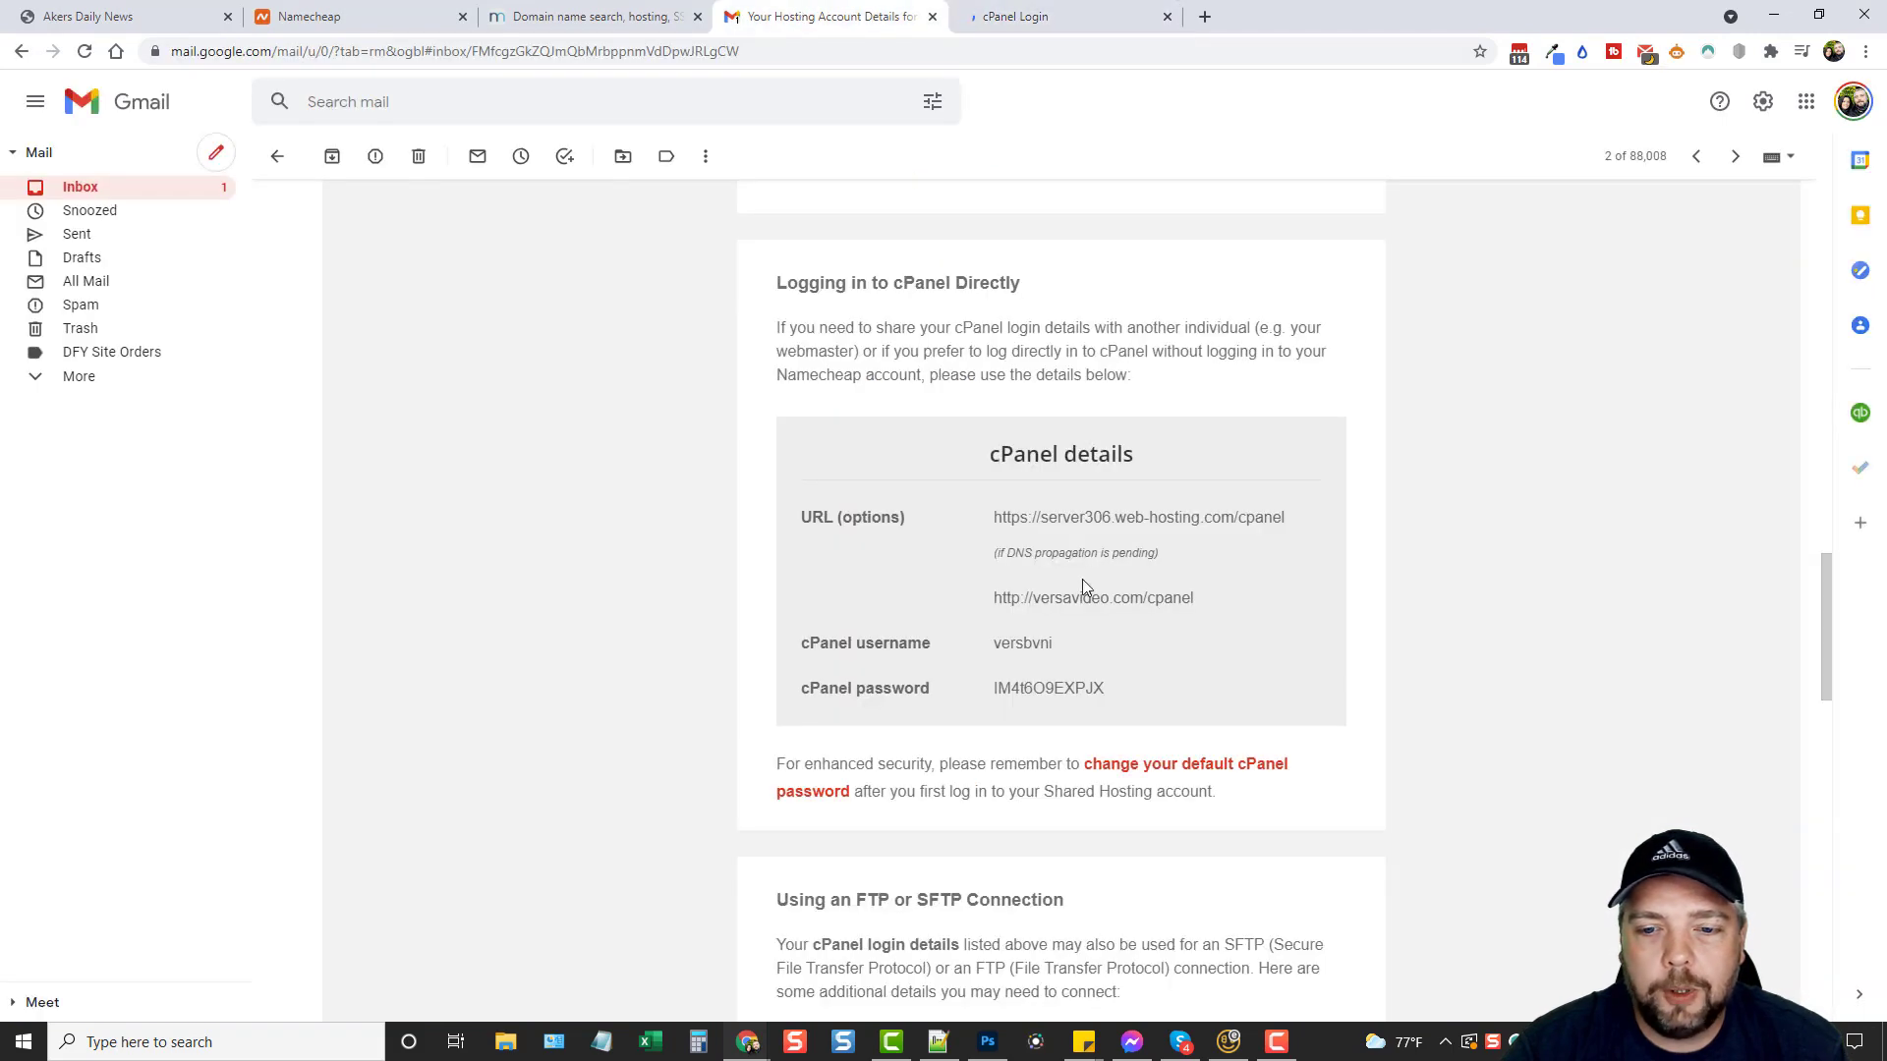
pyautogui.doubleClick(1018, 640)
pyautogui.hotkey('ctrl', 'c')
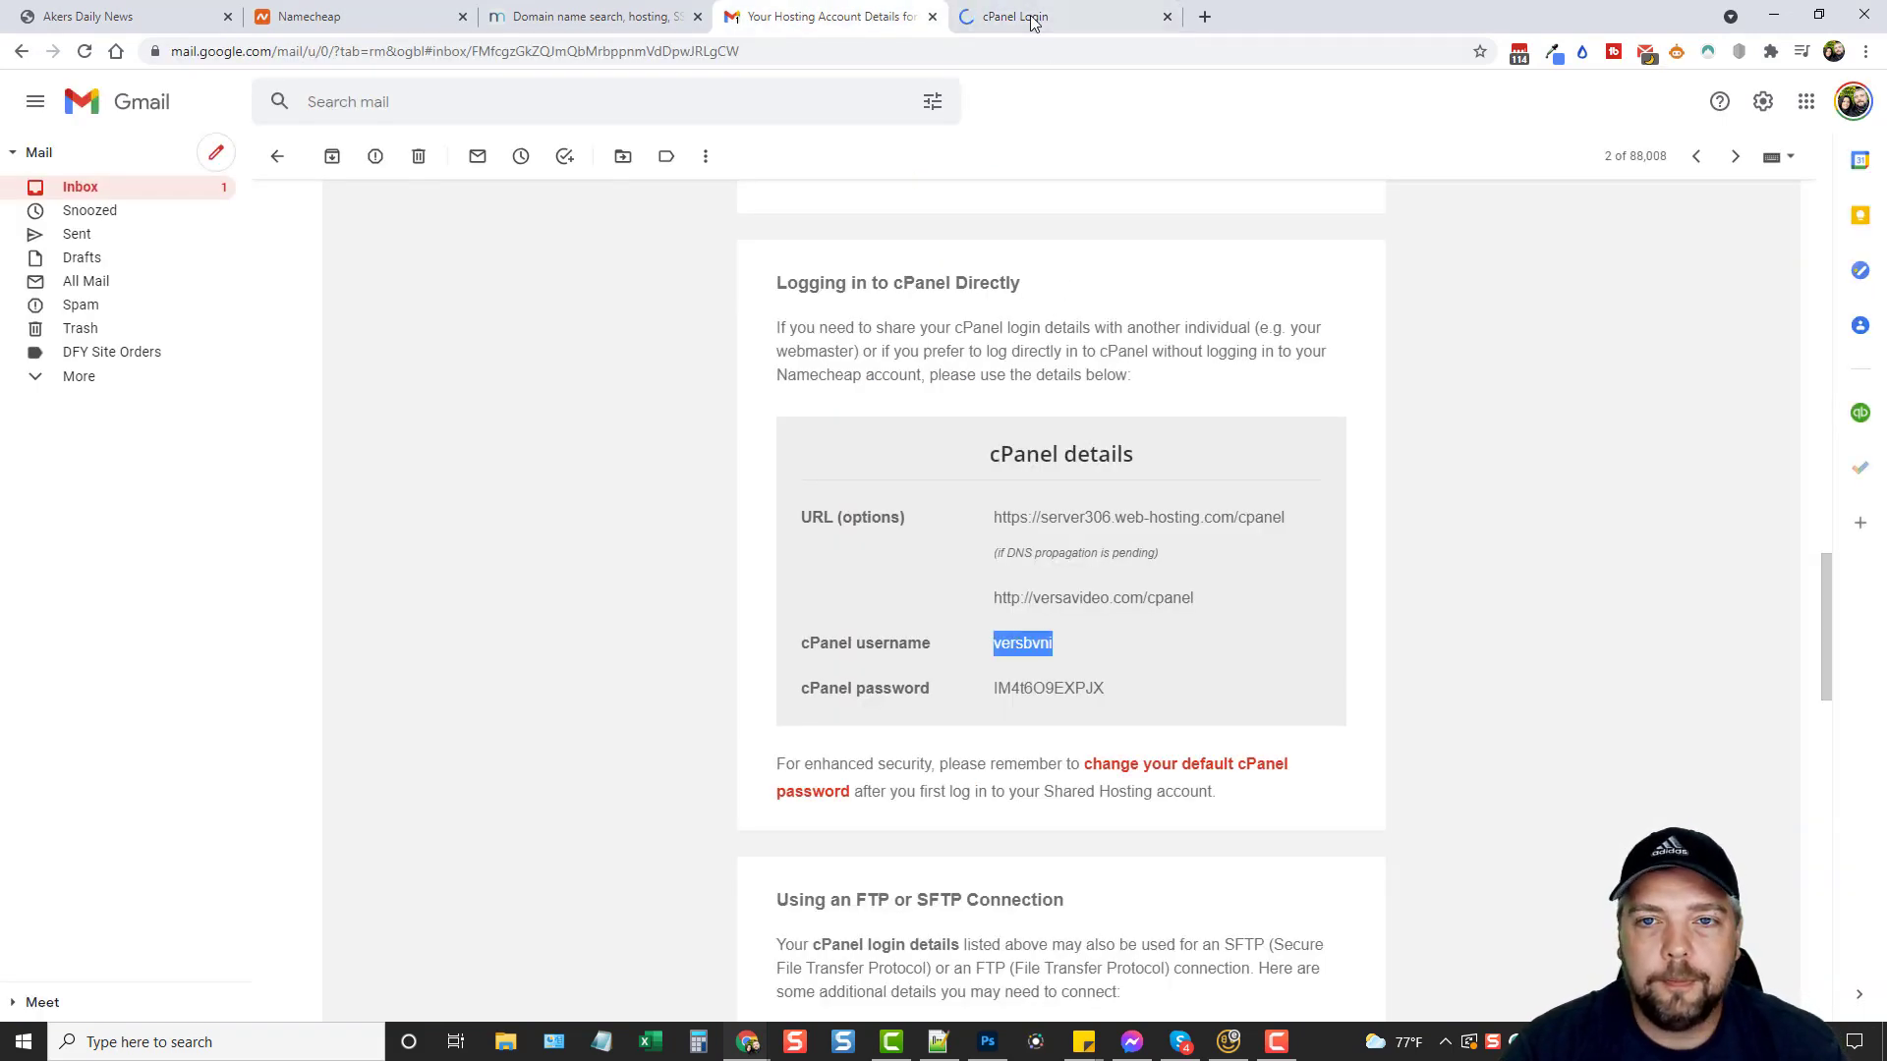
pyautogui.click(1032, 17)
pyautogui.click(944, 506)
pyautogui.hotkey('ctrl', 'v')
# Paste the emailed cPanel password into the login form and log in.
pyautogui.click(830, 17)
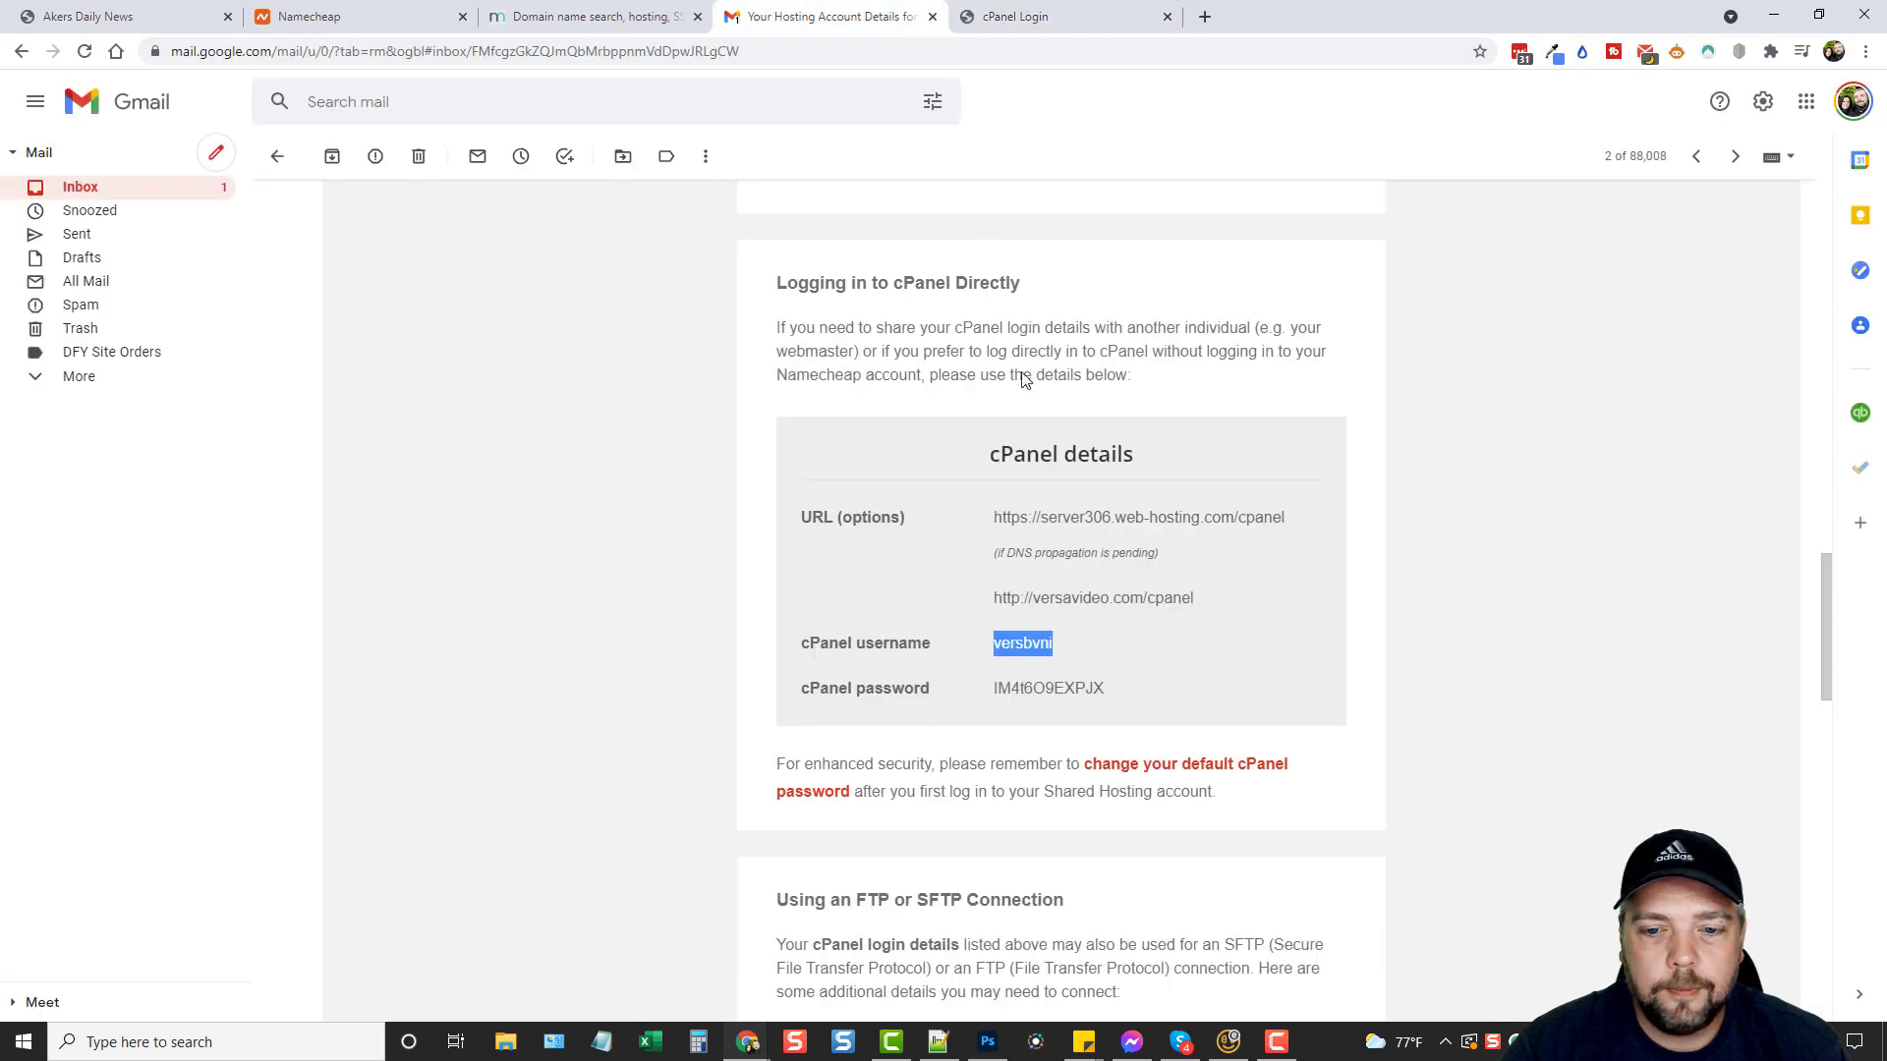
pyautogui.doubleClick(1057, 691)
pyautogui.click(1032, 17)
pyautogui.click(842, 617)
pyautogui.hotkey('ctrl', 'v')
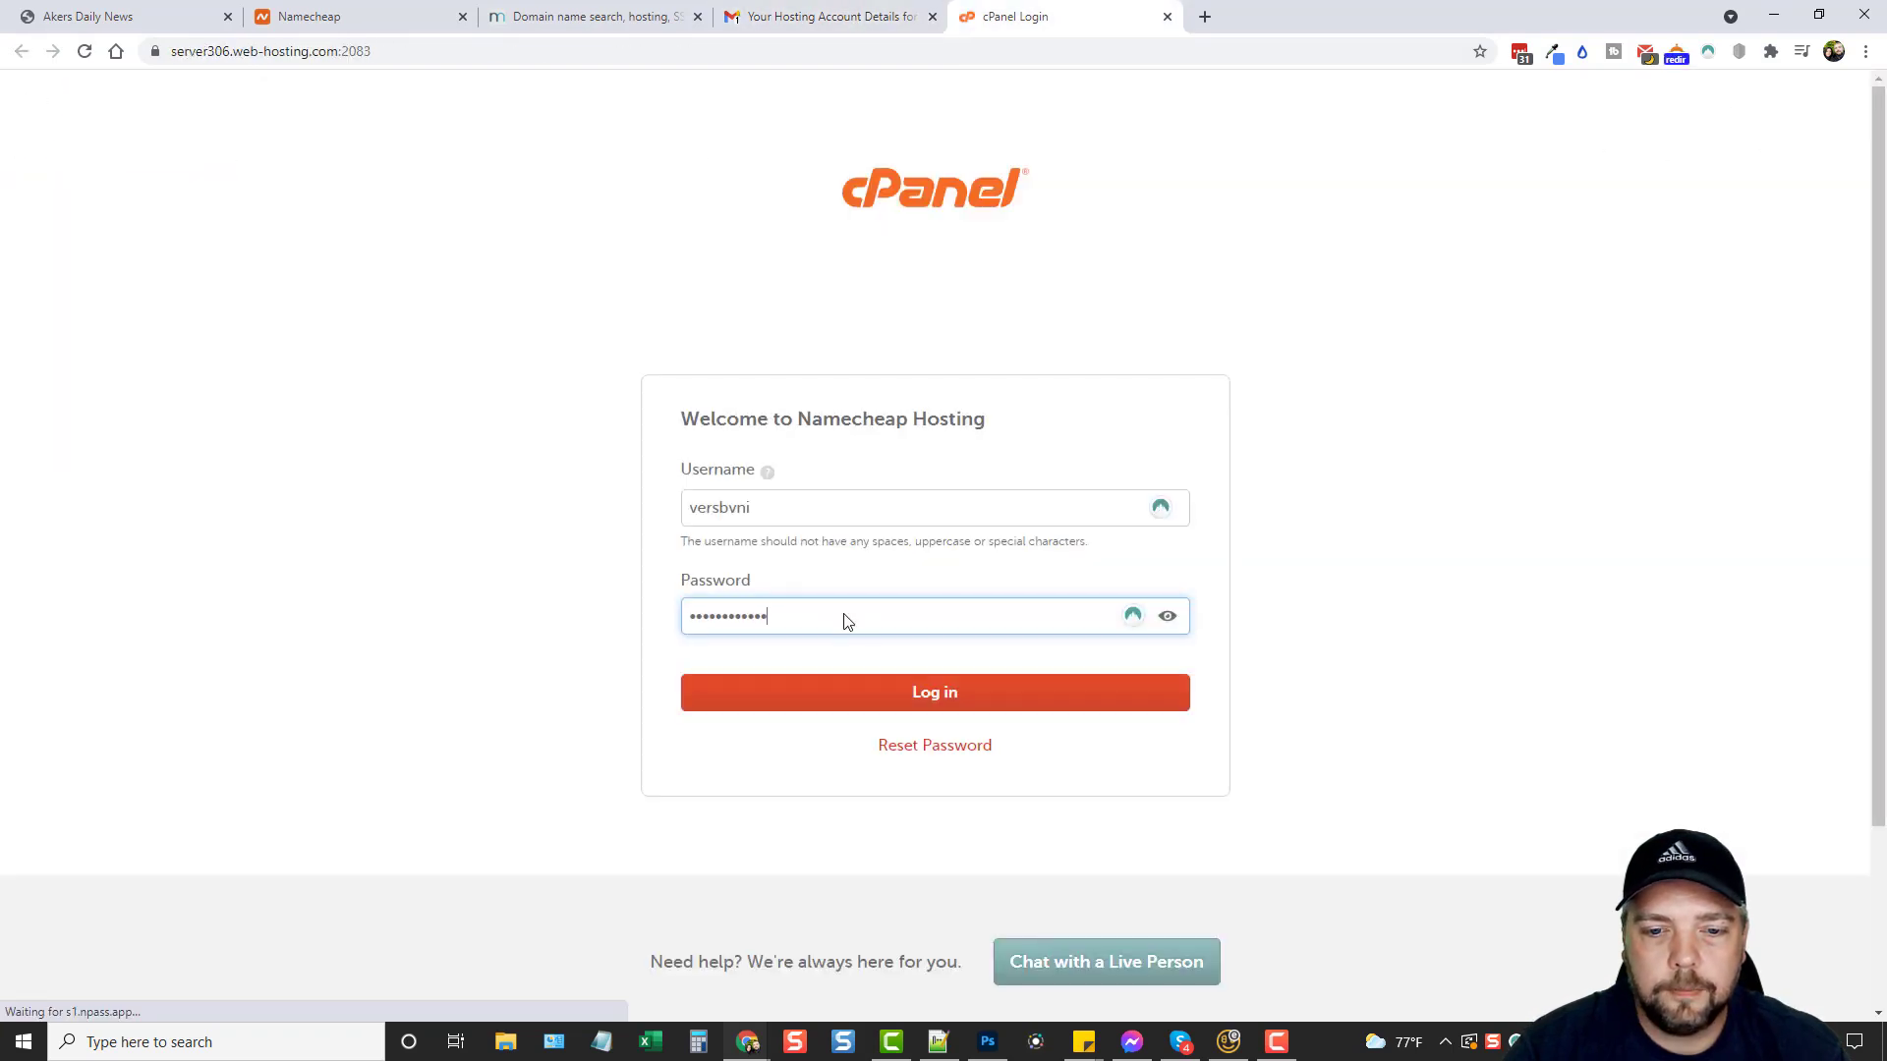
pyautogui.click(922, 696)
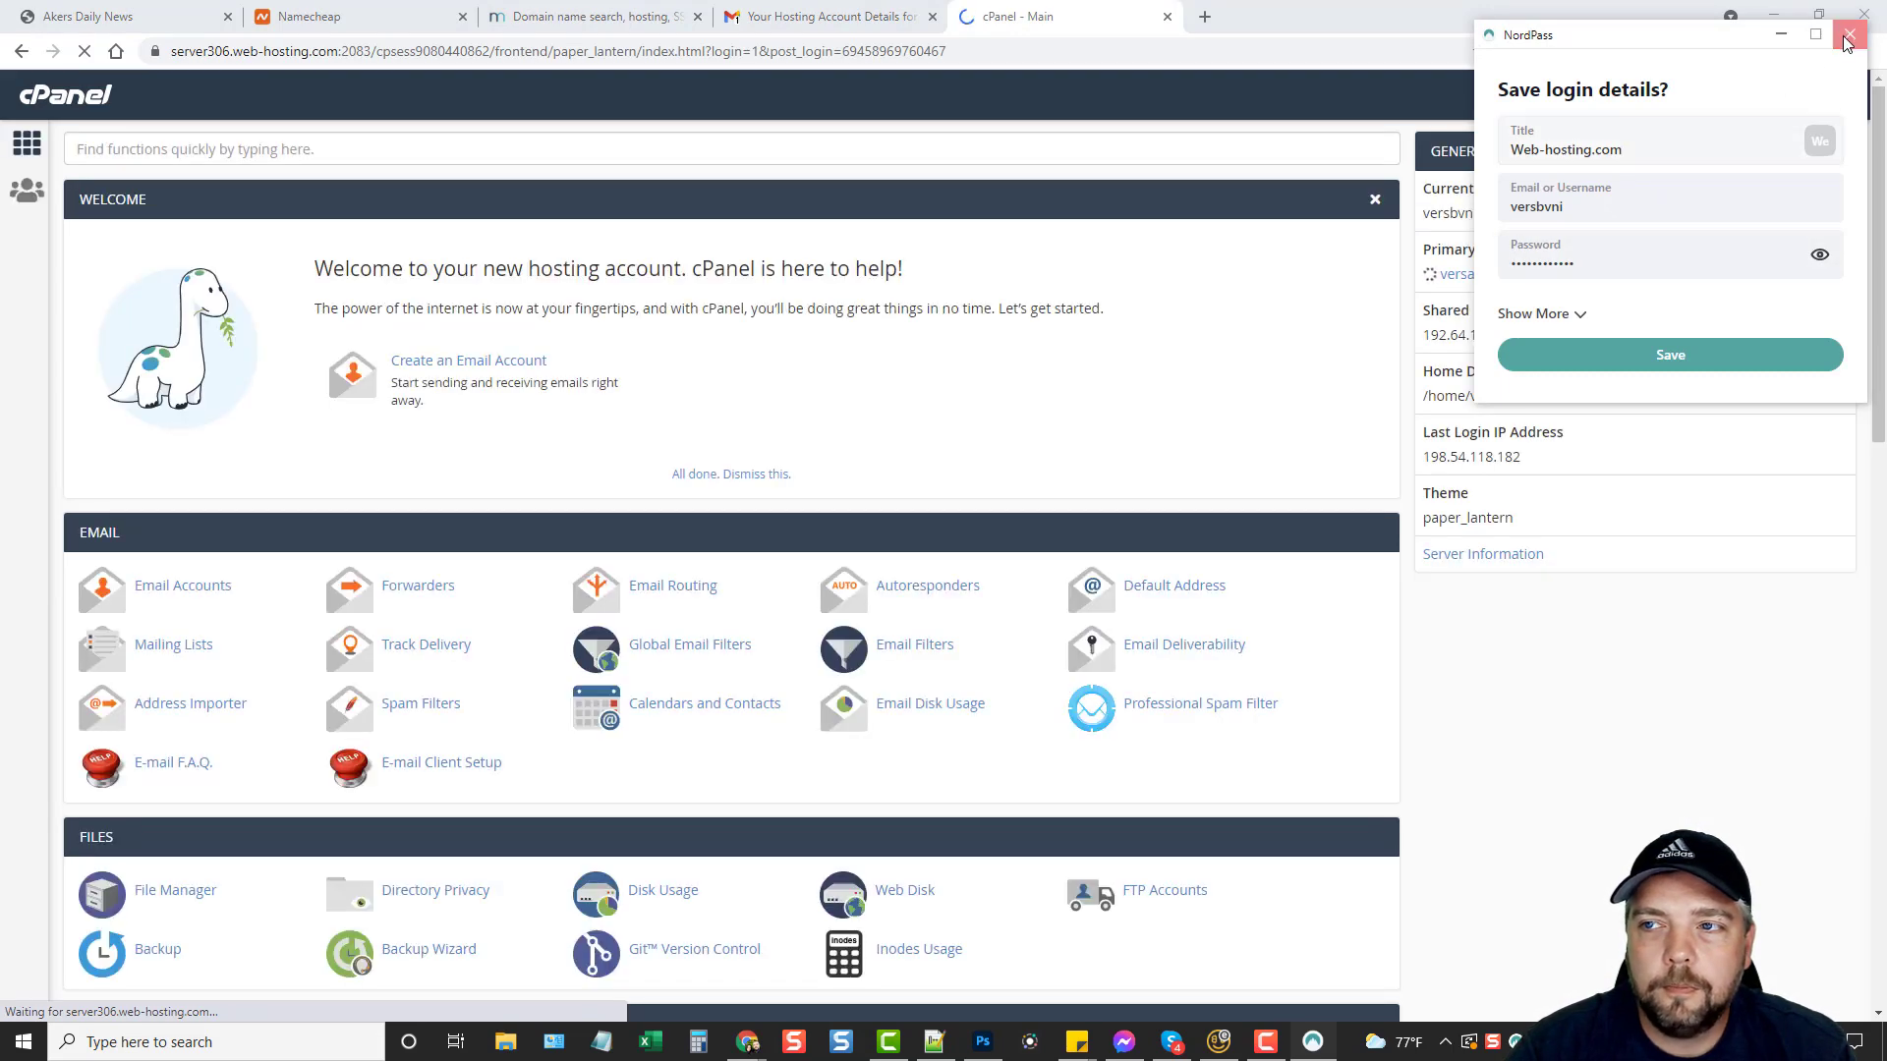
# Decline the NordPass save prompt, dismiss the cPanel welcome, and open Softaculous's WordPress installer.
pyautogui.click(1702, 220)
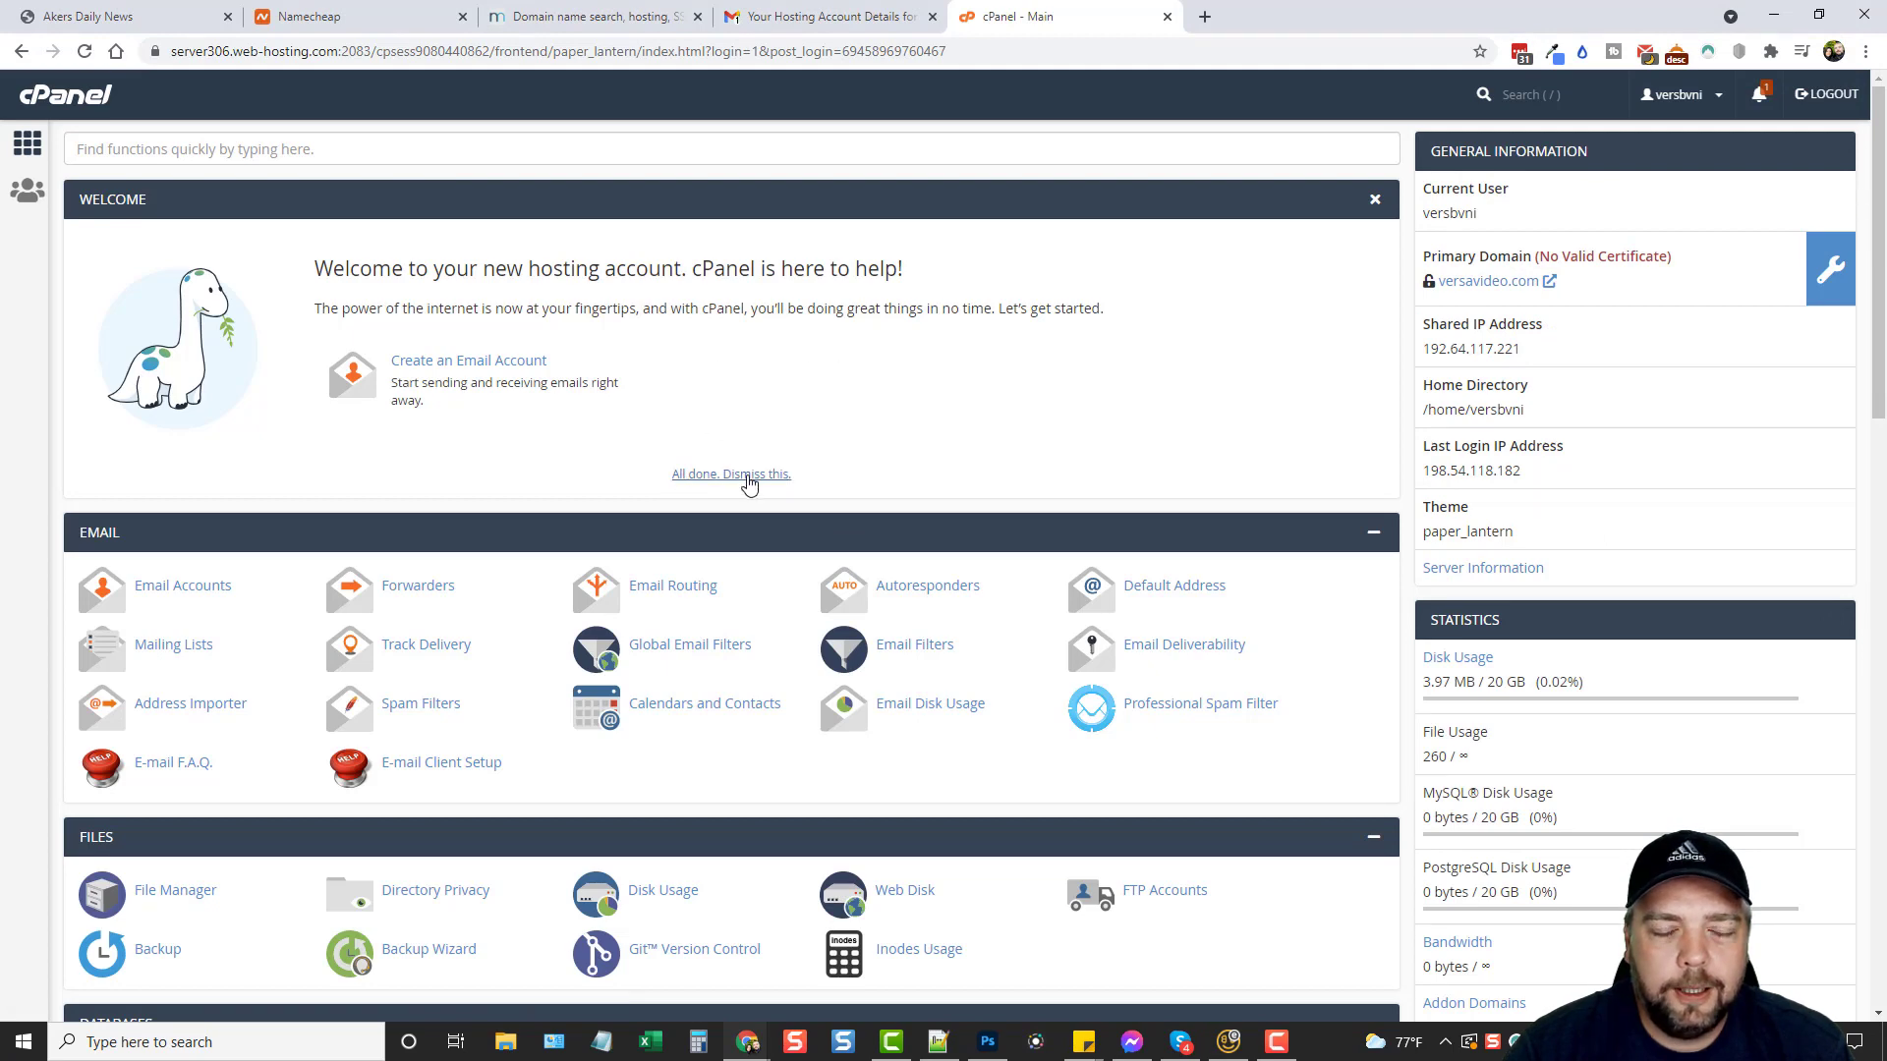
pyautogui.click(748, 476)
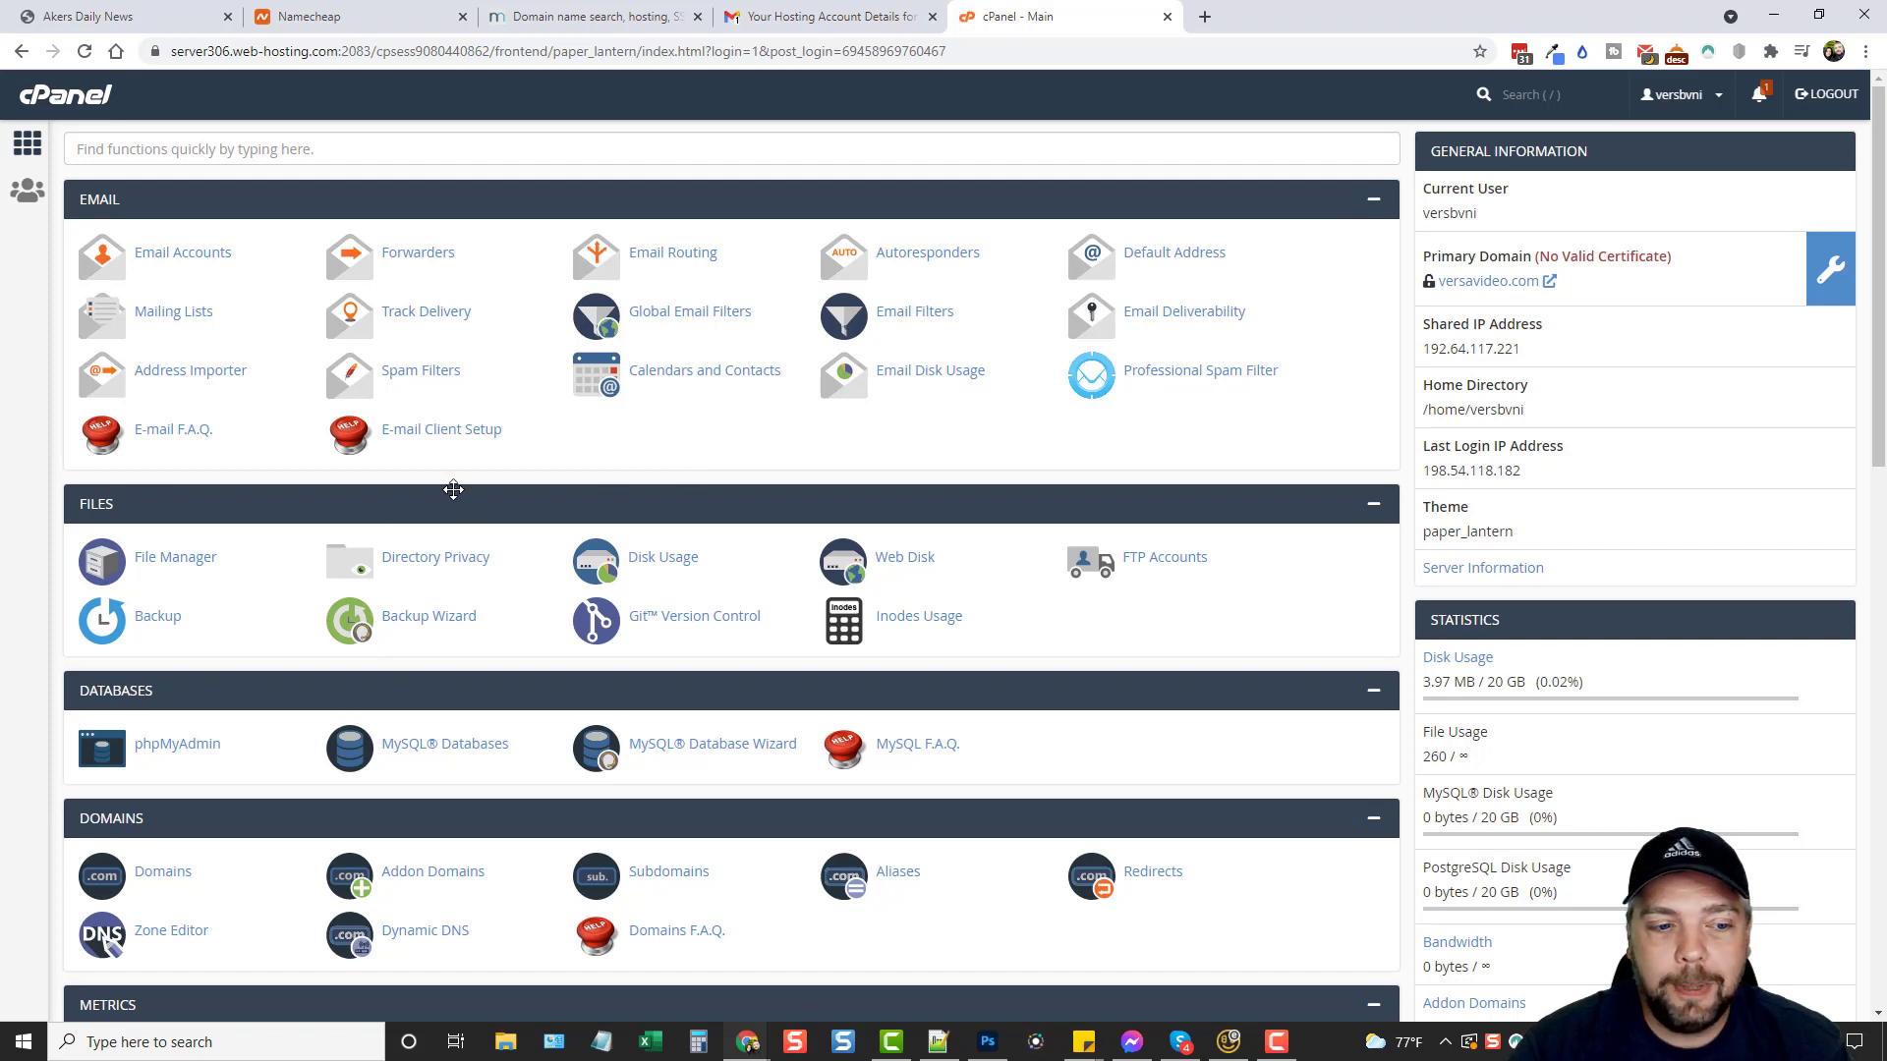
pyautogui.scroll(-2, 228, 700)
pyautogui.scroll(-14, 228, 699)
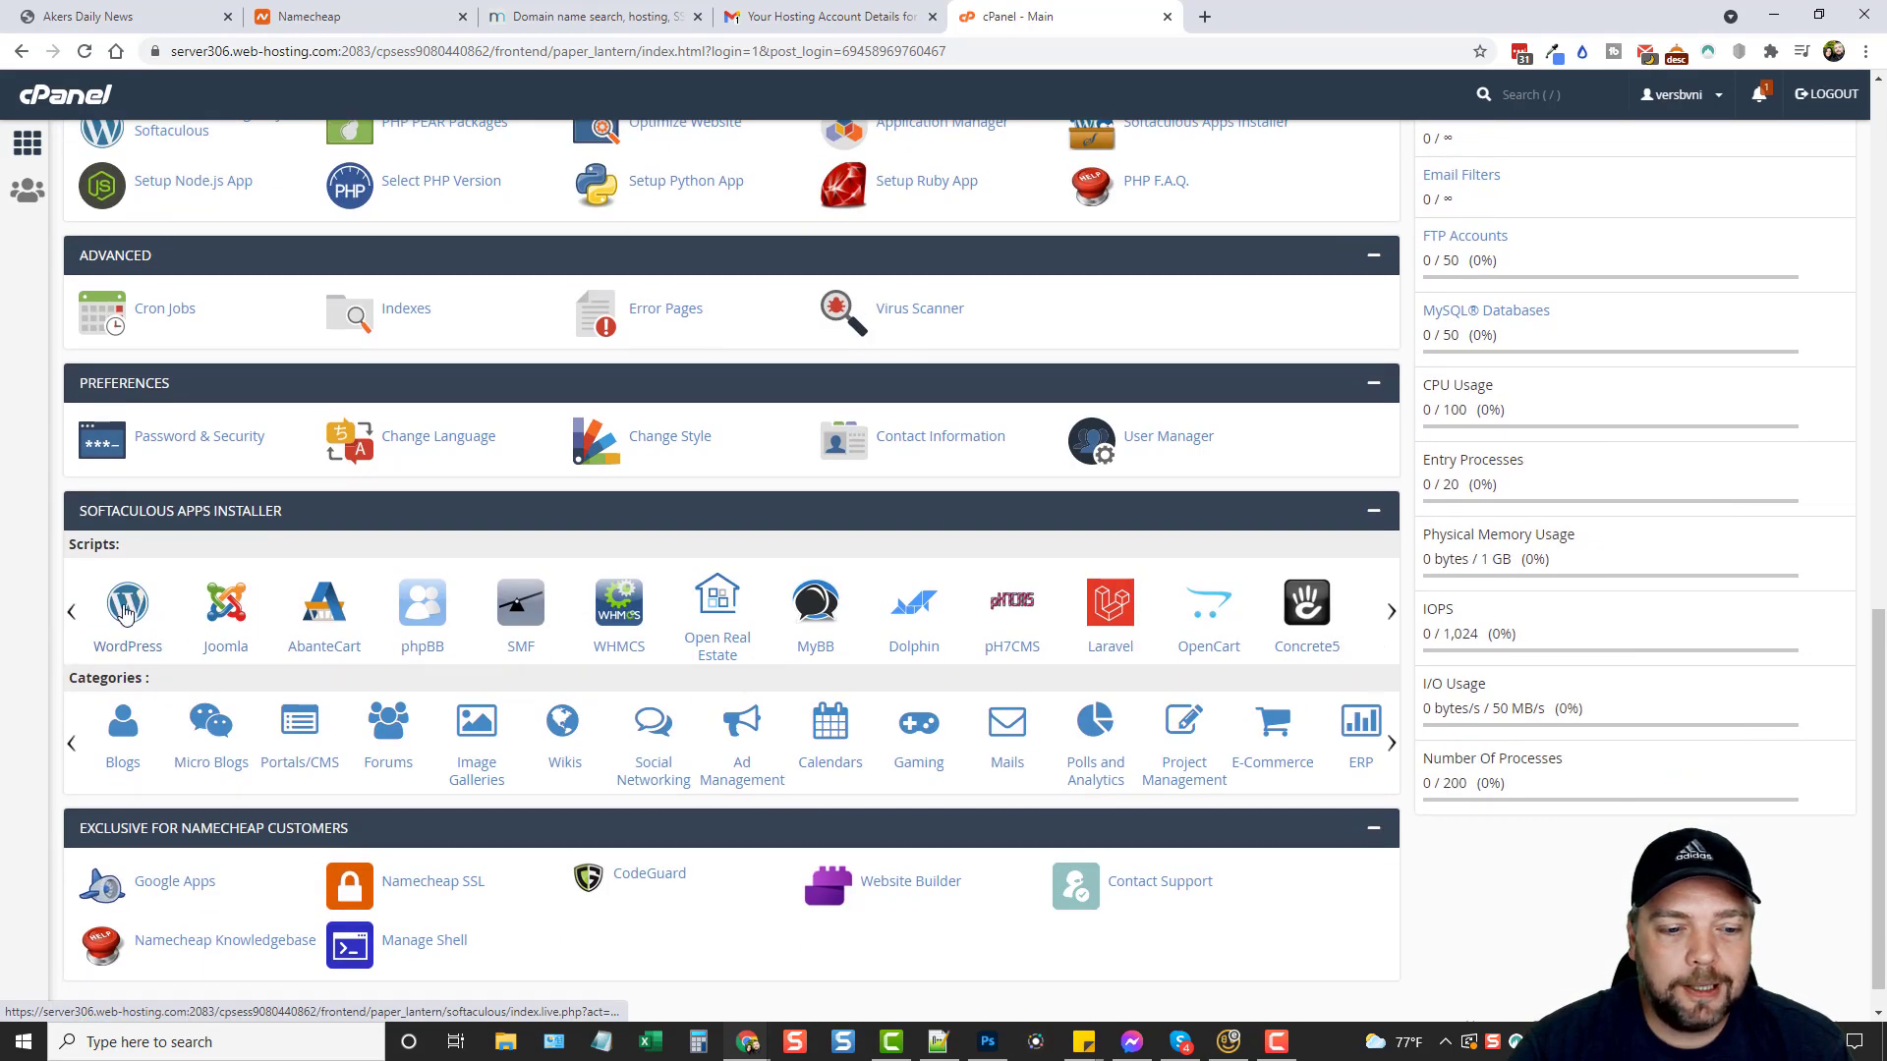
pyautogui.click(130, 608)
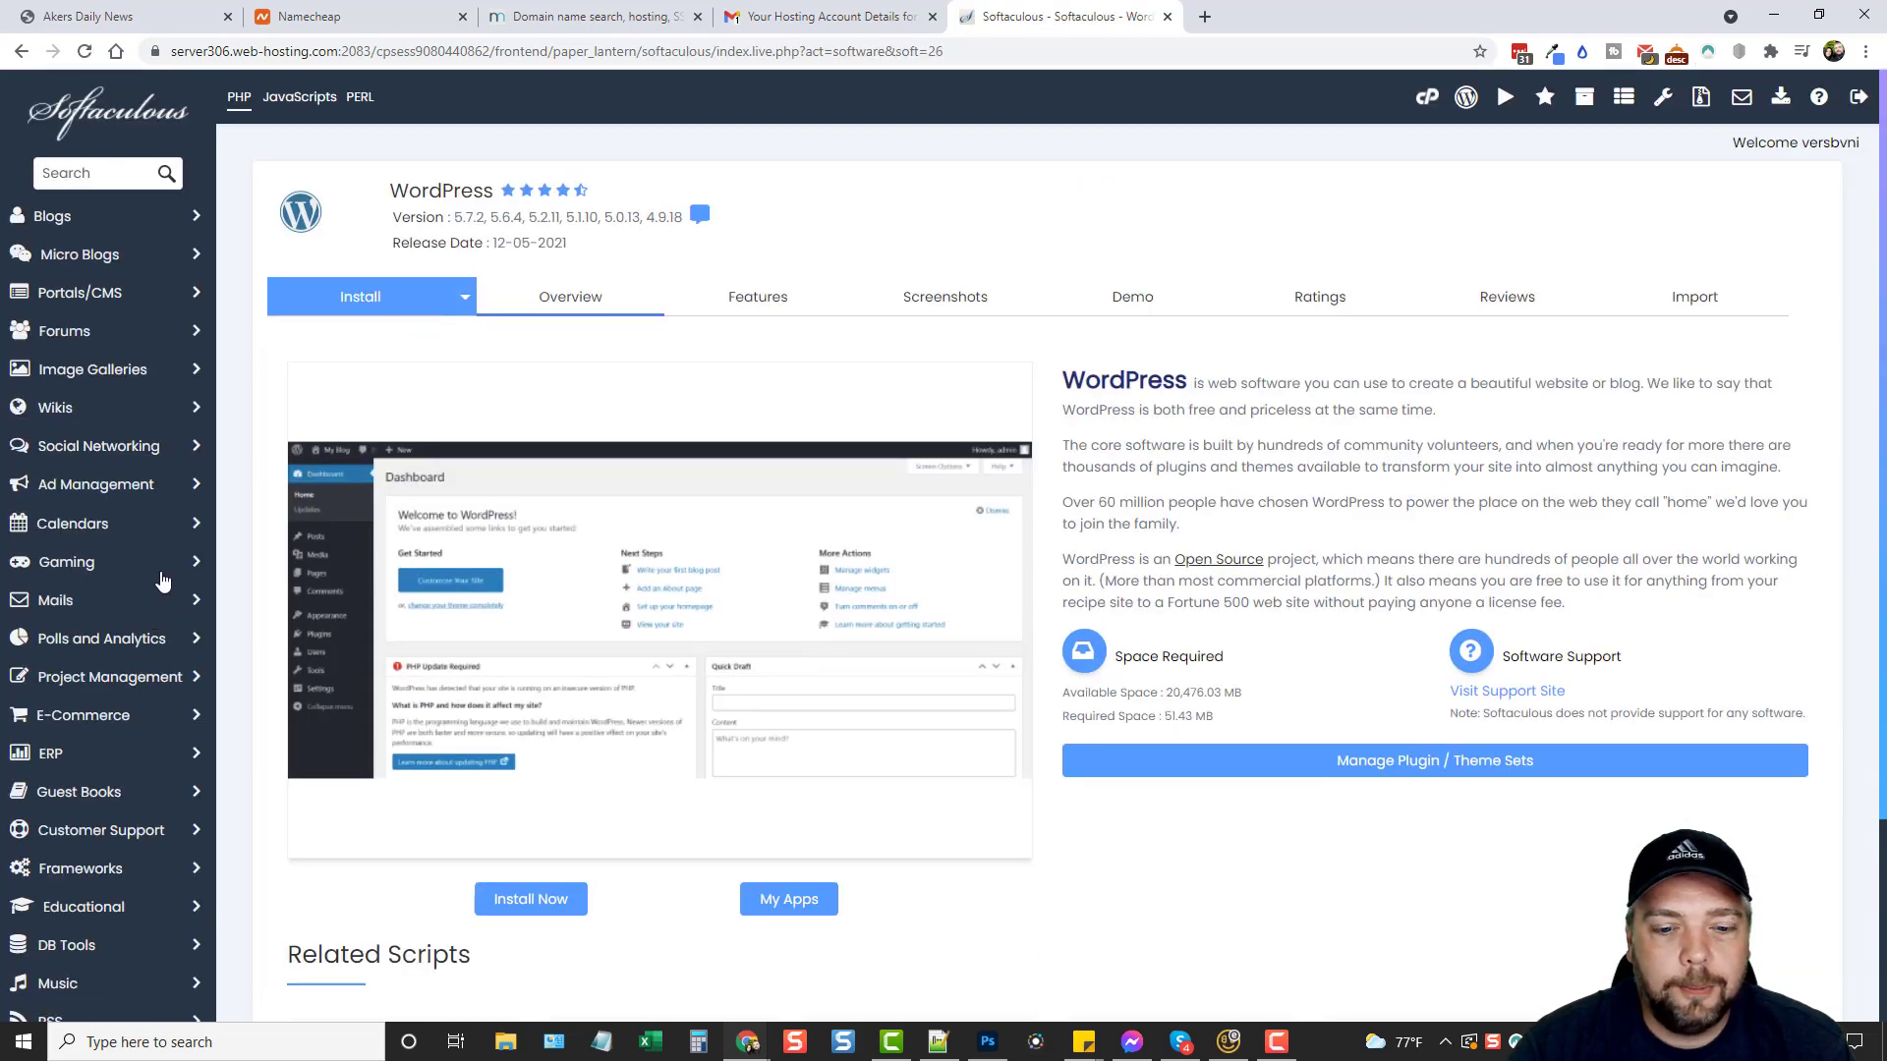
pyautogui.click(521, 900)
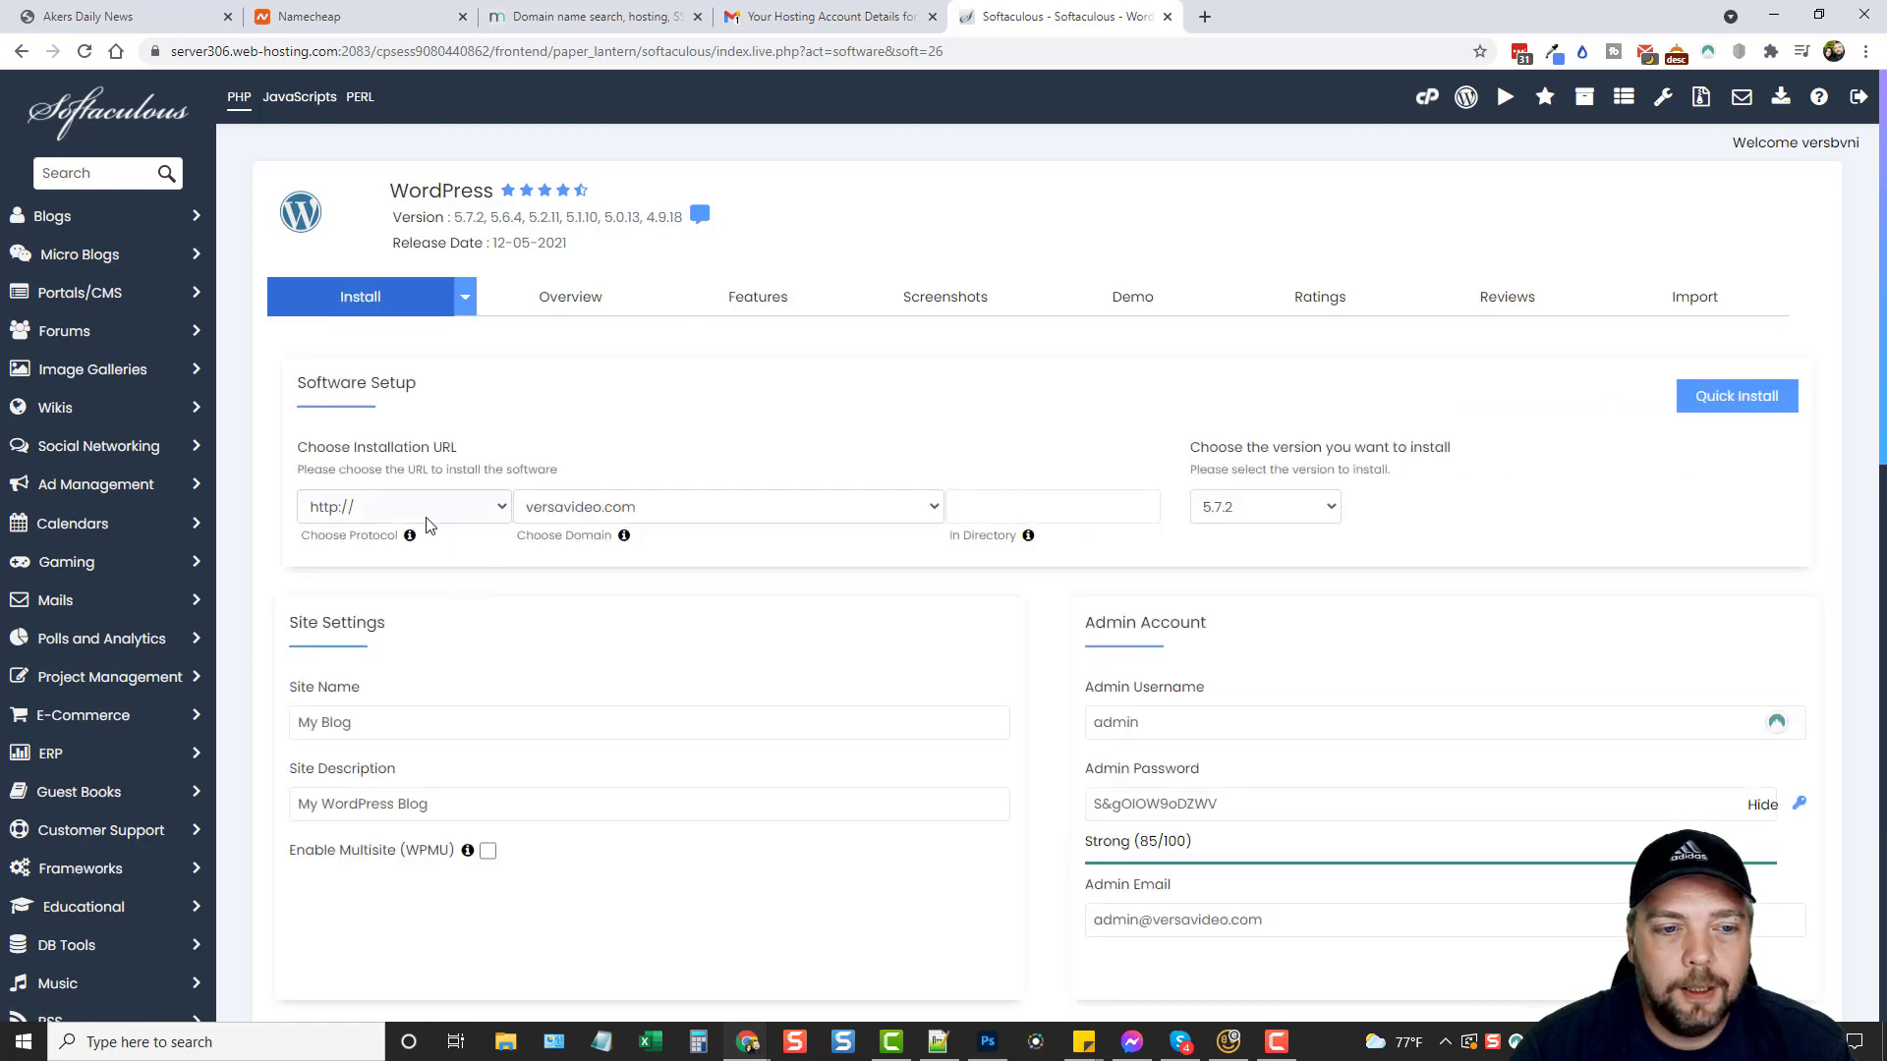
pyautogui.click(485, 511)
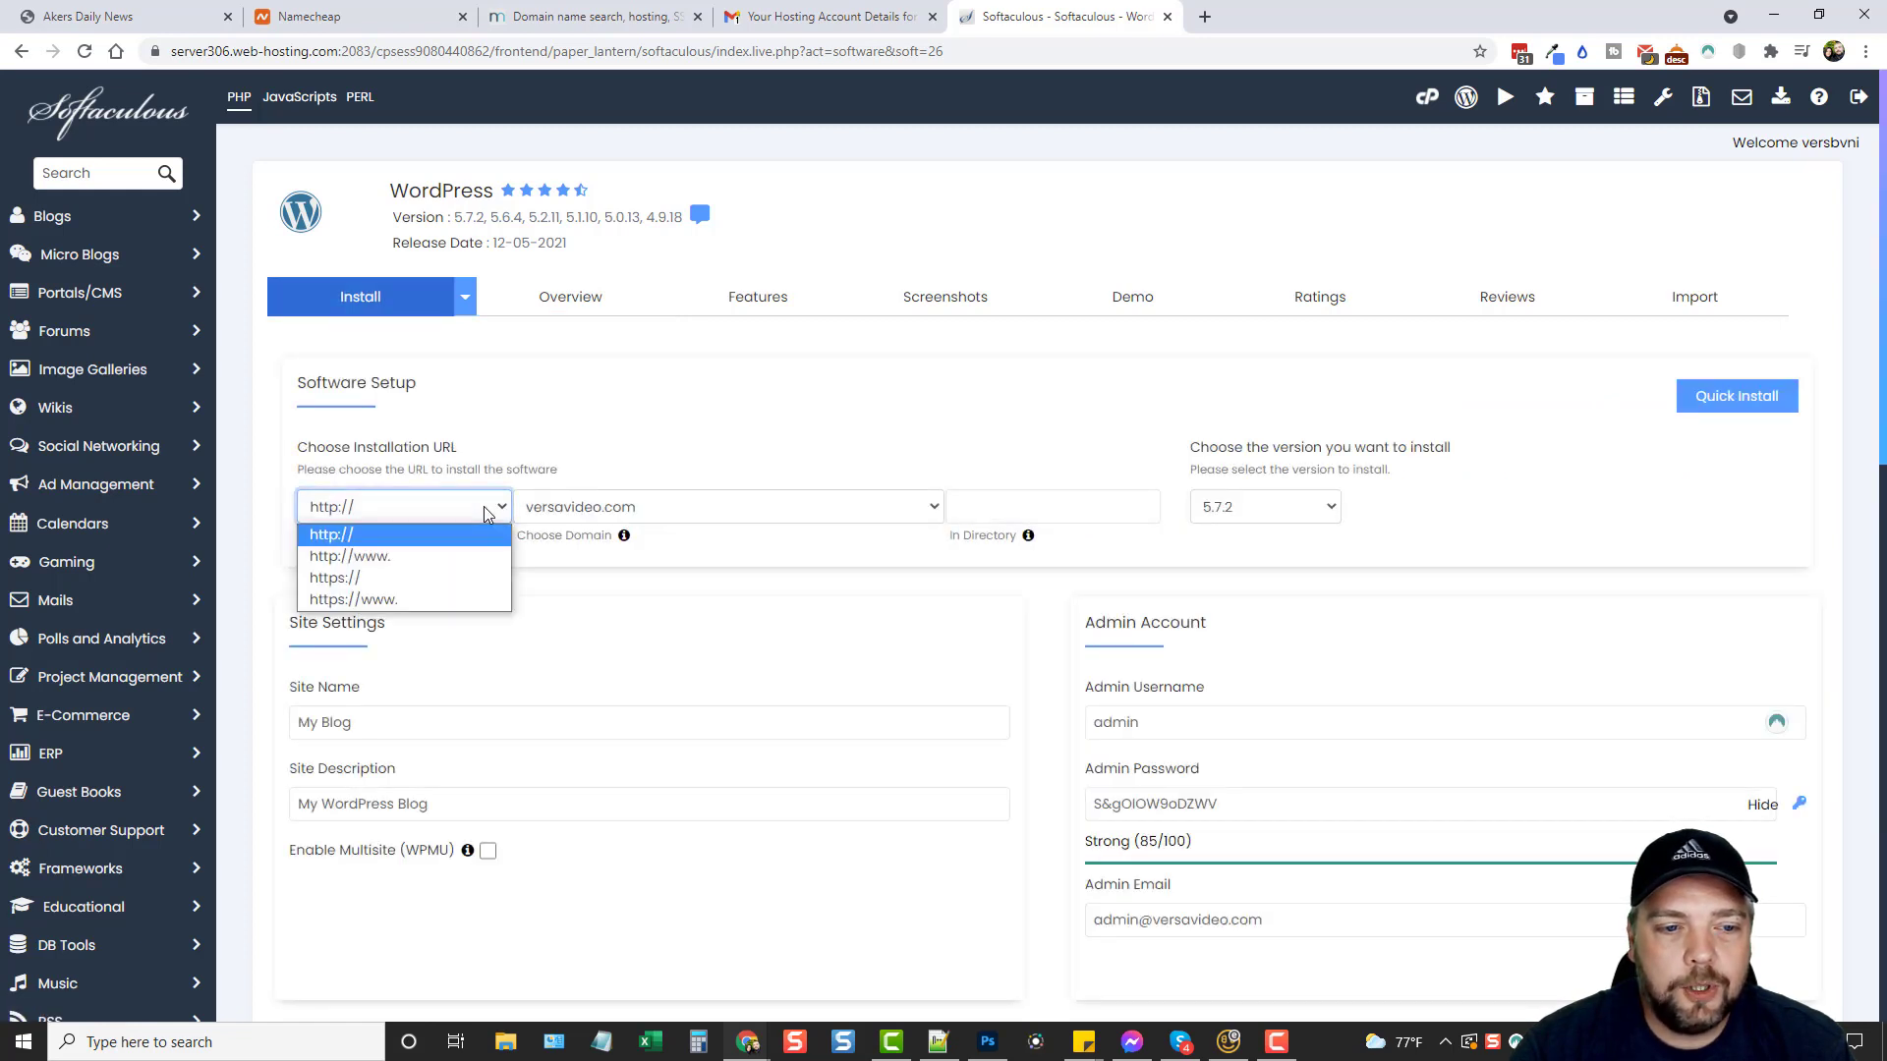
pyautogui.click(349, 586)
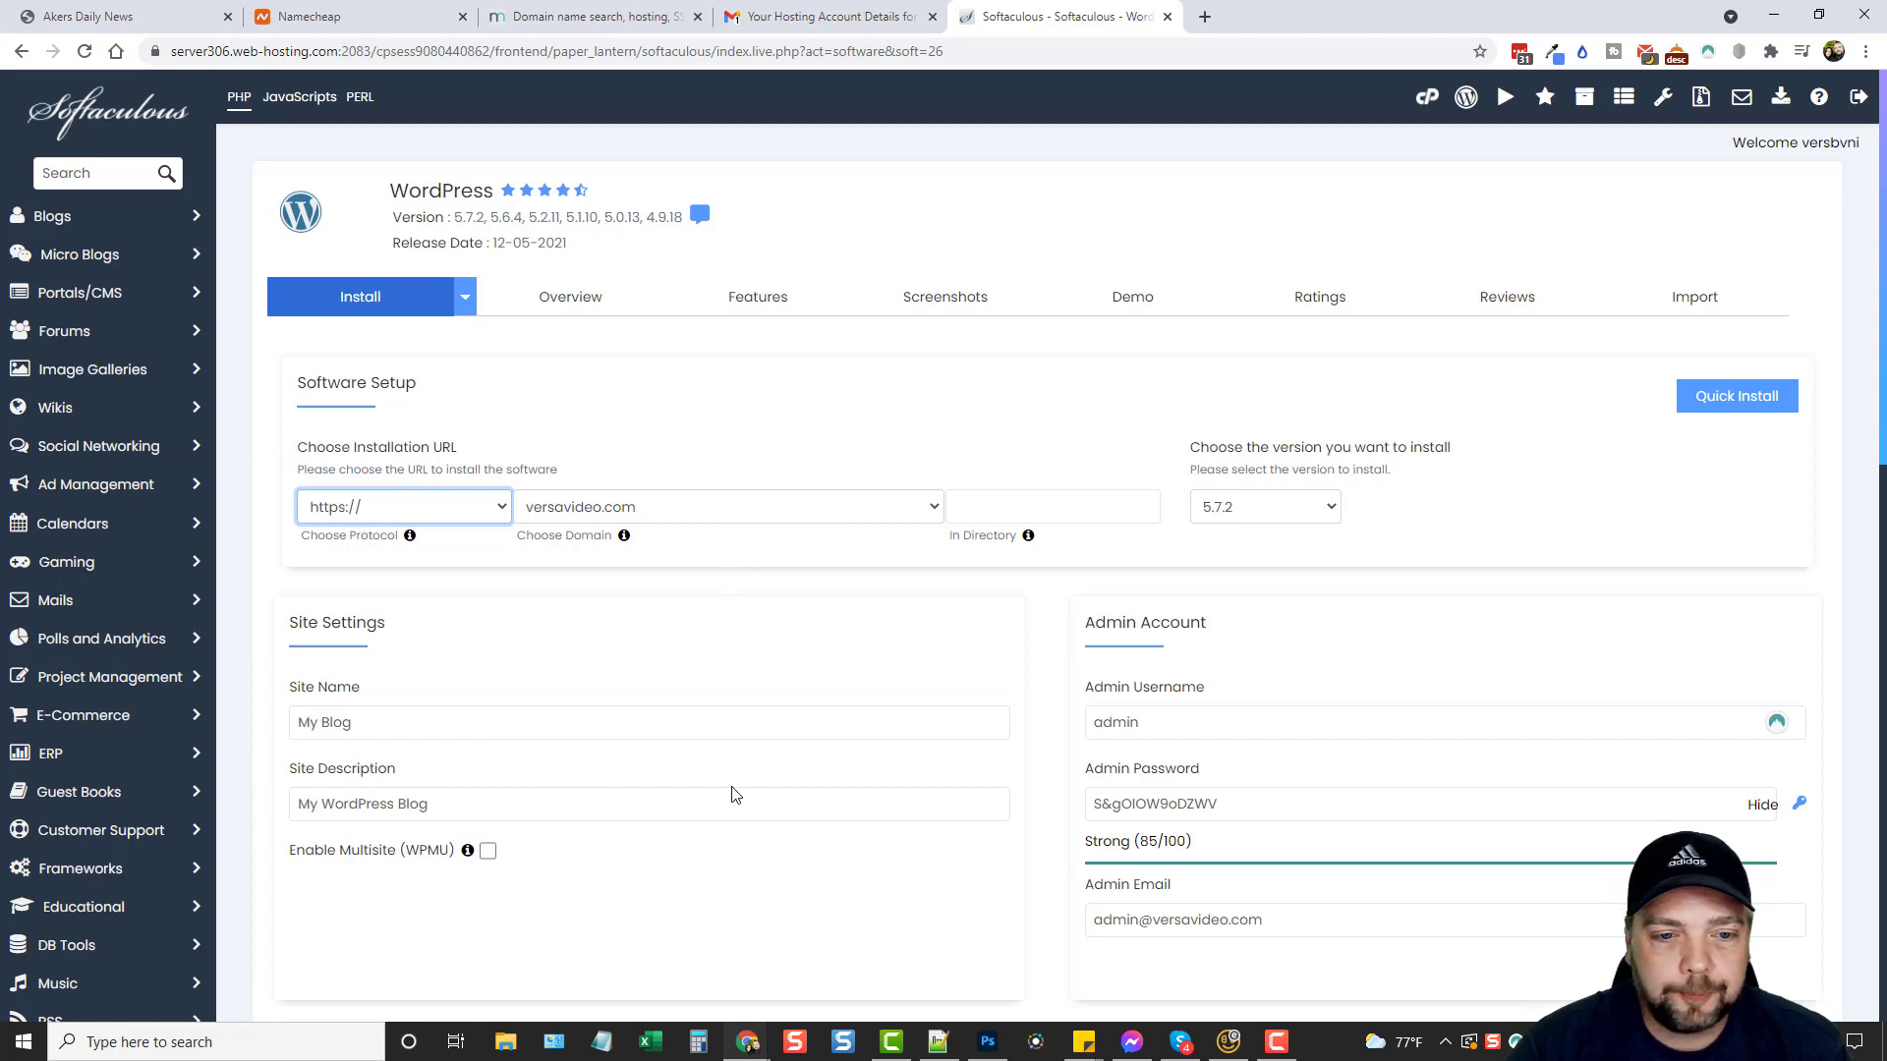
pyautogui.click(1001, 502)
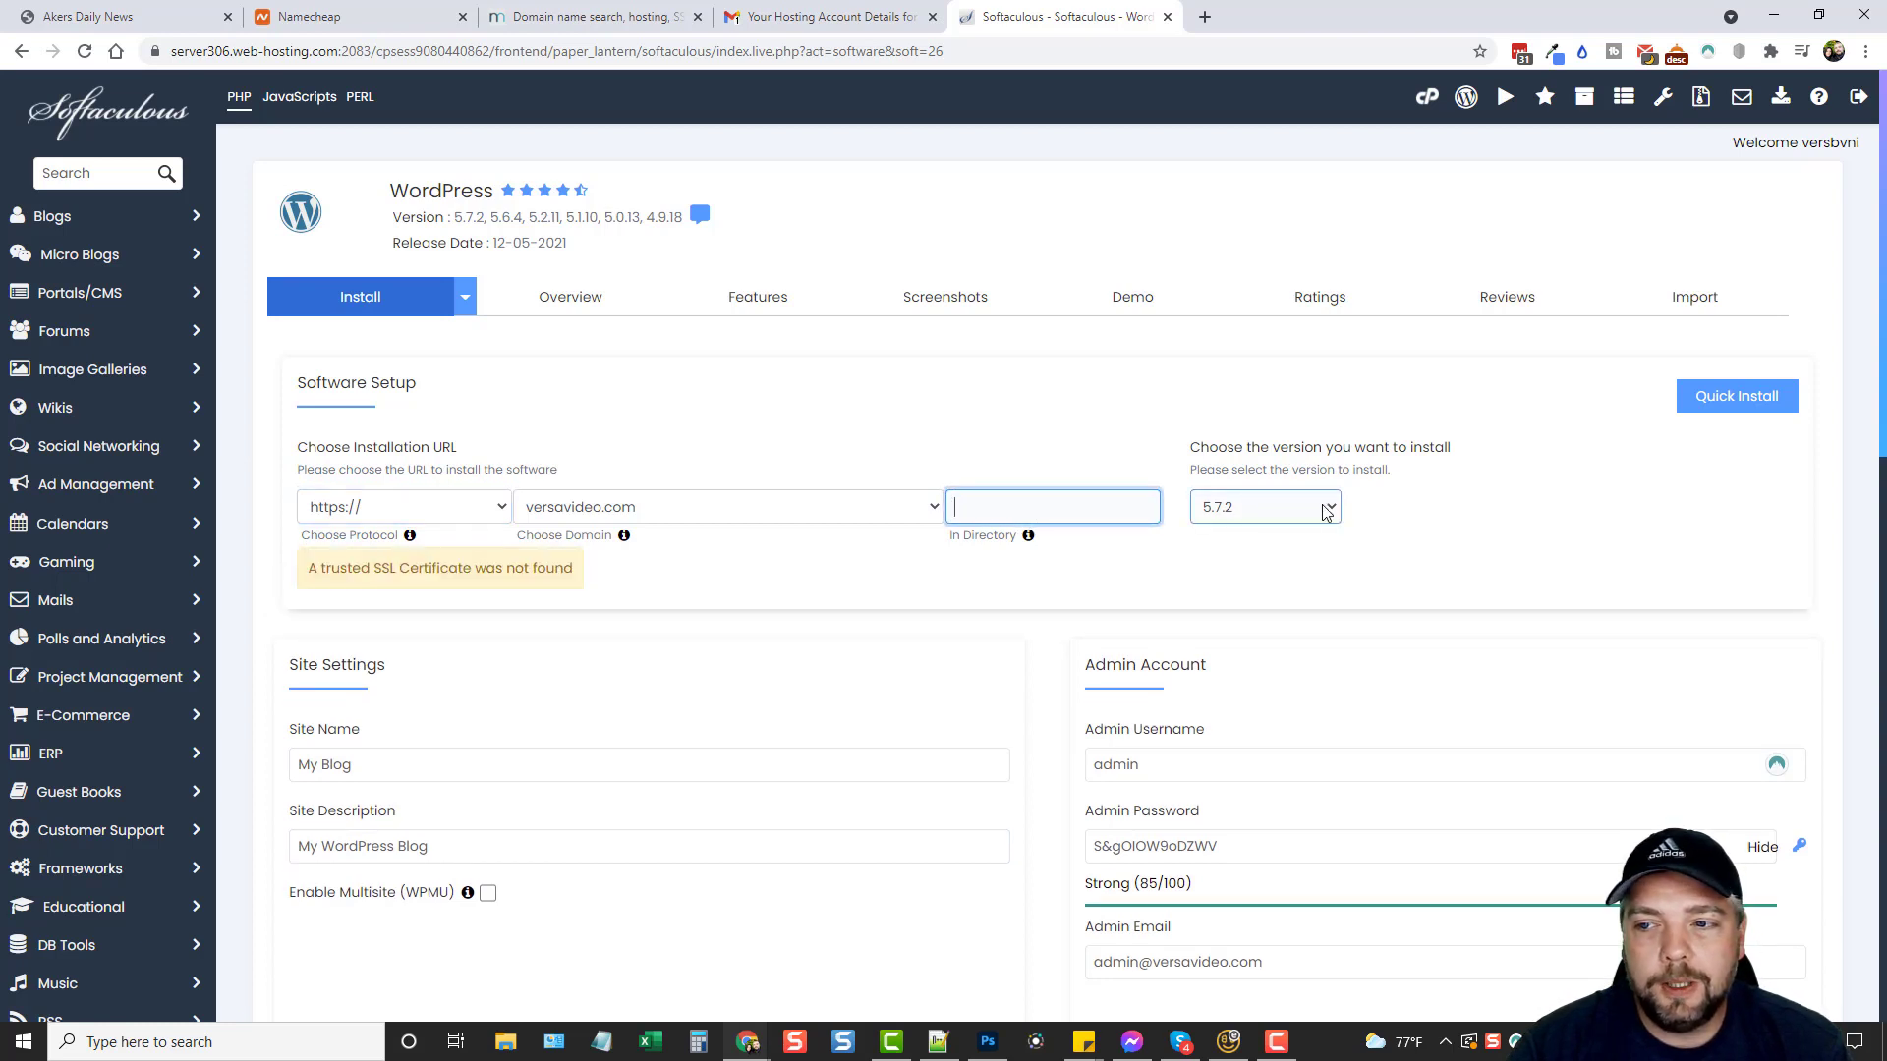
pyautogui.click(1251, 508)
pyautogui.click(1296, 537)
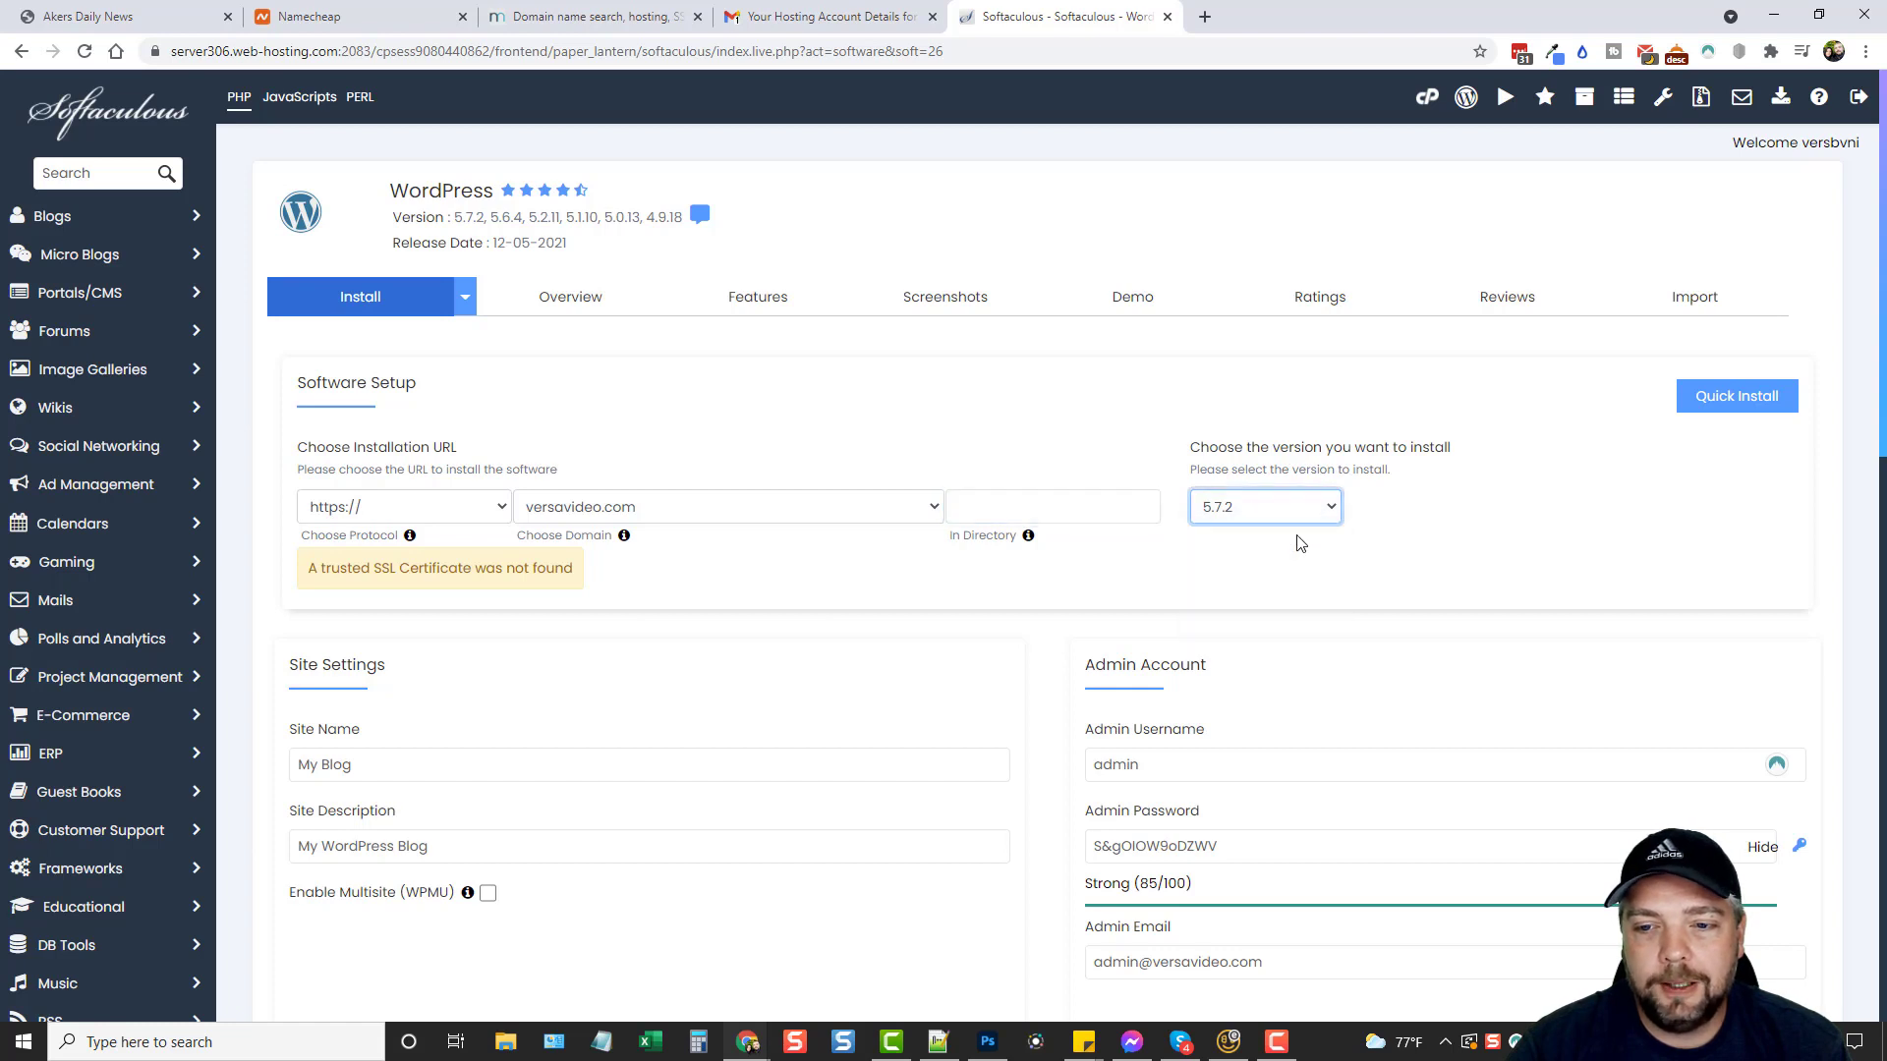
pyautogui.click(759, 568)
pyautogui.scroll(-2, 762, 639)
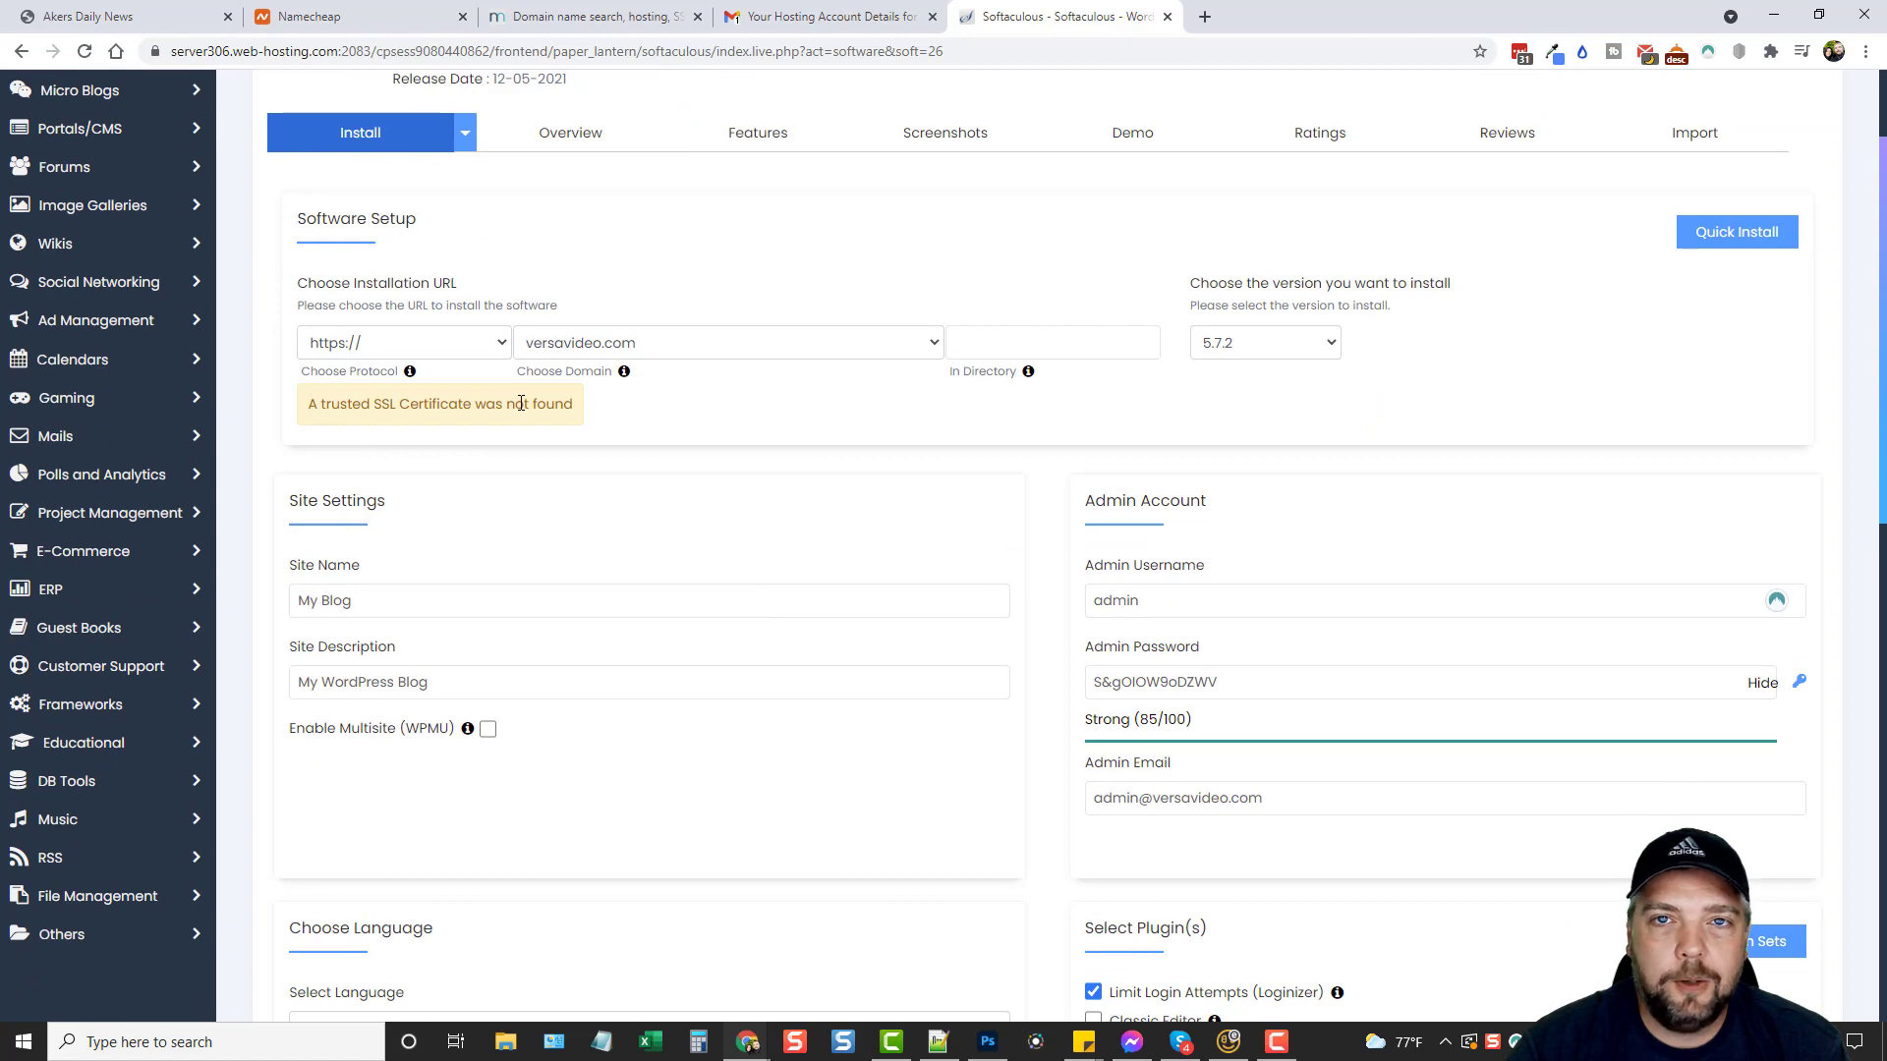
pyautogui.scroll(-4, 586, 522)
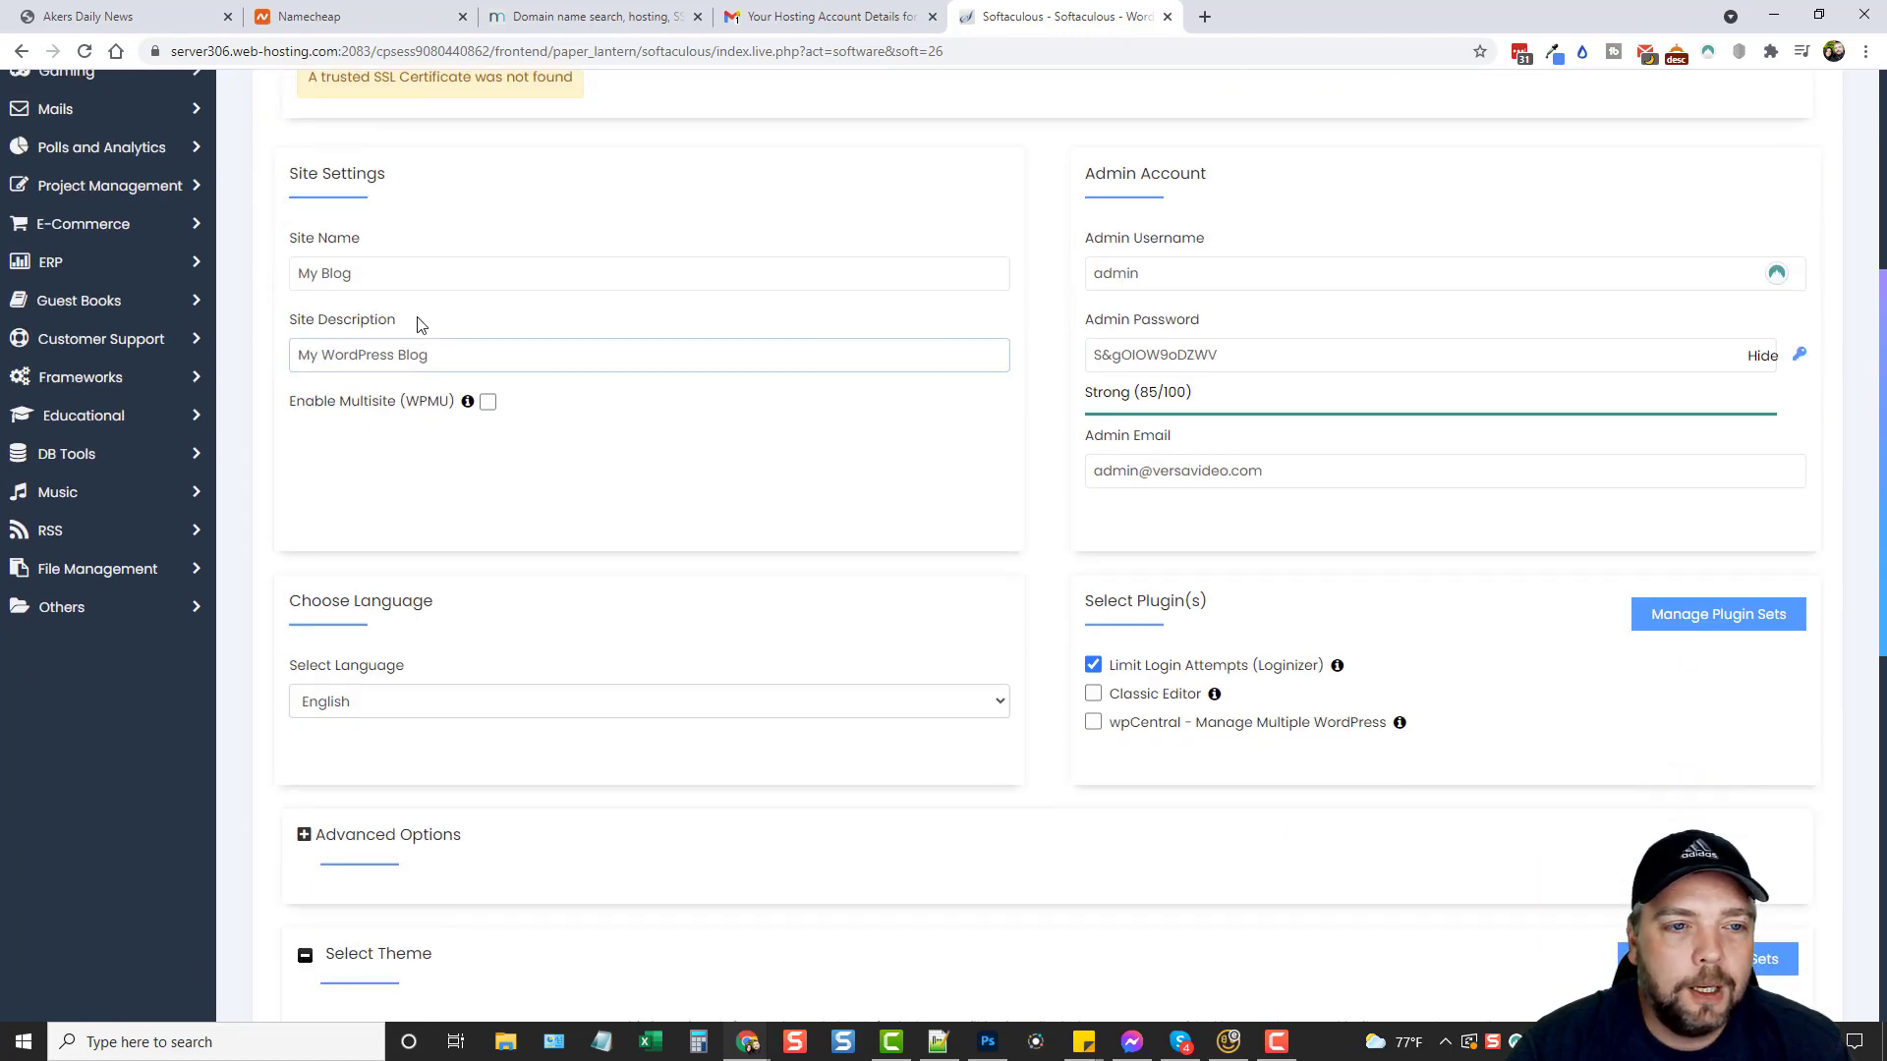
# Set the site name to 'VersaVideos' and the description to 'My Favorite Videos'.
pyautogui.click(420, 273)
pyautogui.hotkey('ctrl', 'shift', 'Left')
pyautogui.hotkey('ctrl', 'shift', 'Left')
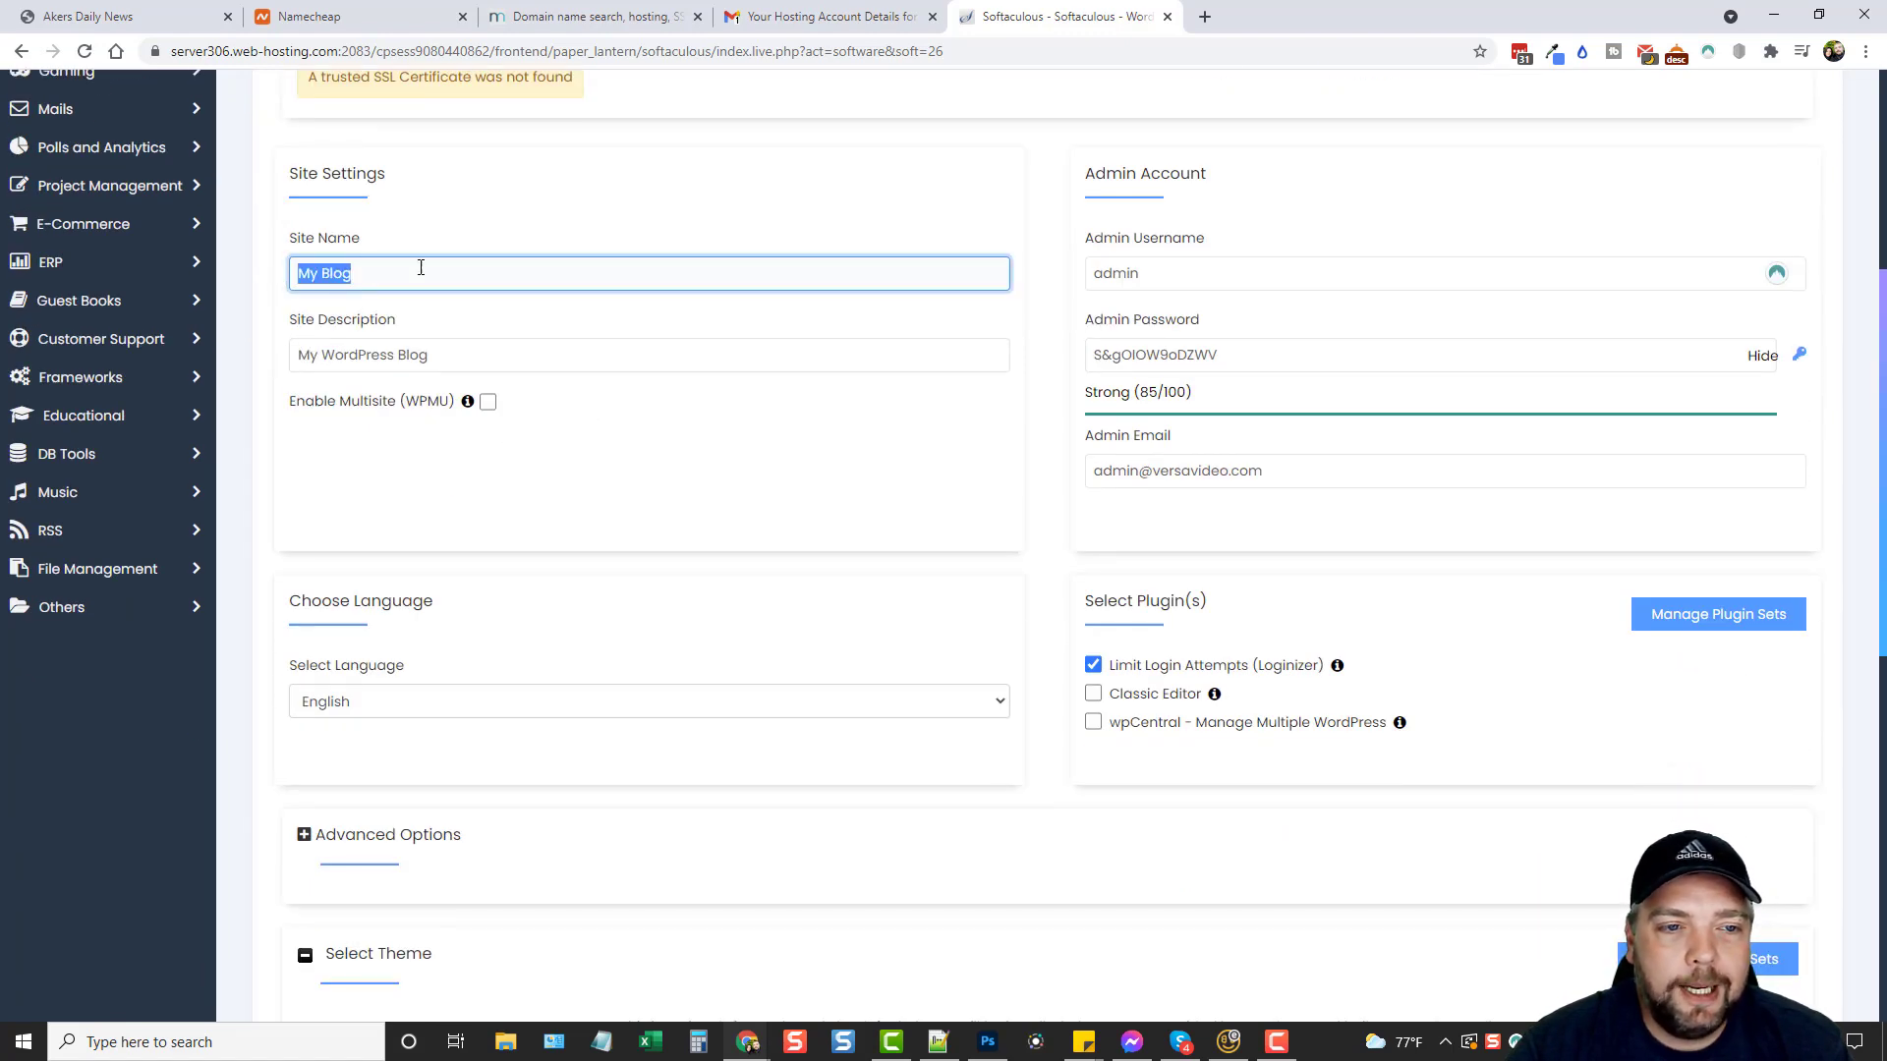
pyautogui.write('V')
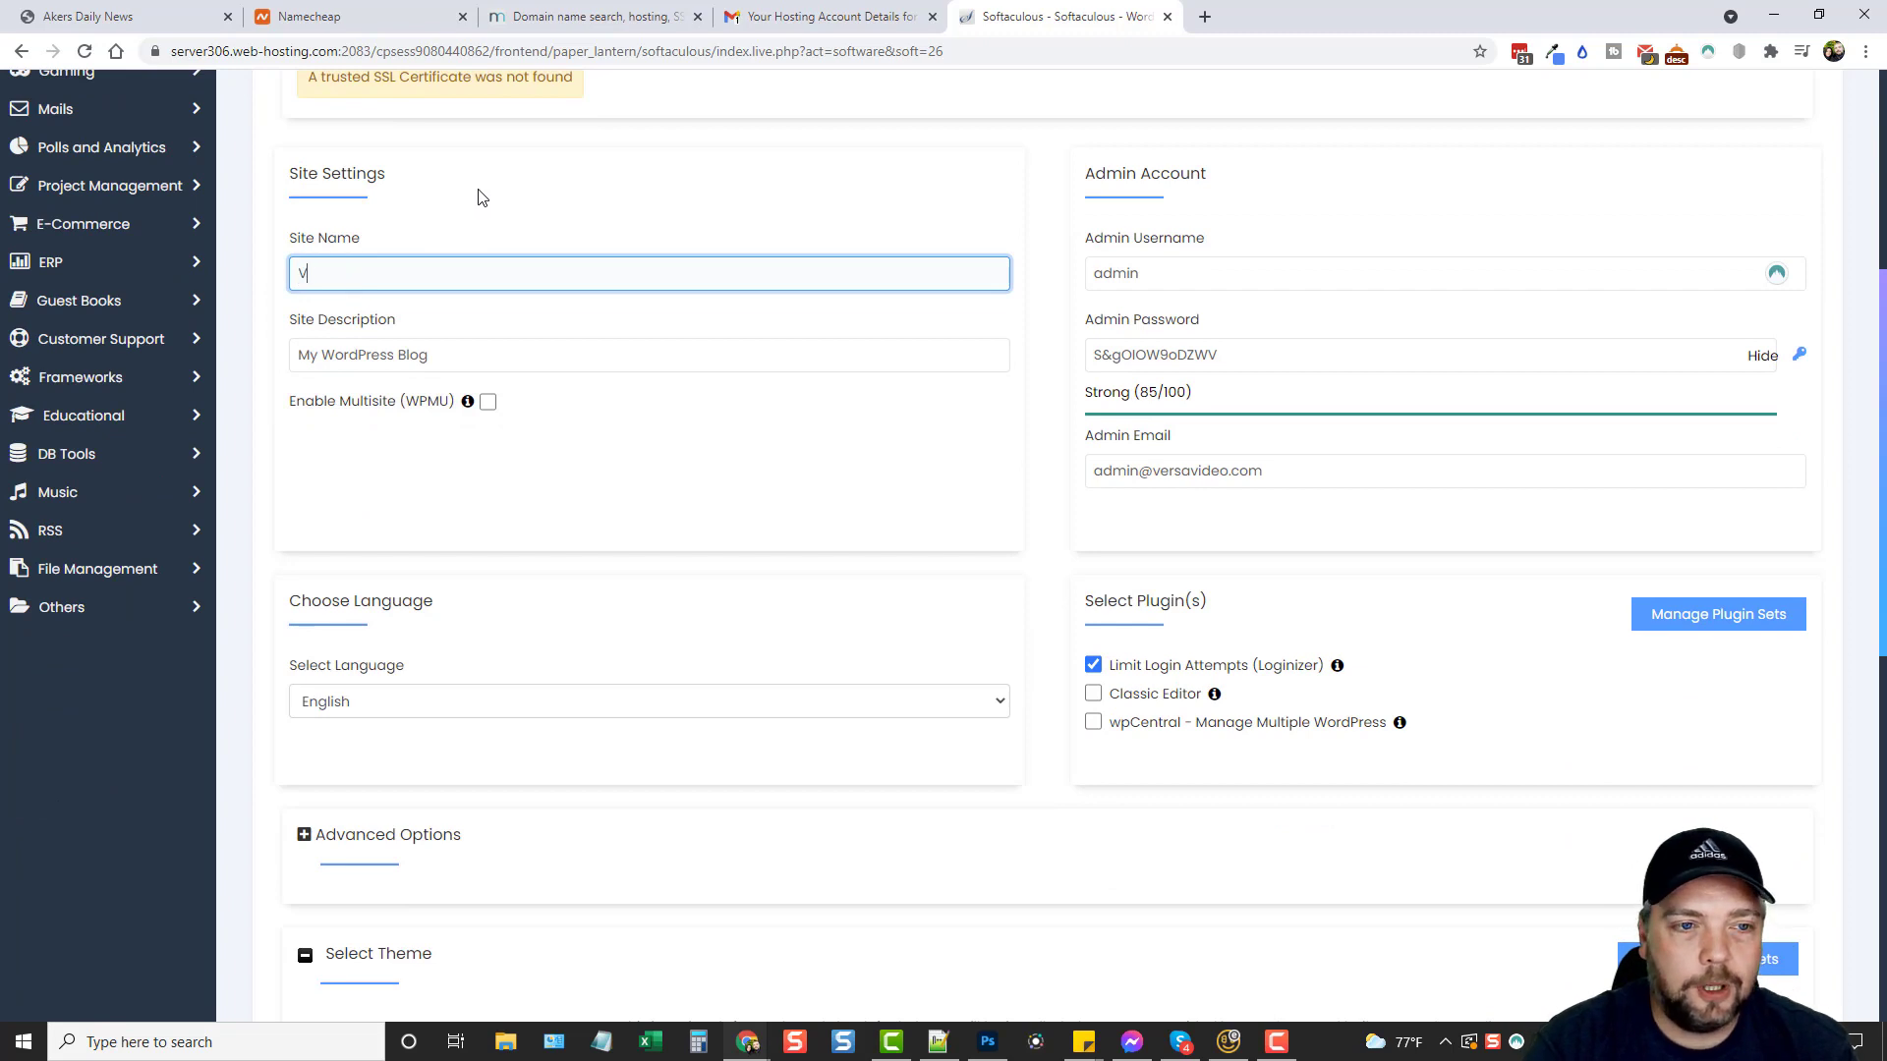
pyautogui.write('ersaVideos')
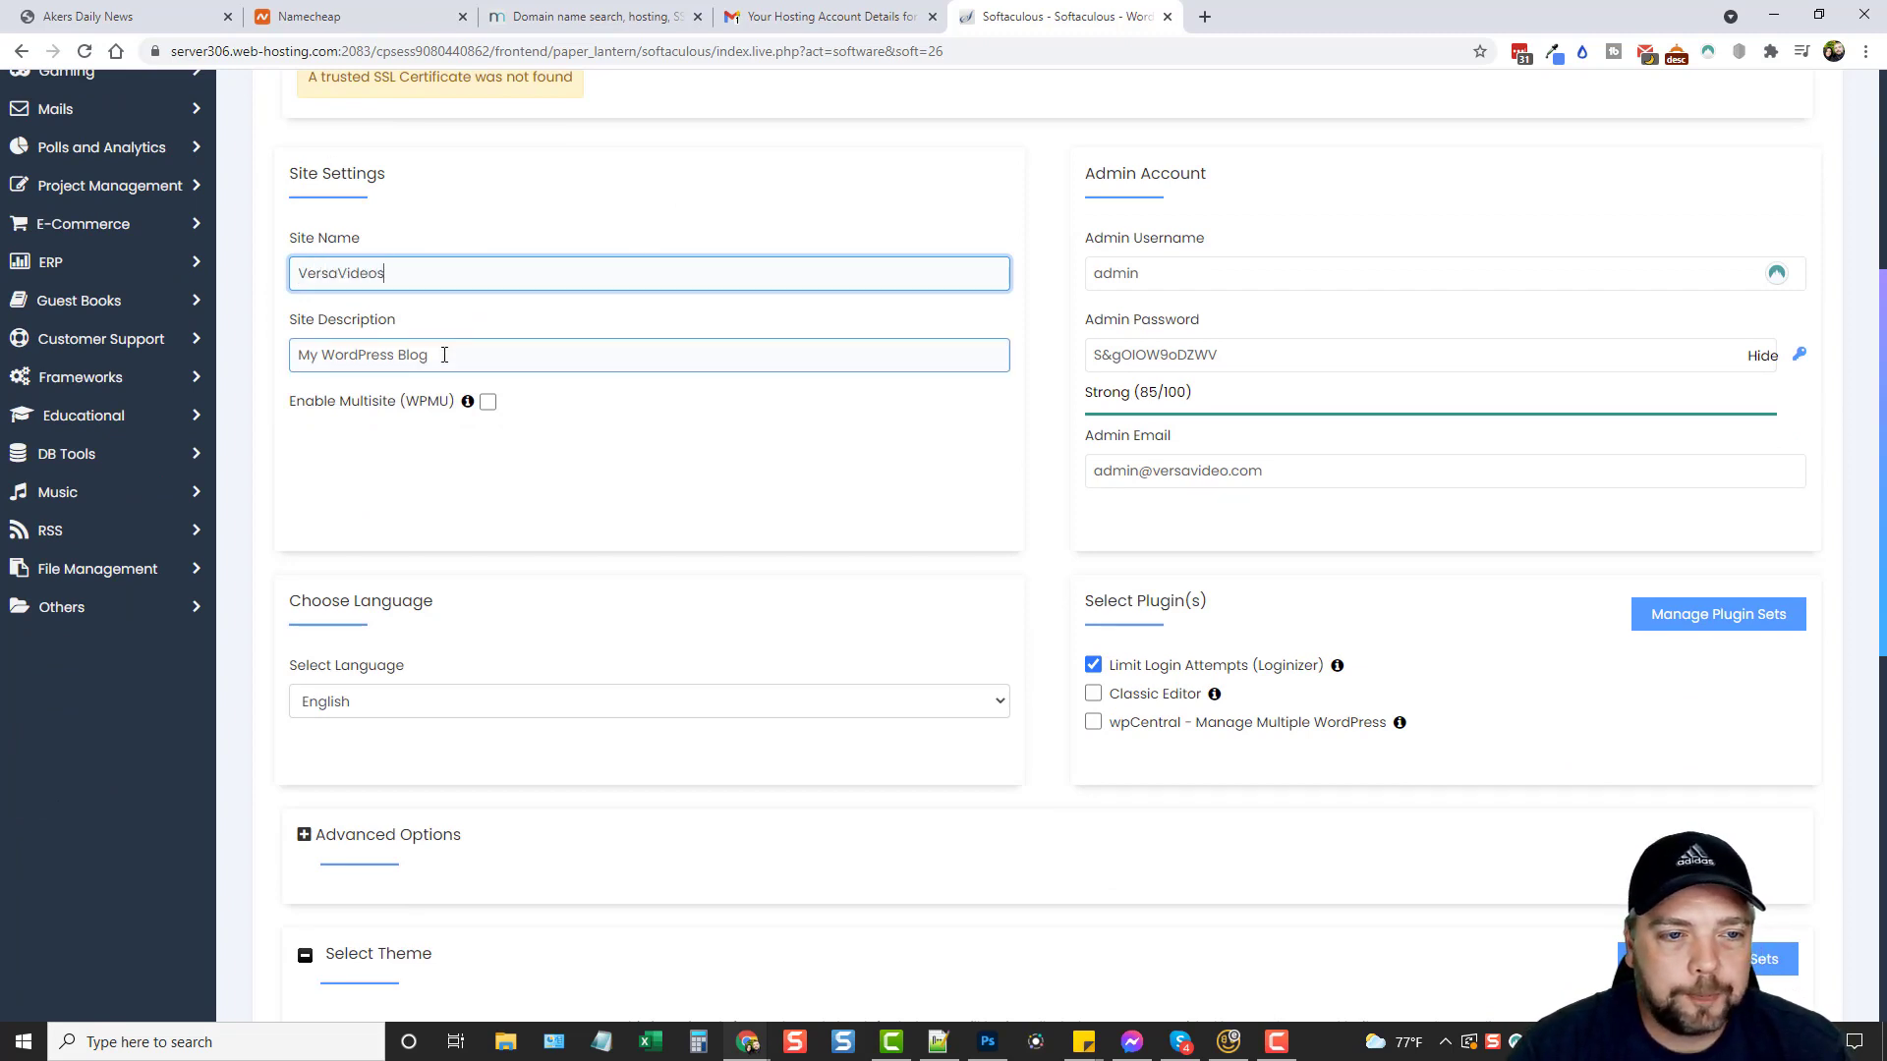
pyautogui.moveTo(444, 356); pyautogui.dragTo(244, 357)
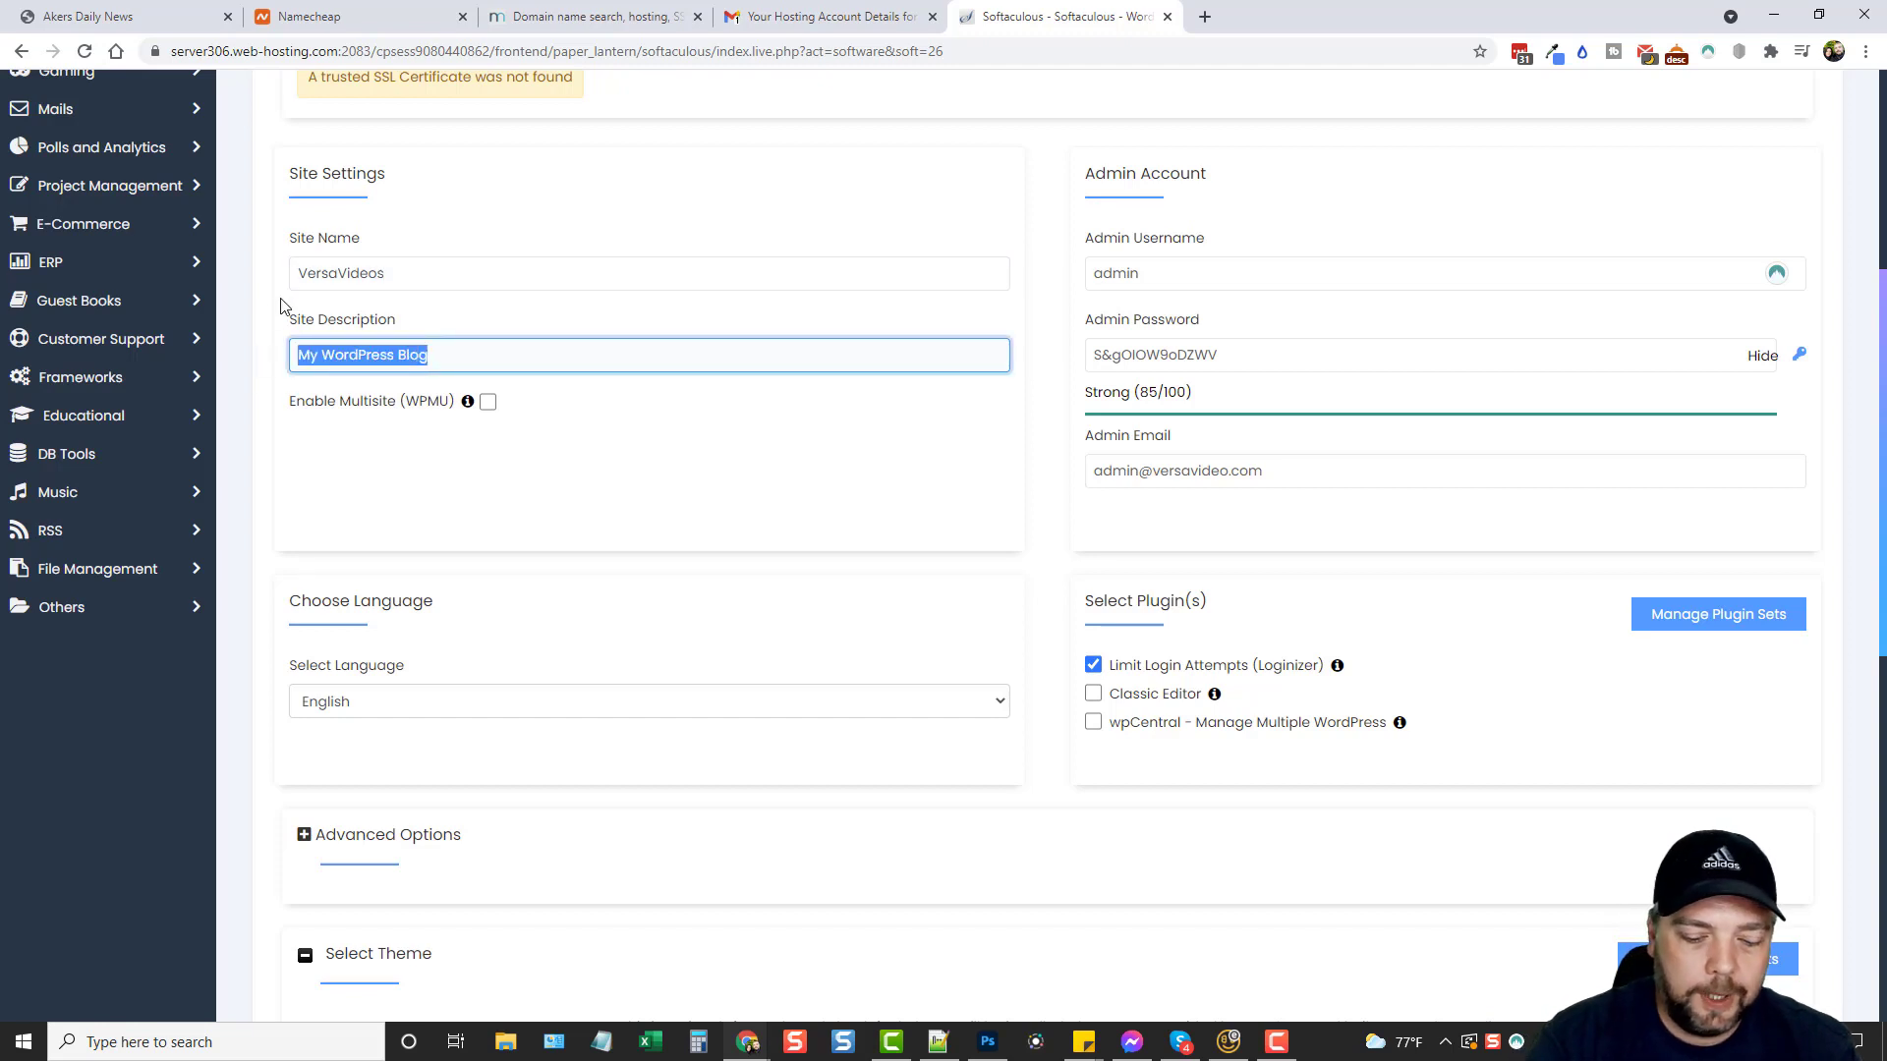
pyautogui.write('My')
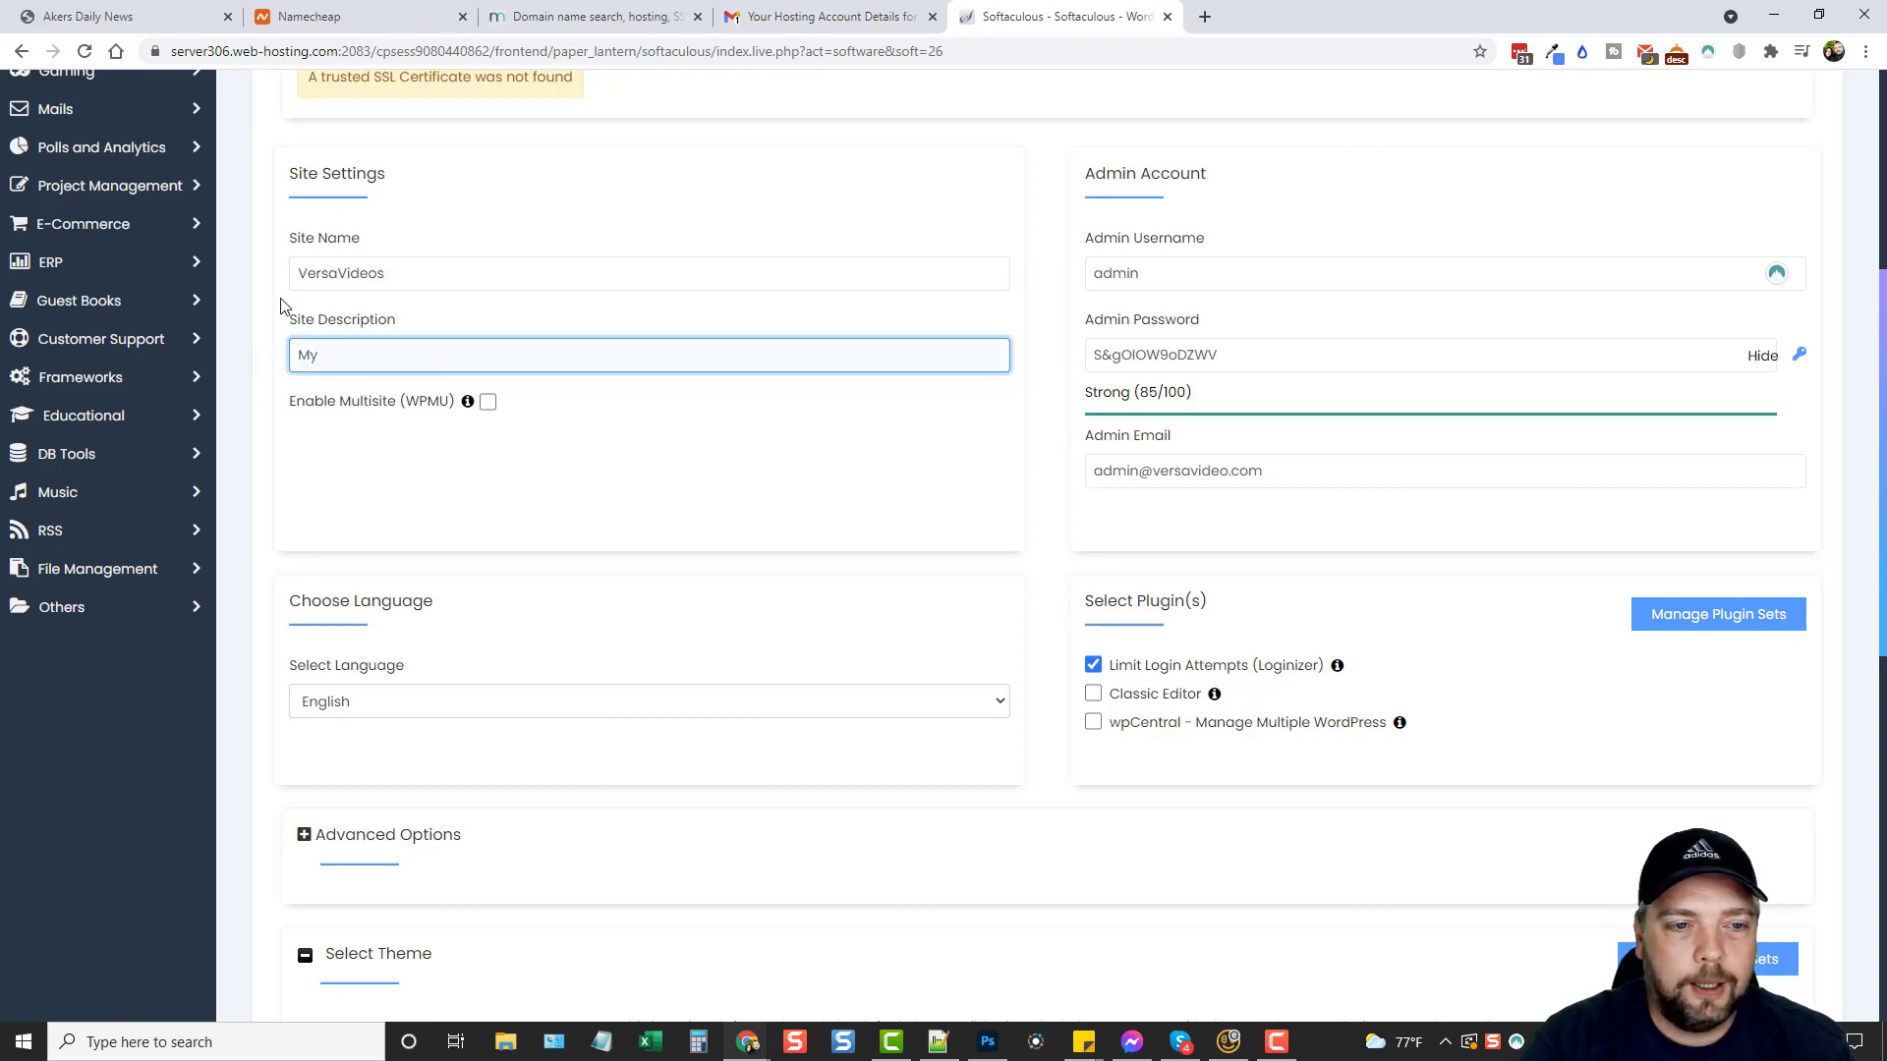
pyautogui.write(' Fav')
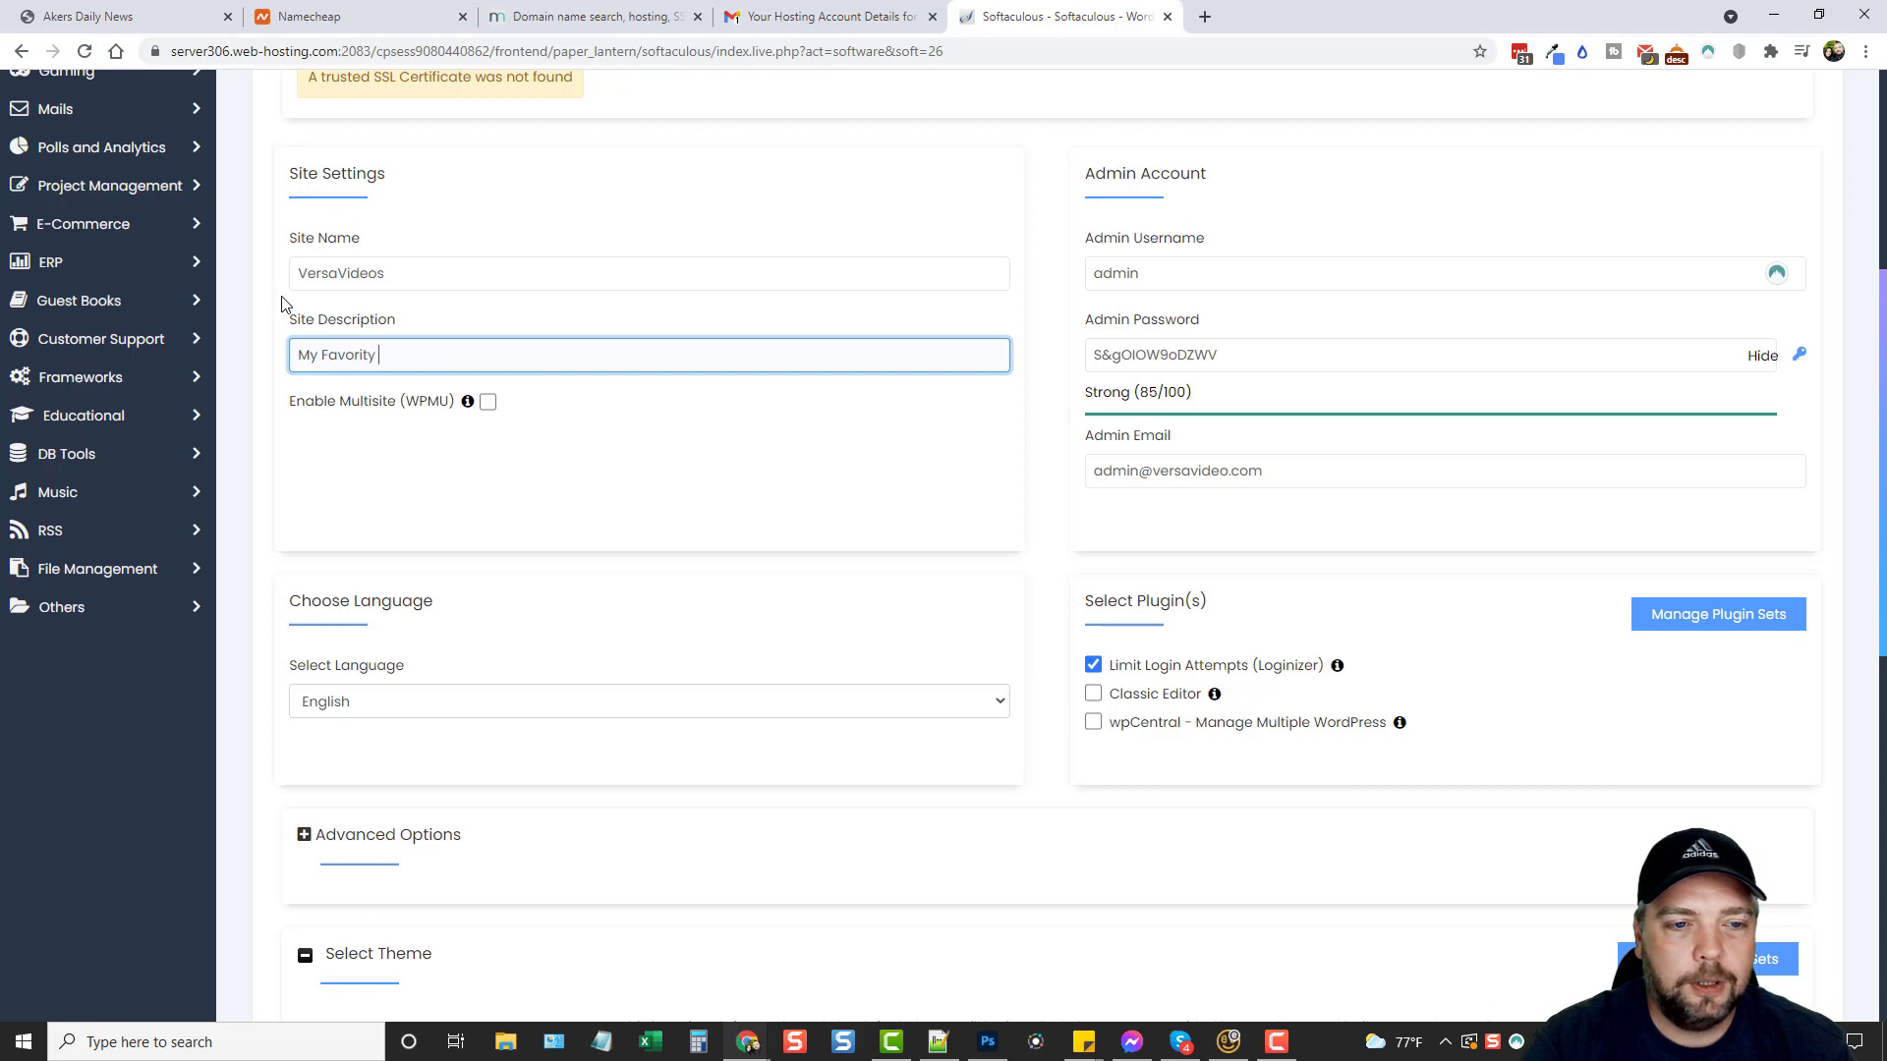
pyautogui.write('orite Videos')
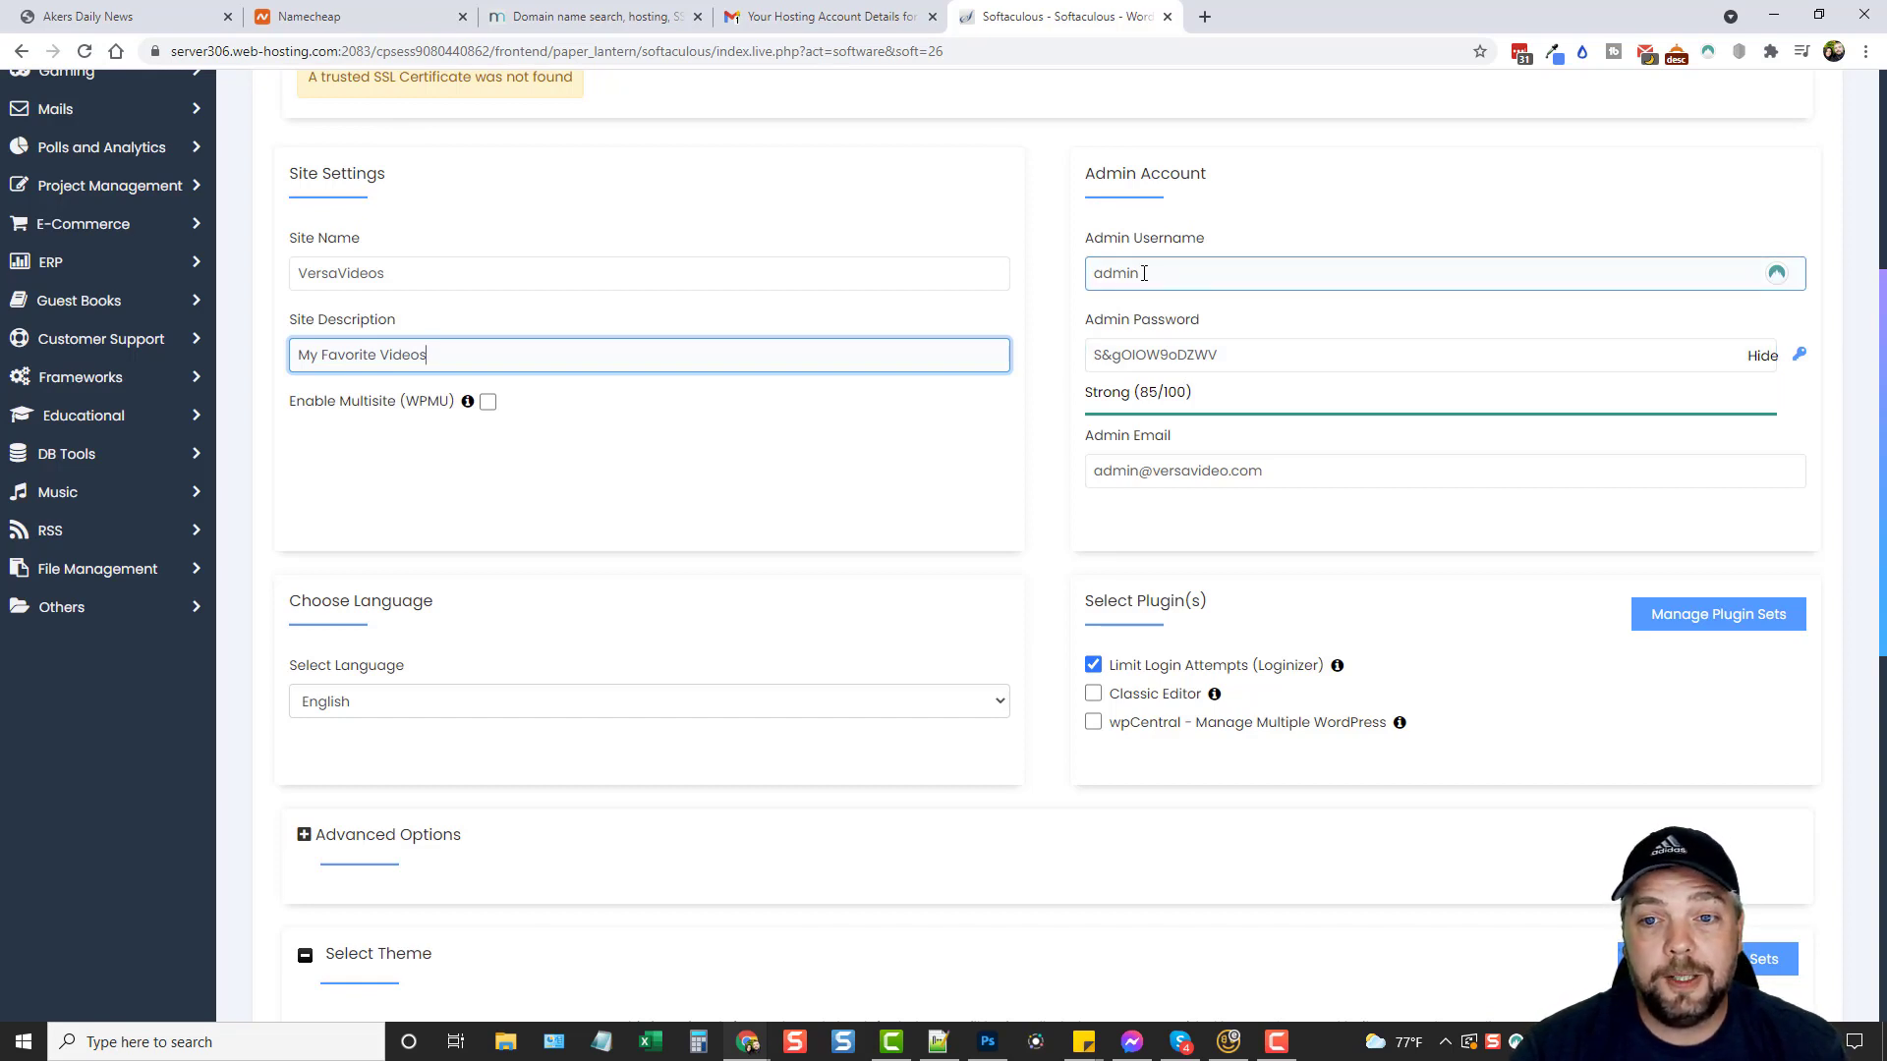
pyautogui.click(1138, 302)
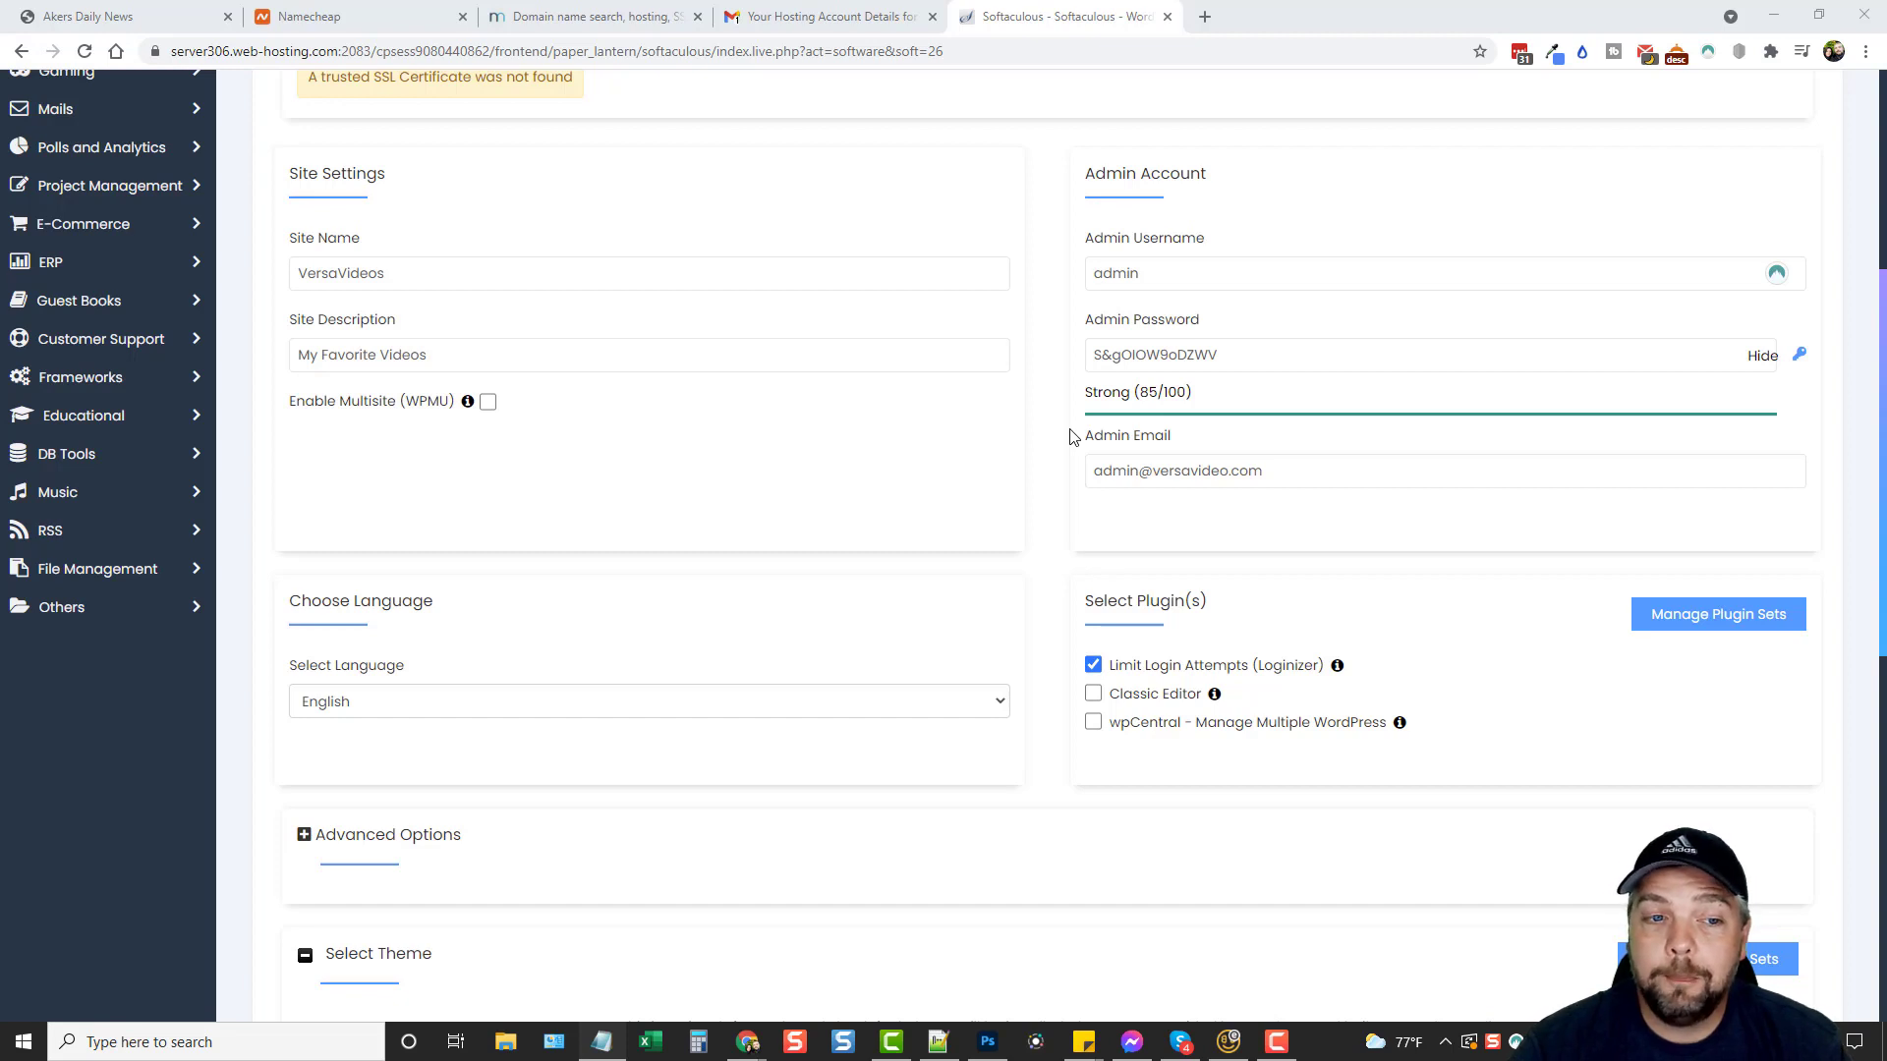
# Check the admin e-mail field and tick the Classic Editor plugin before the Install button.
pyautogui.click(1131, 471)
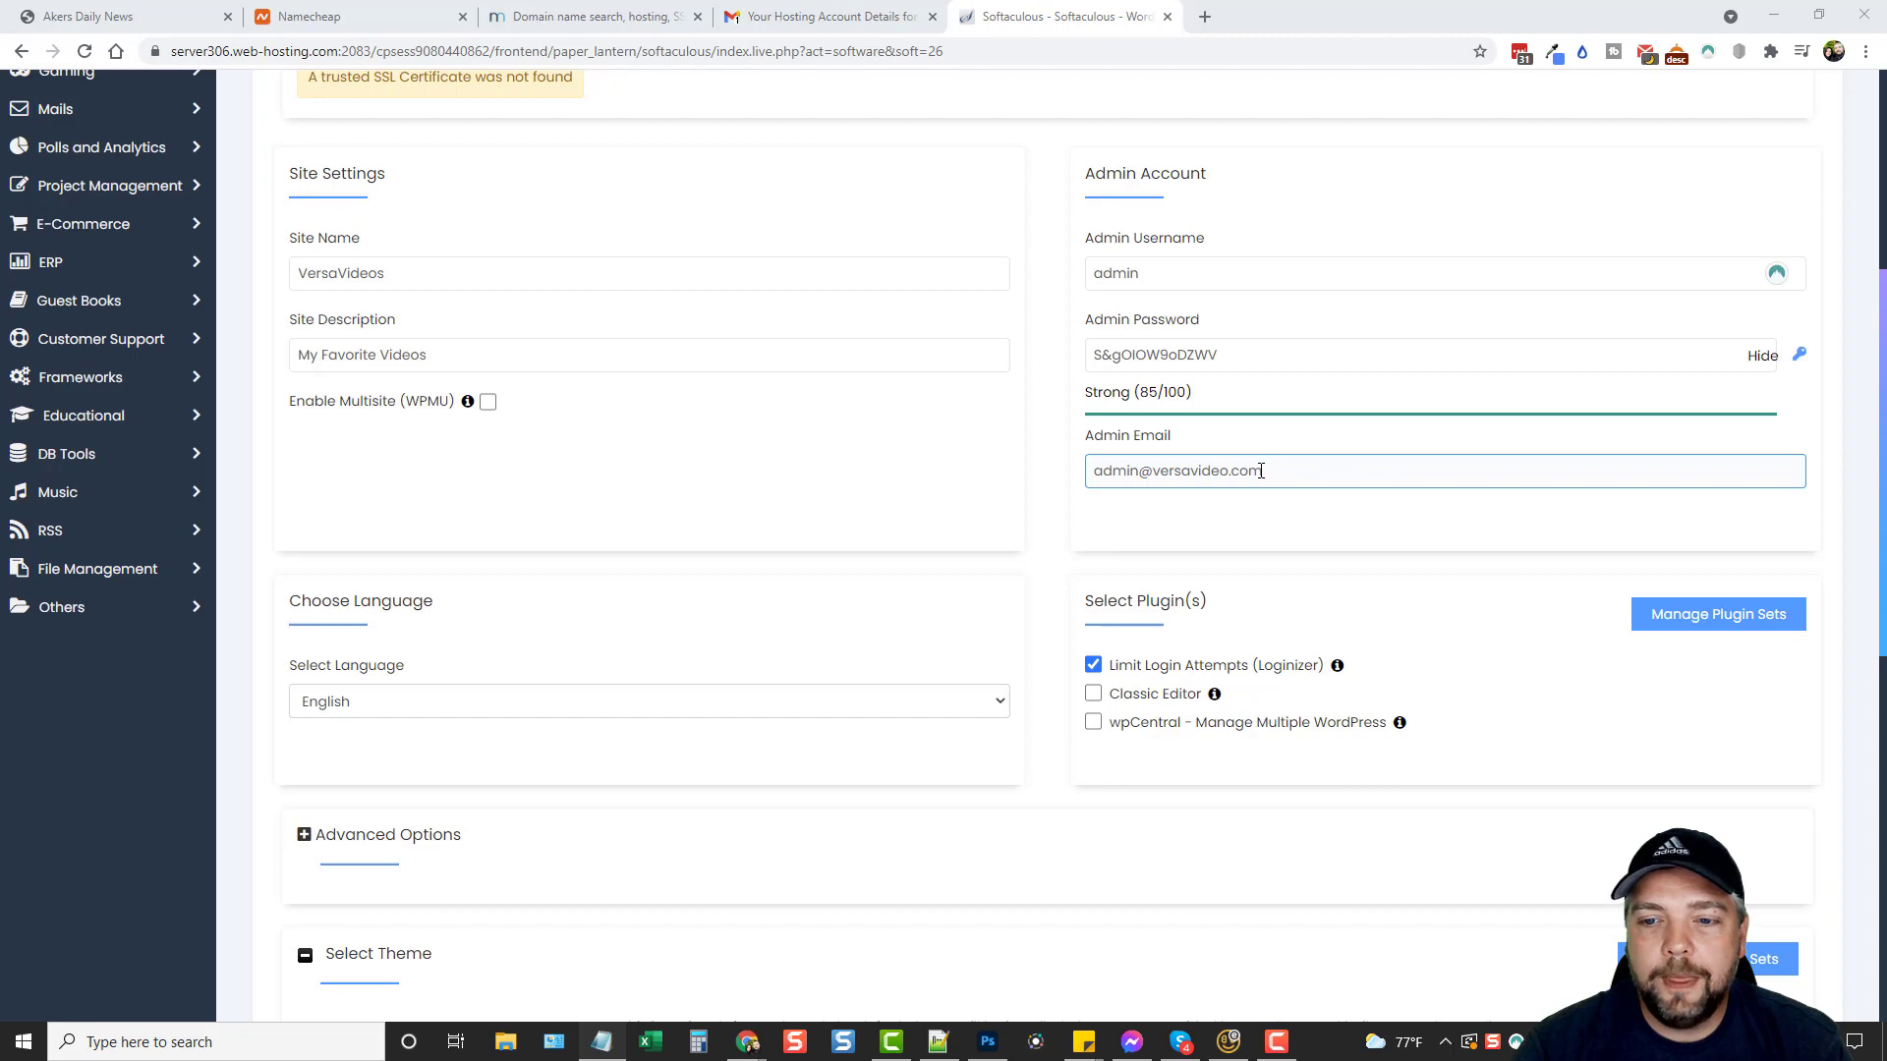
pyautogui.click(1052, 388)
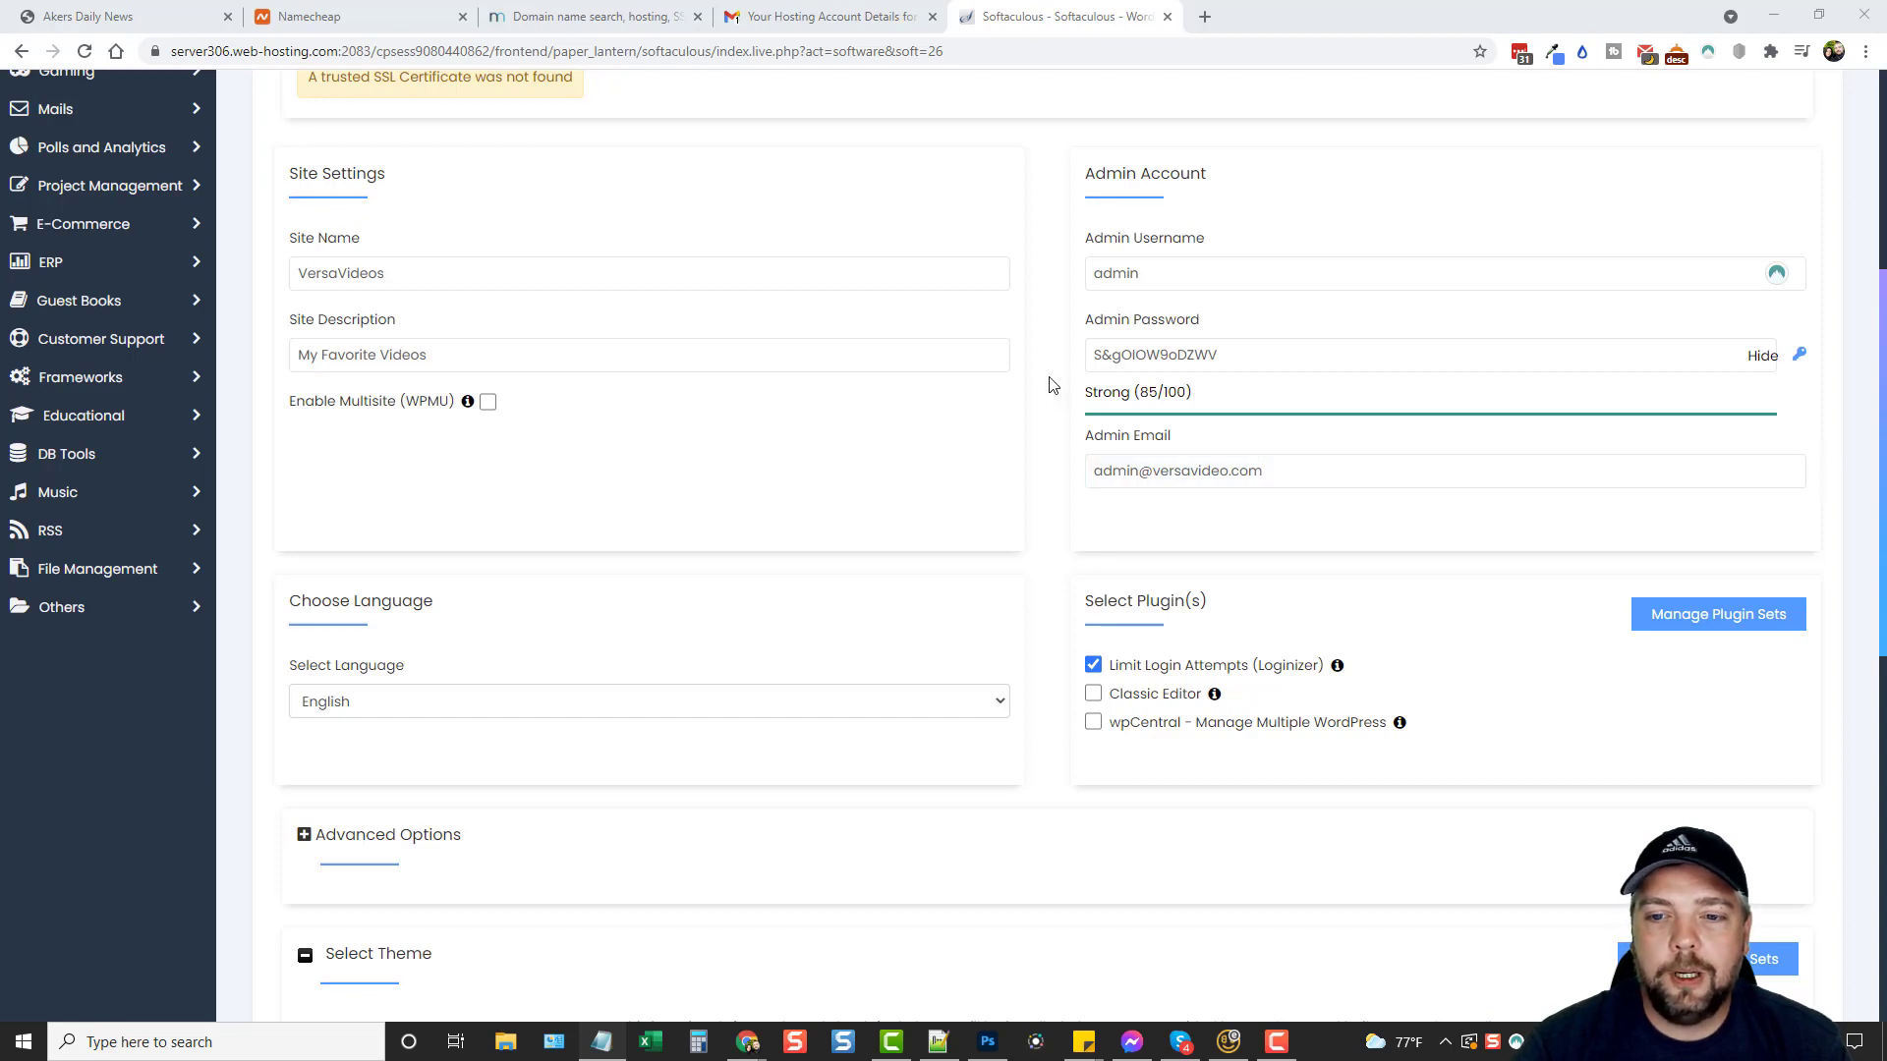
pyautogui.click(1123, 475)
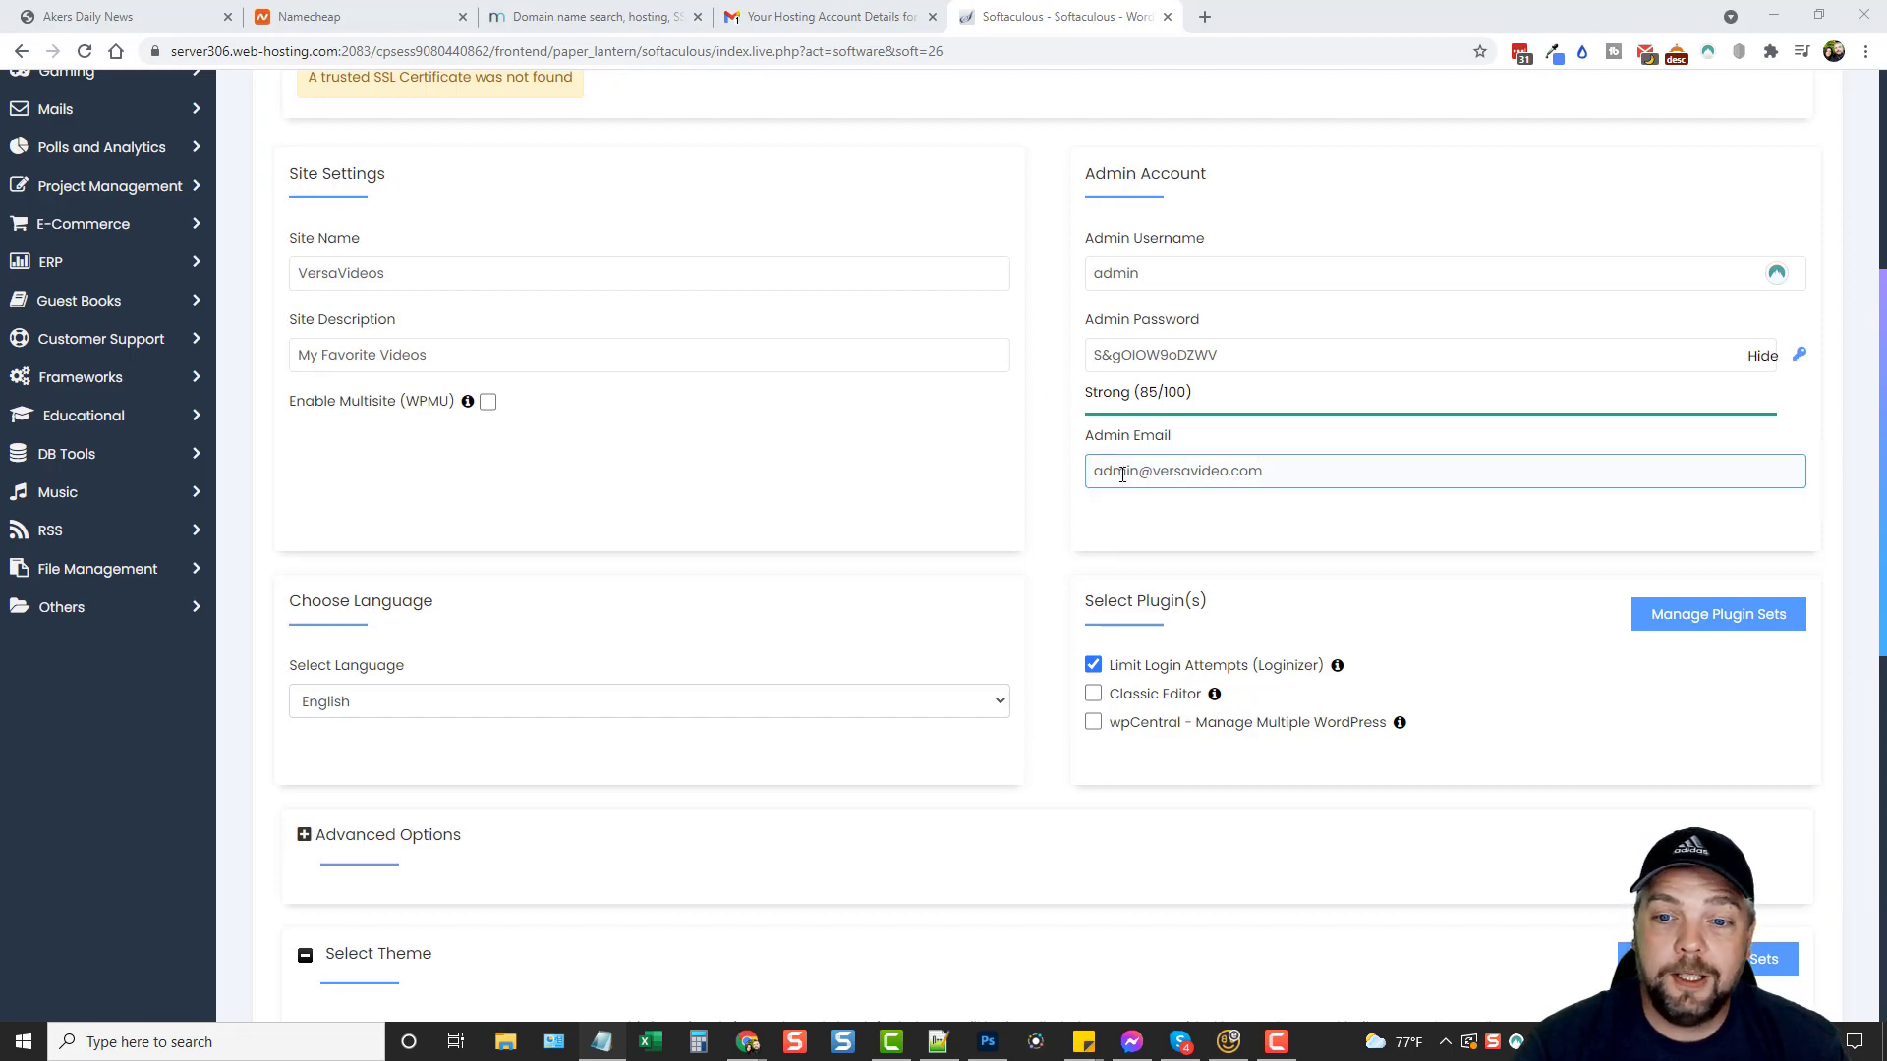
pyautogui.moveTo(1094, 472); pyautogui.dragTo(1262, 471)
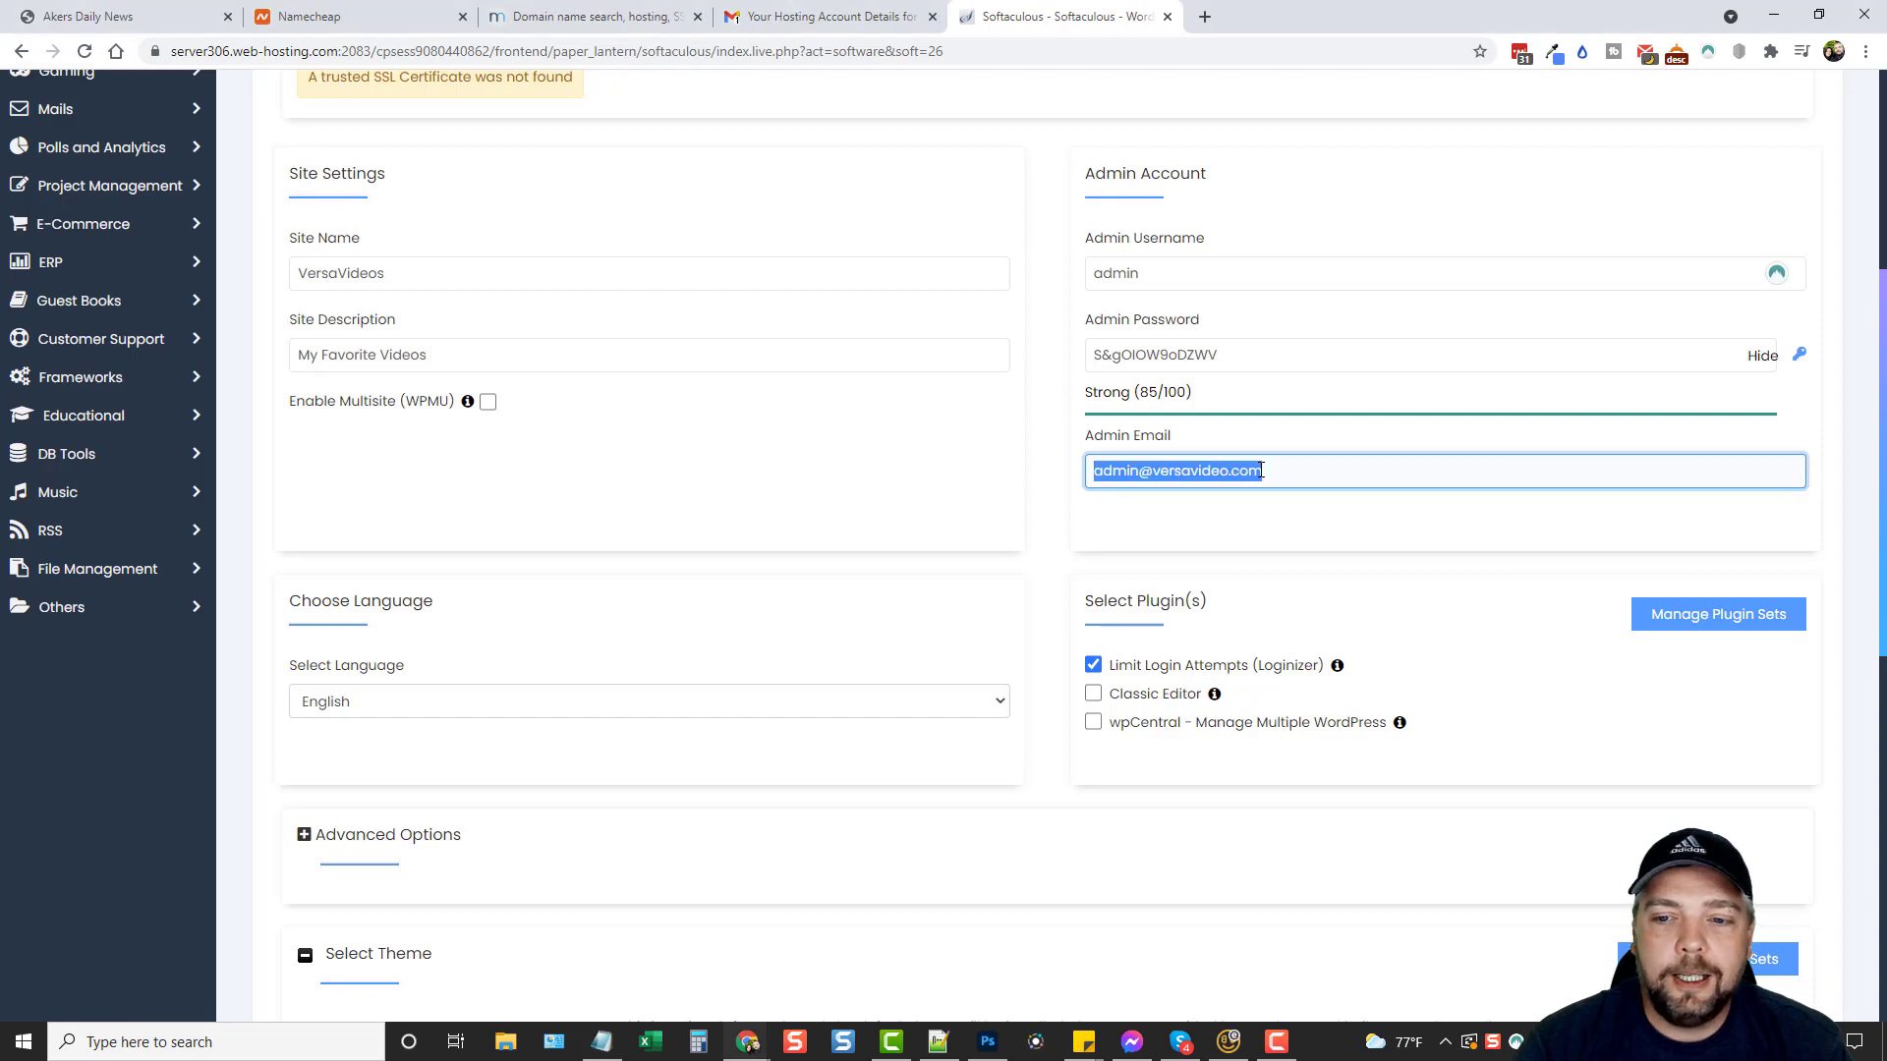
pyautogui.click(1065, 382)
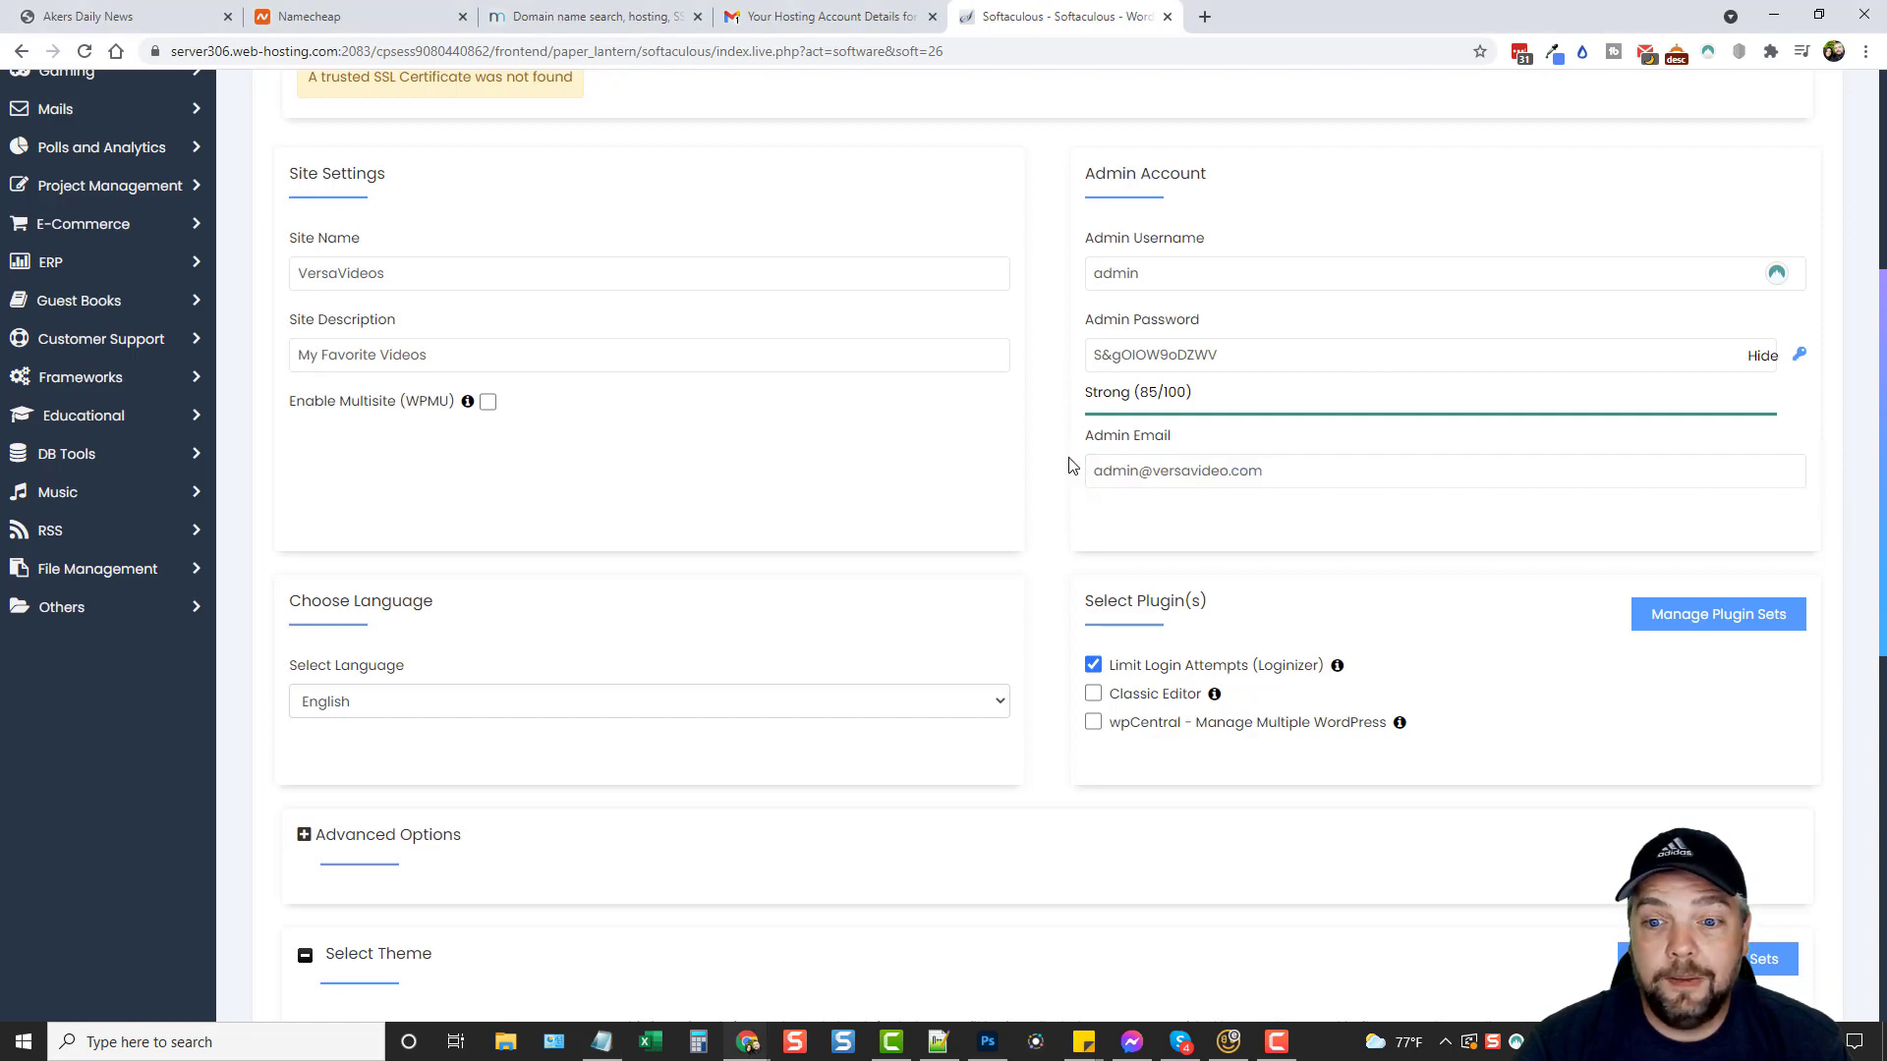
pyautogui.scroll(-3, 727, 540)
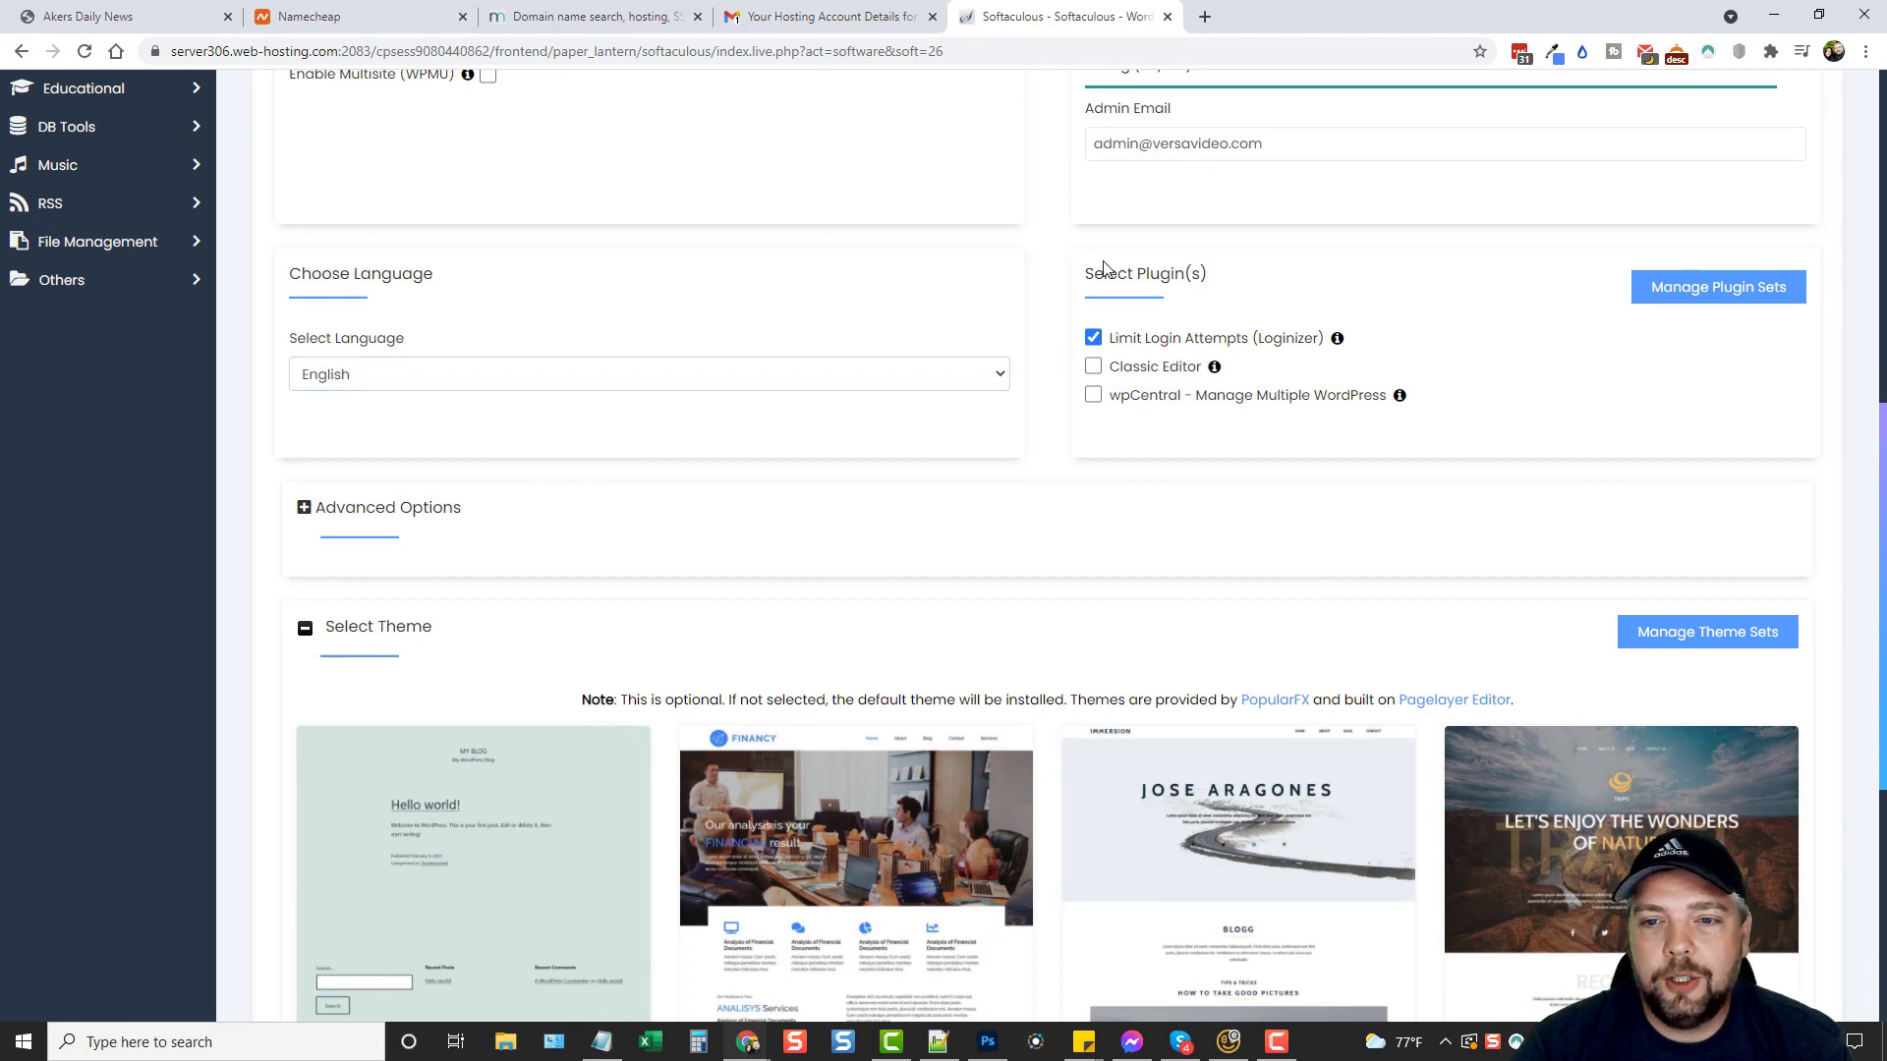
pyautogui.click(1093, 366)
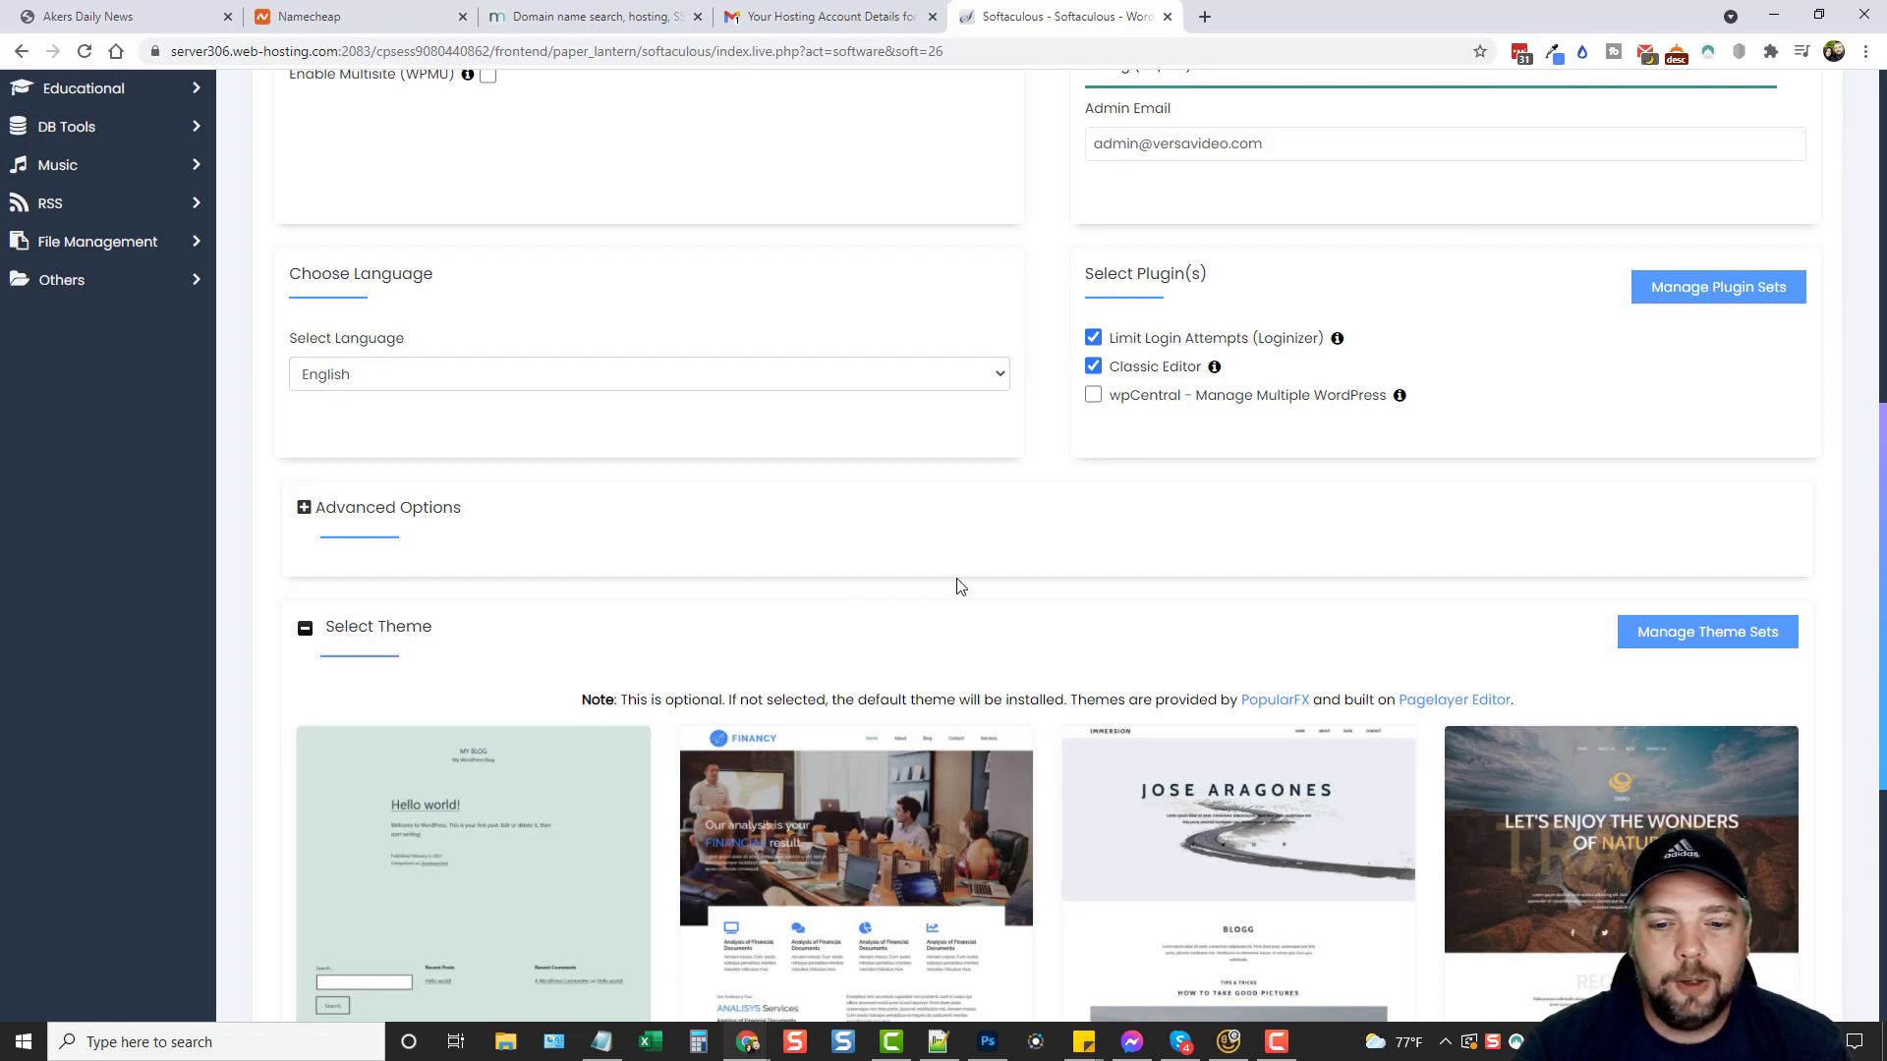
pyautogui.scroll(-4, 963, 585)
pyautogui.scroll(-1, 964, 578)
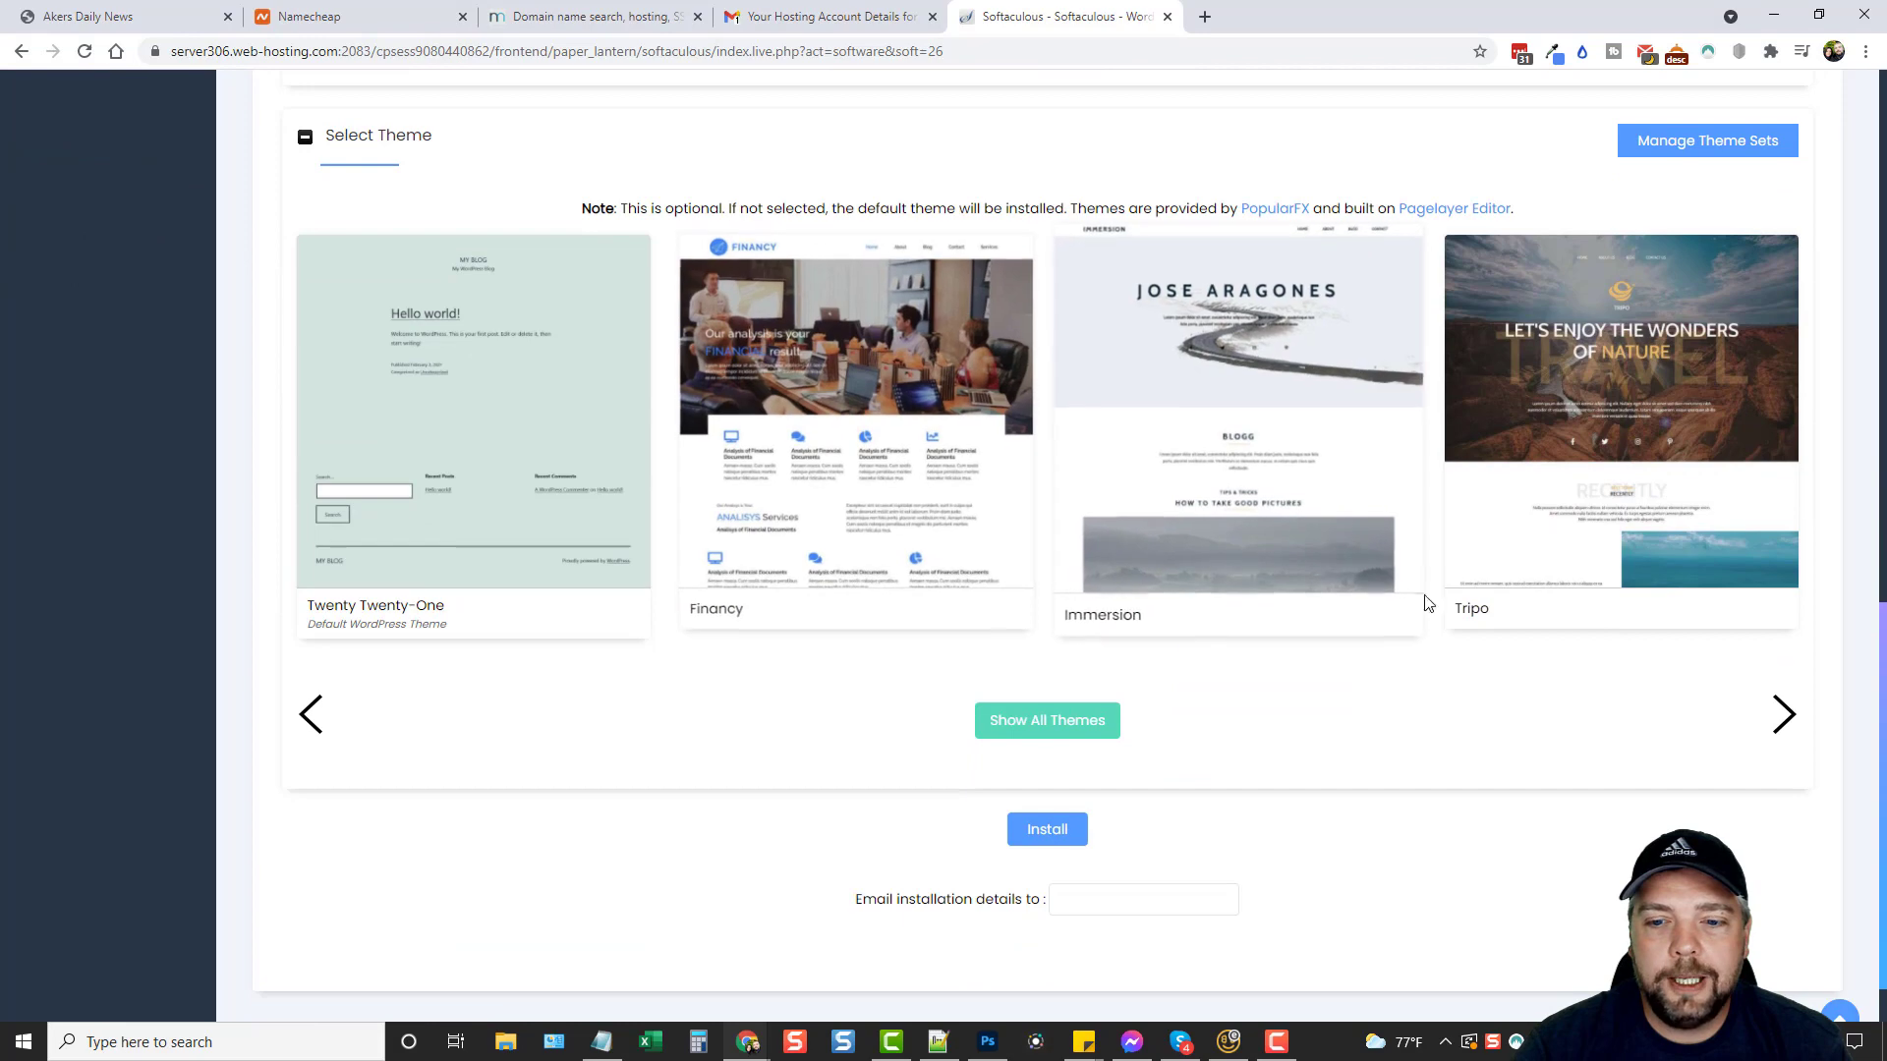
# Install WordPress and open the versavideo.com/wp-admin/ administrative URL.
pyautogui.click(1049, 836)
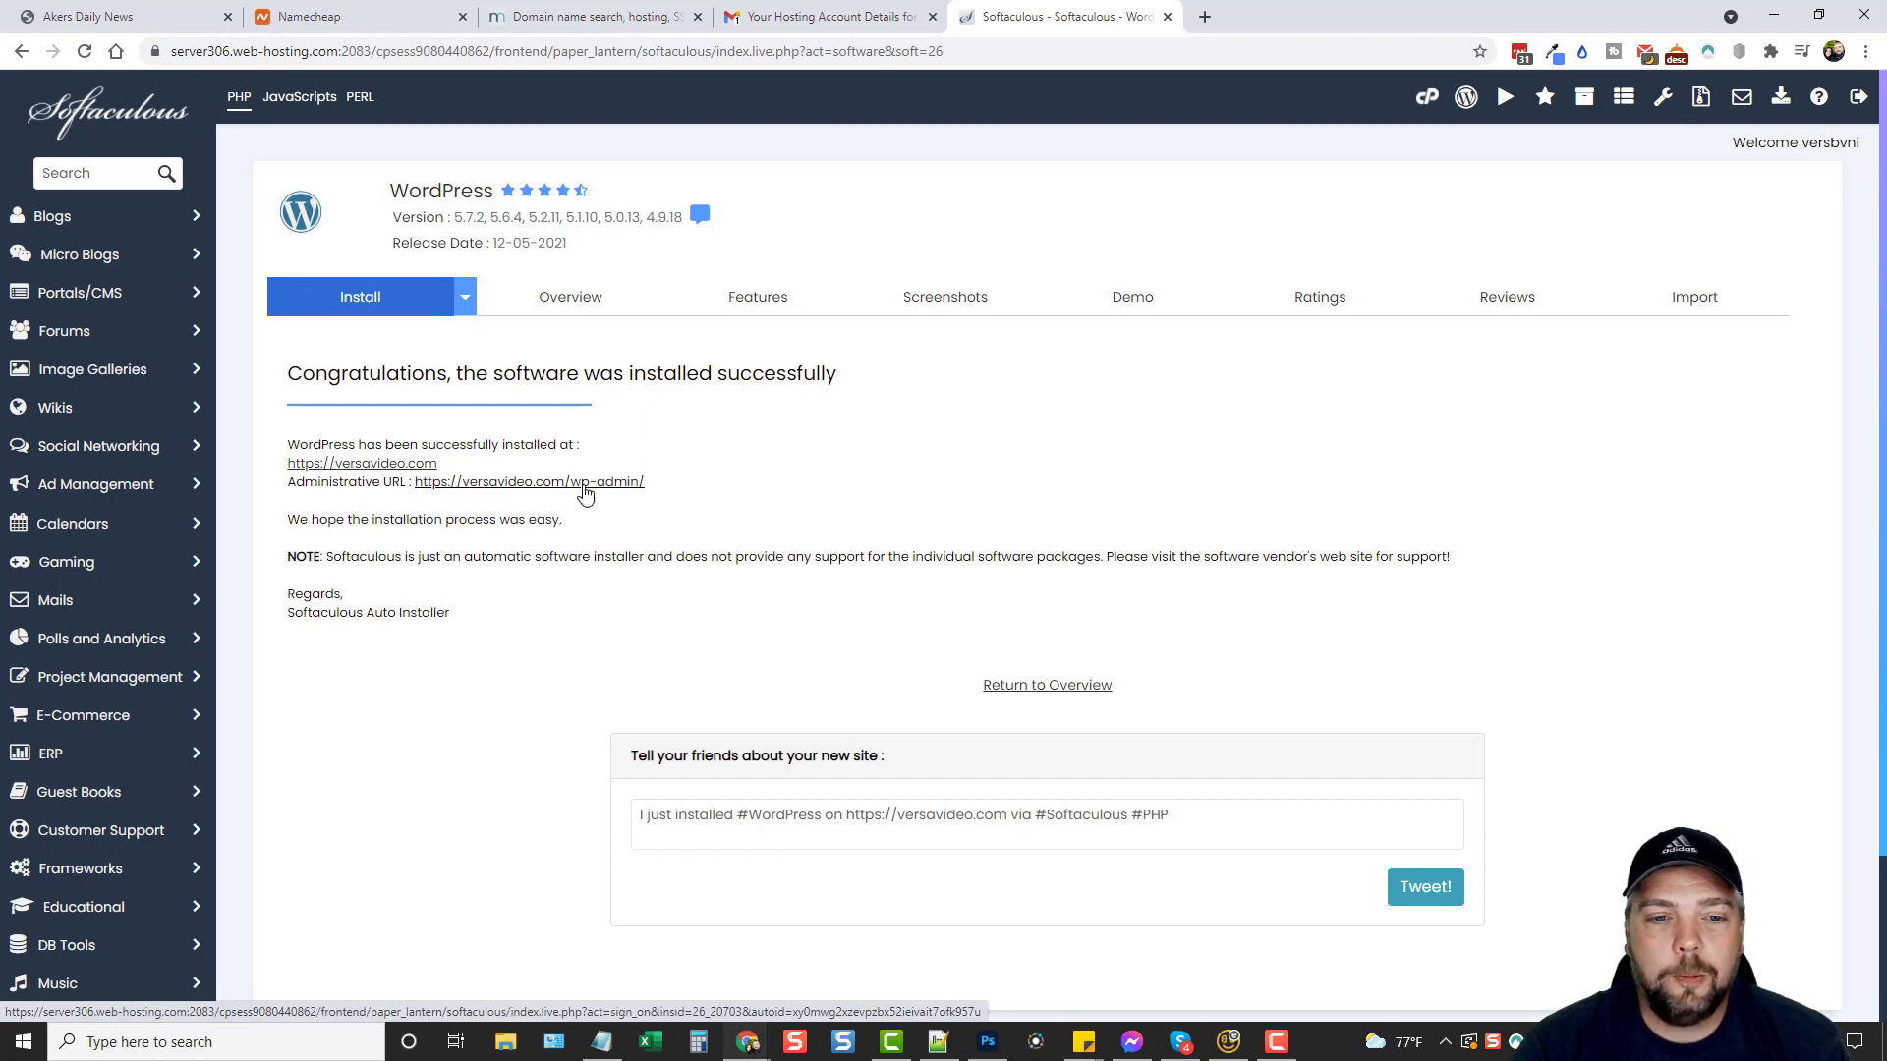
pyautogui.moveTo(651, 486); pyautogui.dragTo(570, 485)
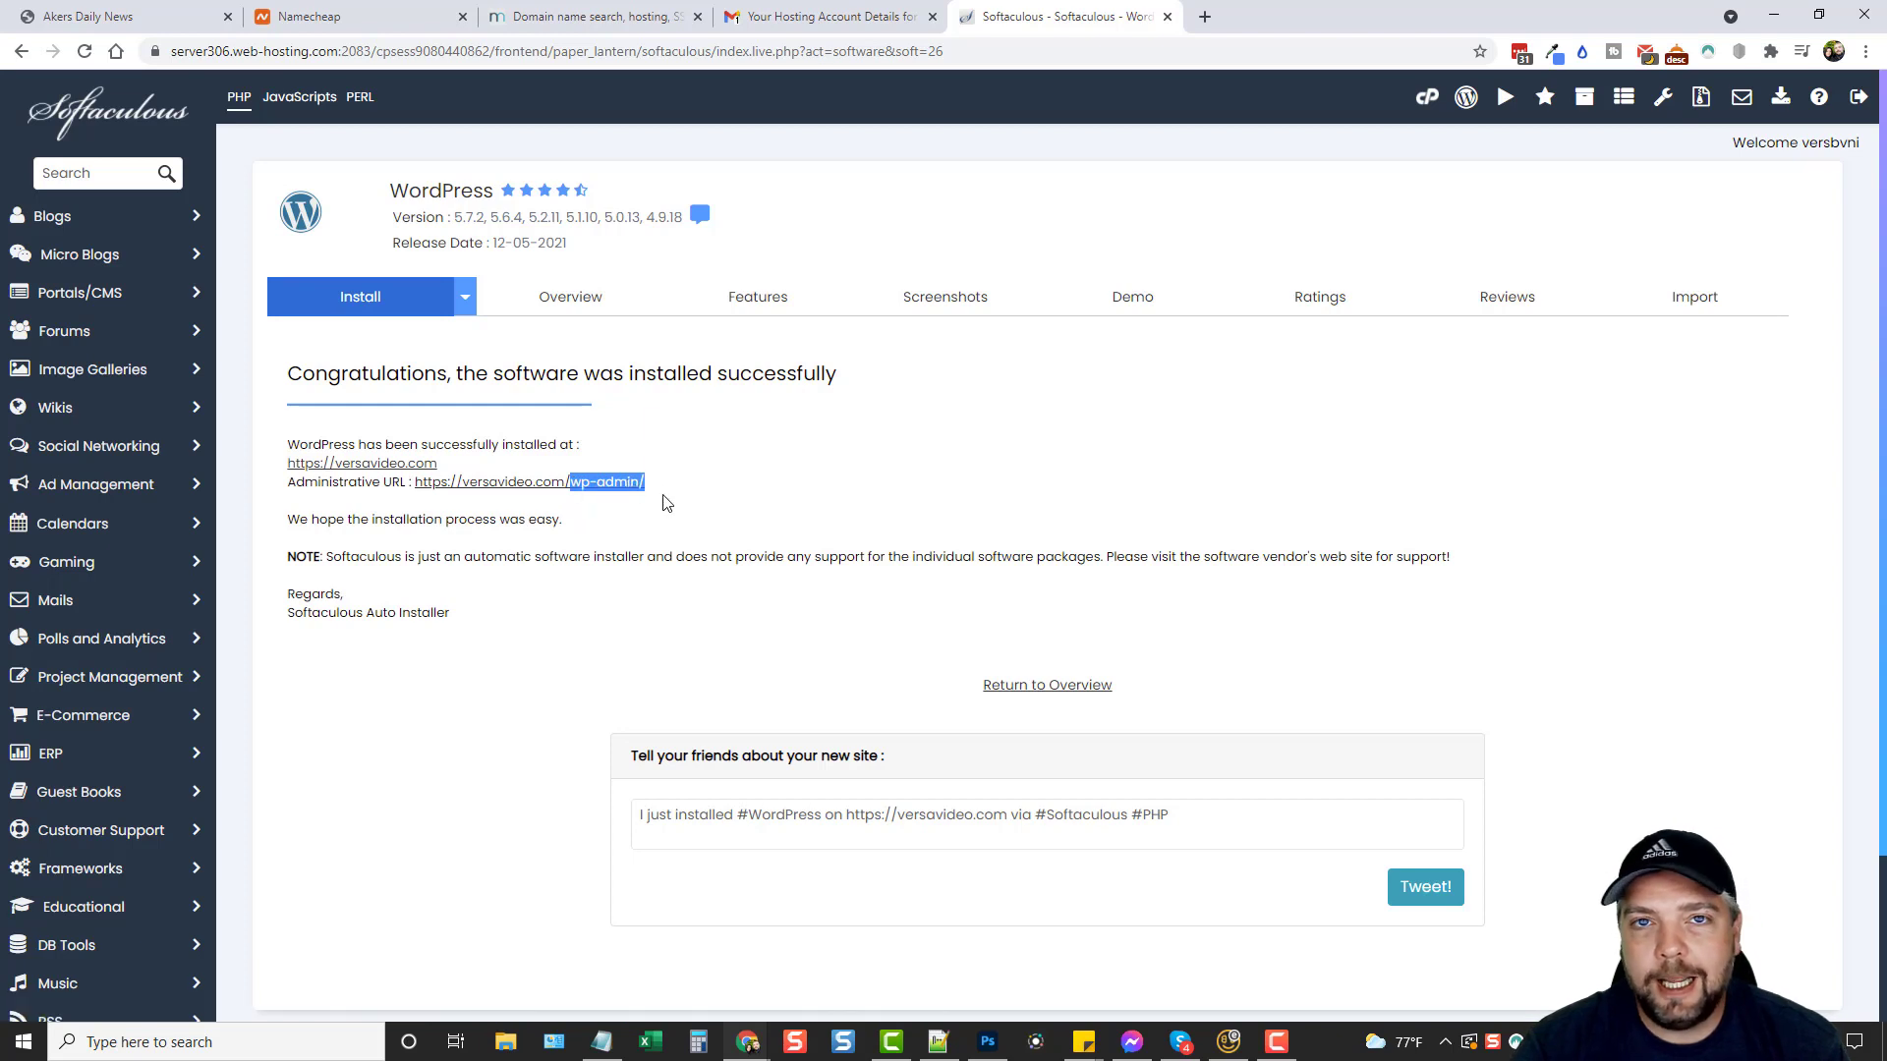
pyautogui.click(611, 515)
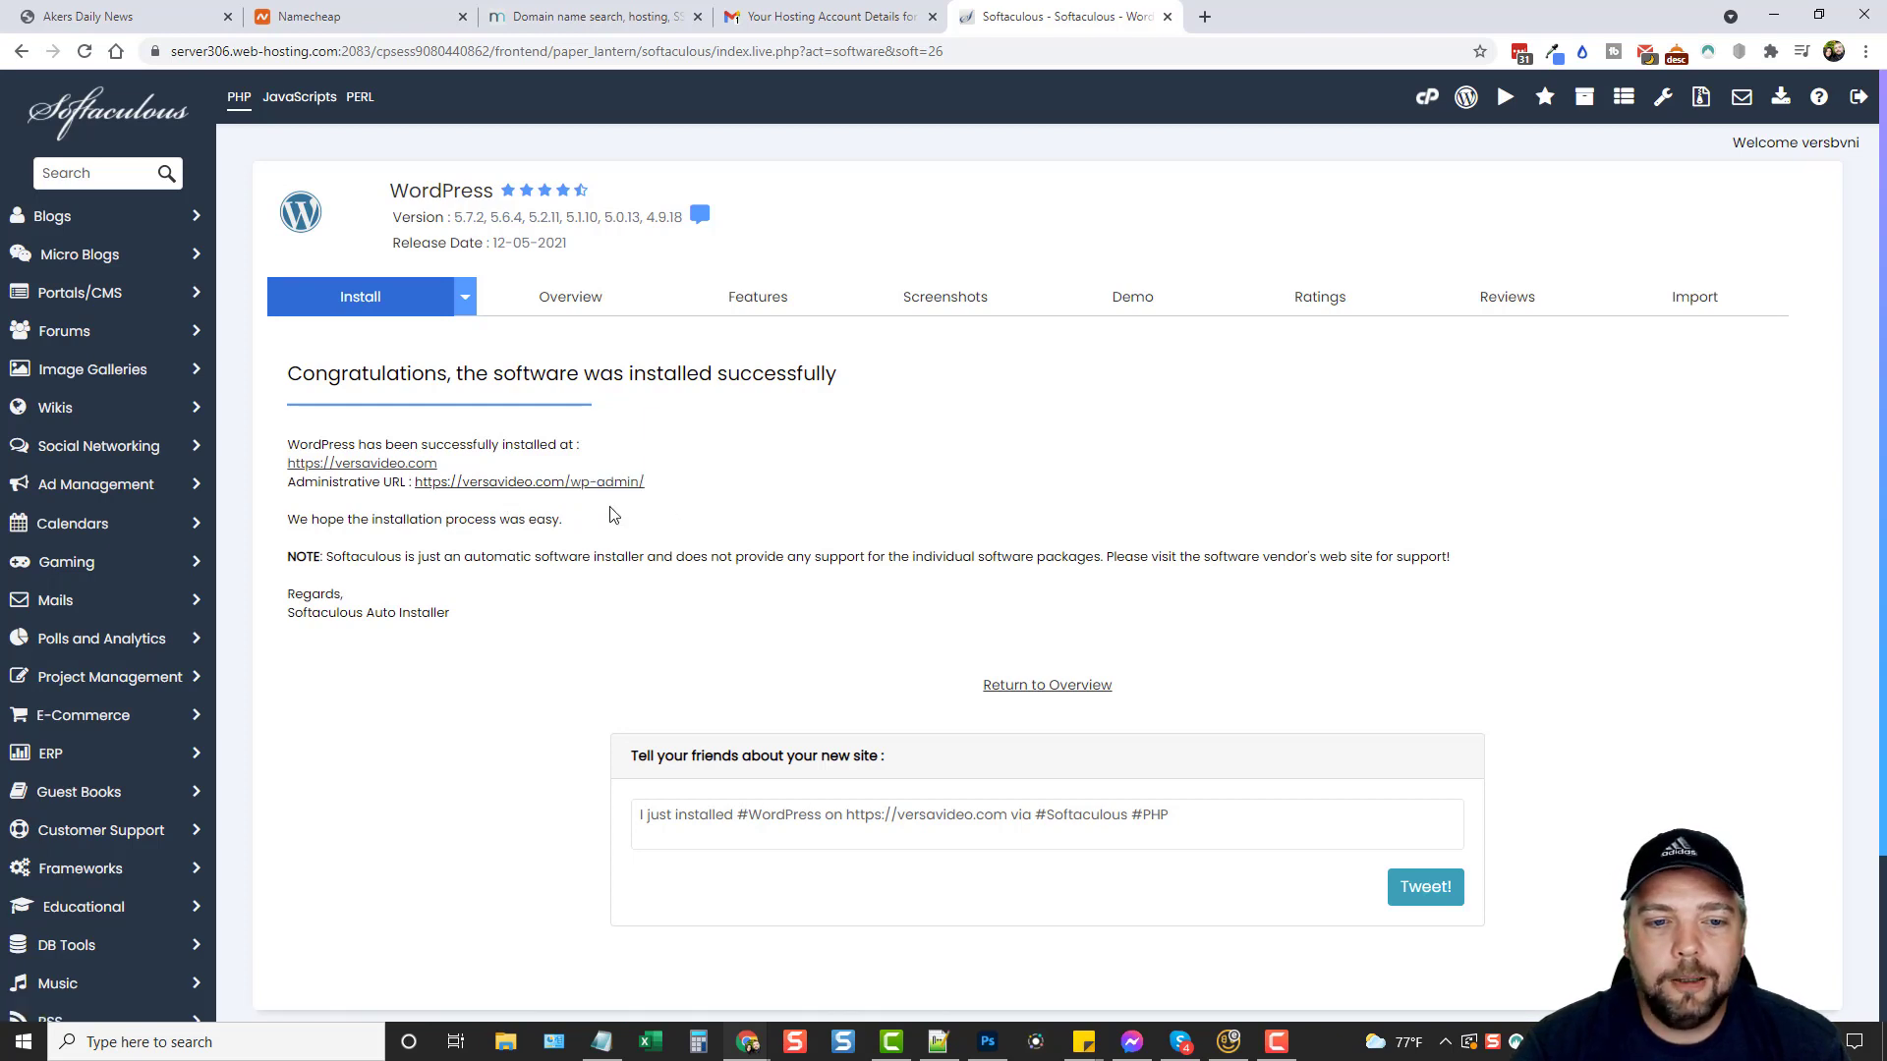
pyautogui.click(523, 483)
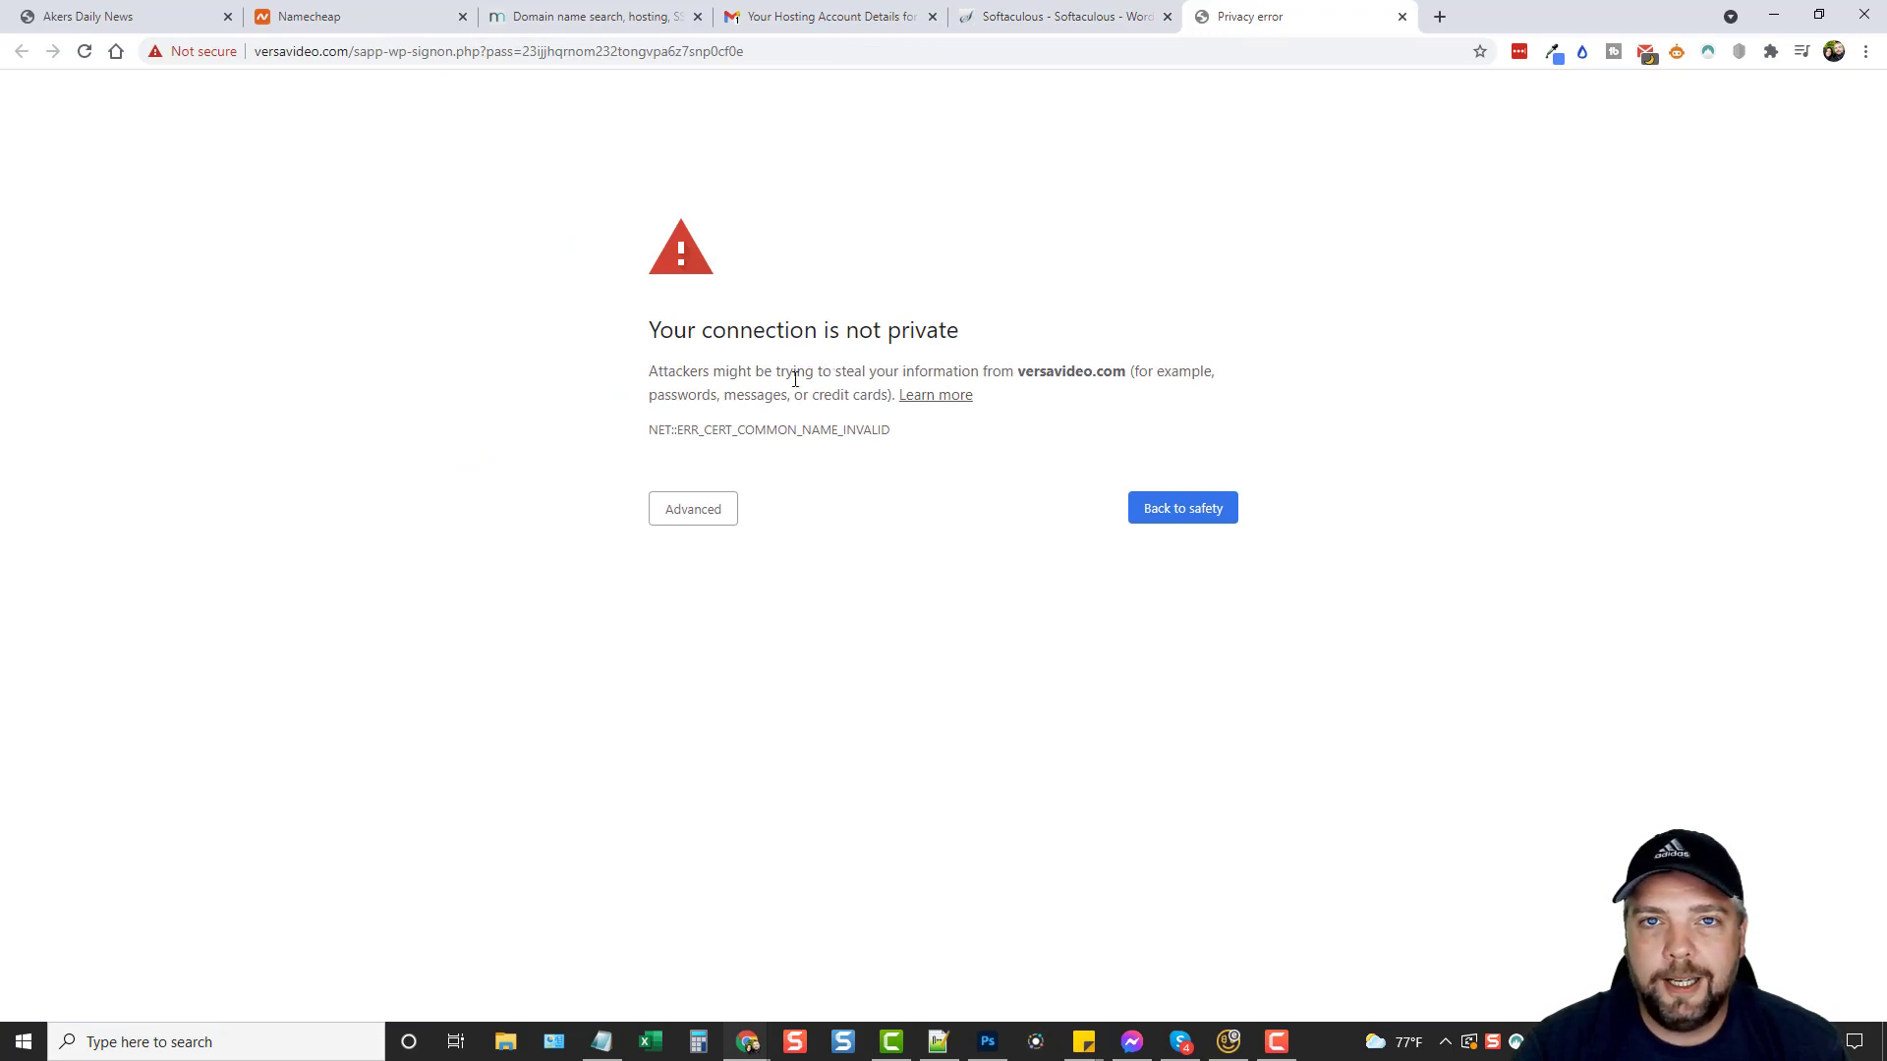
# Proceed past the certificate warning to the versavideo.com admin, then log out.
pyautogui.click(706, 518)
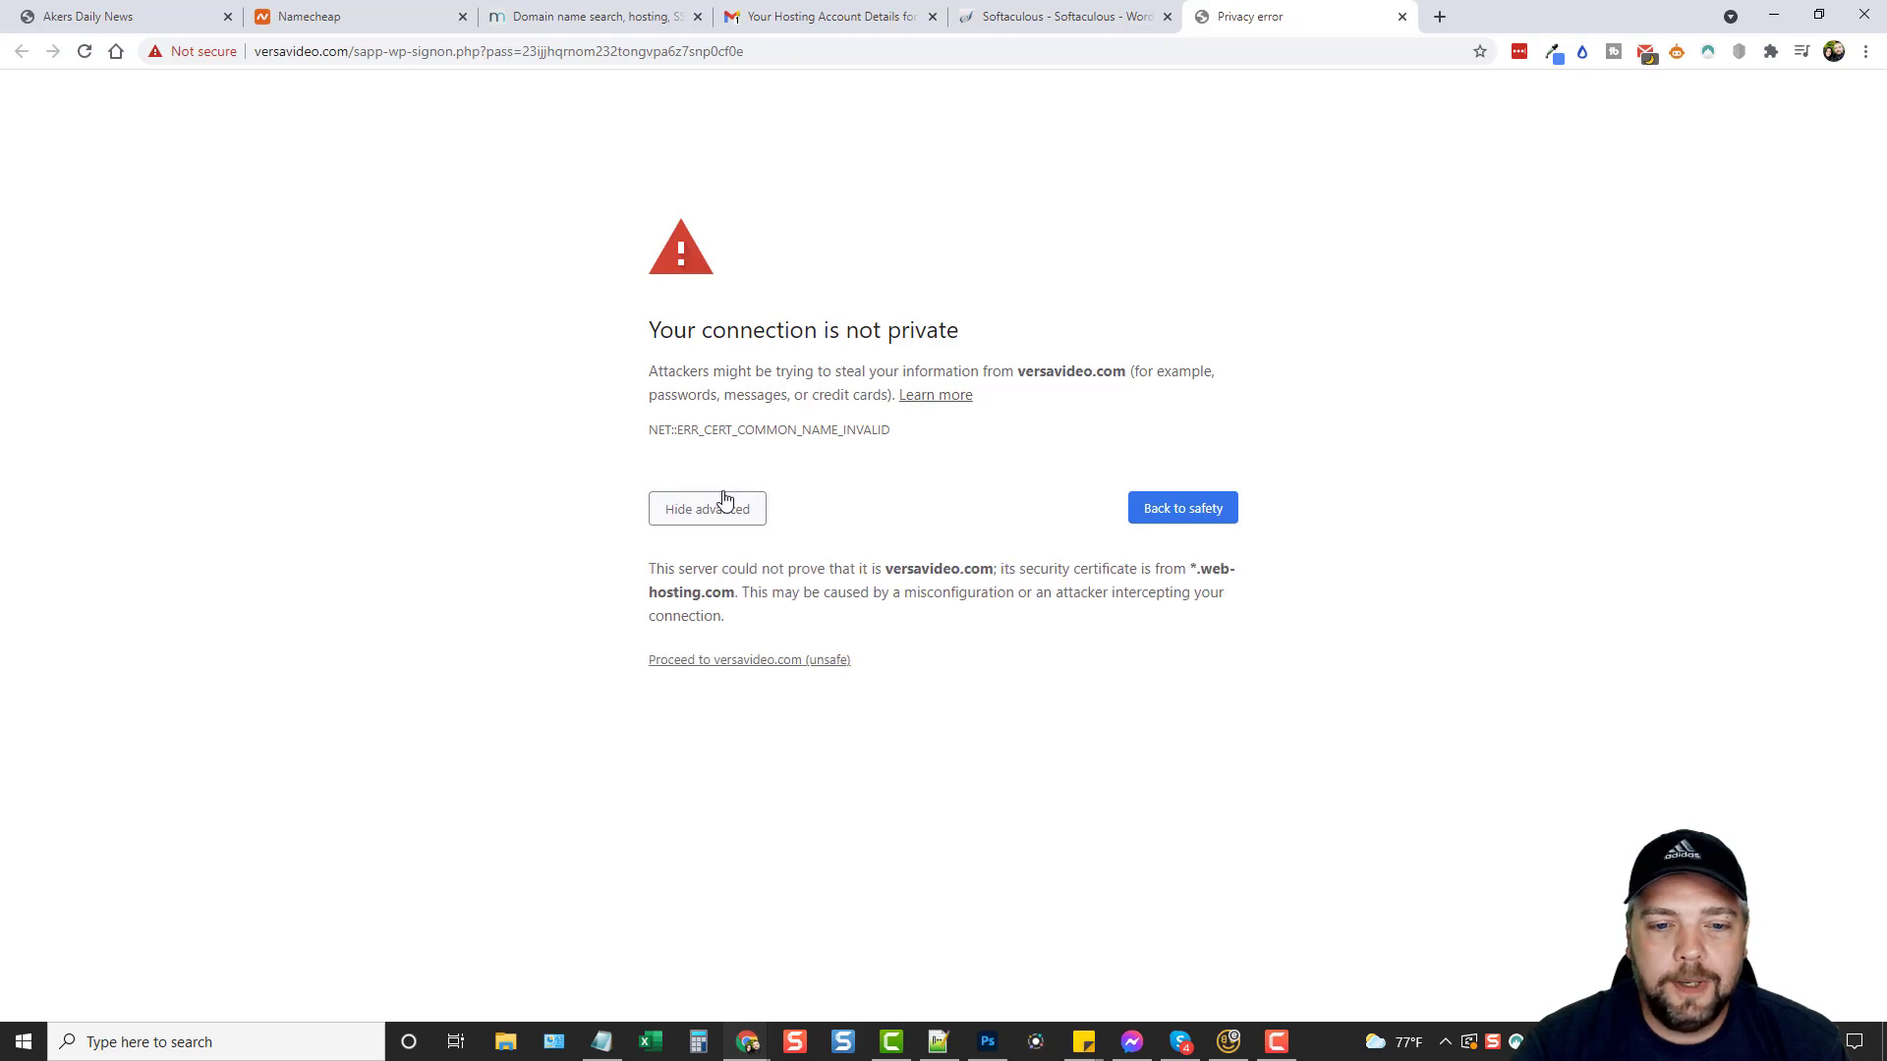
pyautogui.click(747, 660)
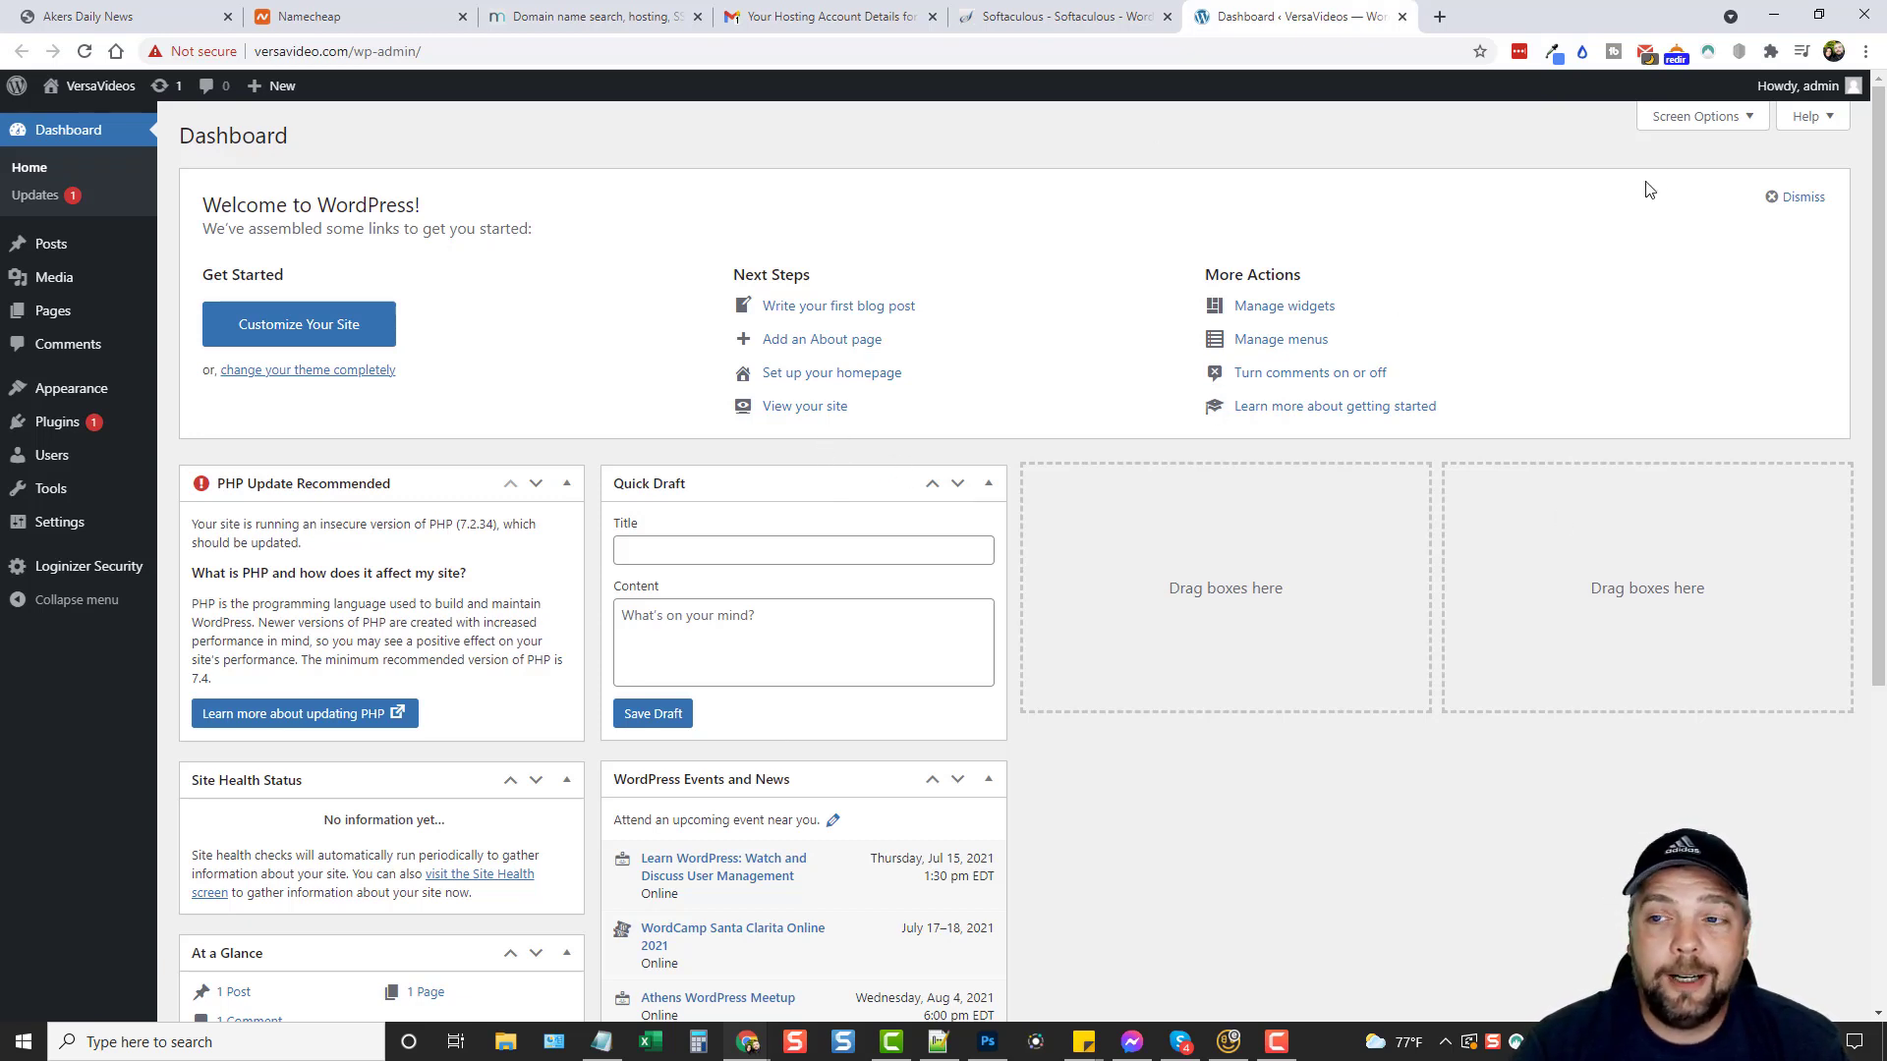
pyautogui.moveTo(1799, 87)
pyautogui.click(1739, 192)
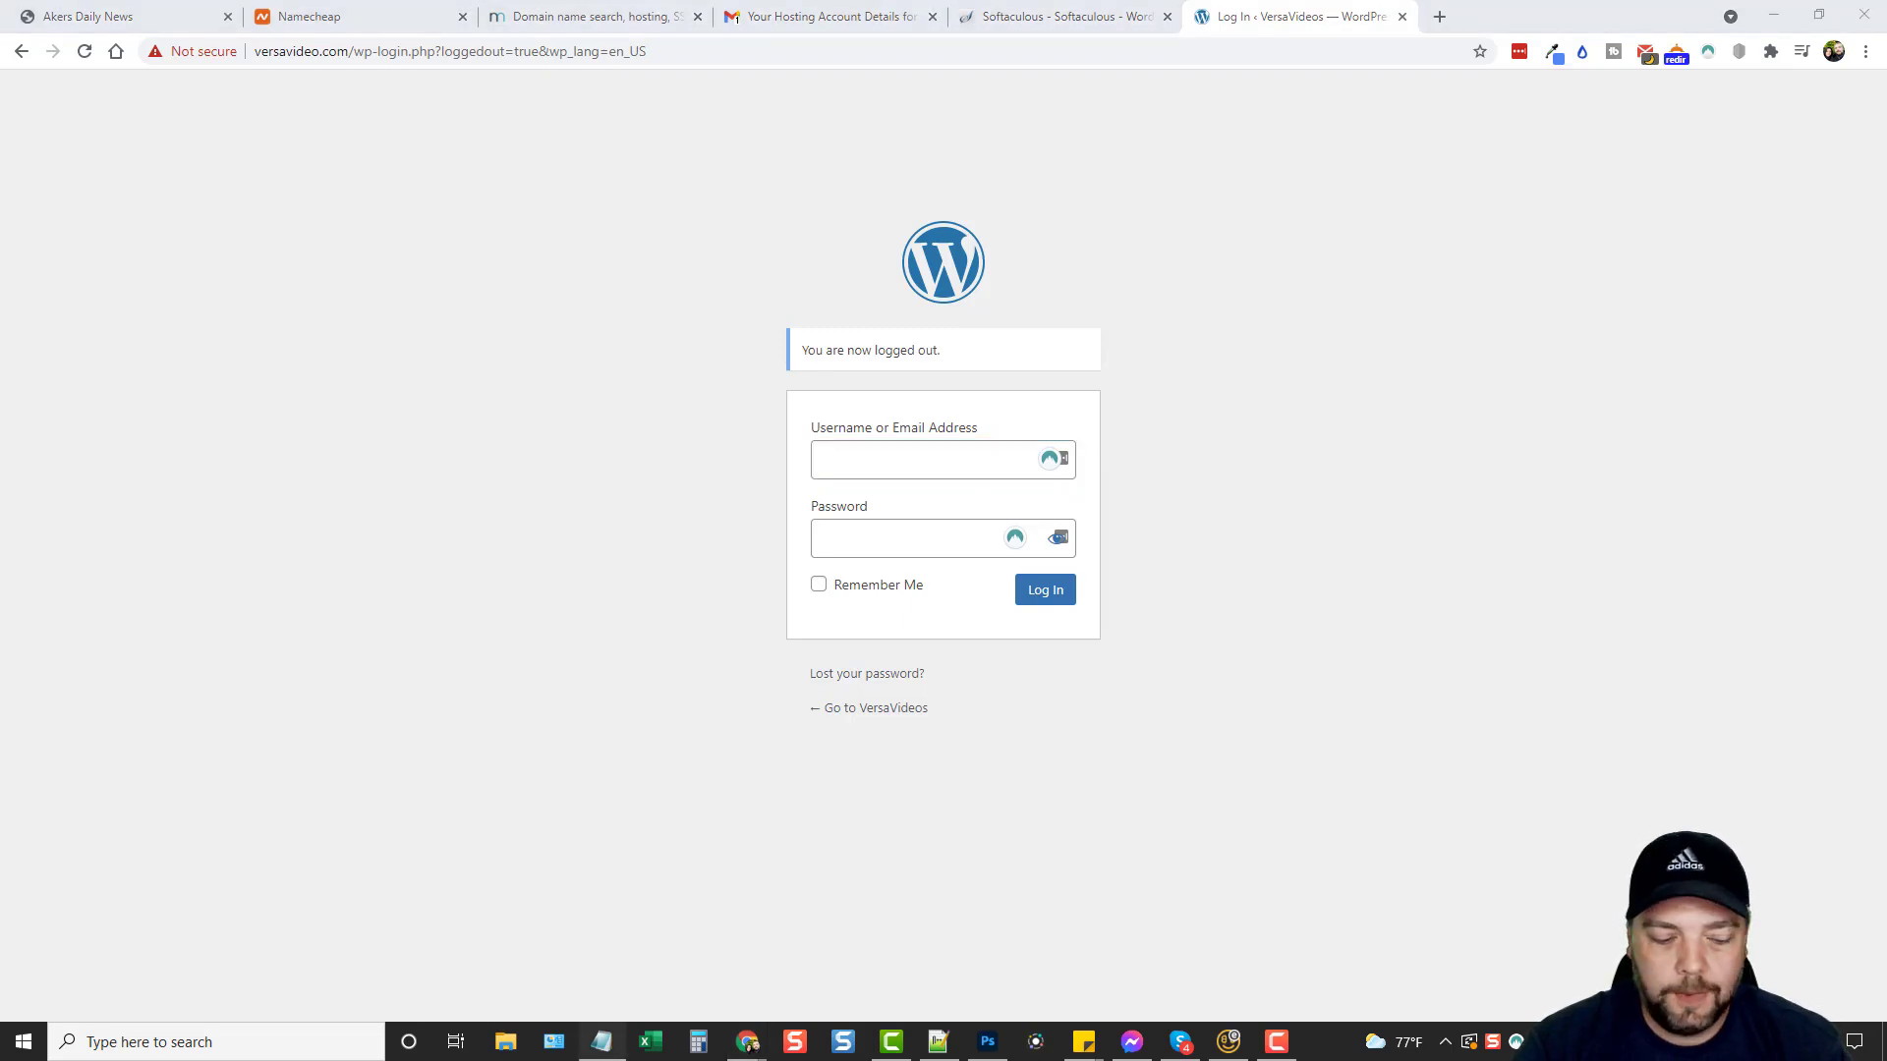
# Log back in as admin with the pasted password and handle the password-manager prompts.
pyautogui.click(927, 452)
pyautogui.write('admin')
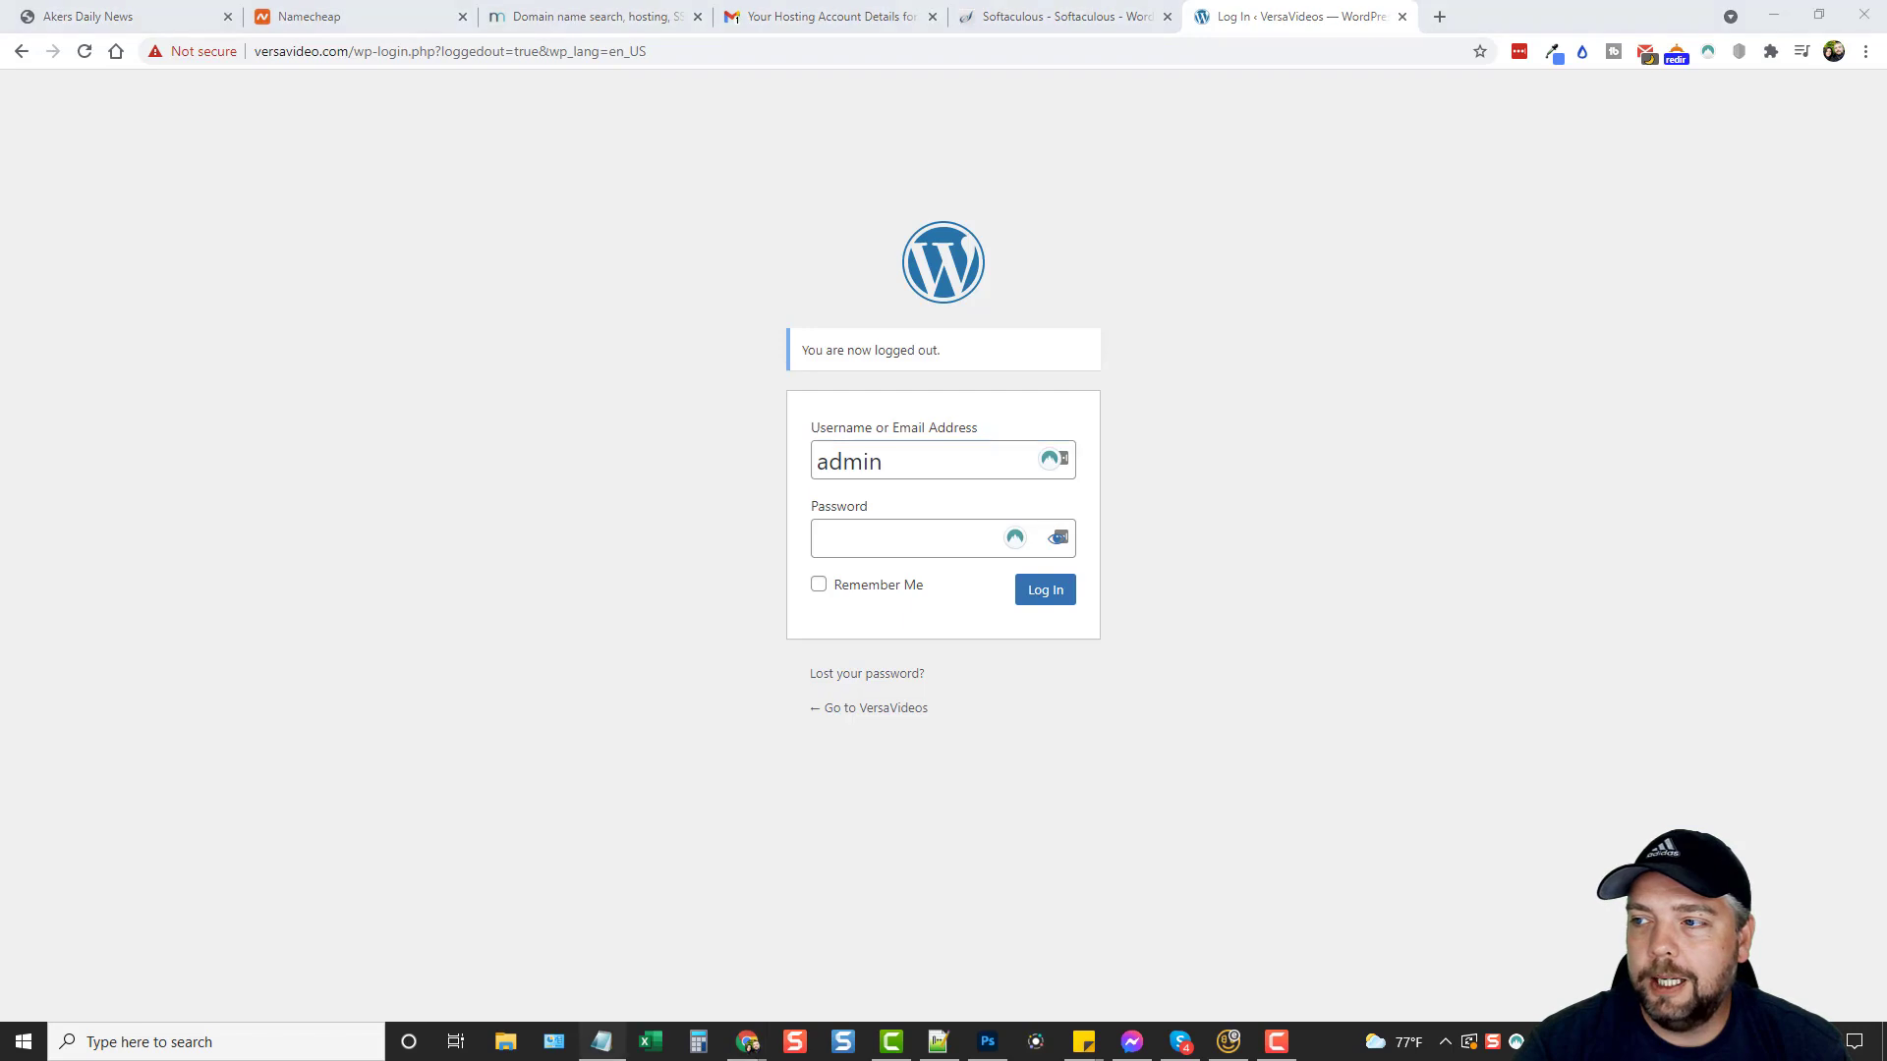
pyautogui.hotkey('ctrl', 'v')
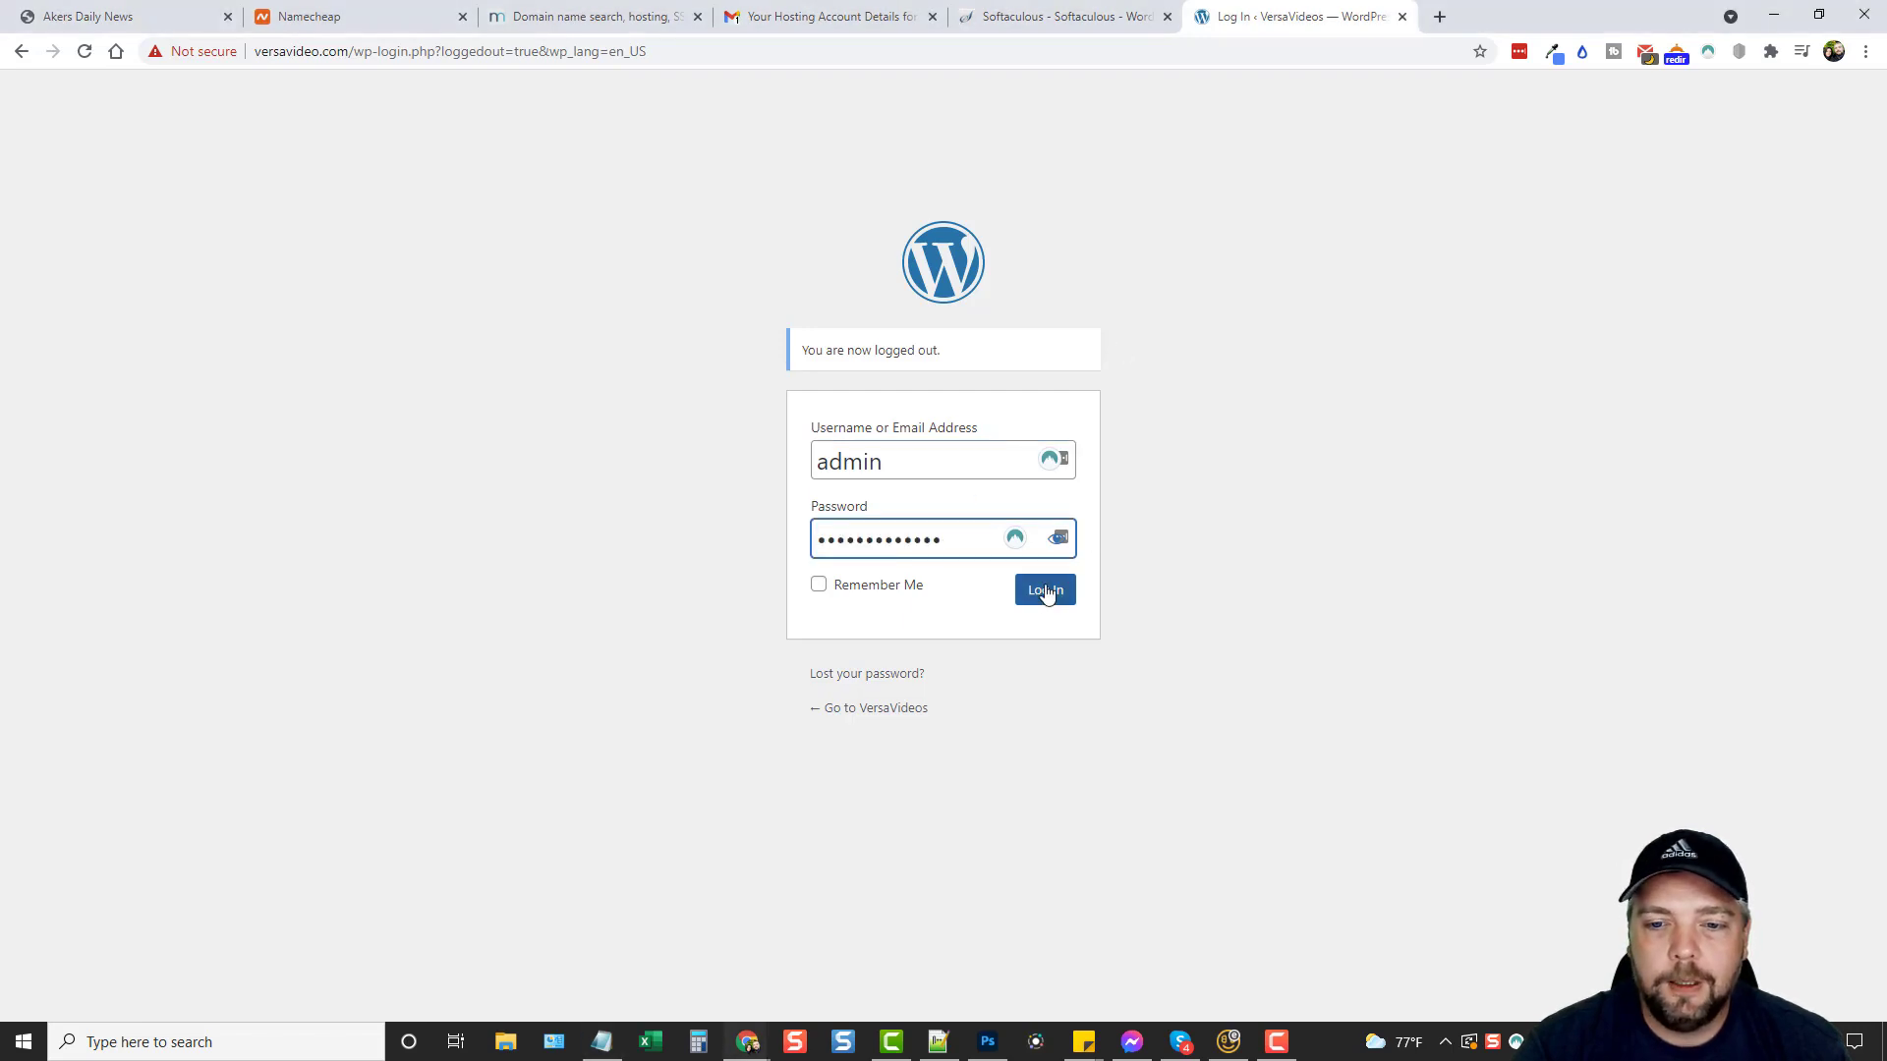
pyautogui.click(1045, 591)
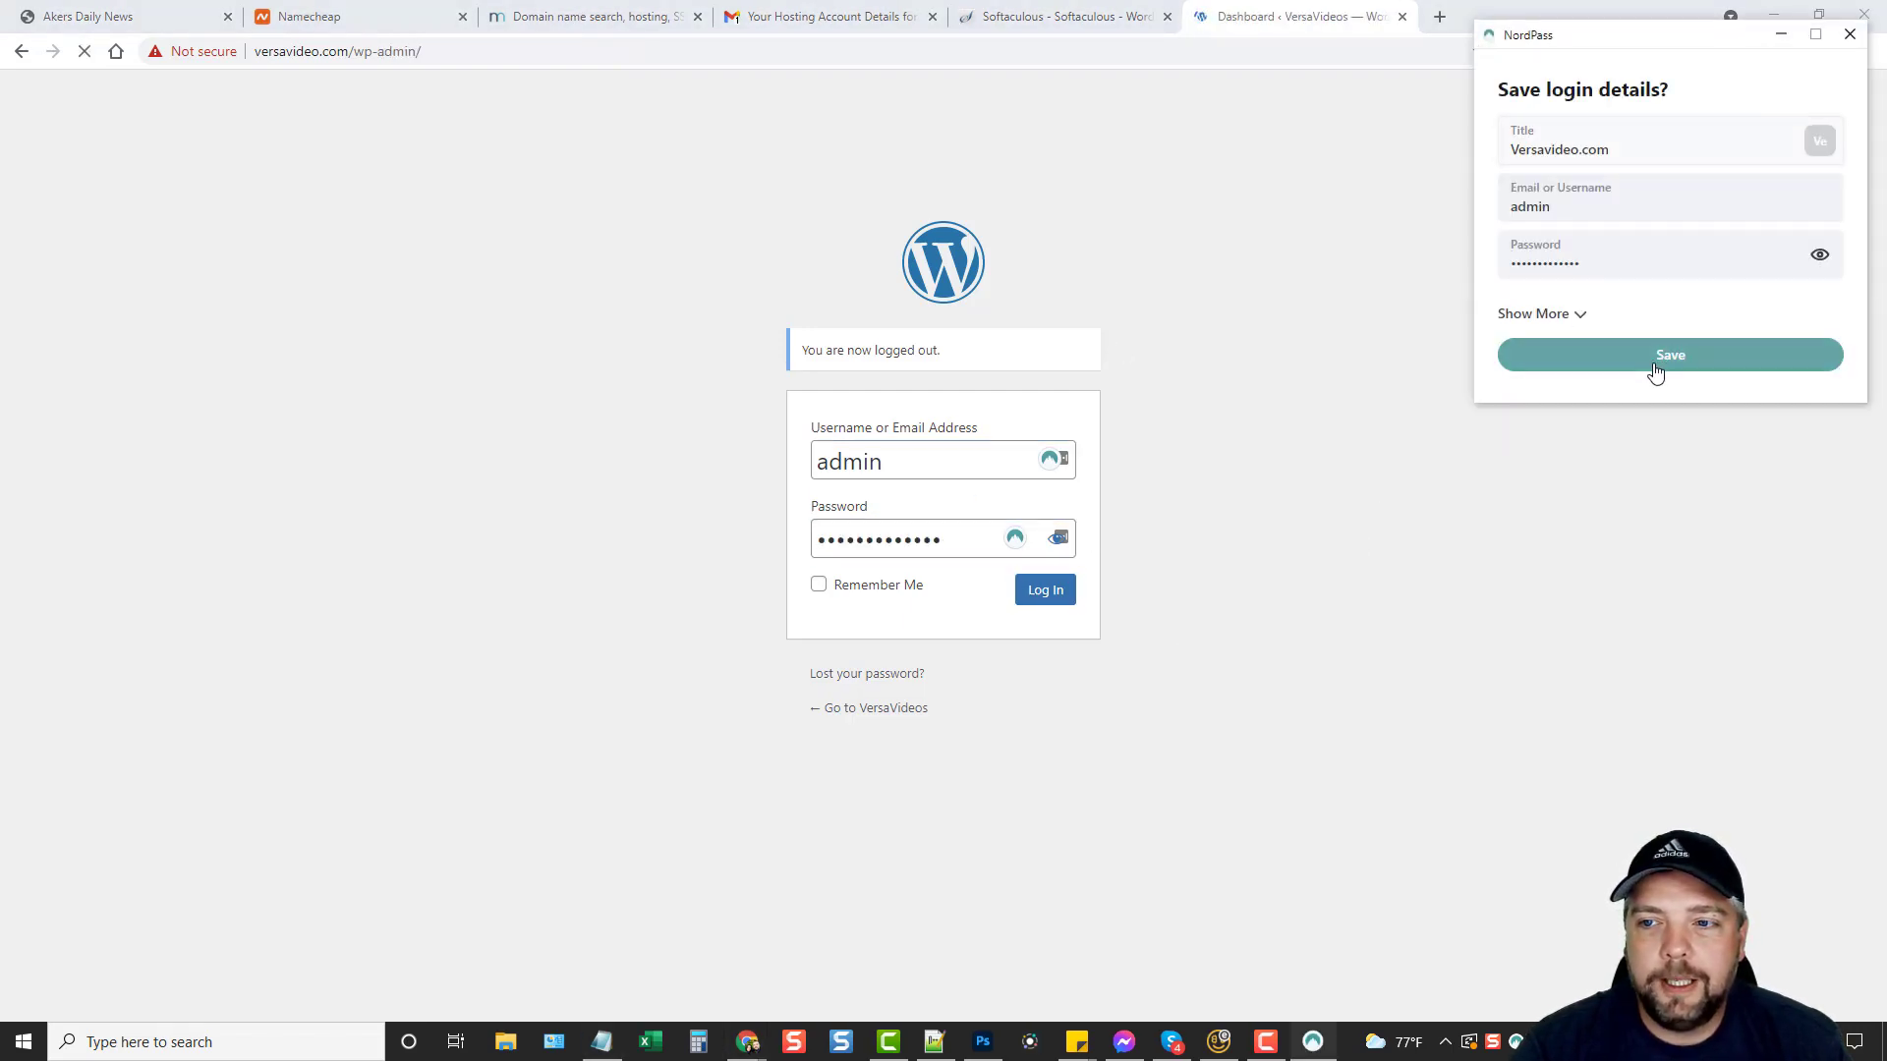
pyautogui.click(1655, 361)
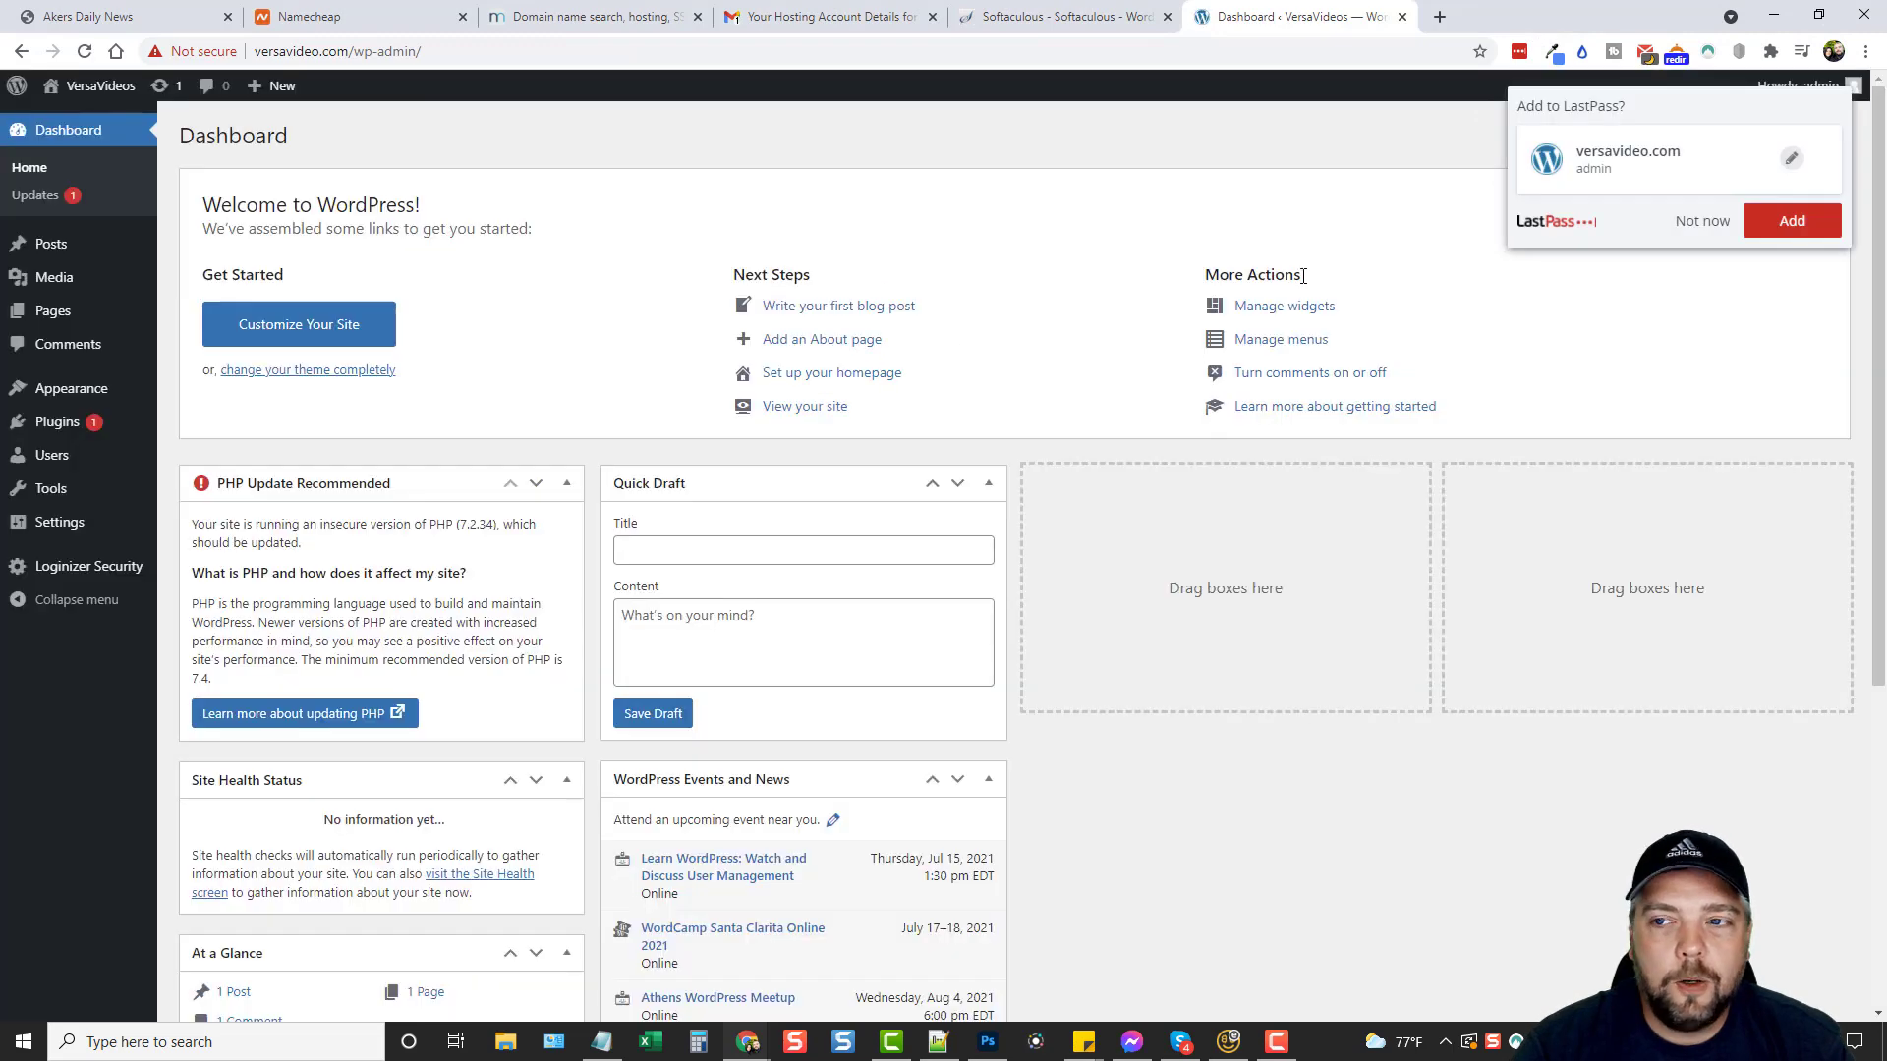
pyautogui.click(1678, 230)
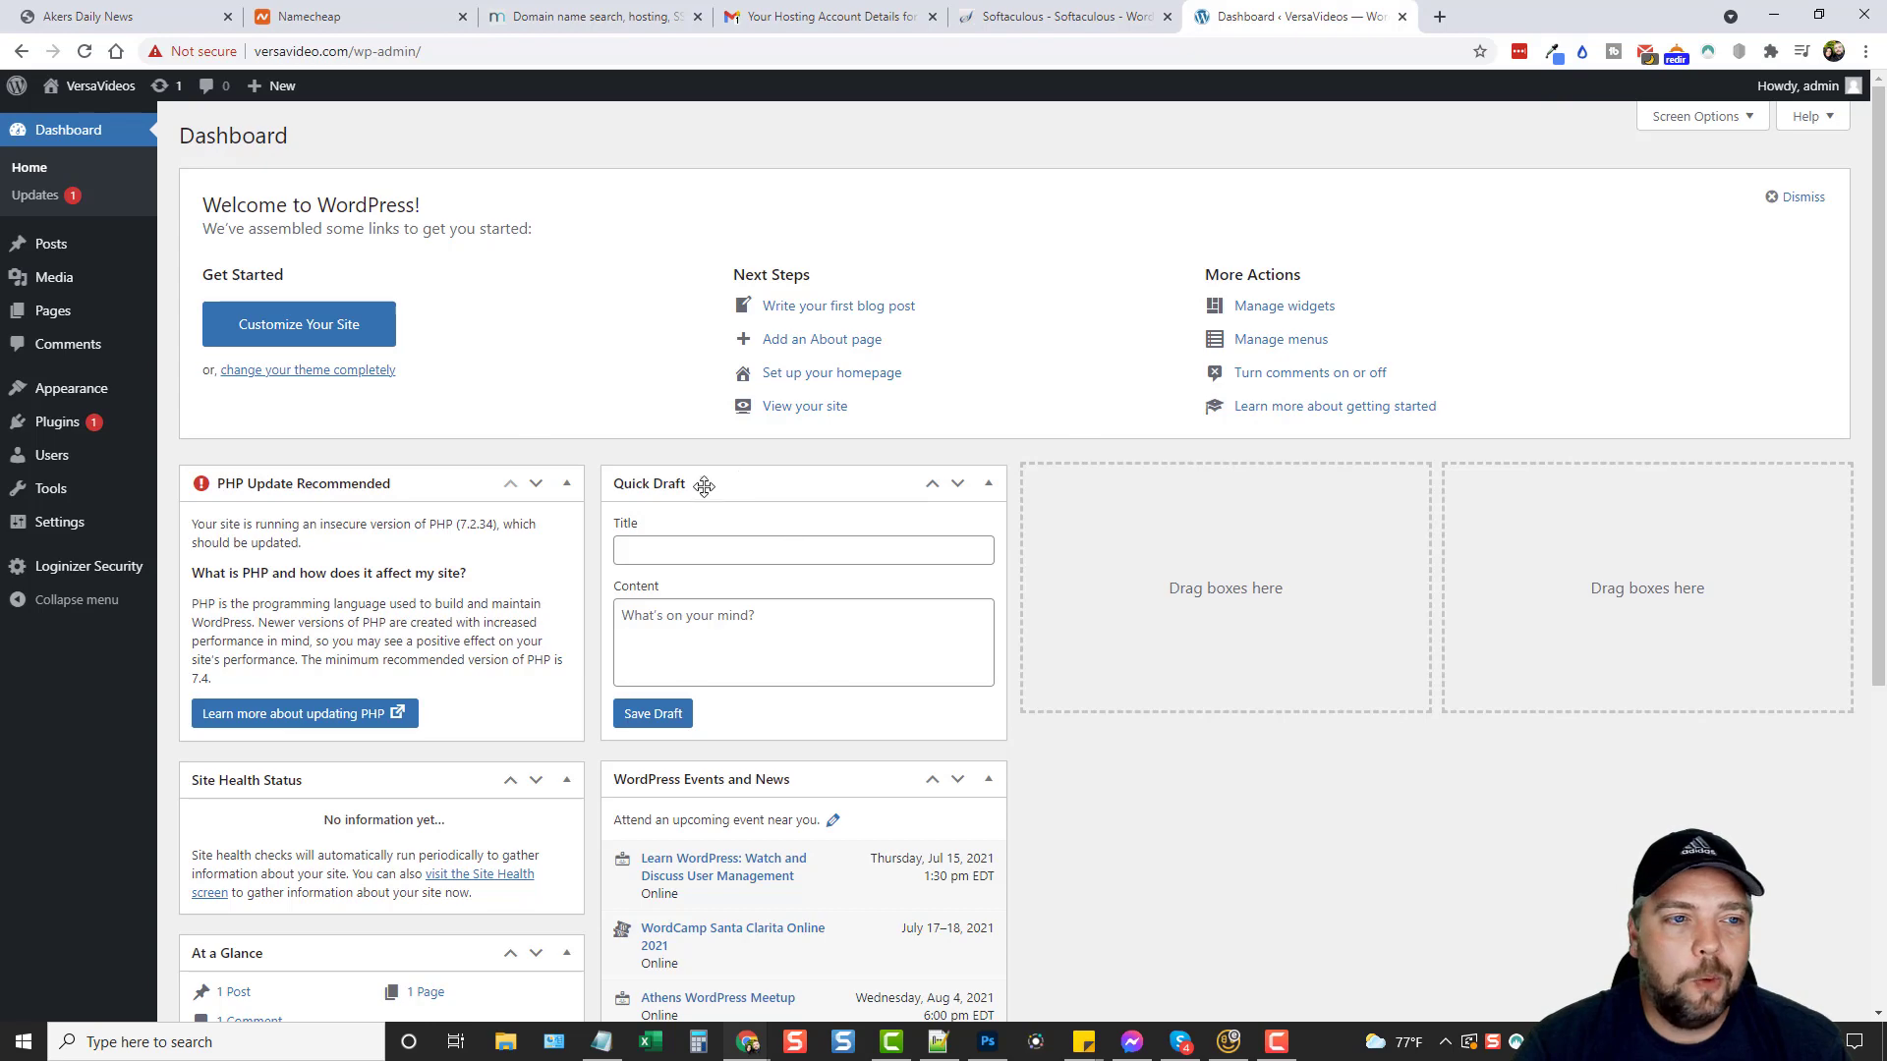
# From Plugins > Add New, search 'astra', then install and activate Starter Templates.
pyautogui.click(59, 425)
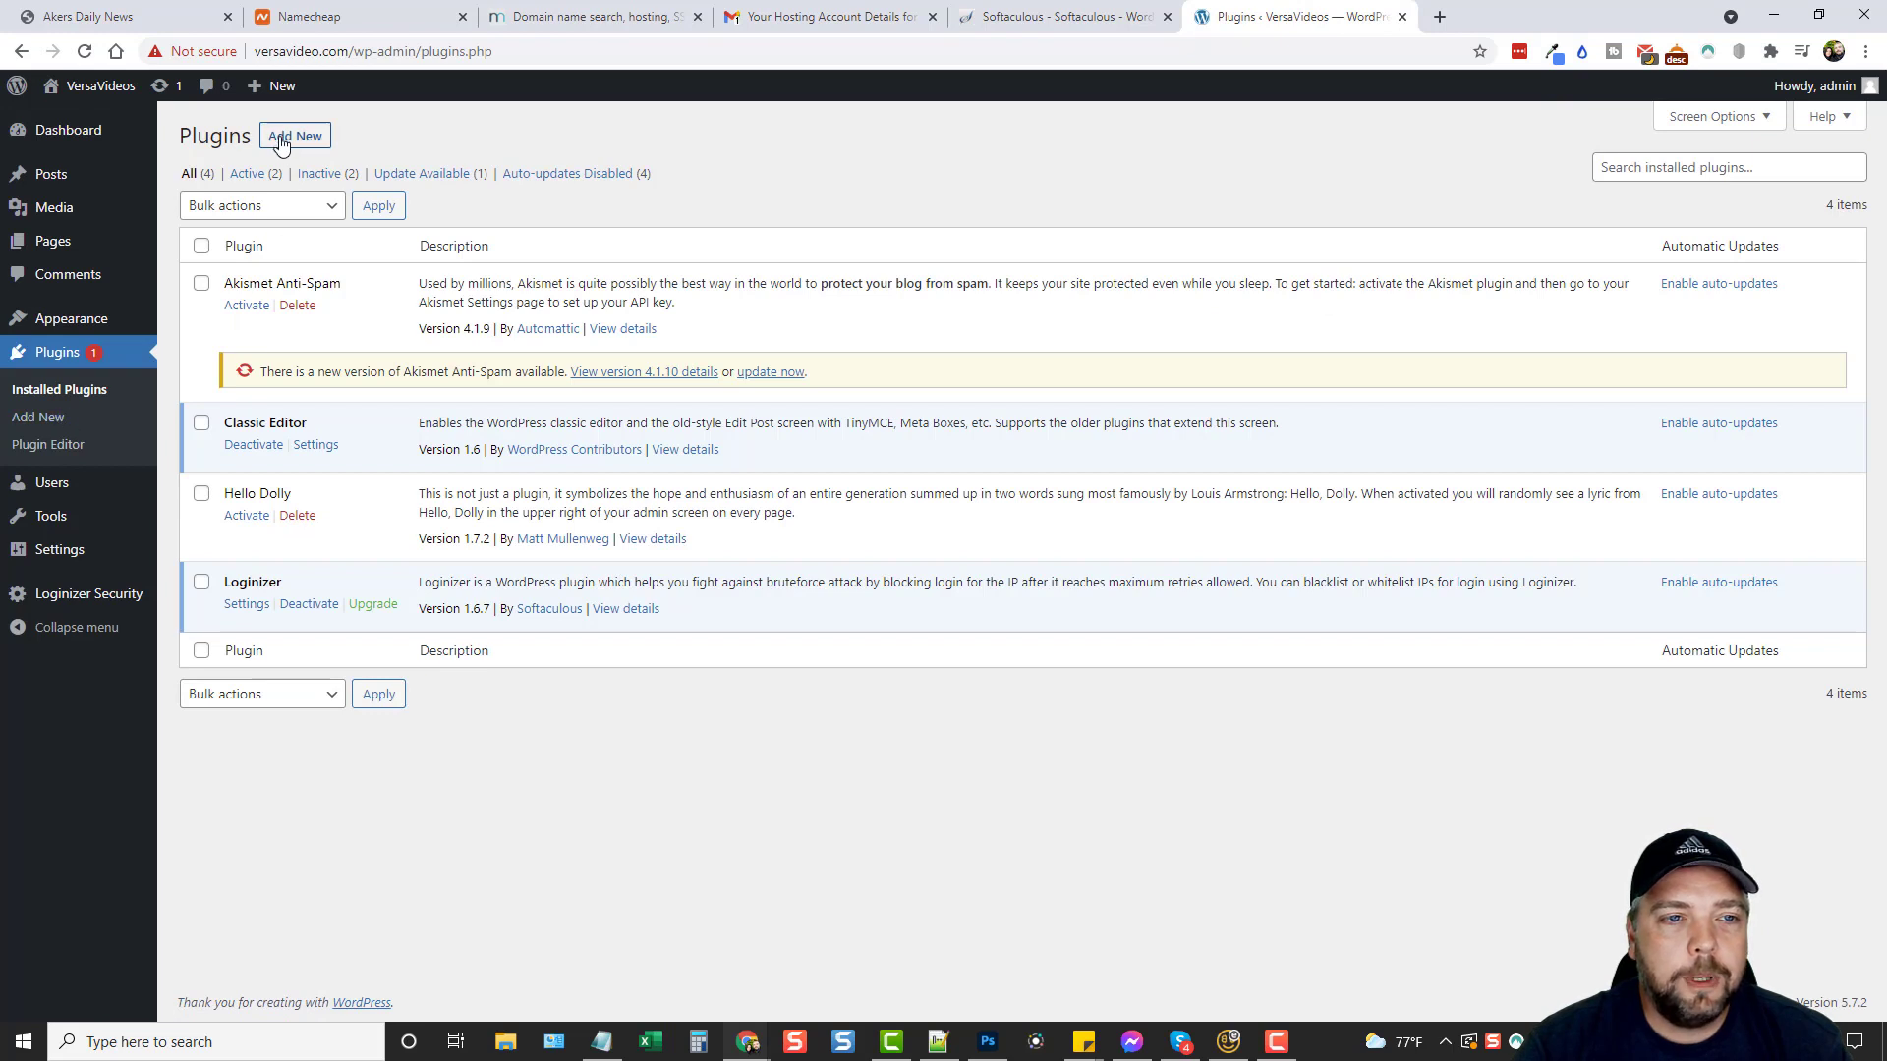
pyautogui.click(284, 141)
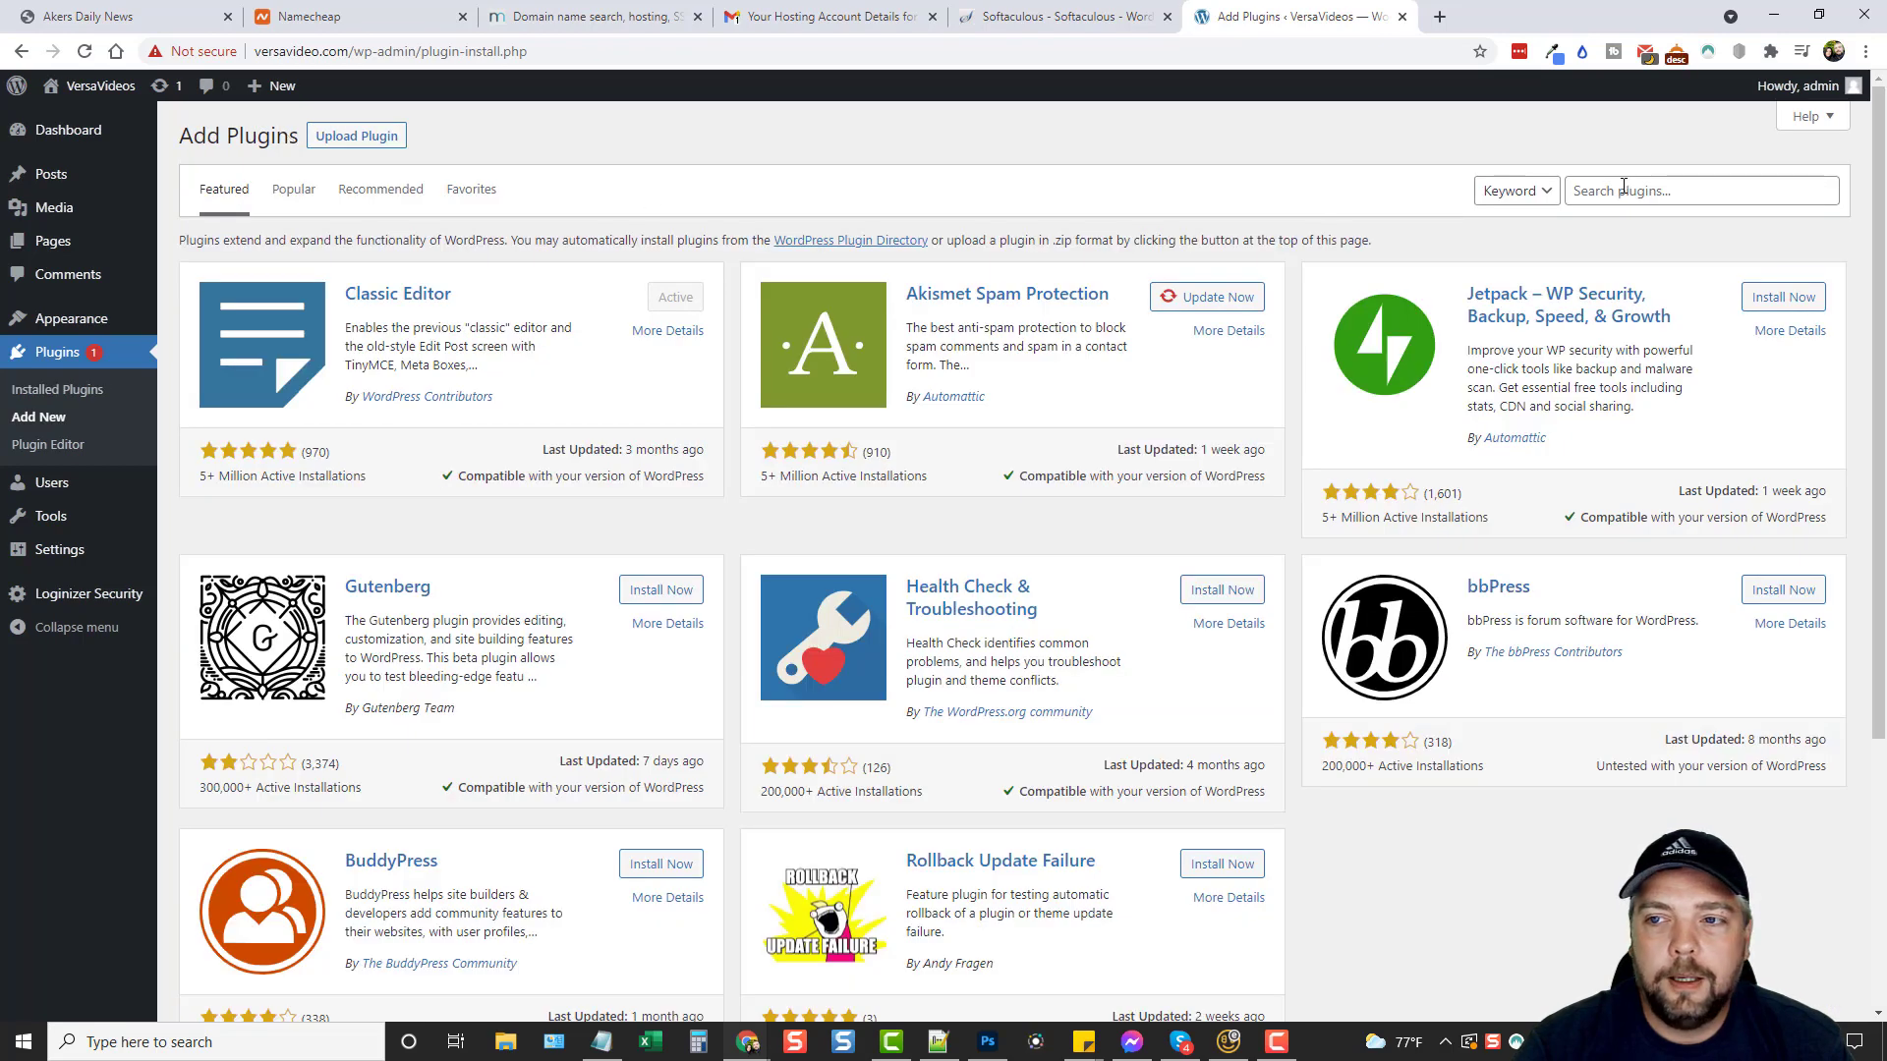
pyautogui.click(1669, 191)
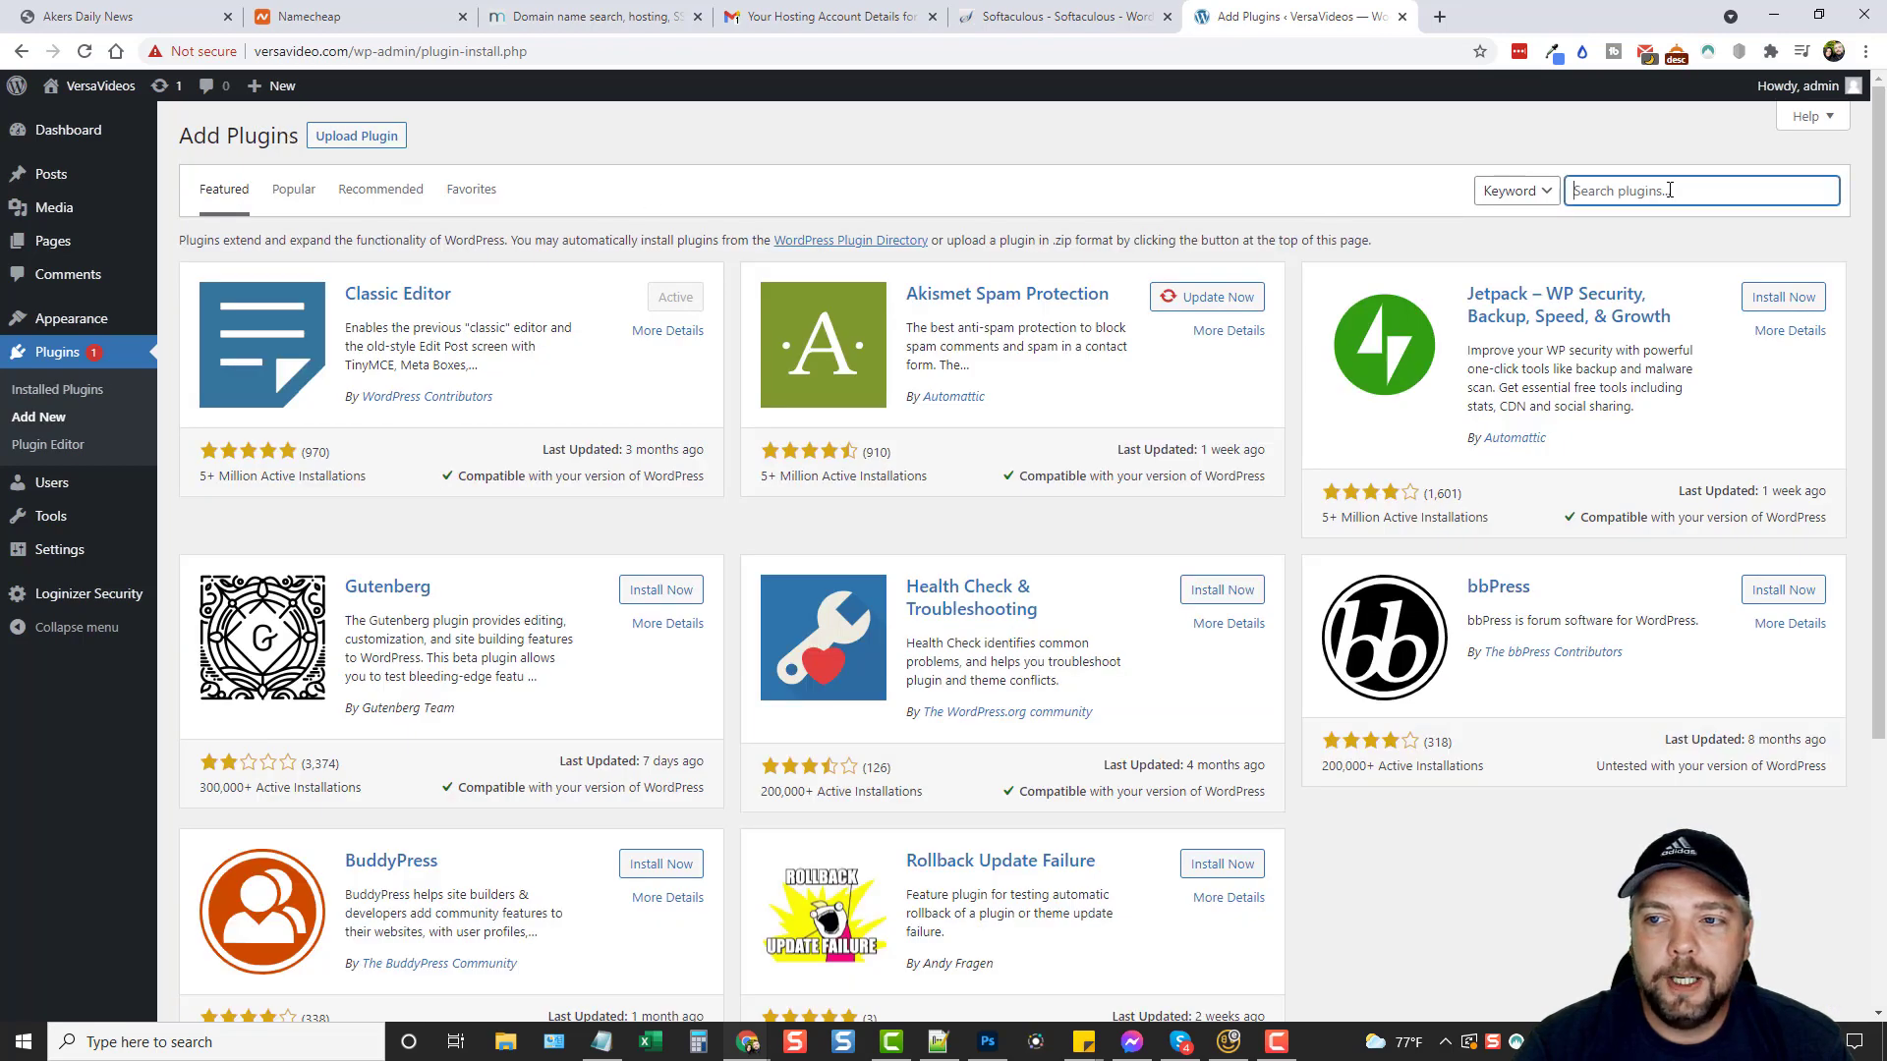
pyautogui.write('astra')
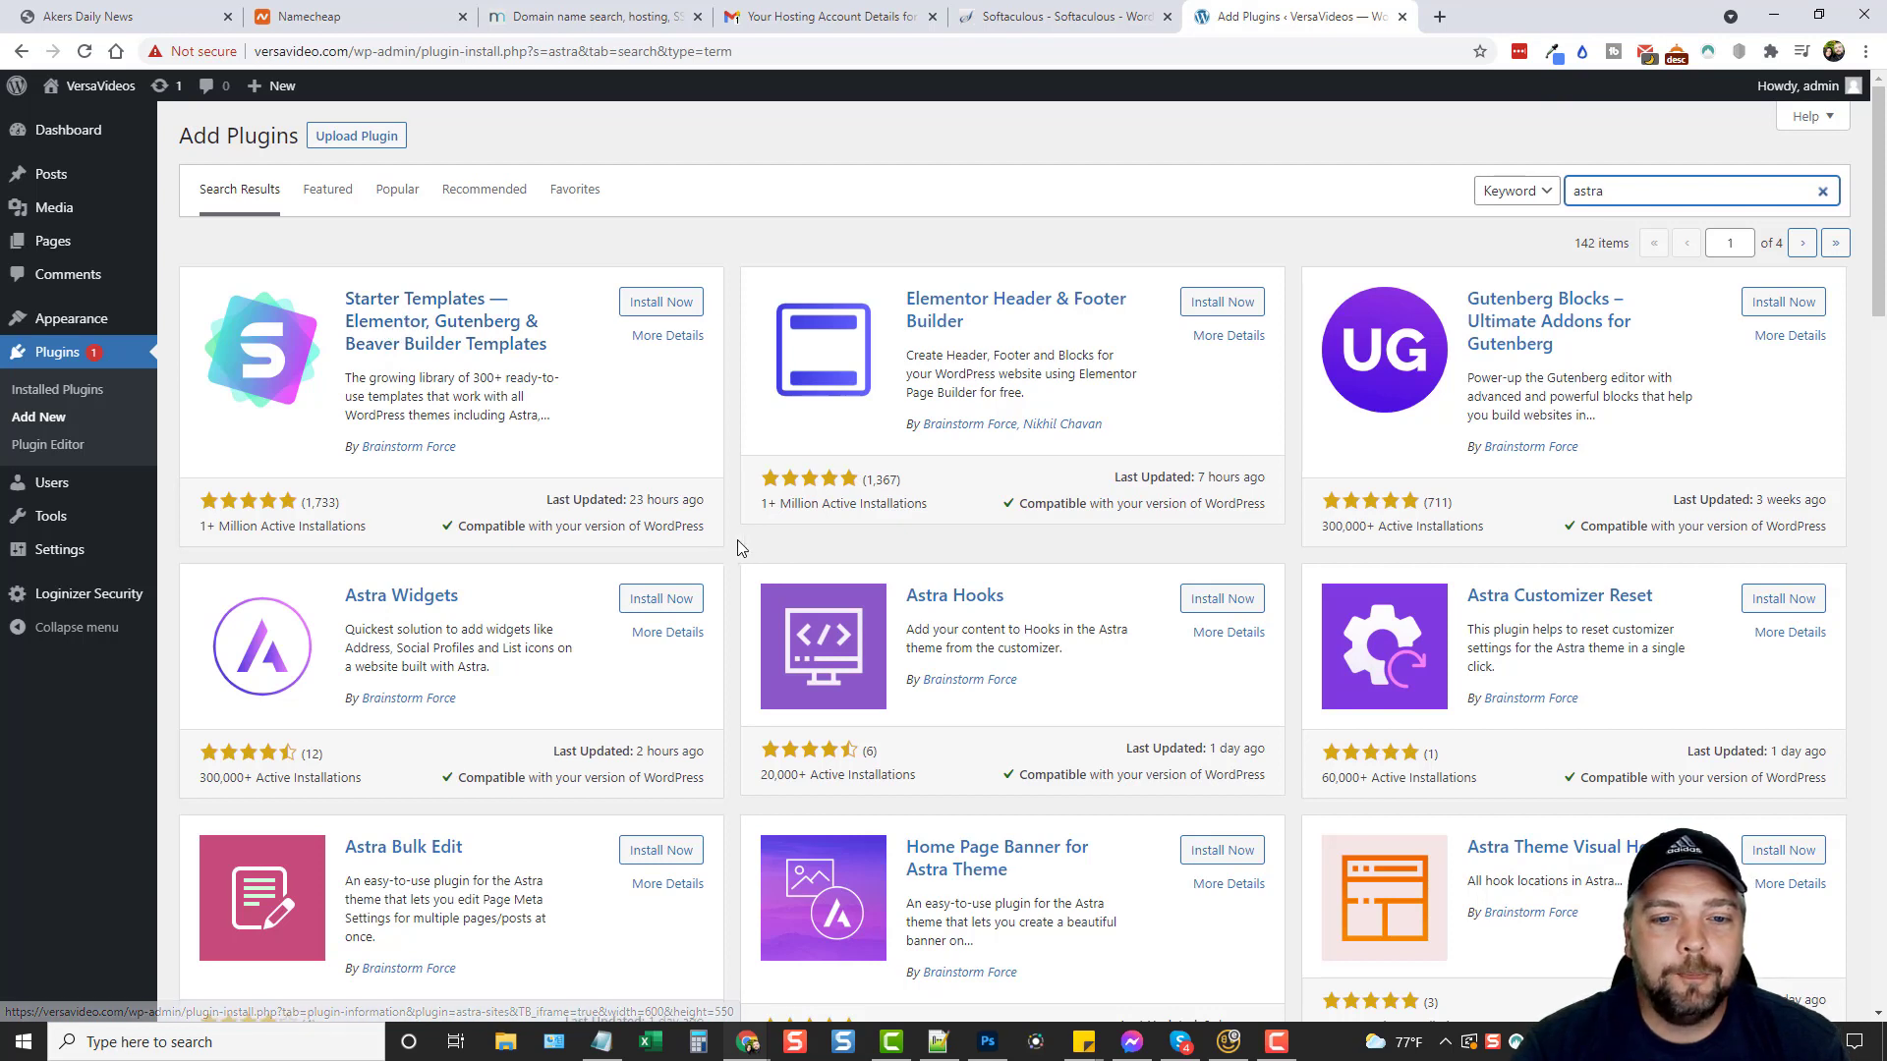
pyautogui.click(661, 304)
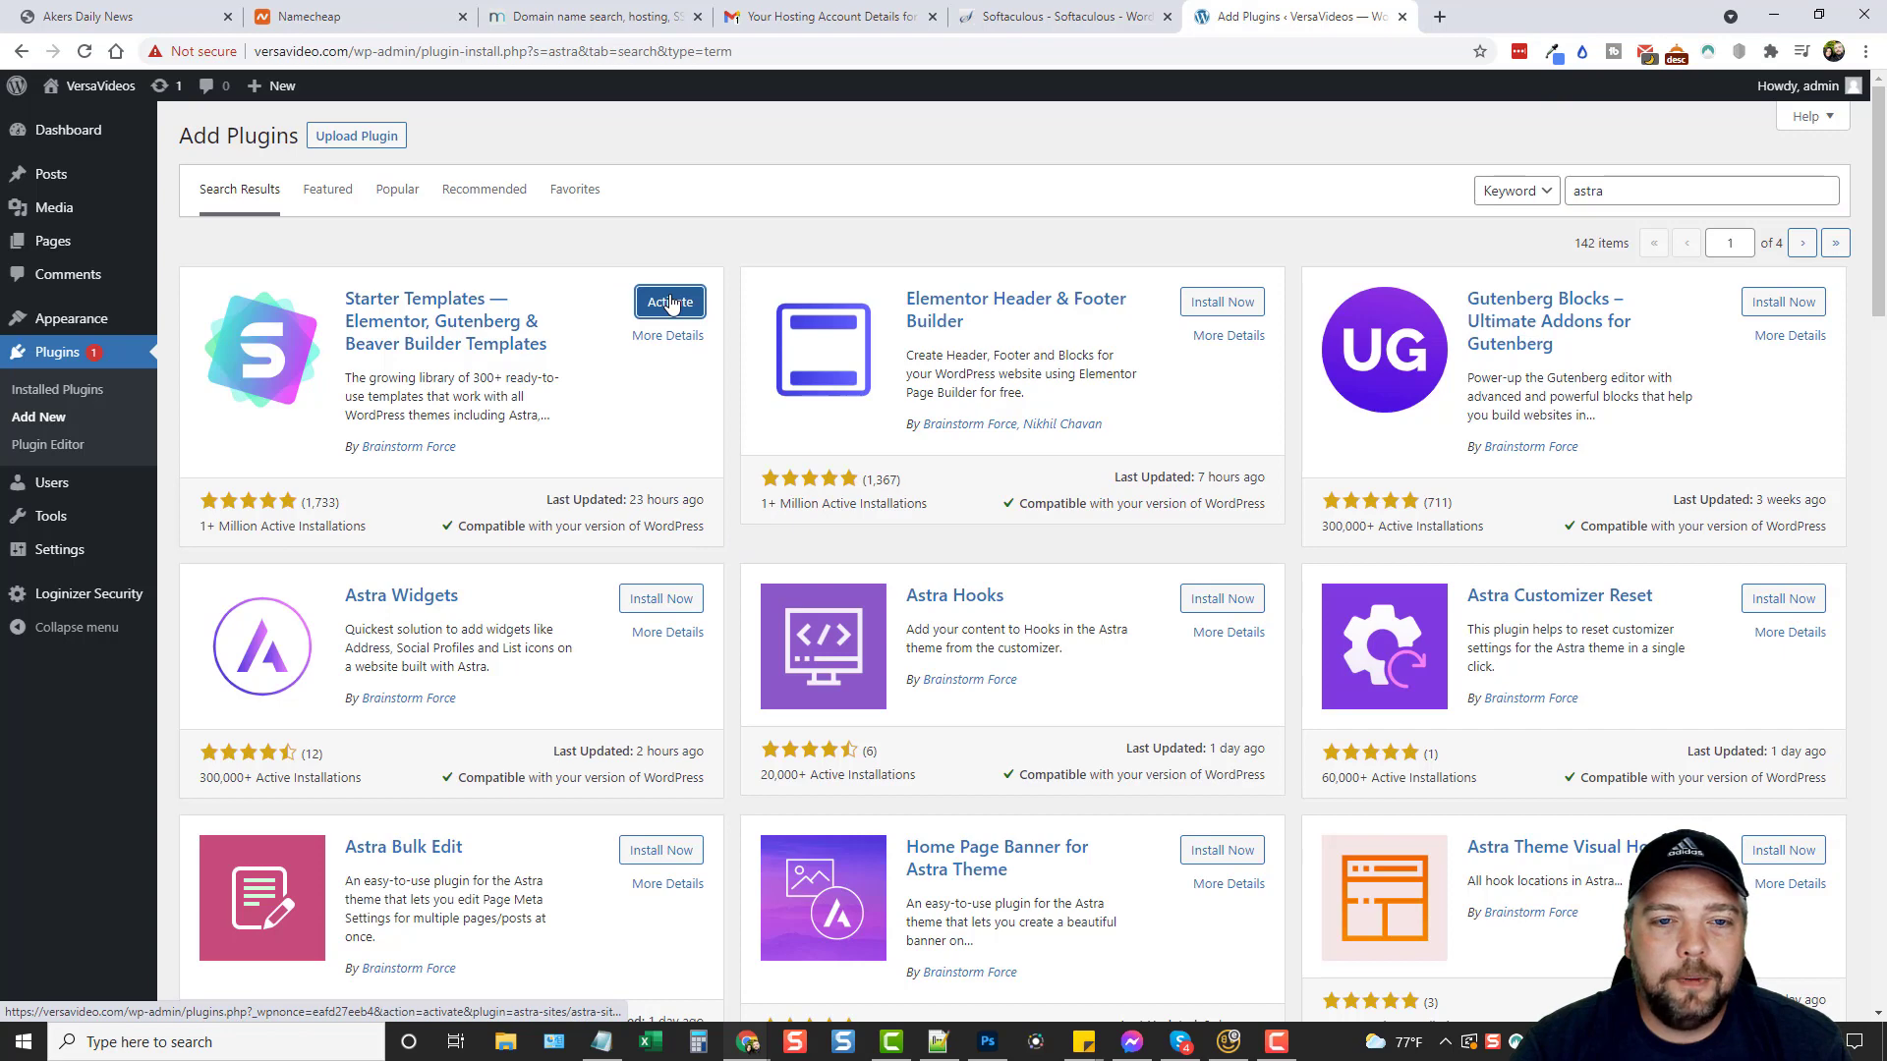
pyautogui.click(670, 305)
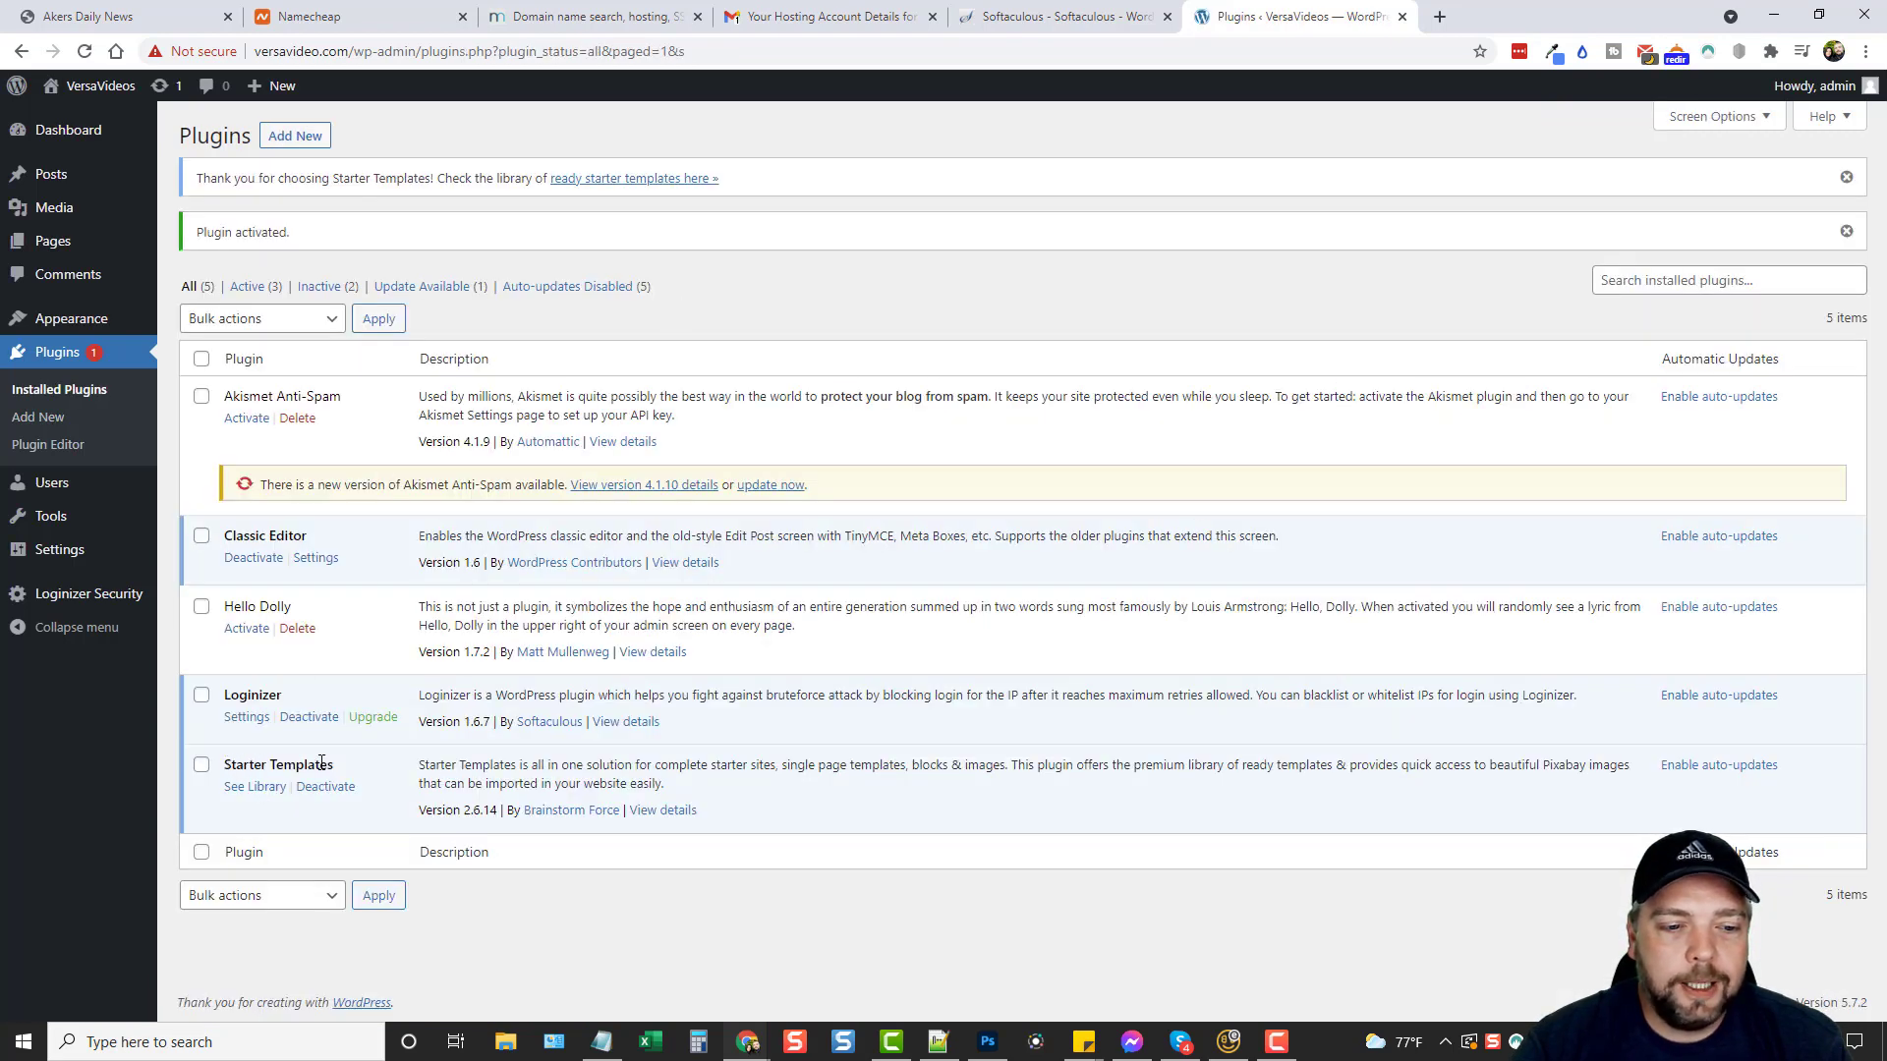
# Open the Starter Templates library and choose Elementor as the page builder.
pyautogui.click(258, 788)
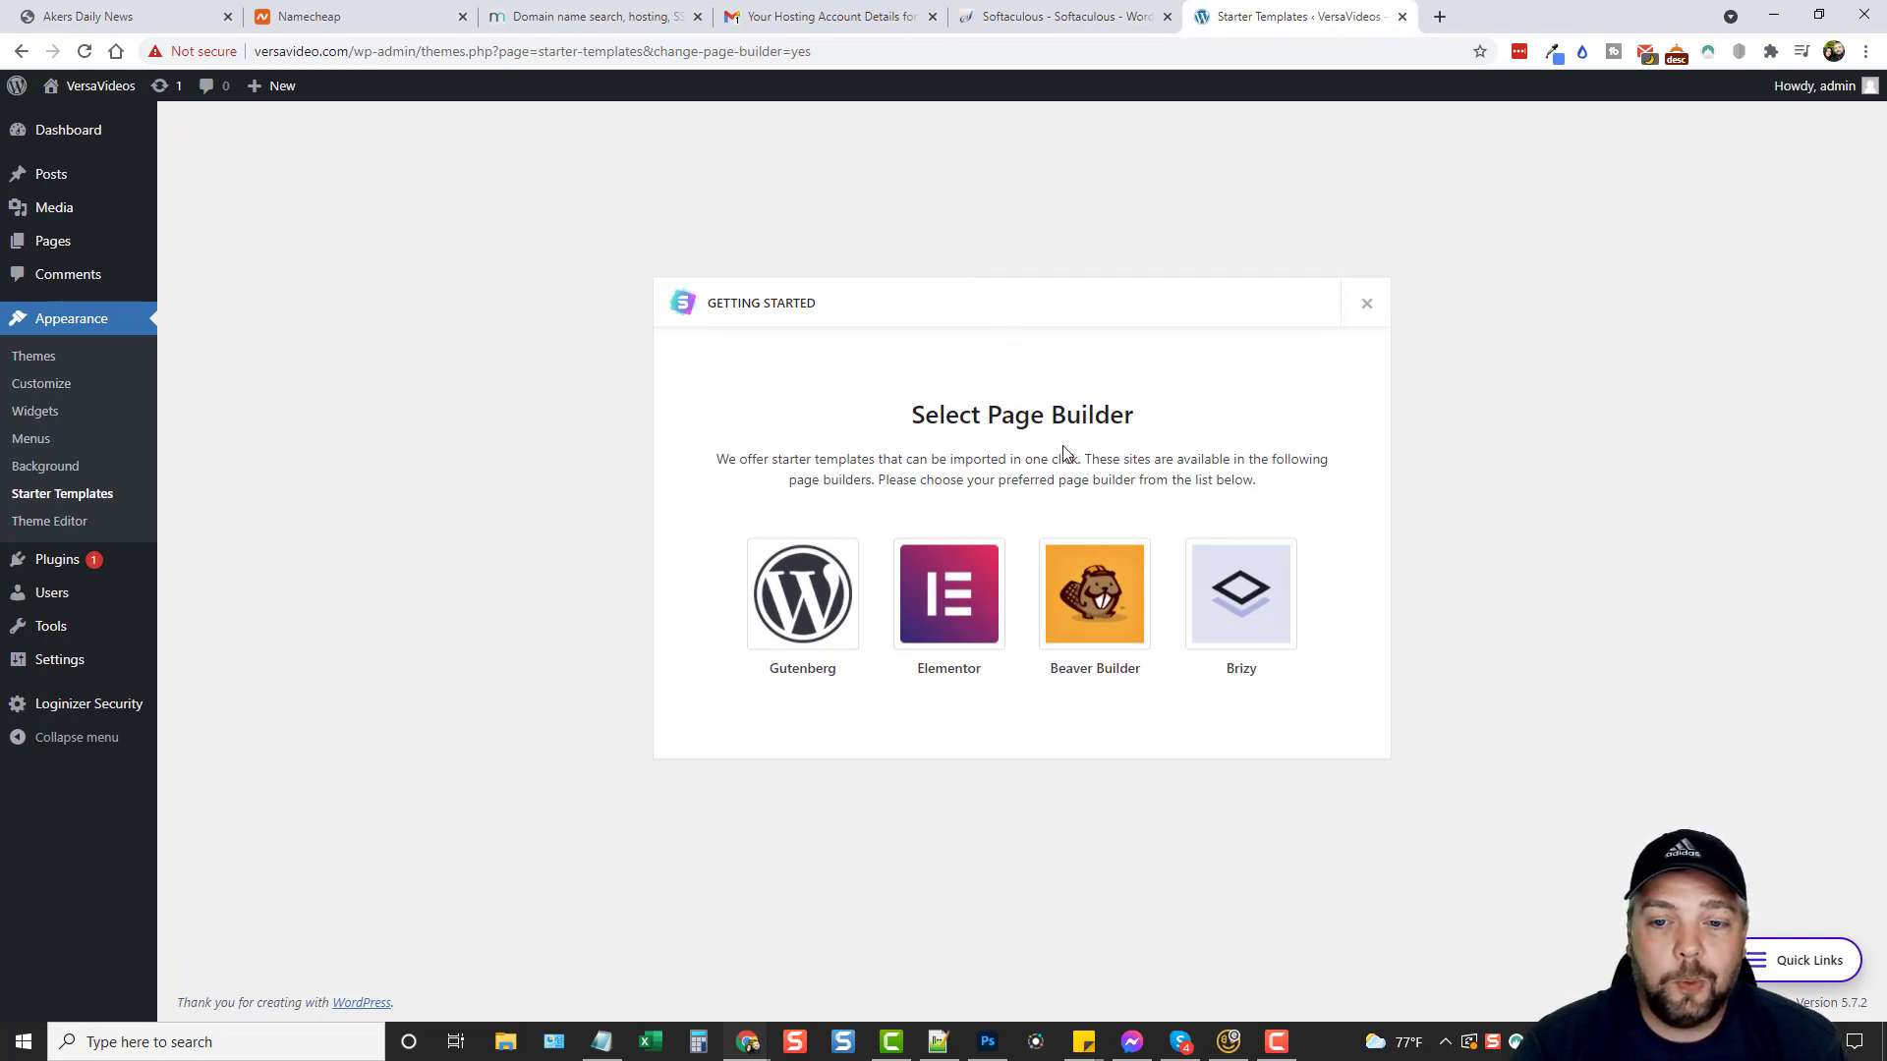
pyautogui.click(927, 594)
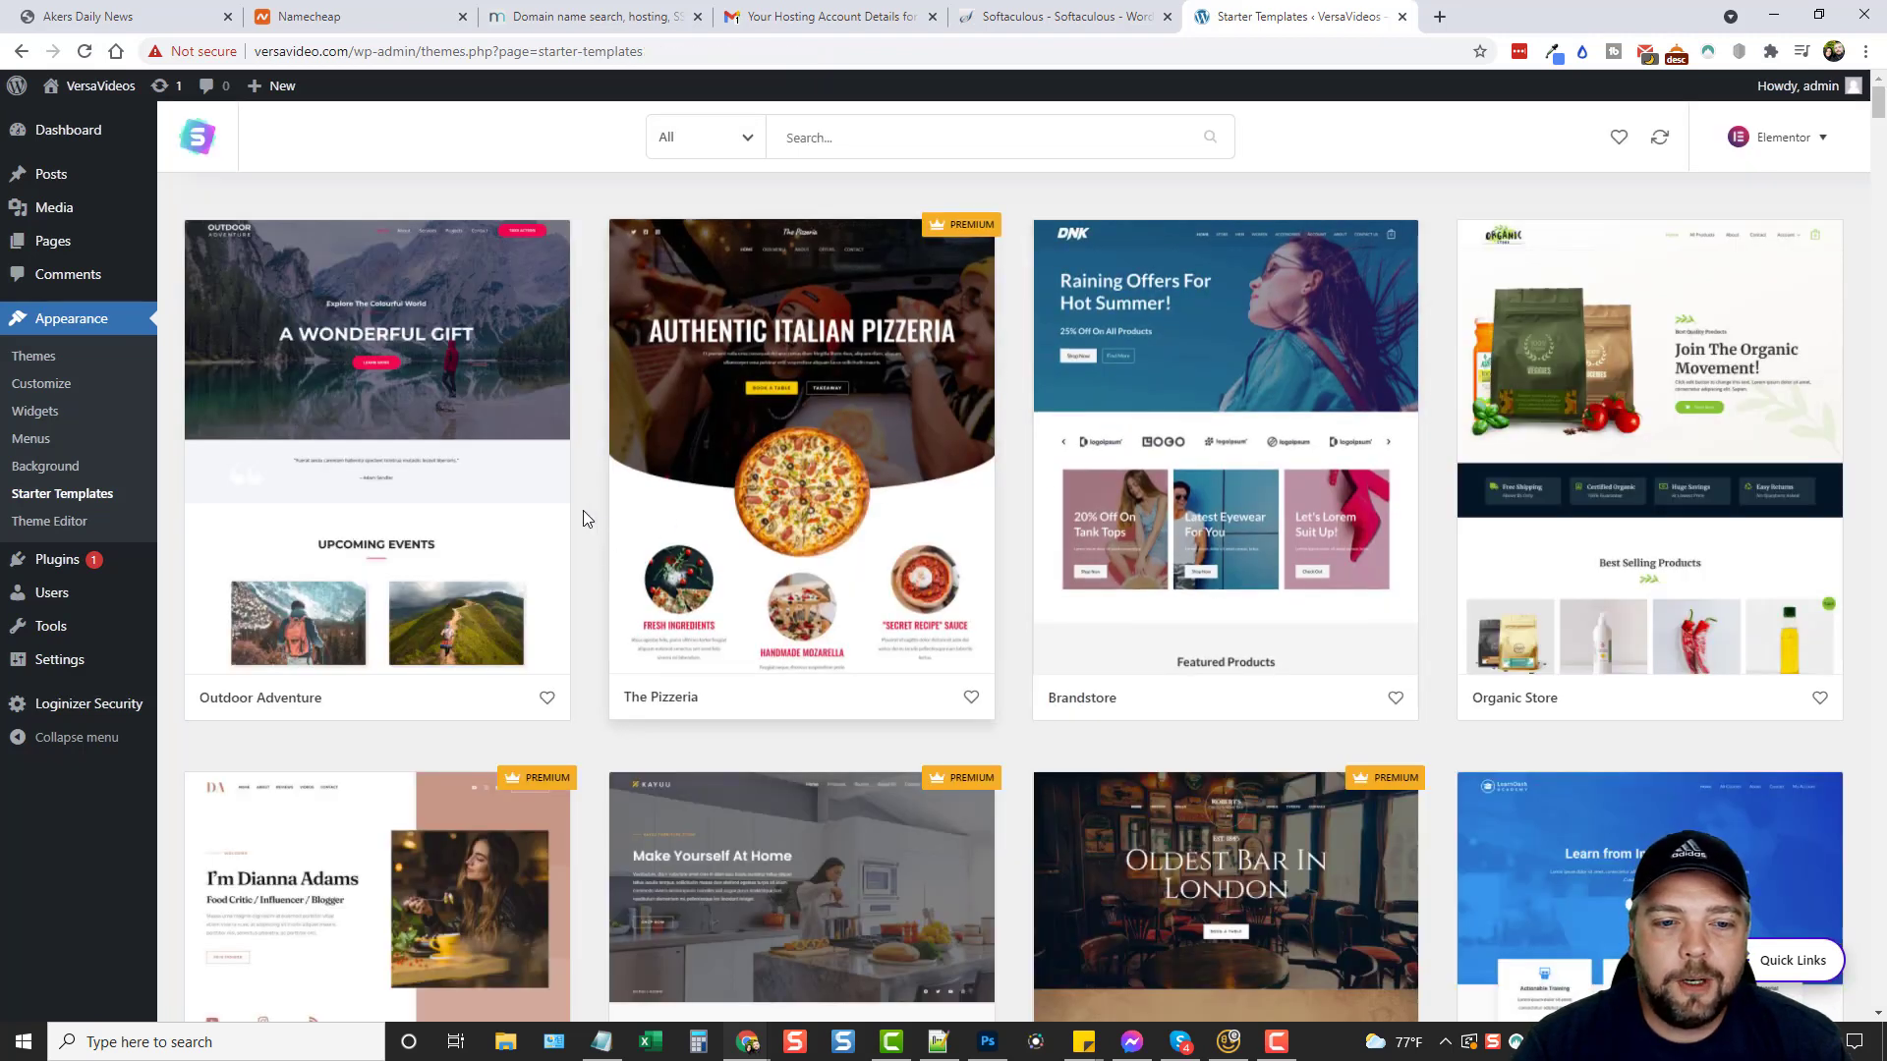
pyautogui.scroll(-5, 928, 555)
pyautogui.scroll(-3, 933, 555)
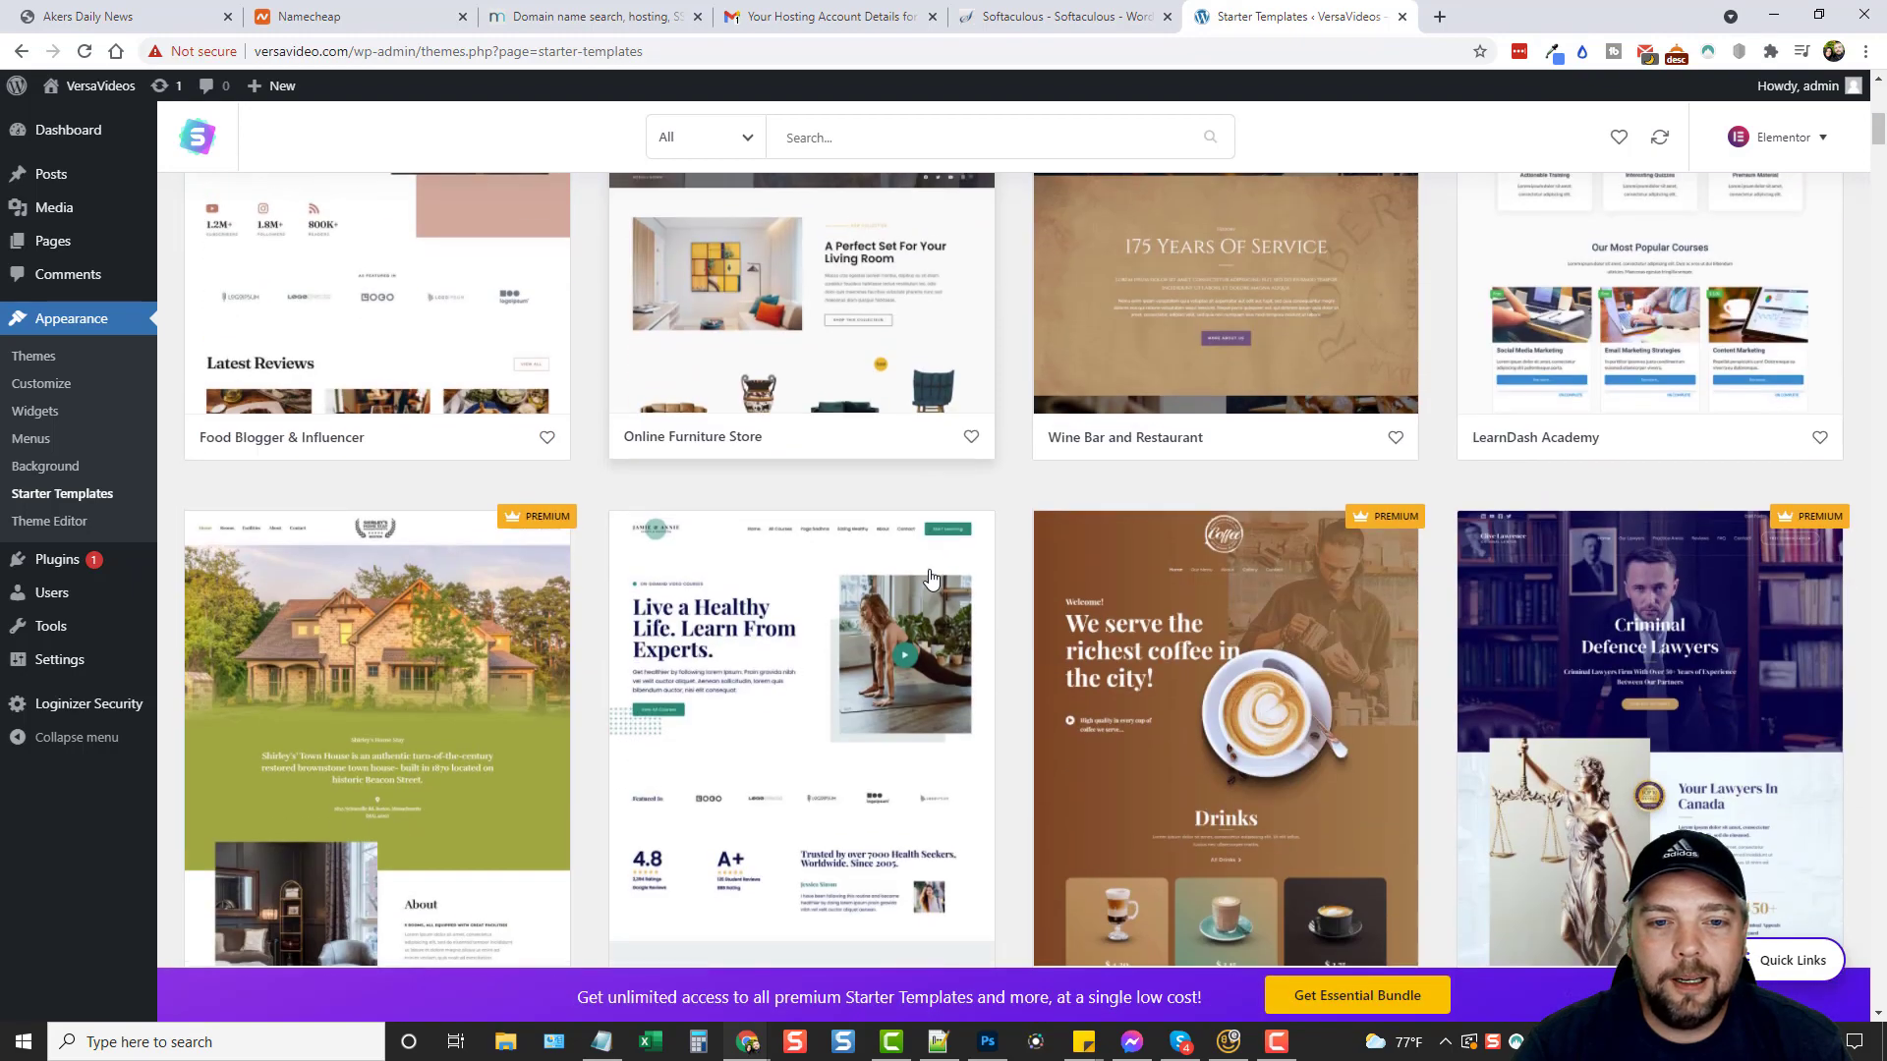
pyautogui.scroll(8, 982, 589)
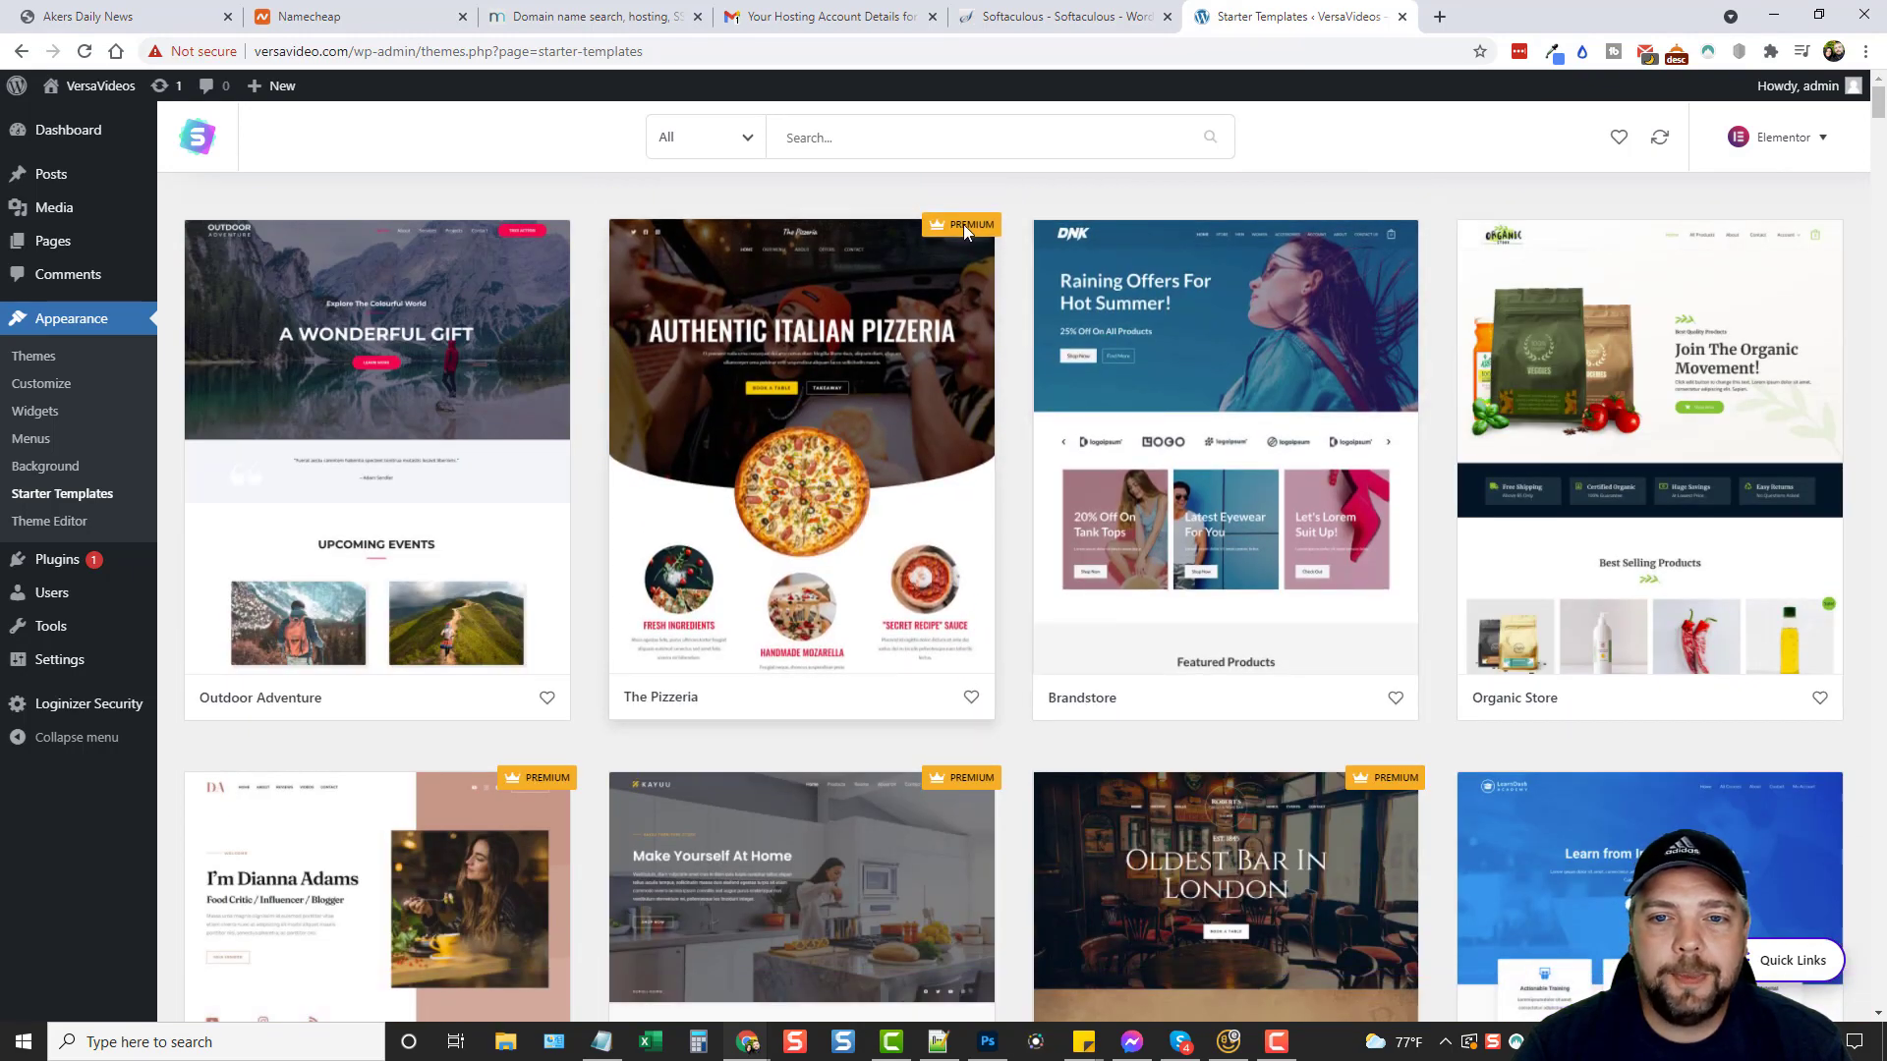
# Filter the templates to free ones and scroll down to the Mountain card.
pyautogui.moveTo(969, 224)
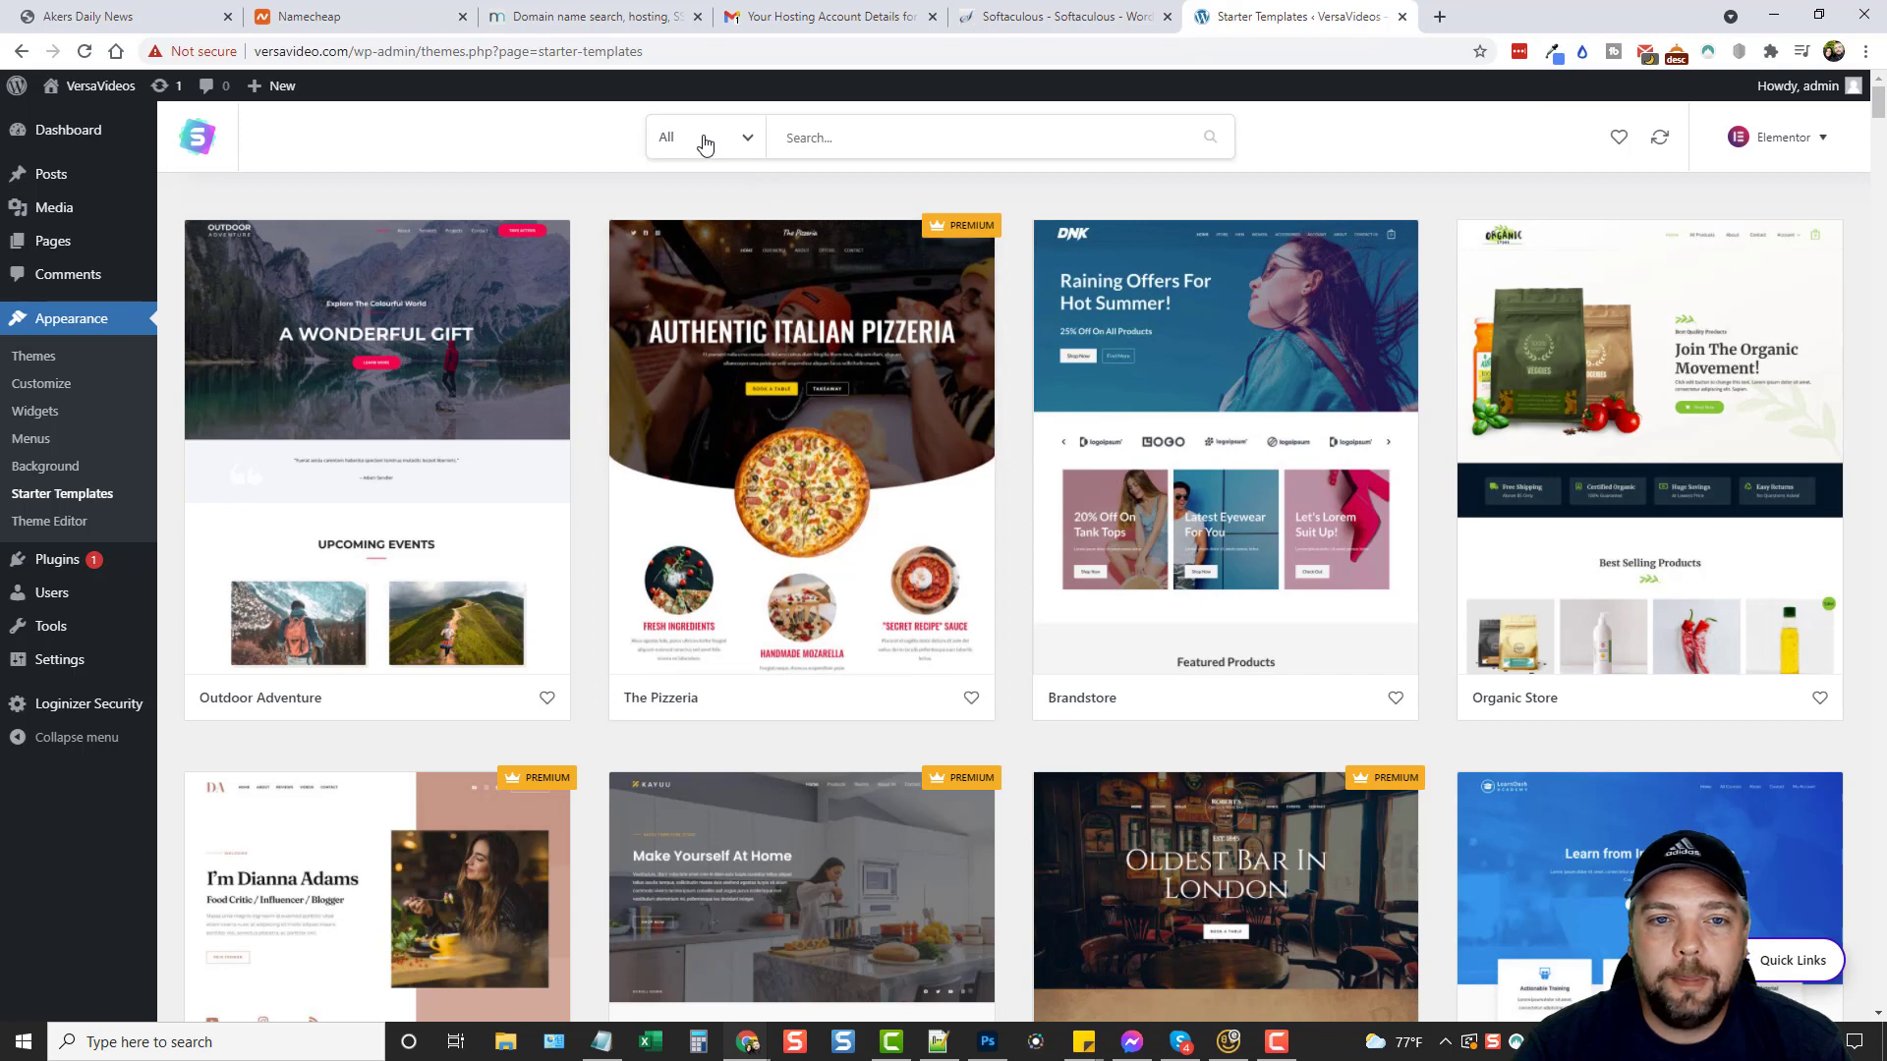
pyautogui.click(745, 146)
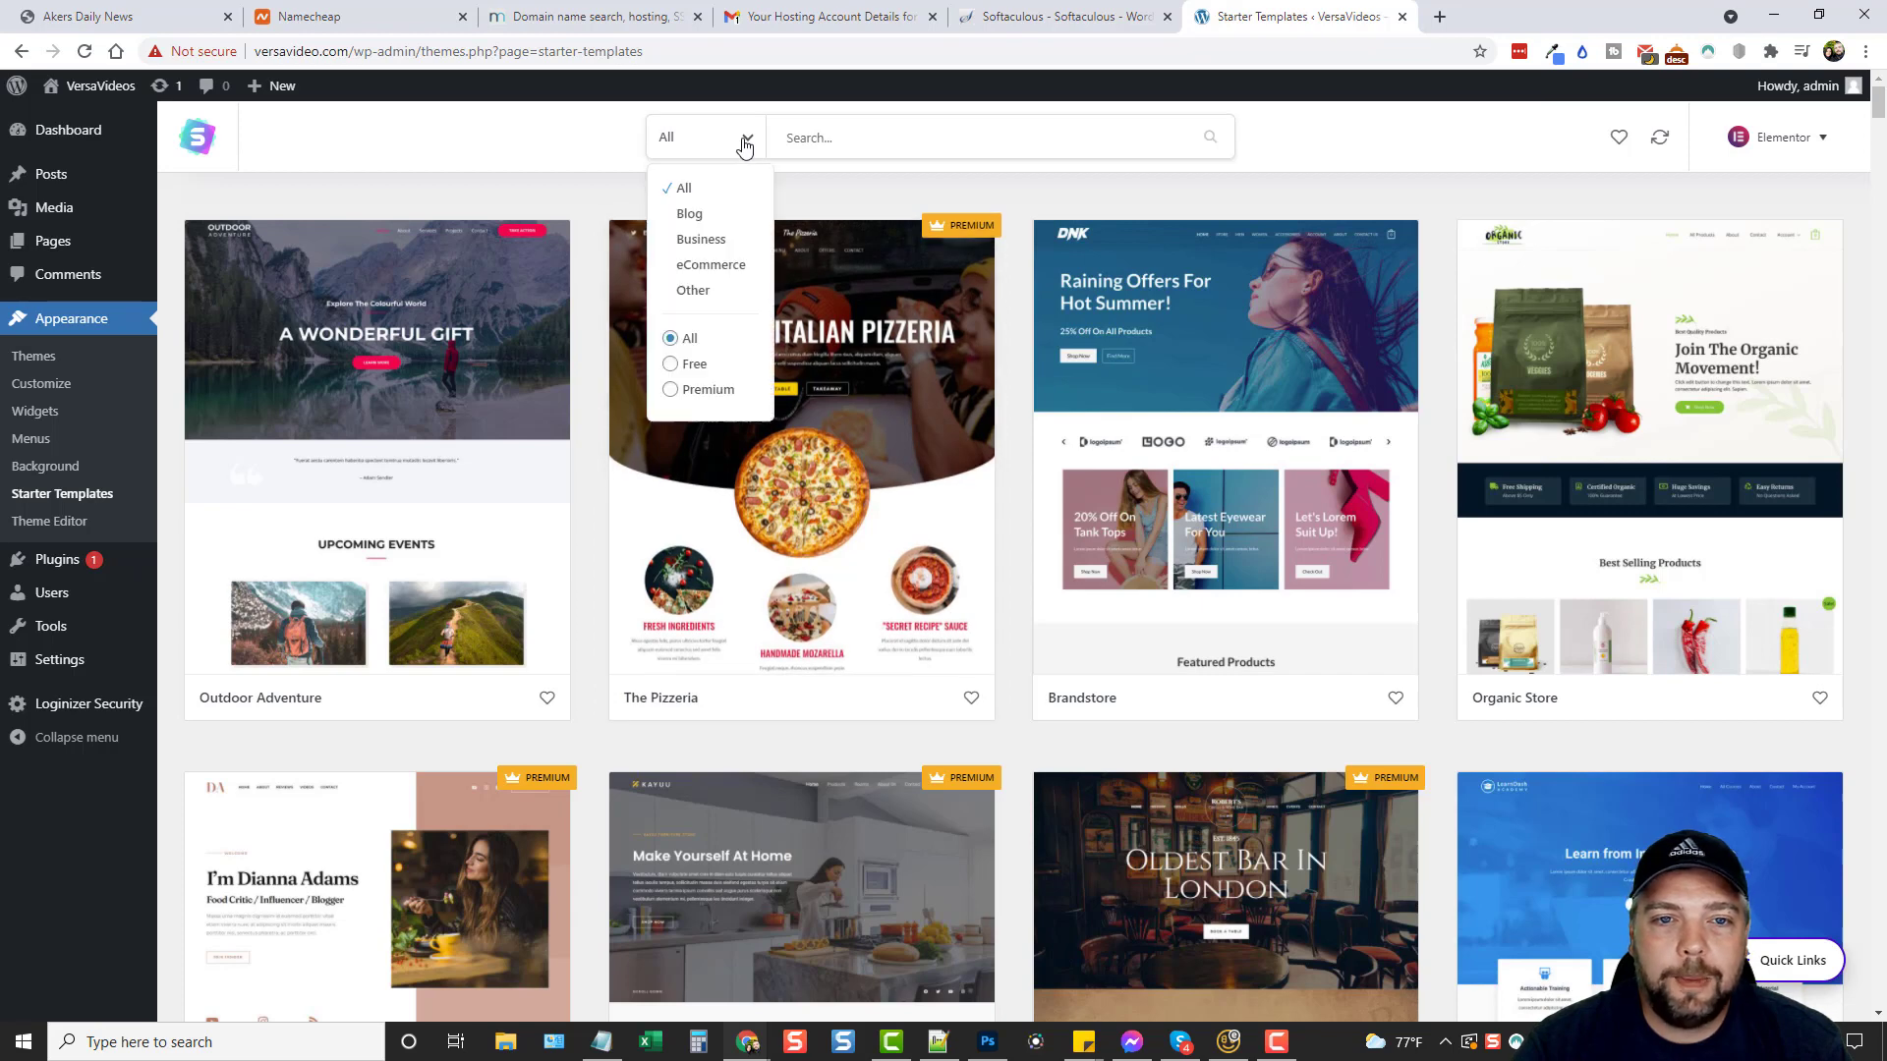
pyautogui.click(693, 365)
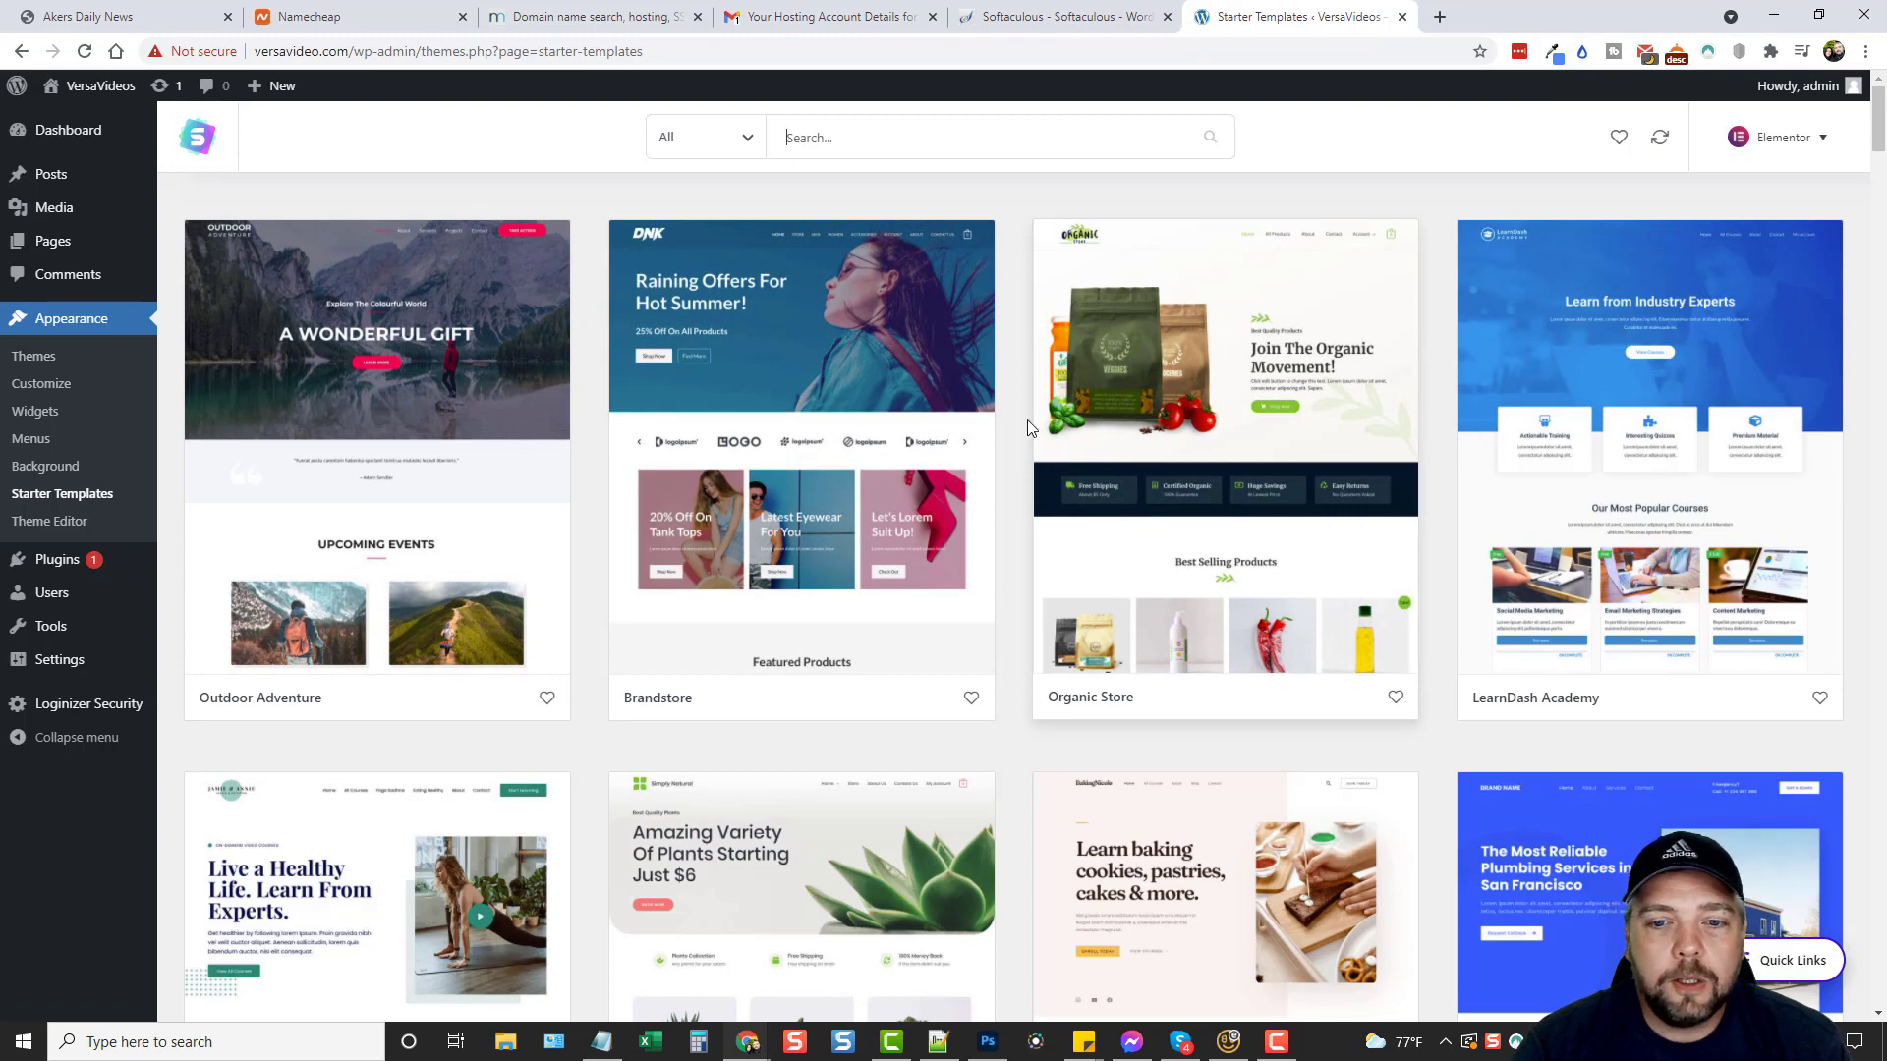
pyautogui.scroll(-3, 1000, 502)
pyautogui.scroll(-6, 1003, 531)
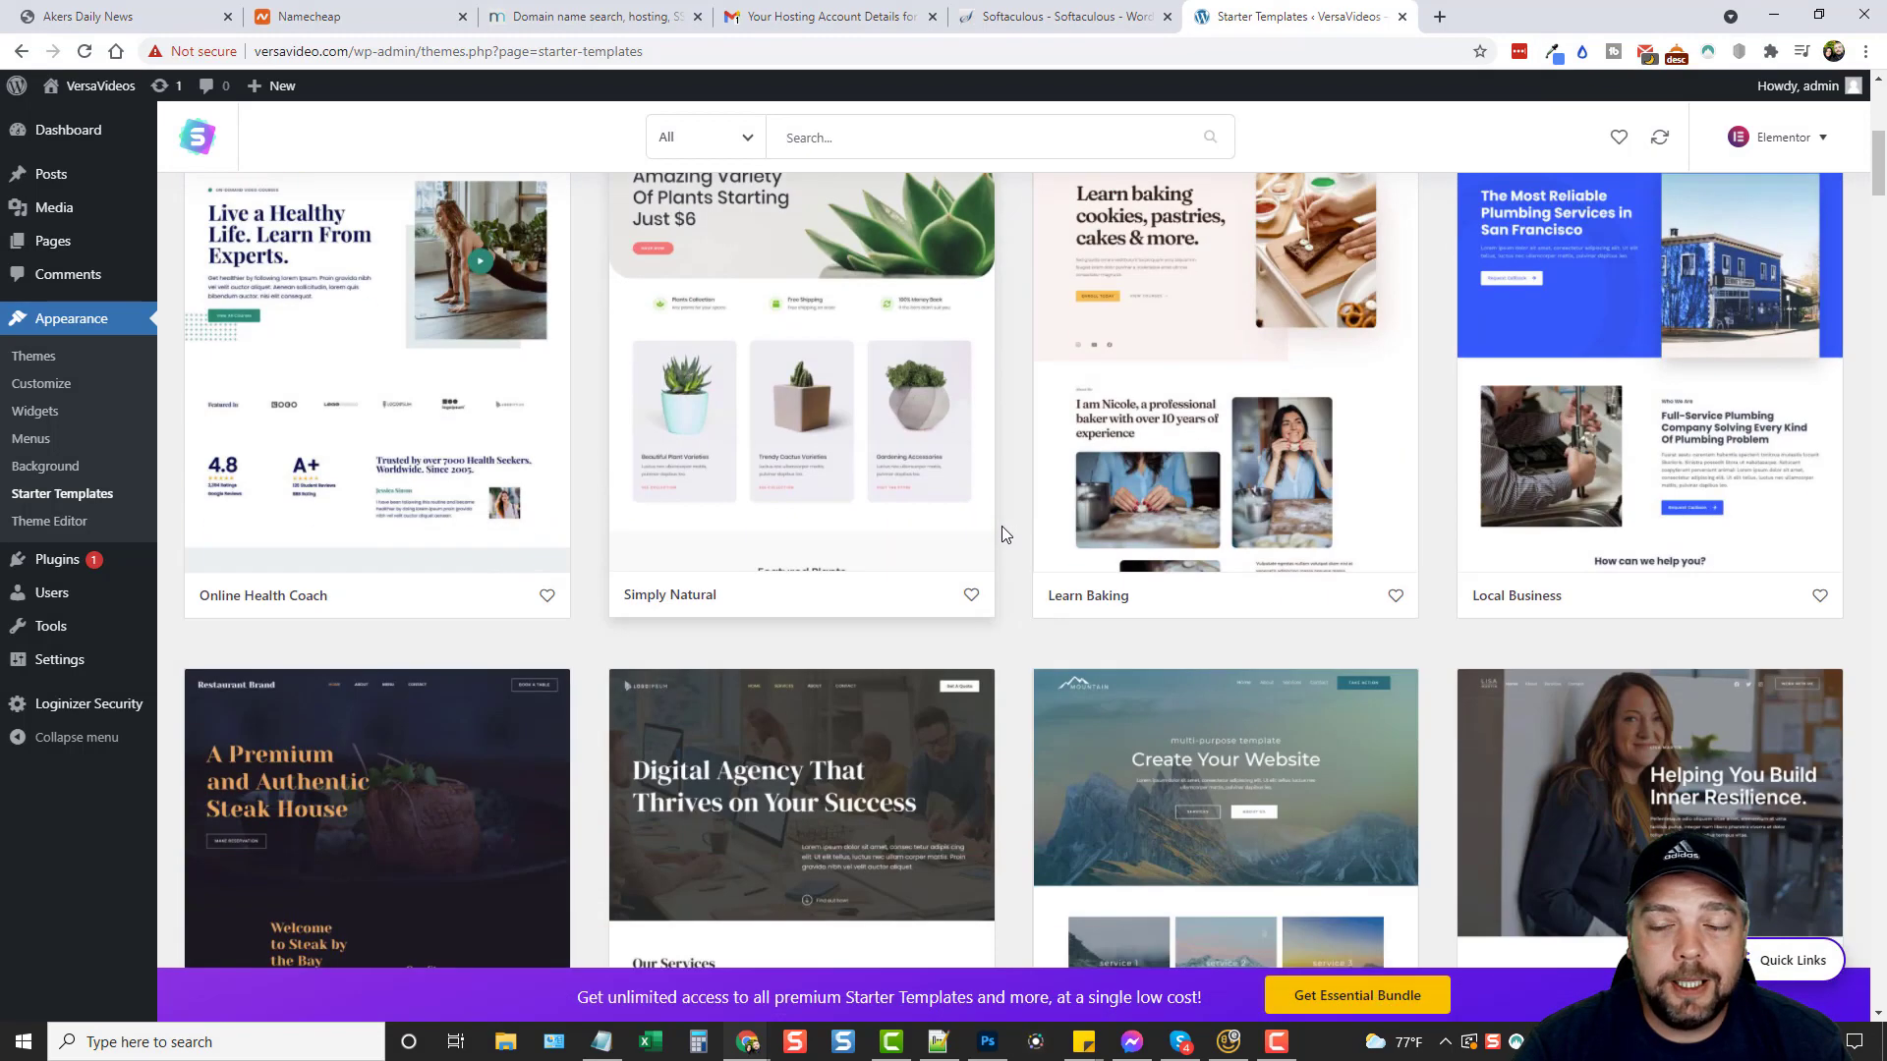
pyautogui.scroll(-5, 992, 589)
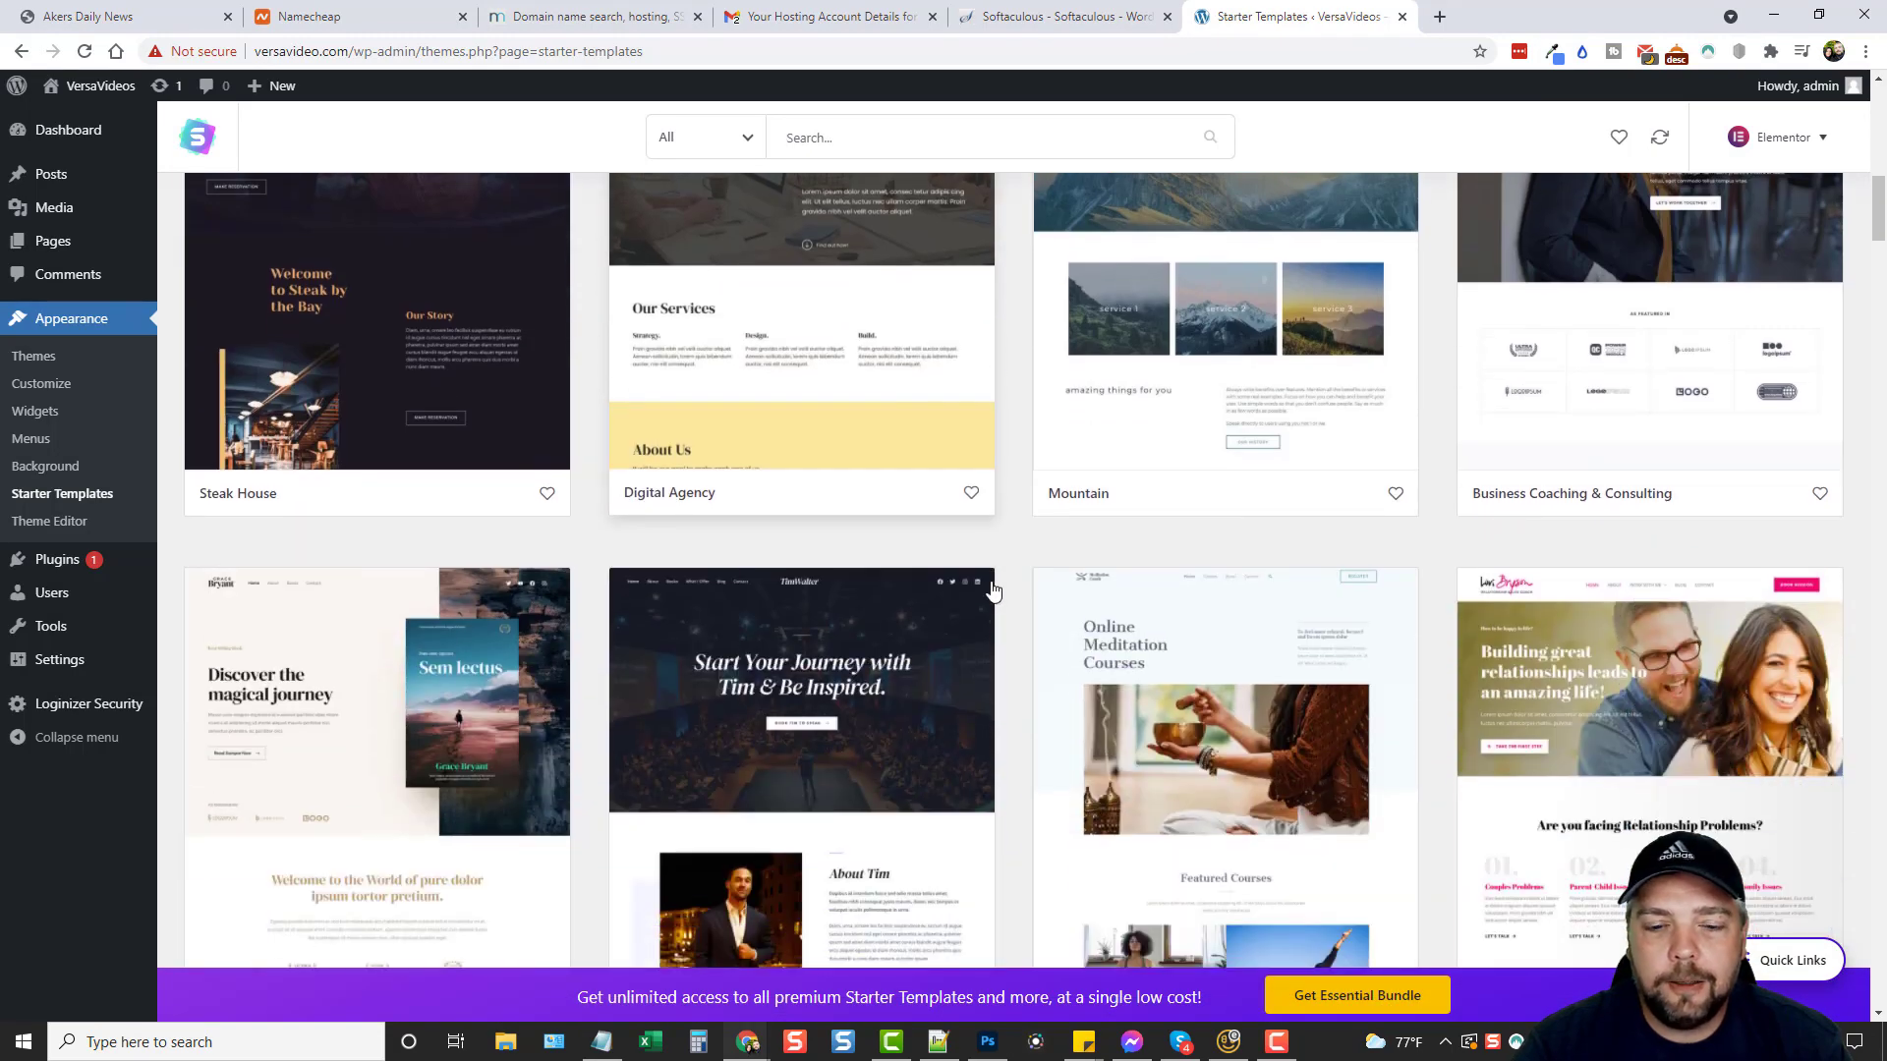
pyautogui.scroll(5, 993, 590)
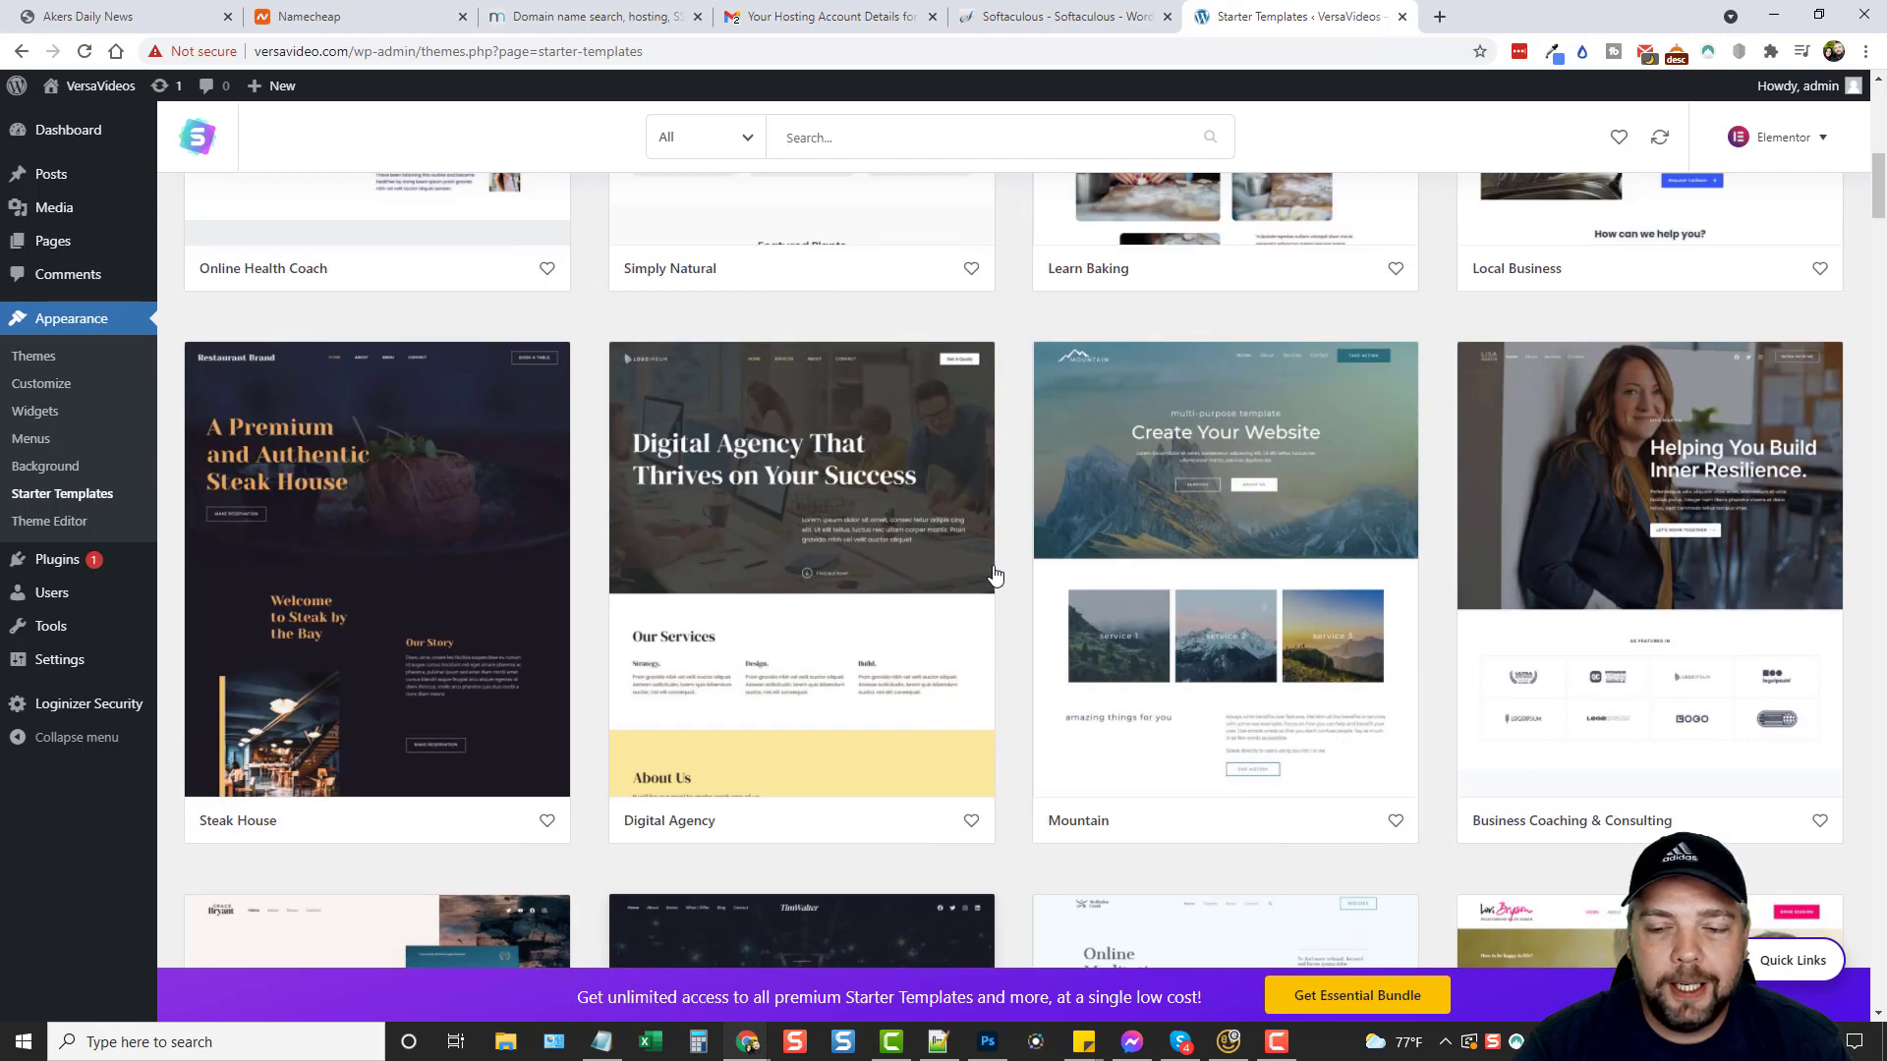
# Preview the Mountain template's About, Services, Contact and Home pages, then import the complete site.
pyautogui.click(1244, 549)
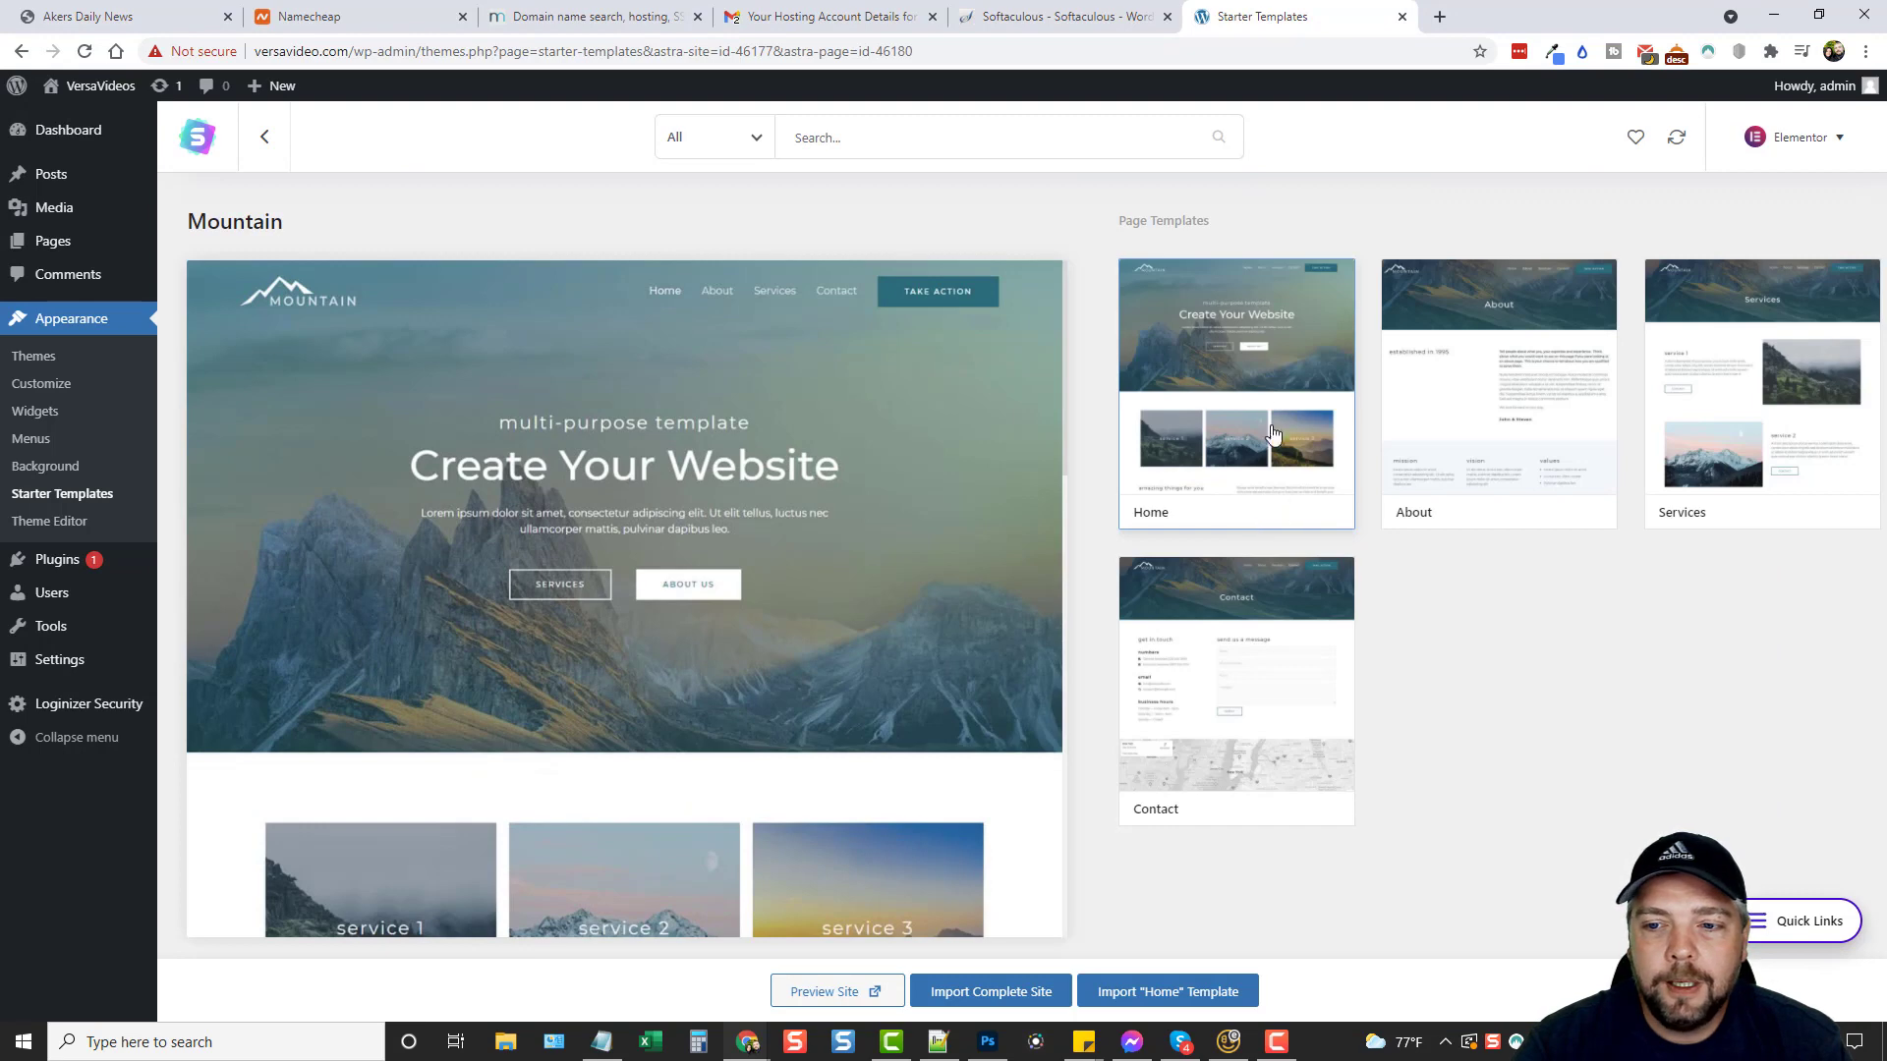
pyautogui.click(1504, 398)
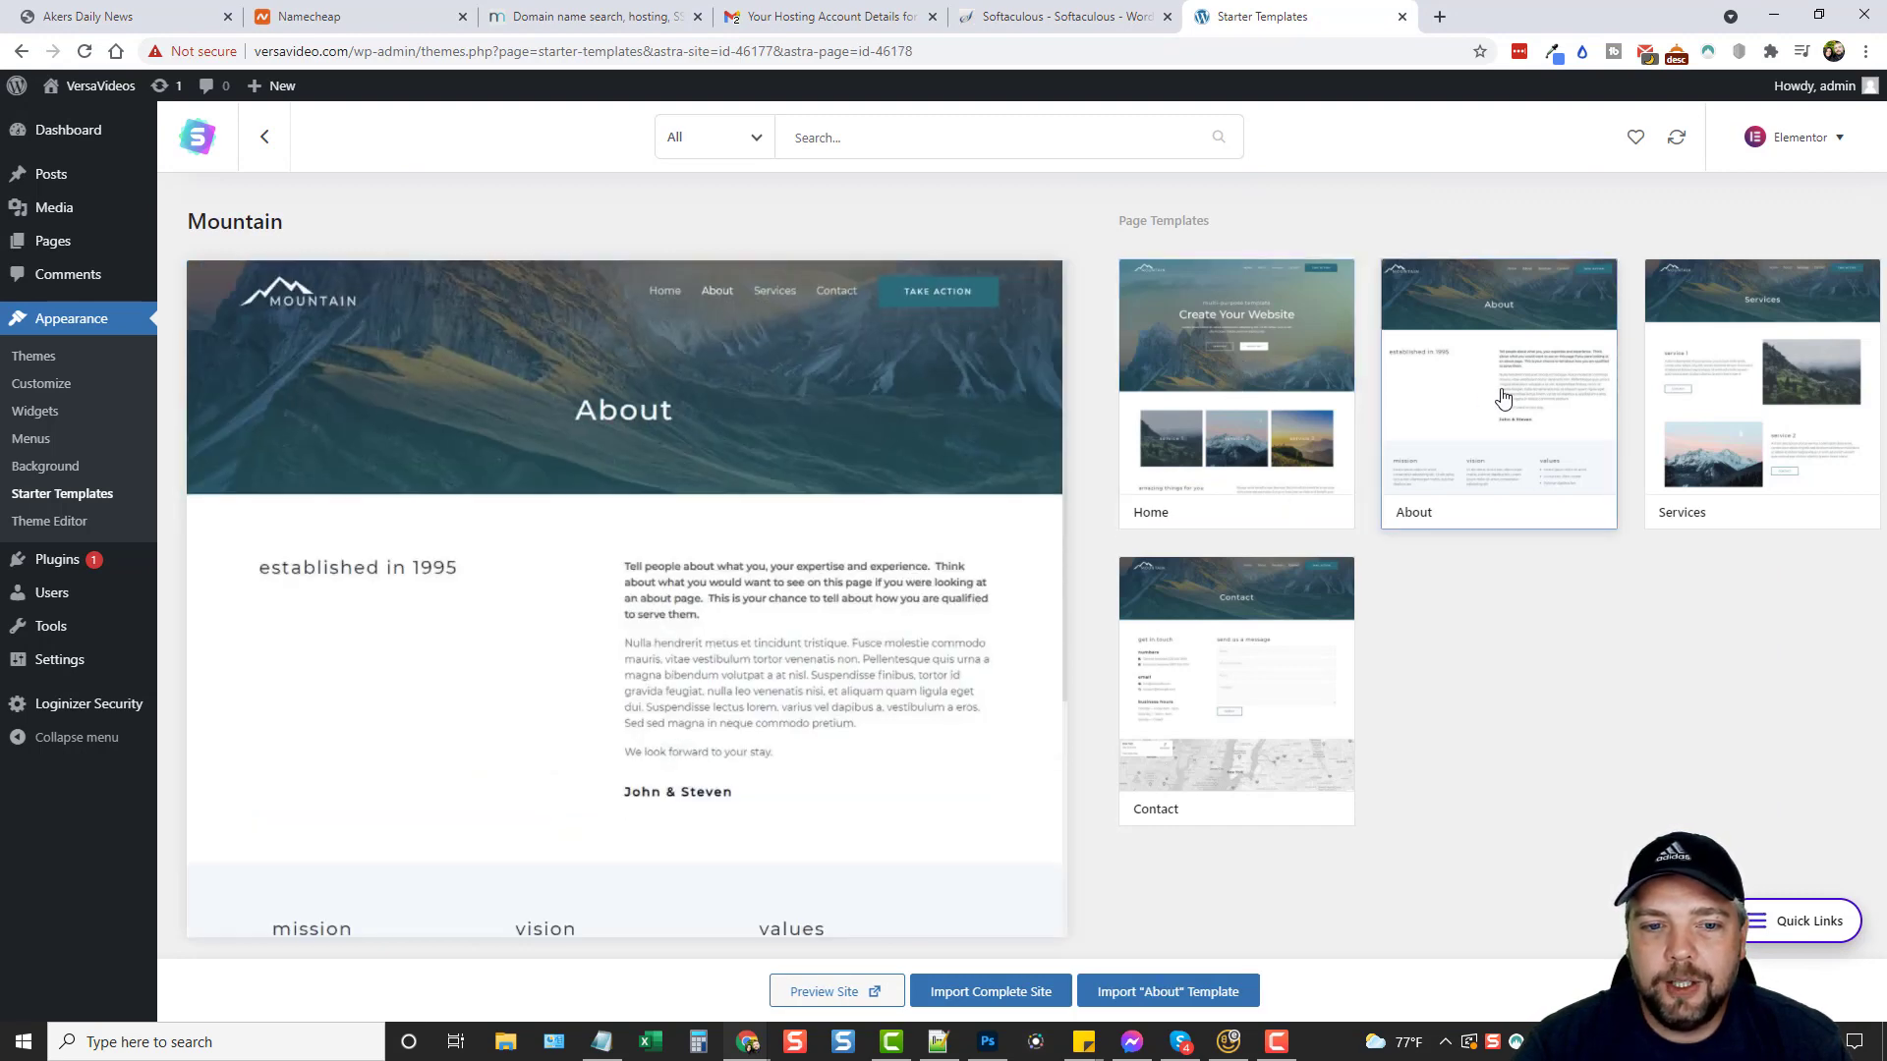
pyautogui.click(1729, 398)
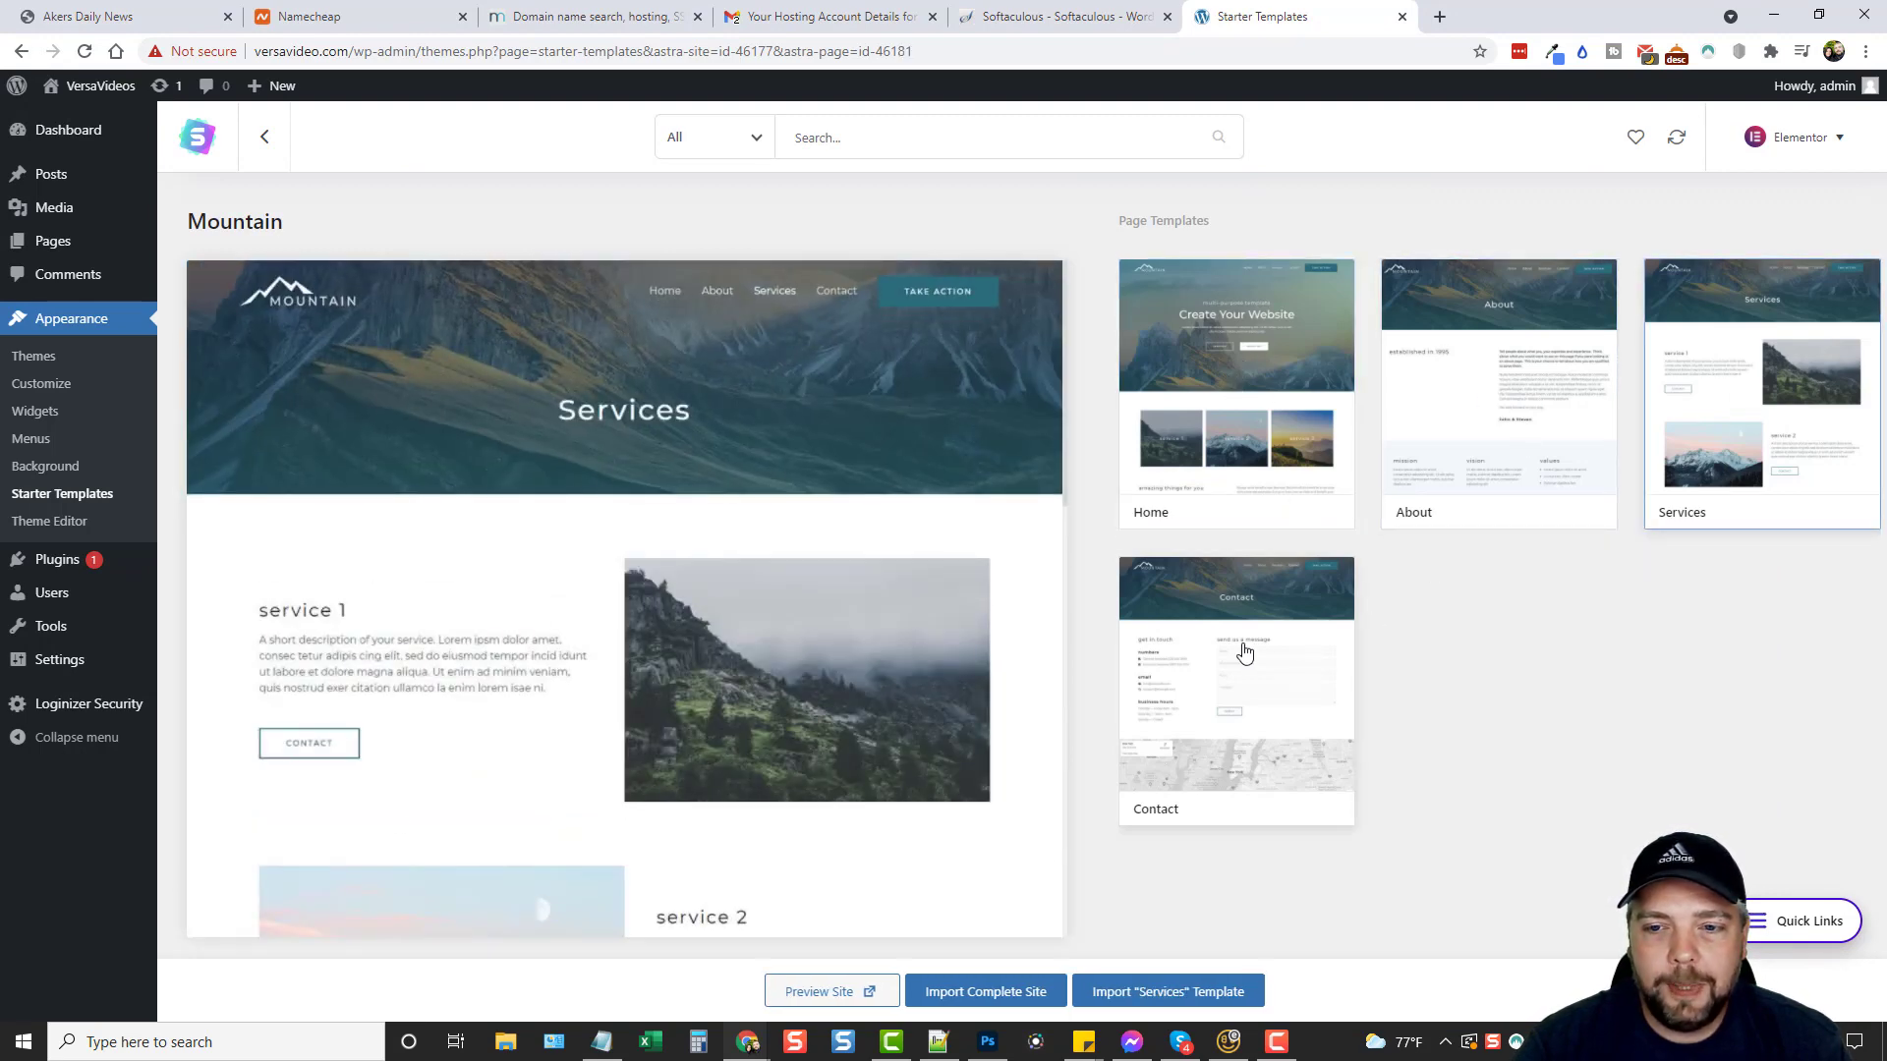
pyautogui.click(1247, 650)
pyautogui.click(1191, 438)
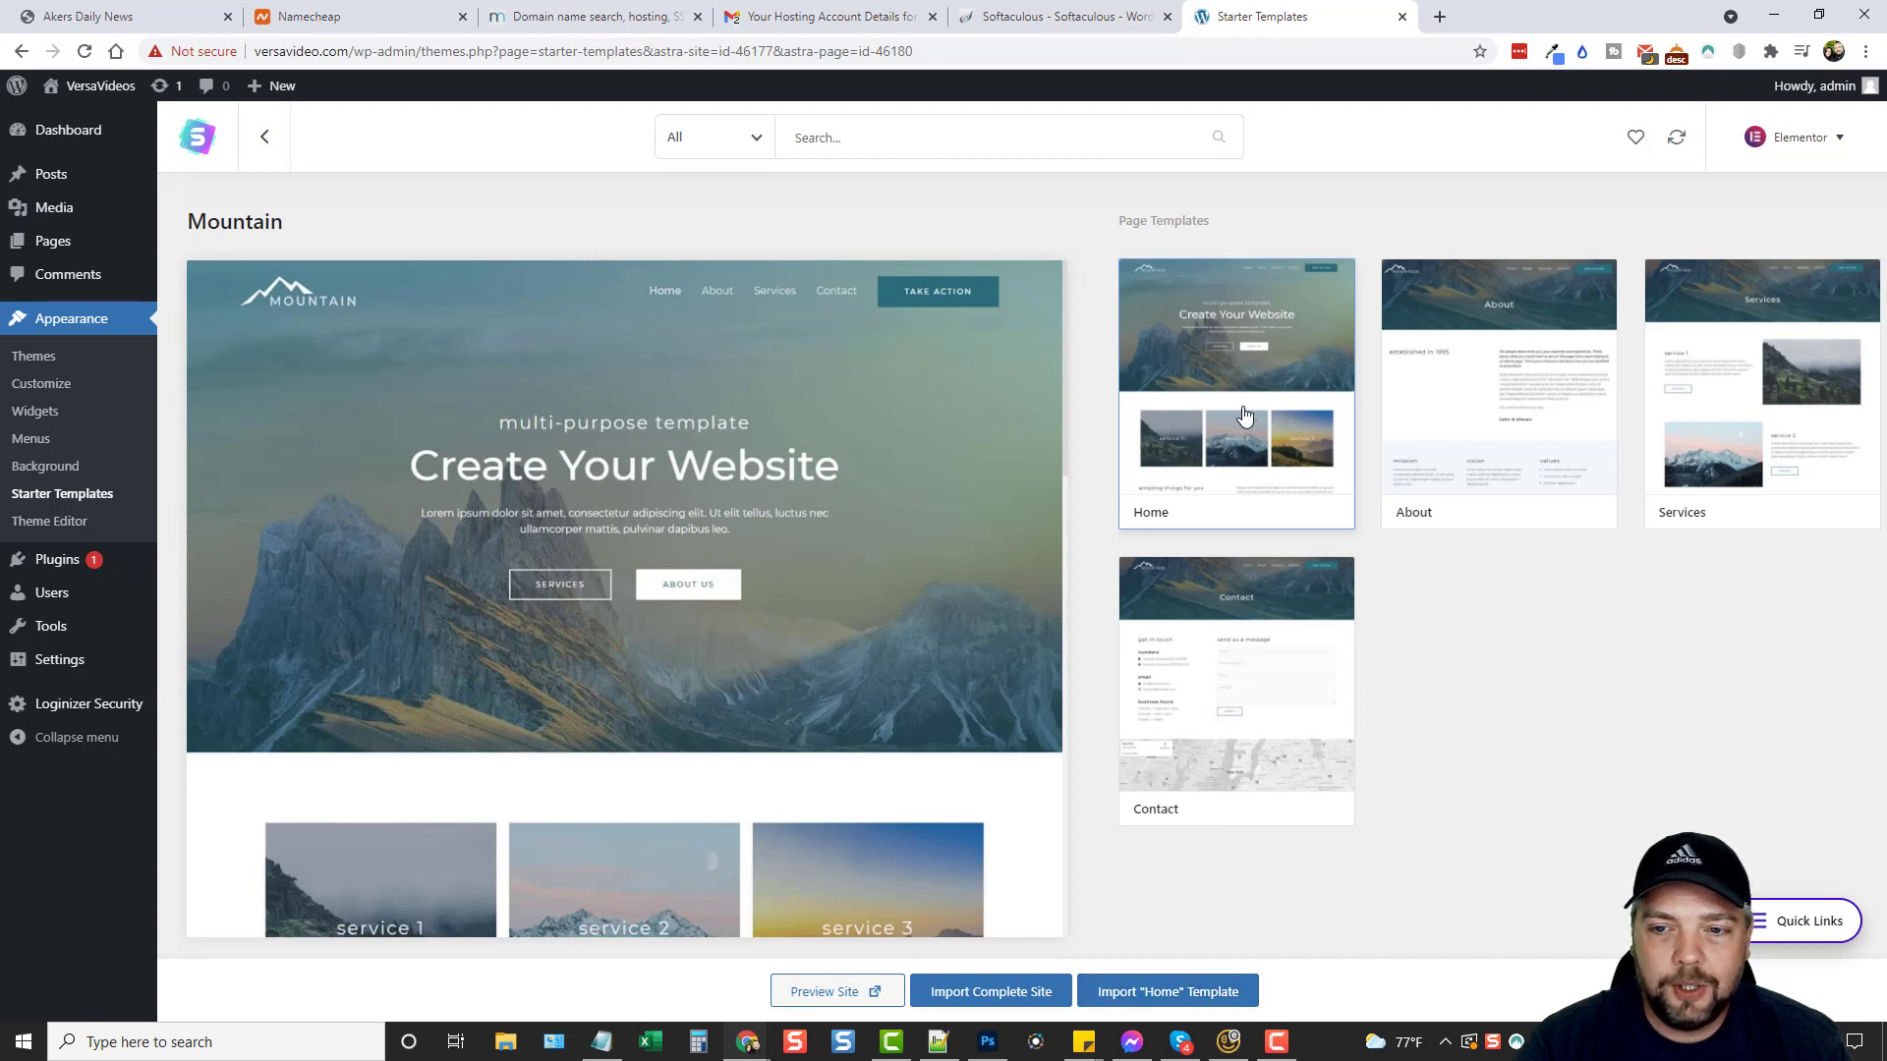
pyautogui.click(1456, 410)
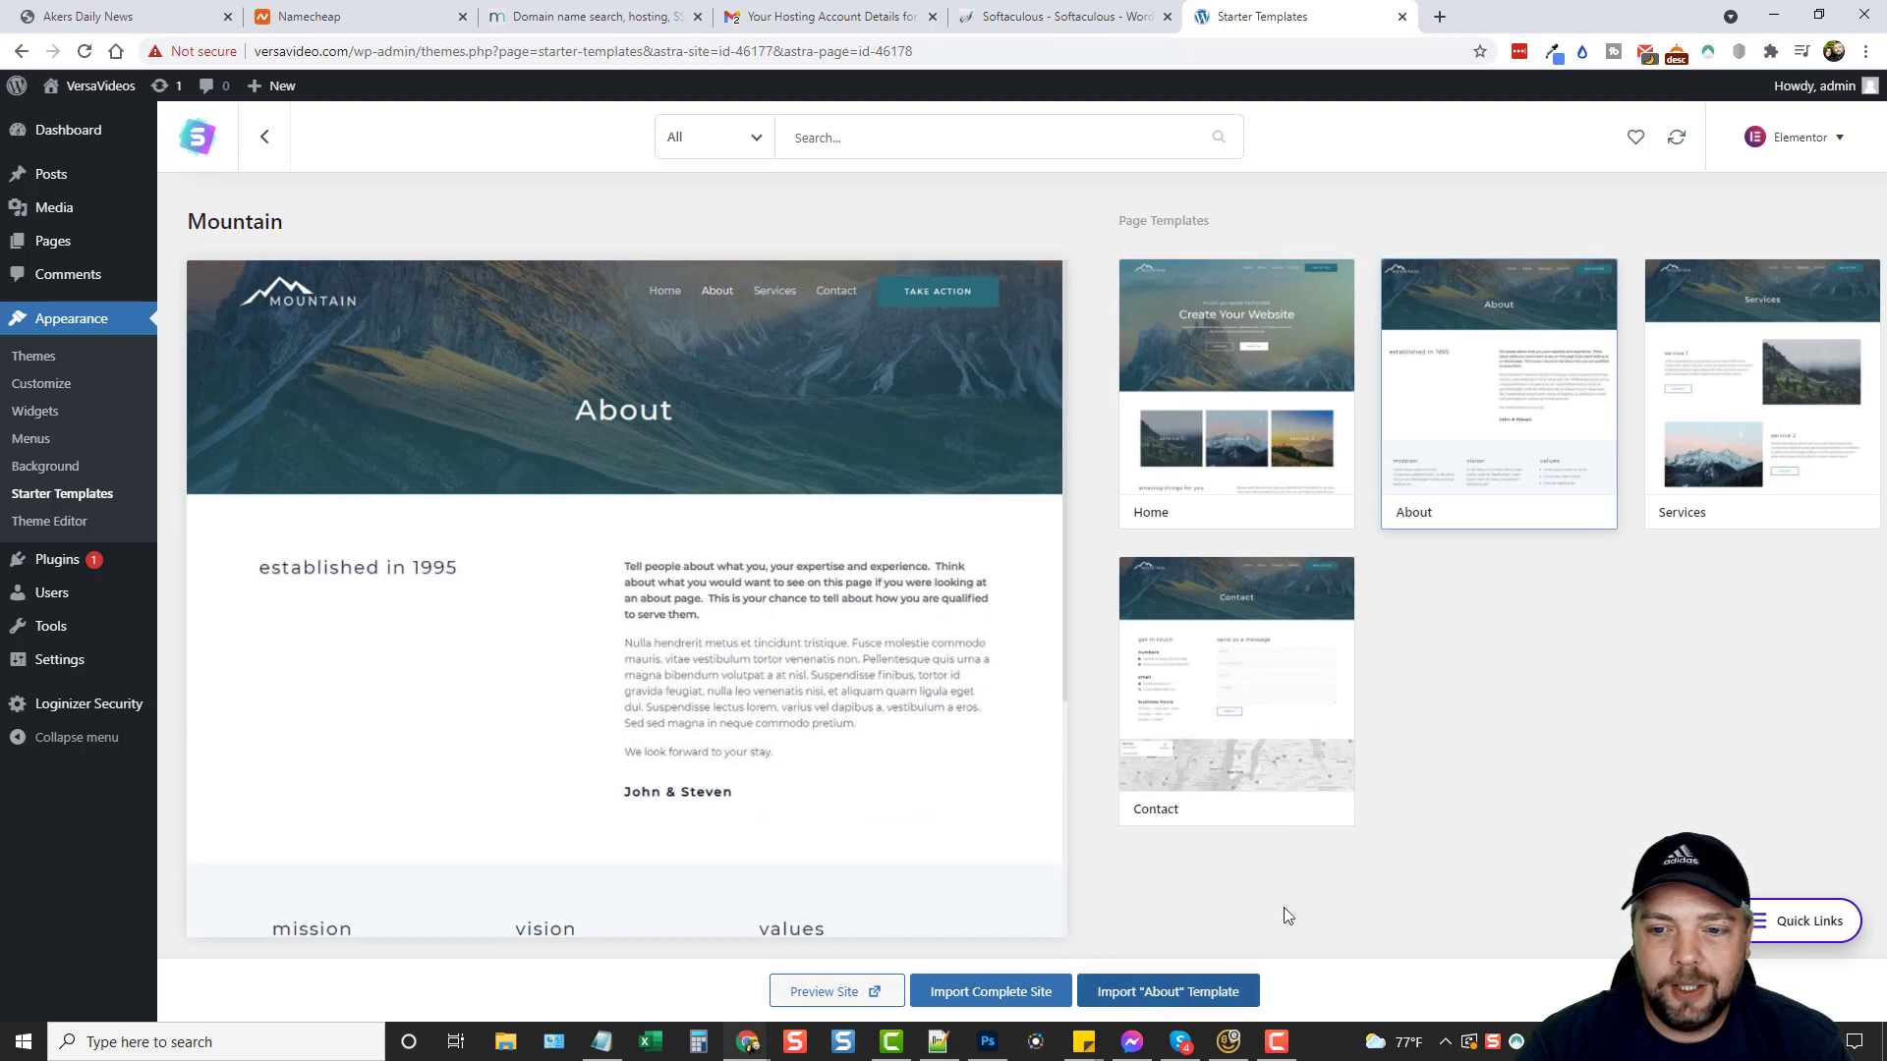
pyautogui.click(1218, 396)
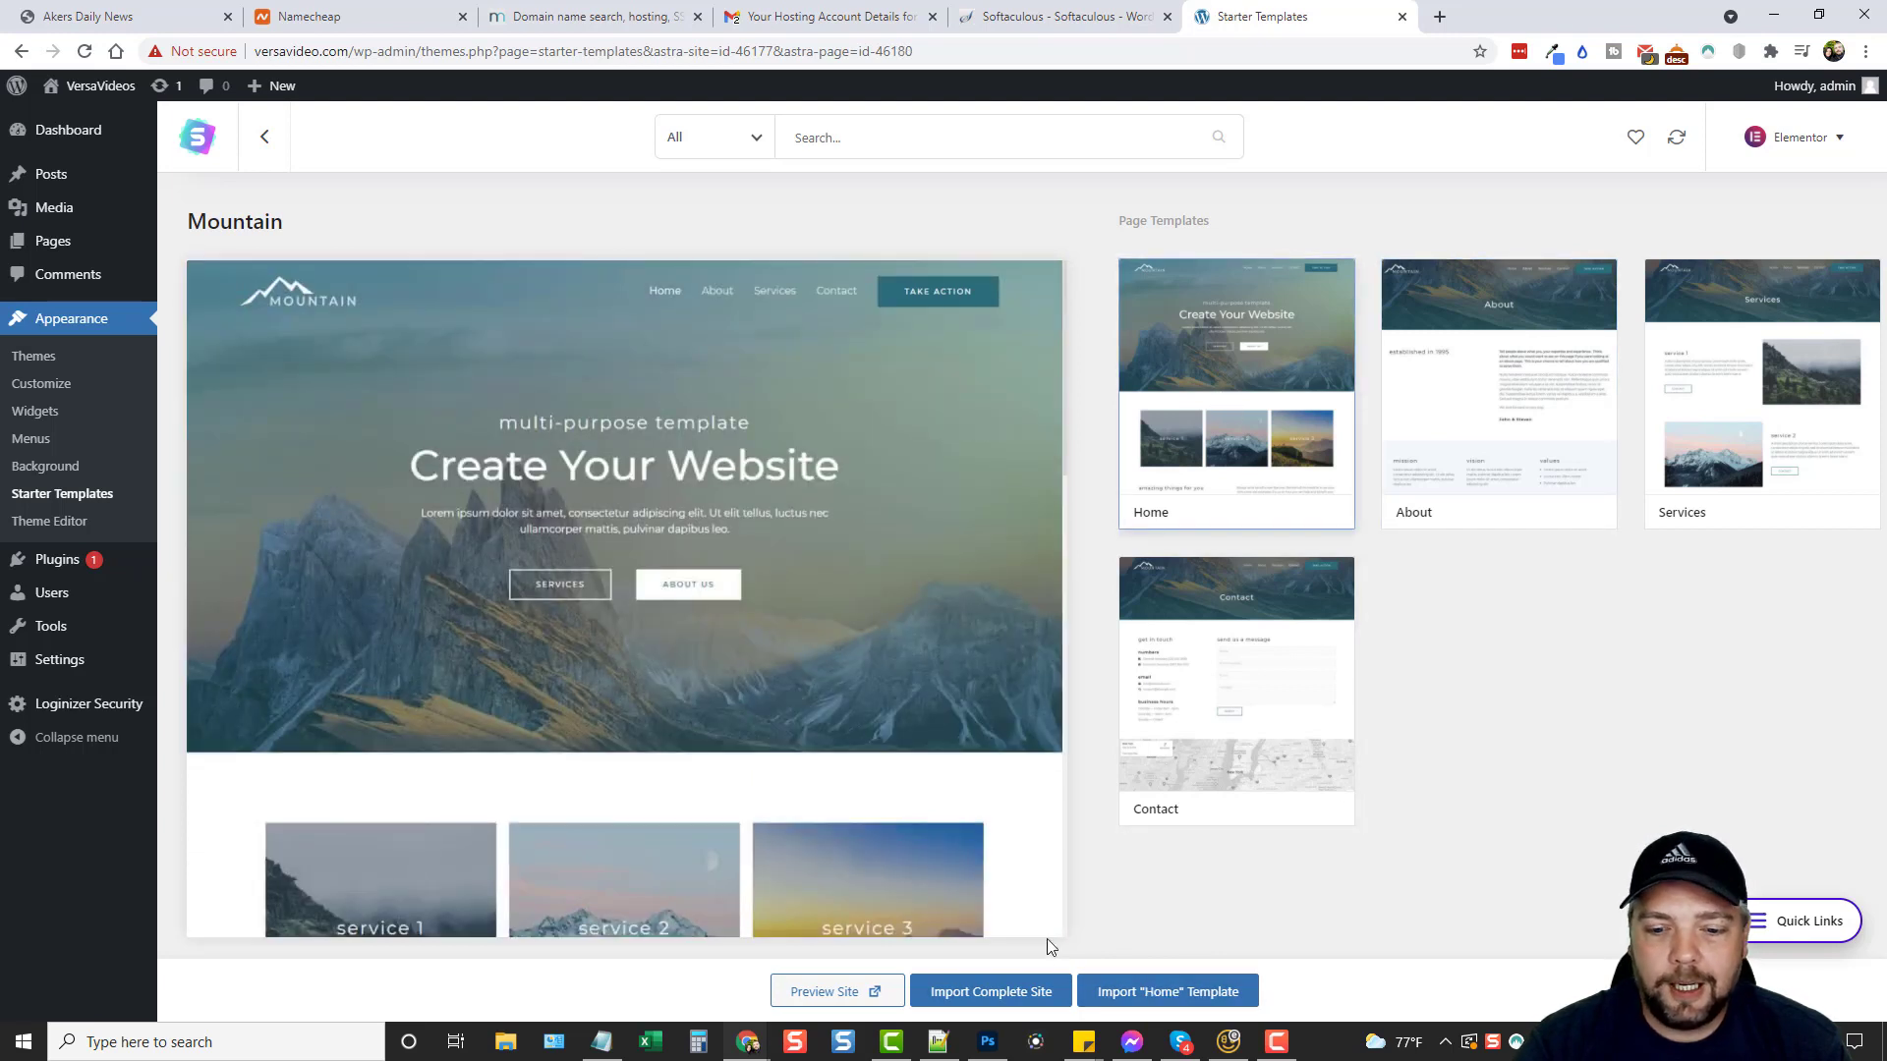
pyautogui.click(1014, 1001)
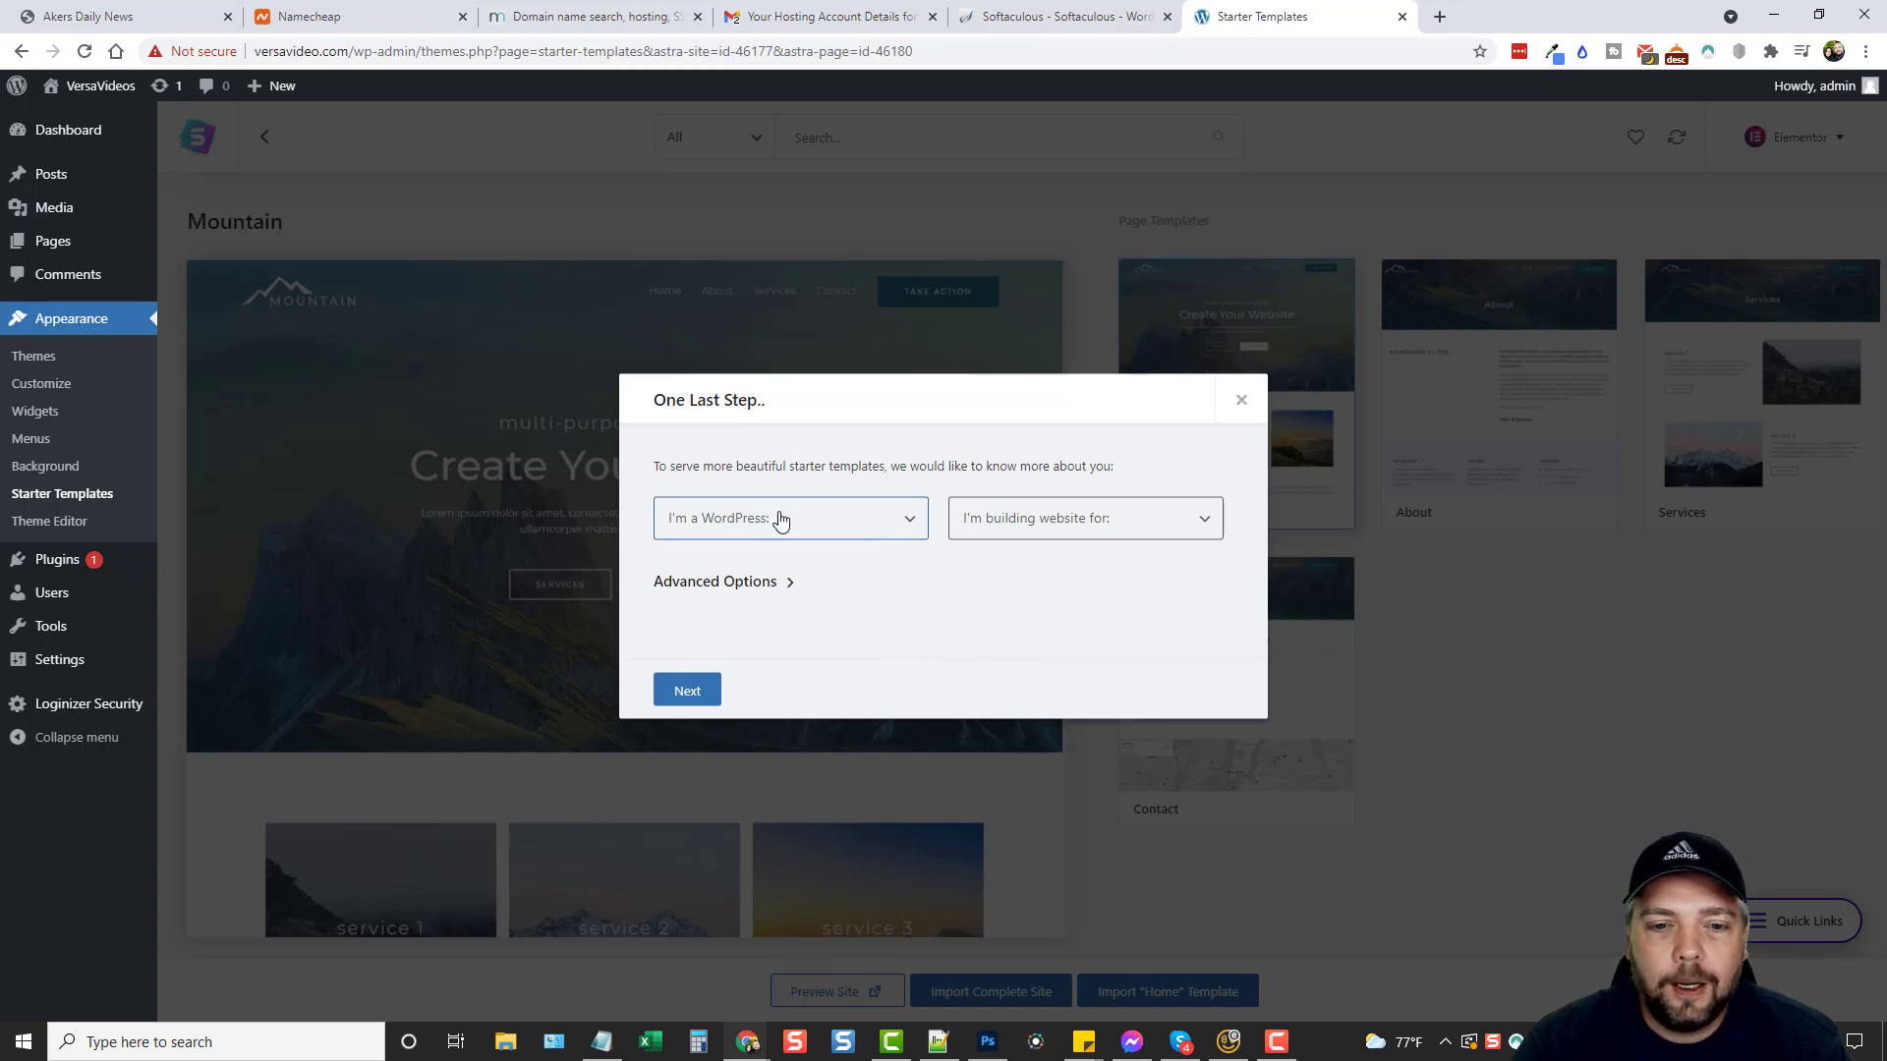
# Choose Beginner experience and Myself/My company, continue, and skip the name and email form.
pyautogui.click(880, 530)
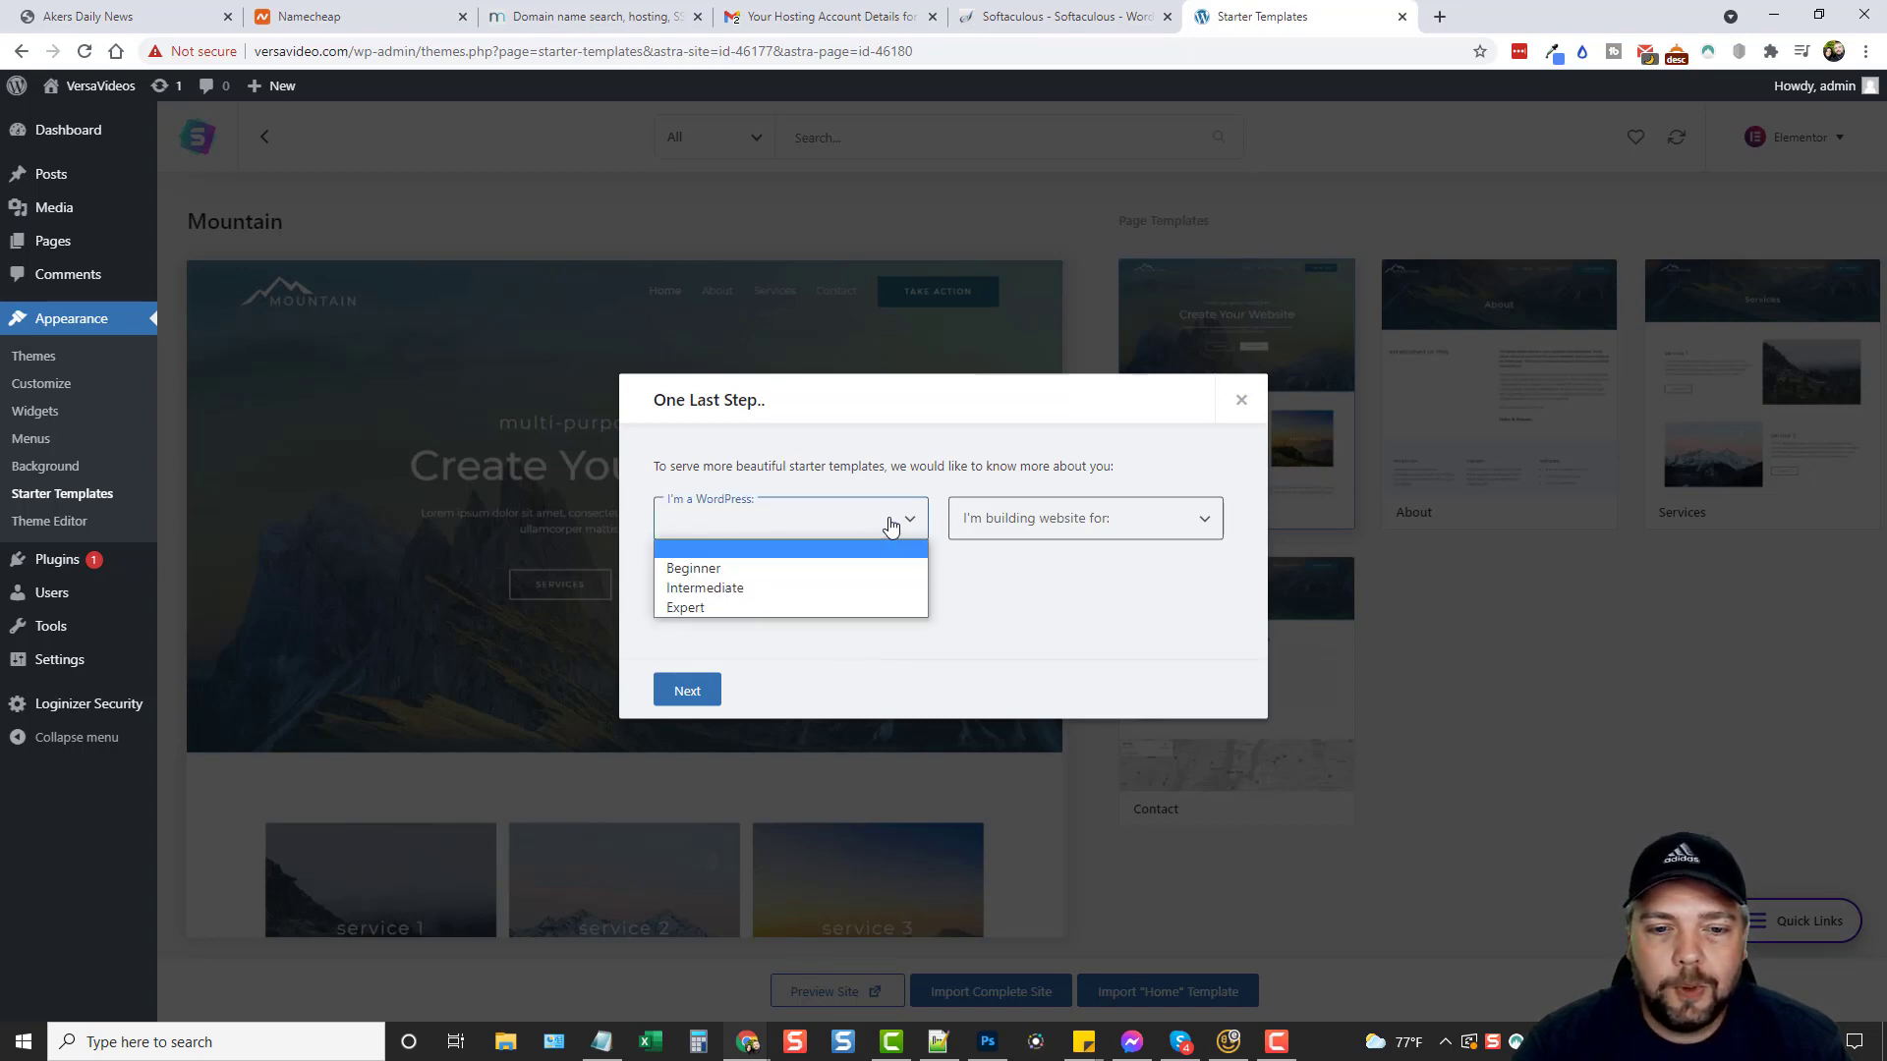
pyautogui.click(709, 570)
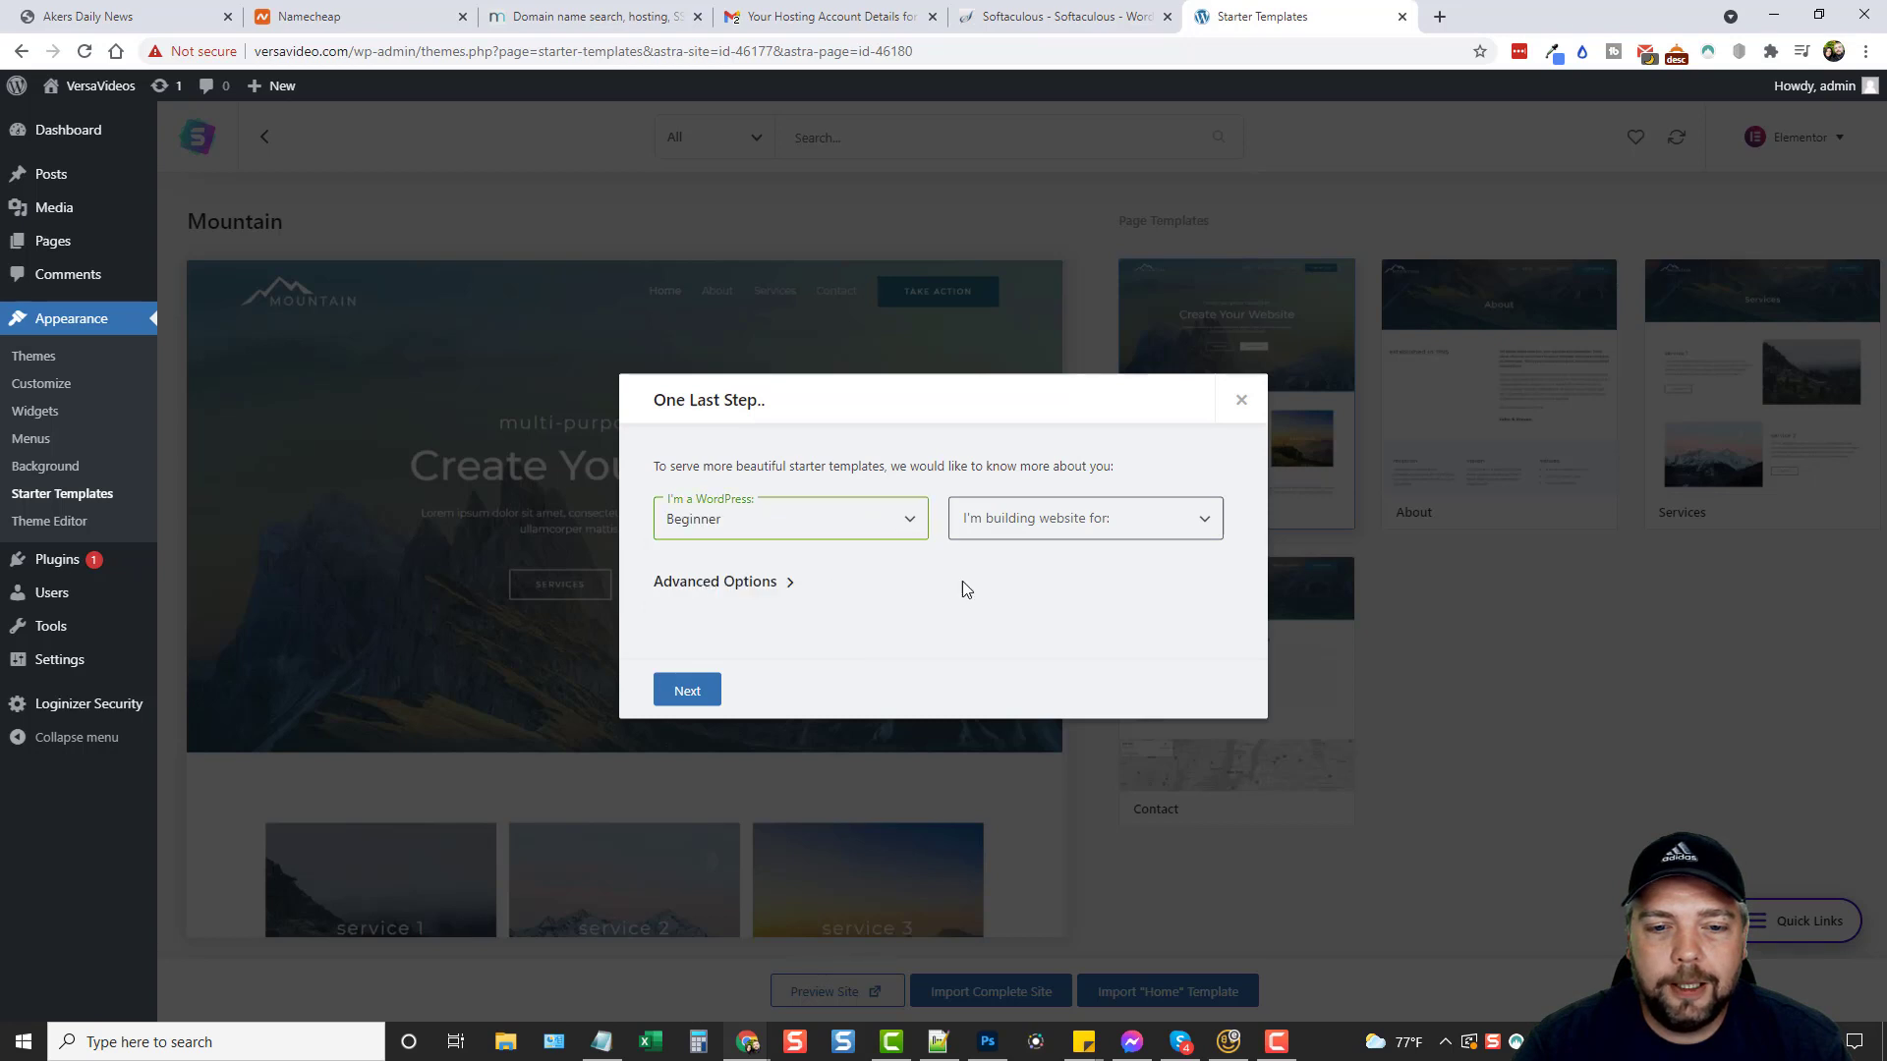
pyautogui.click(1047, 534)
pyautogui.click(1019, 564)
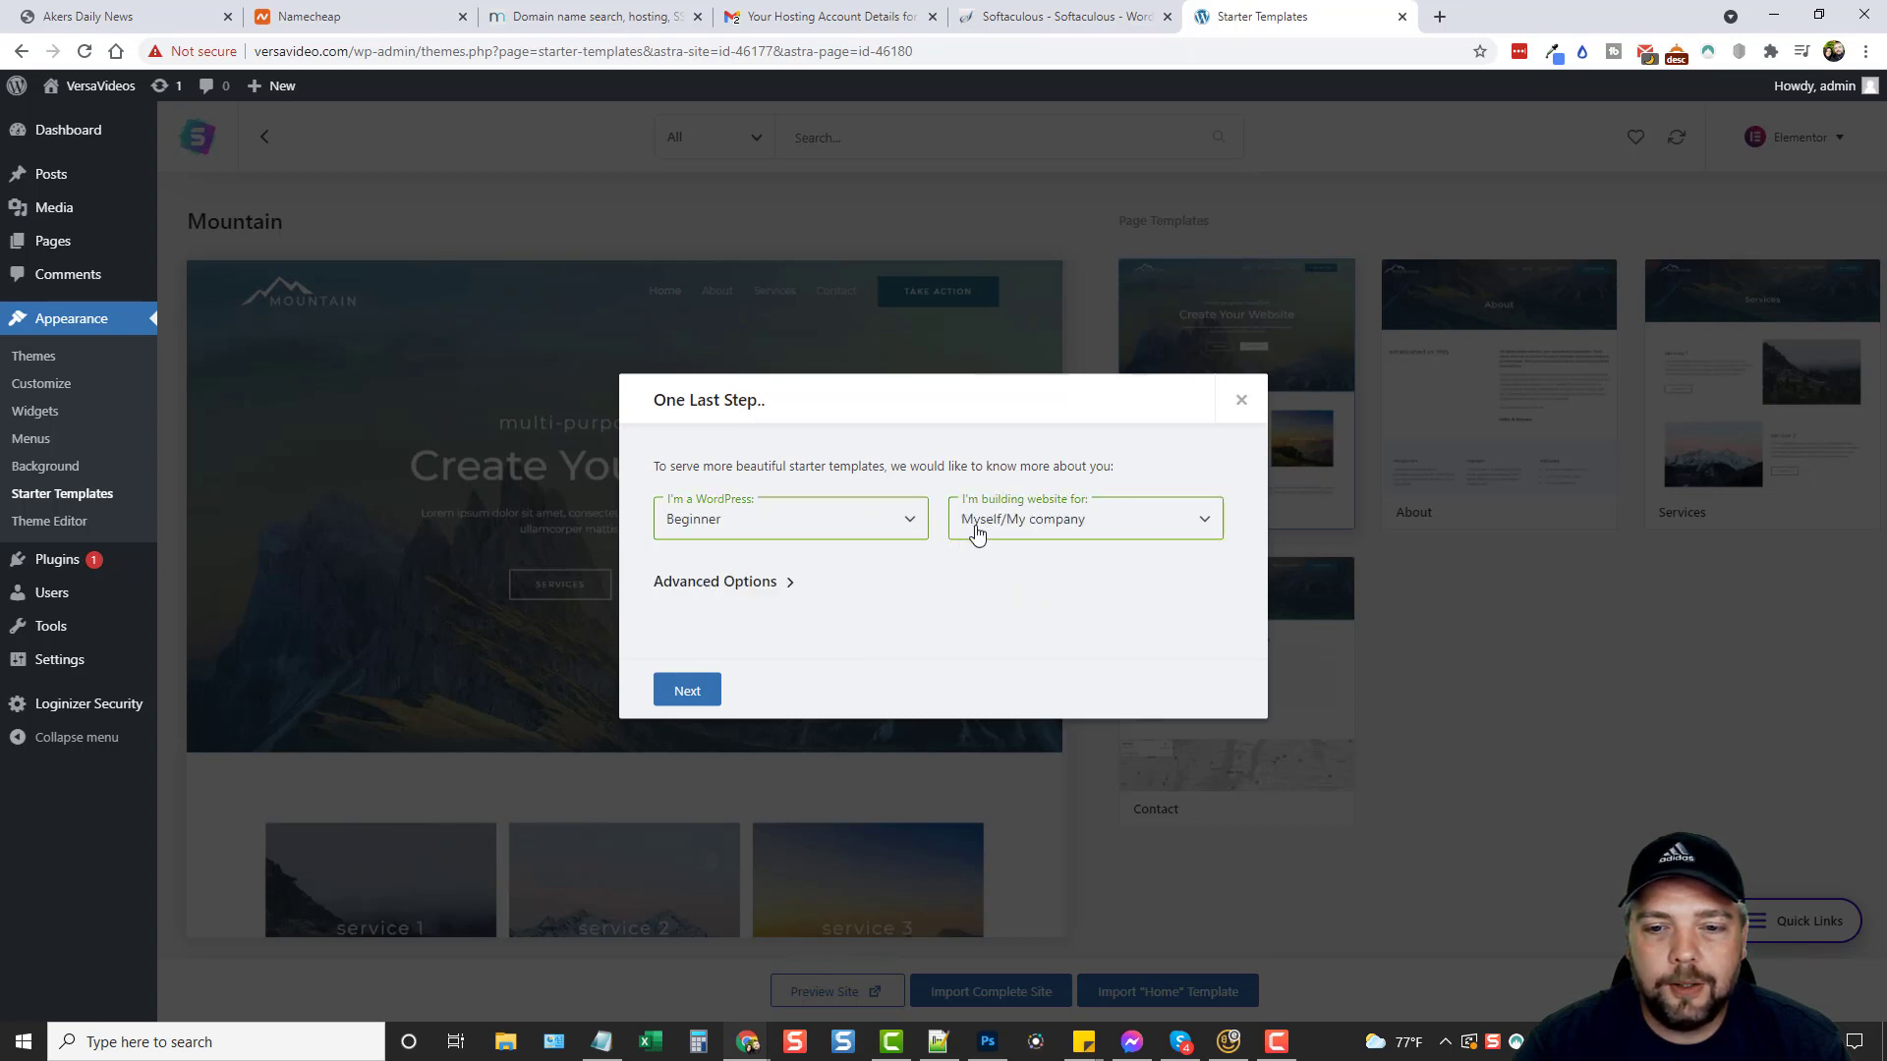
pyautogui.click(688, 683)
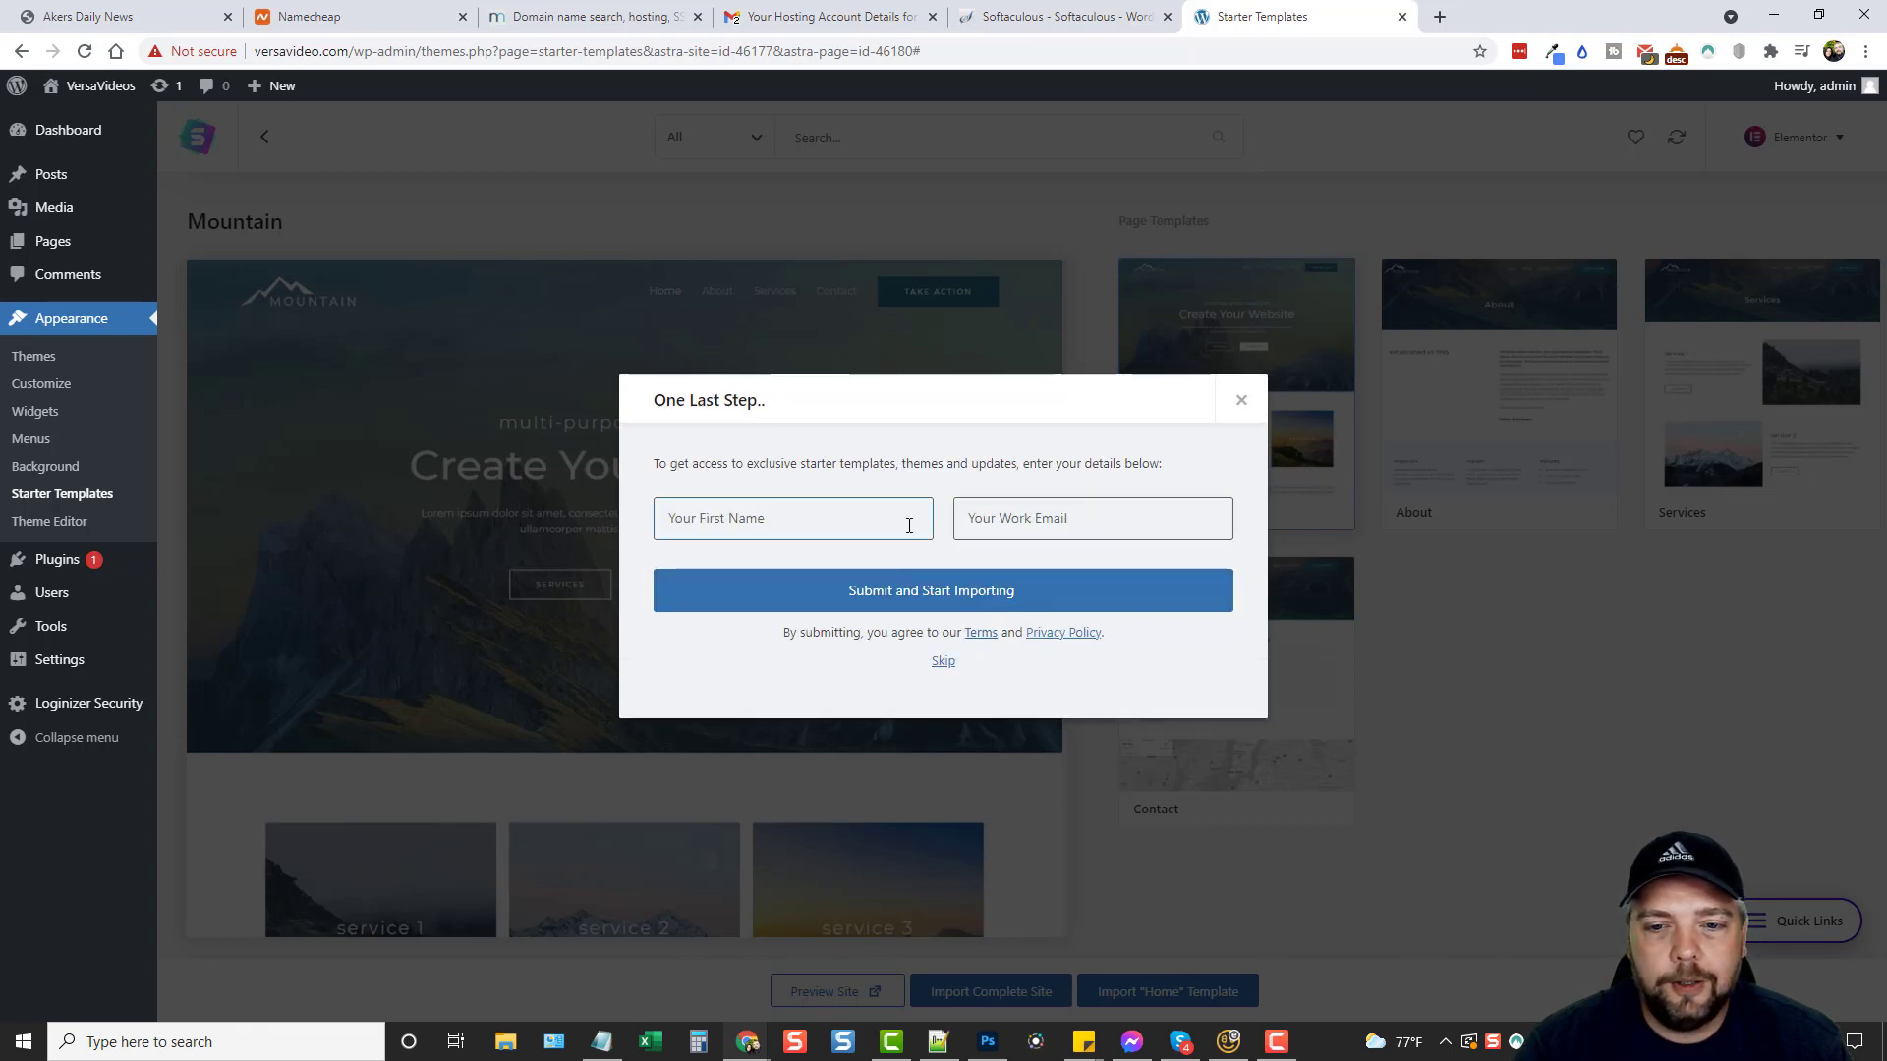
pyautogui.click(944, 661)
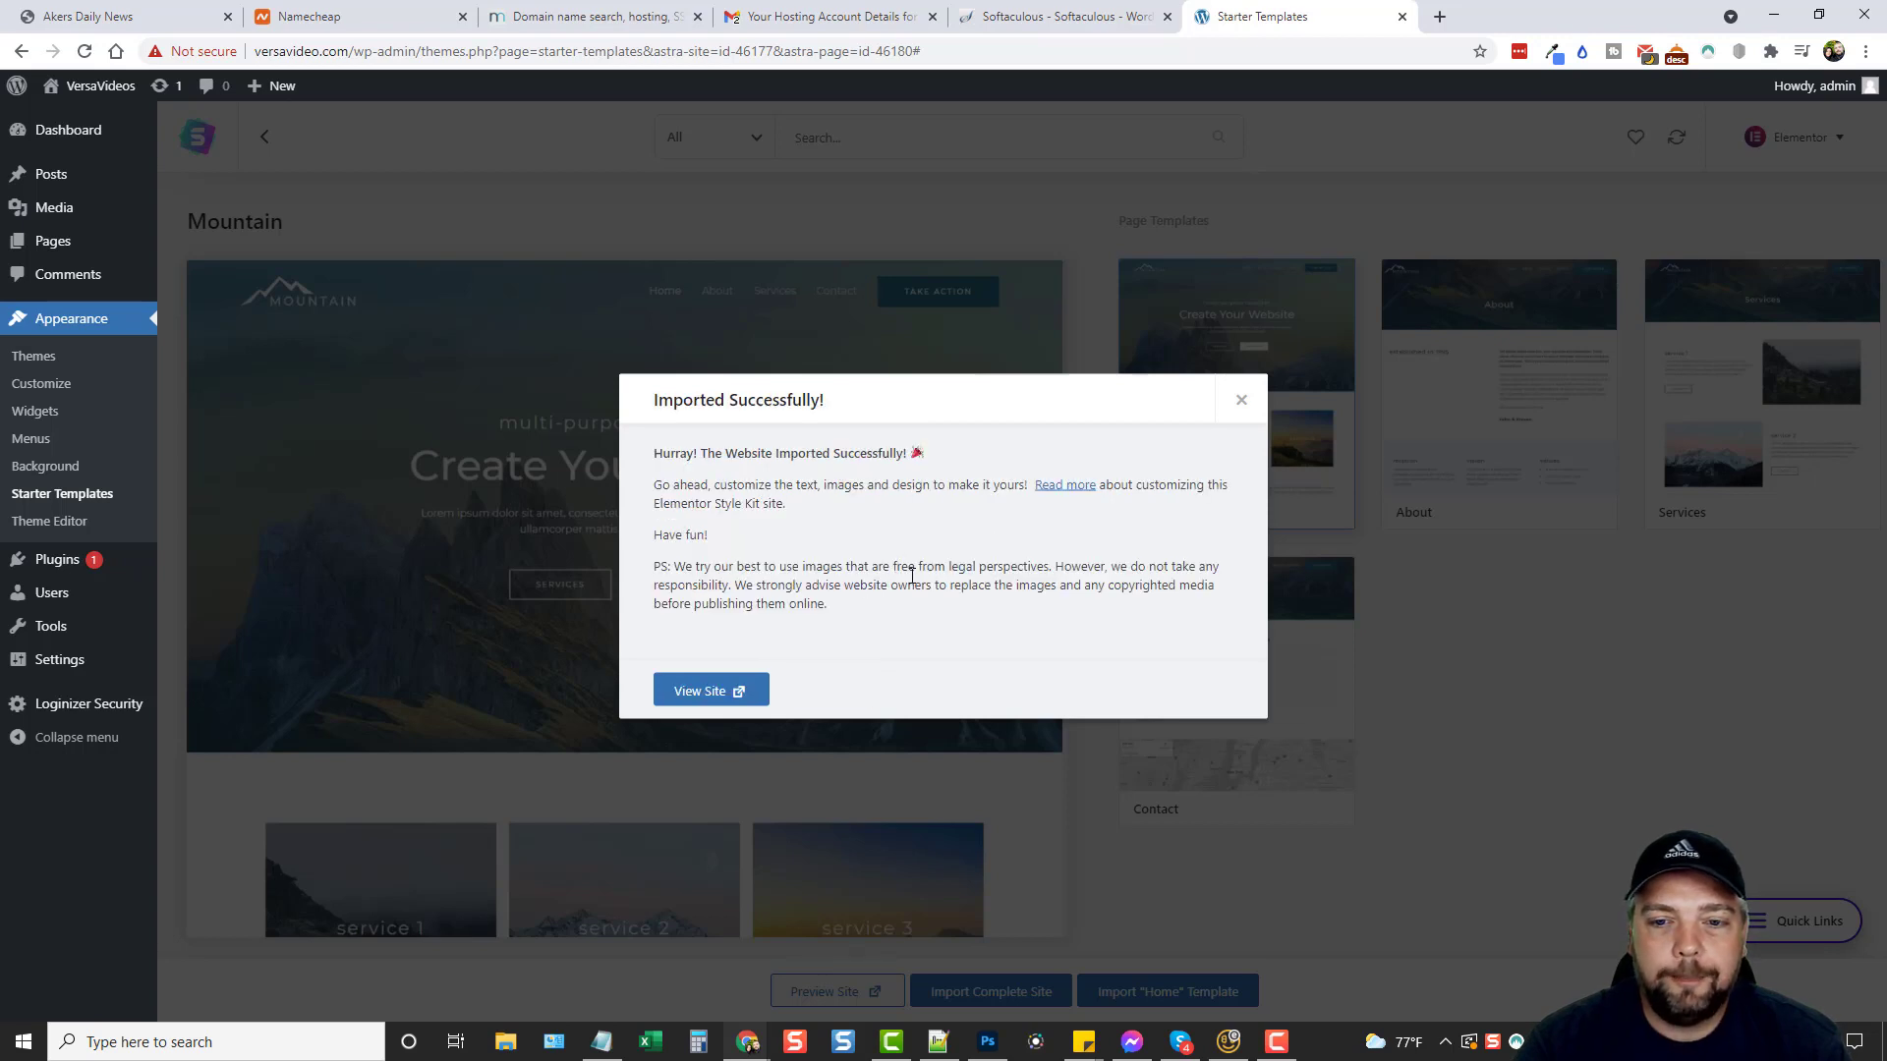
# Open the live Mountain-styled site and scroll through the homepage.
pyautogui.click(704, 695)
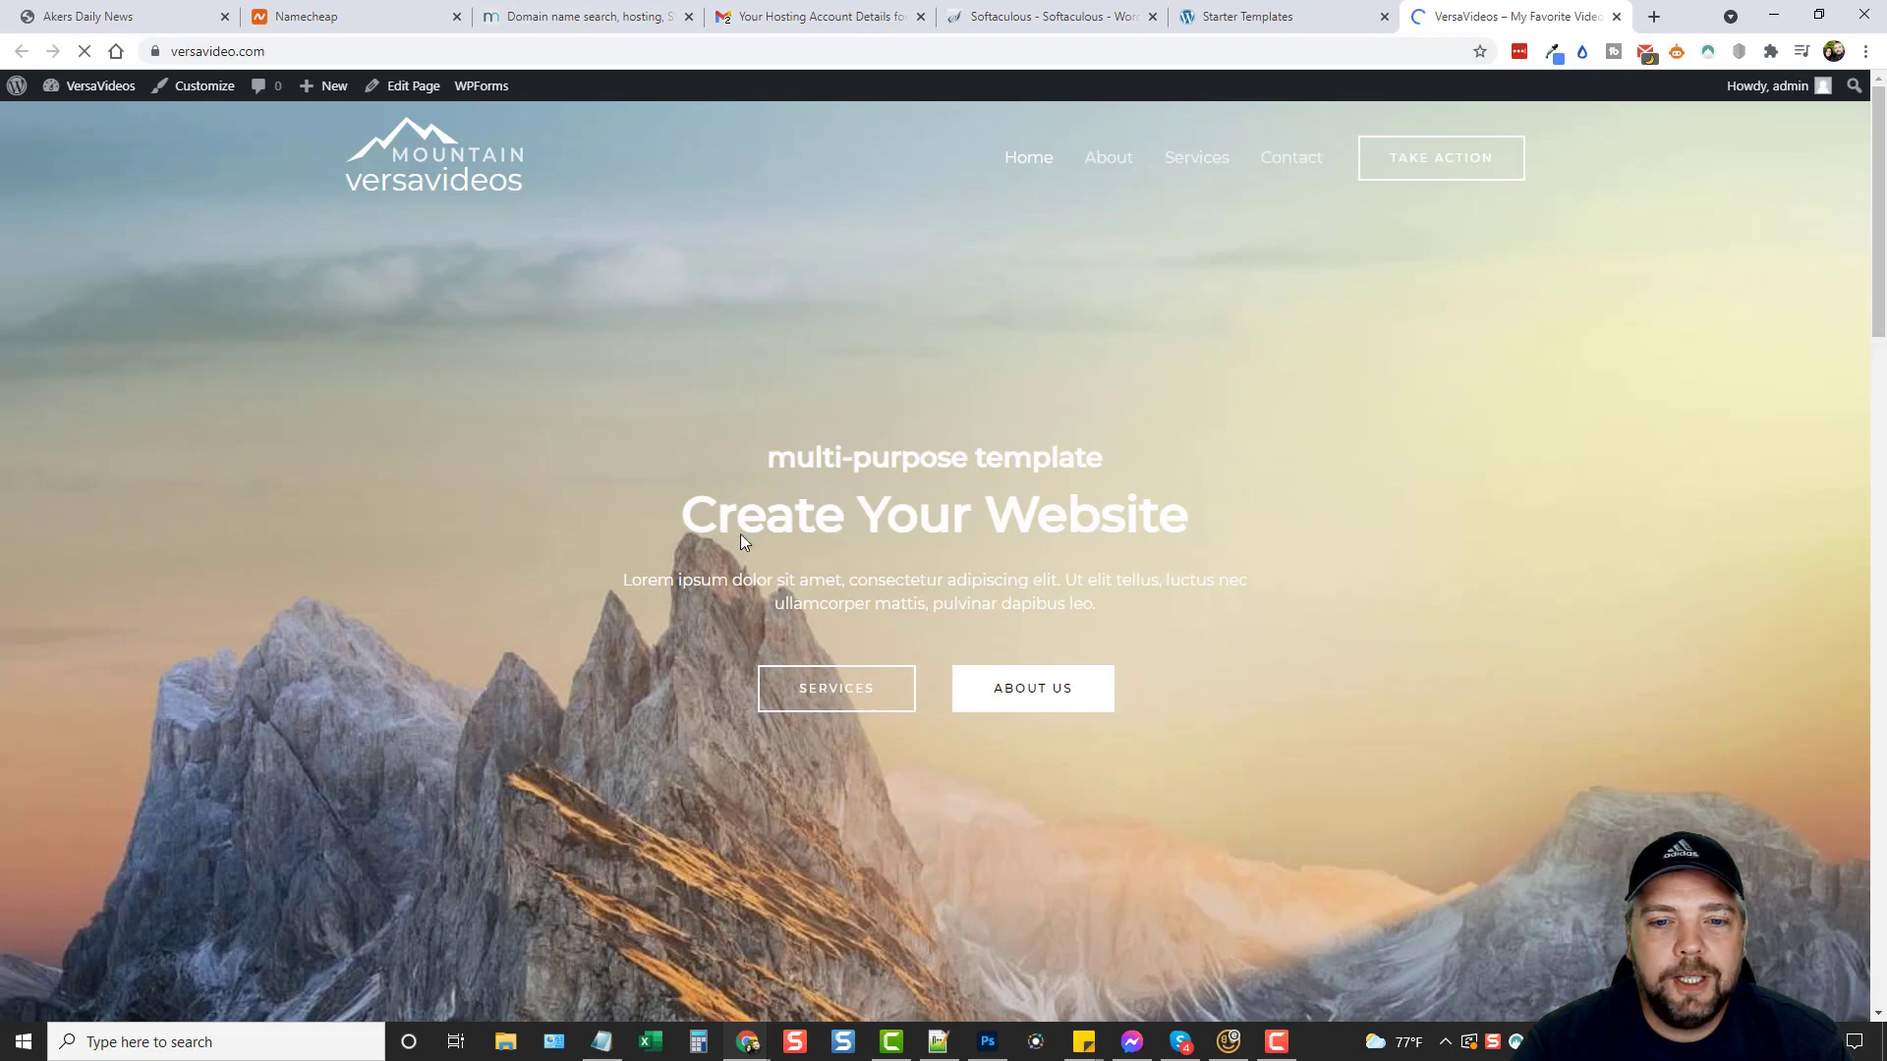
pyautogui.scroll(-2, 519, 503)
pyautogui.scroll(2, 474, 534)
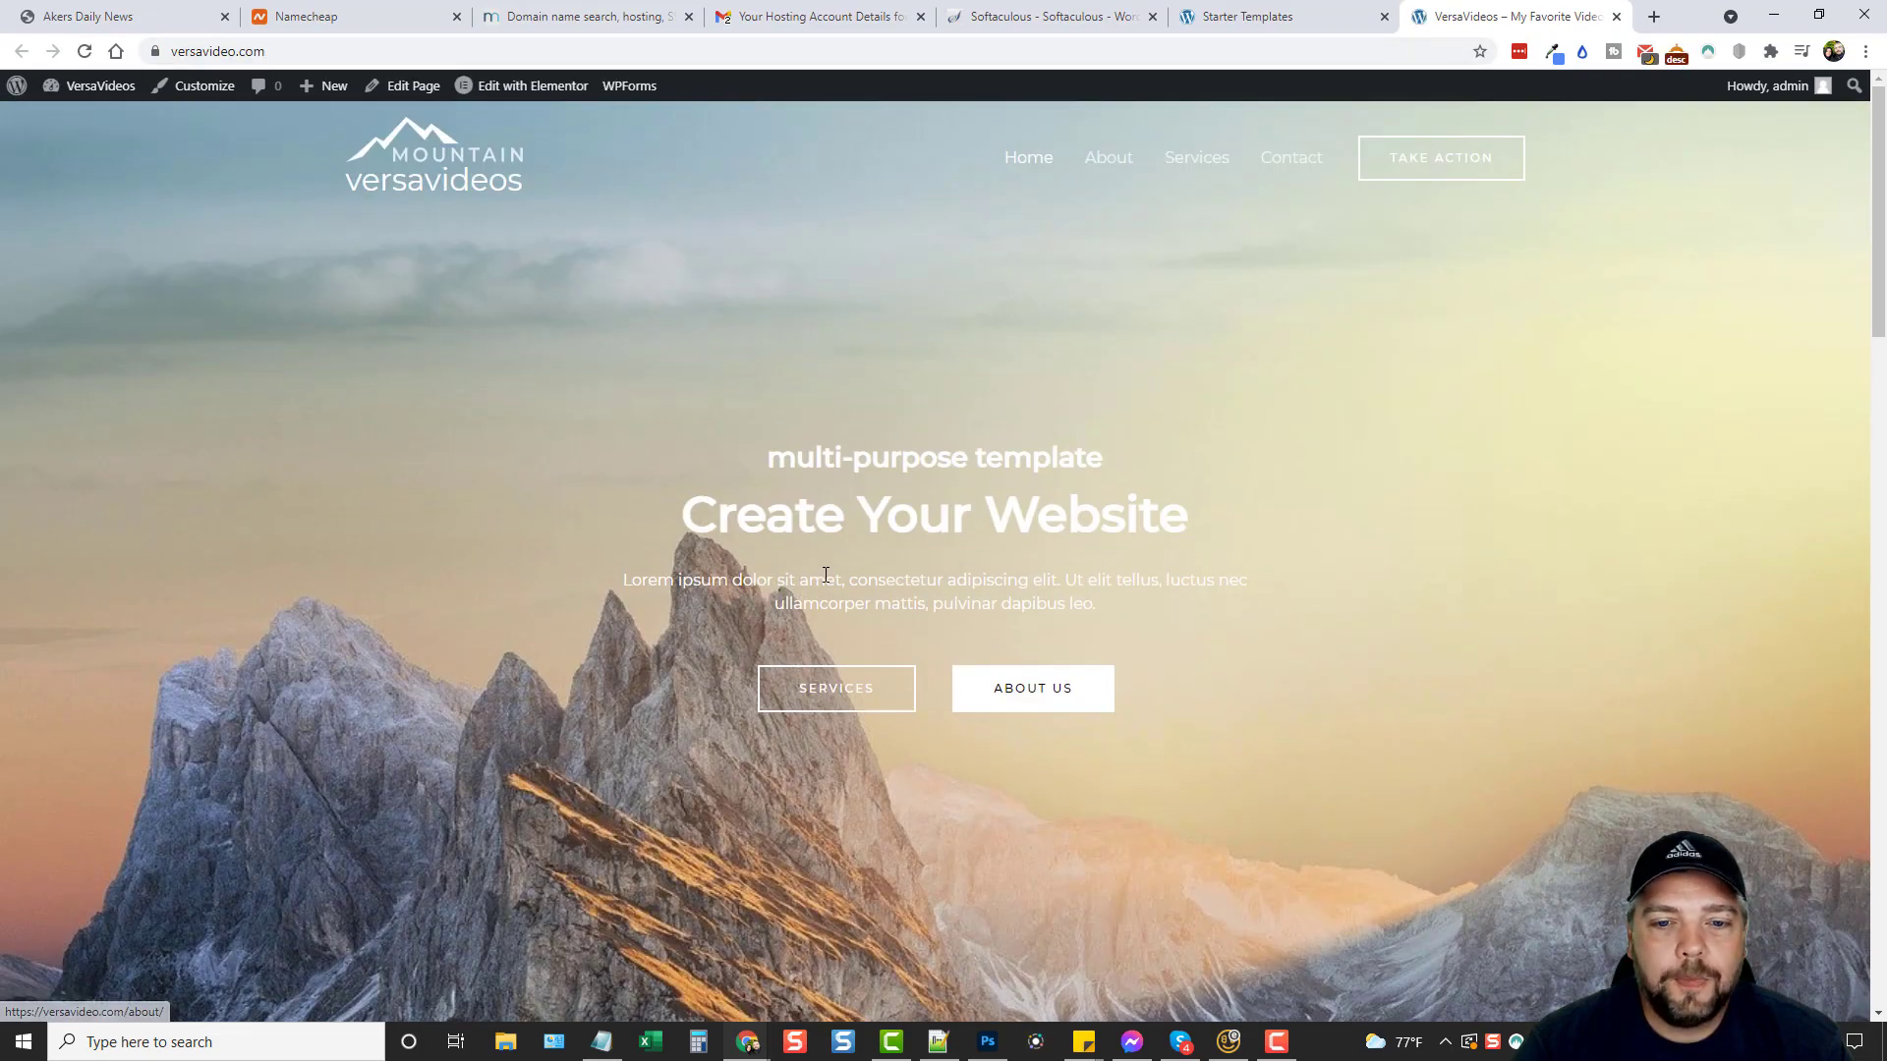
pyautogui.scroll(-8, 824, 587)
pyautogui.scroll(-17, 824, 588)
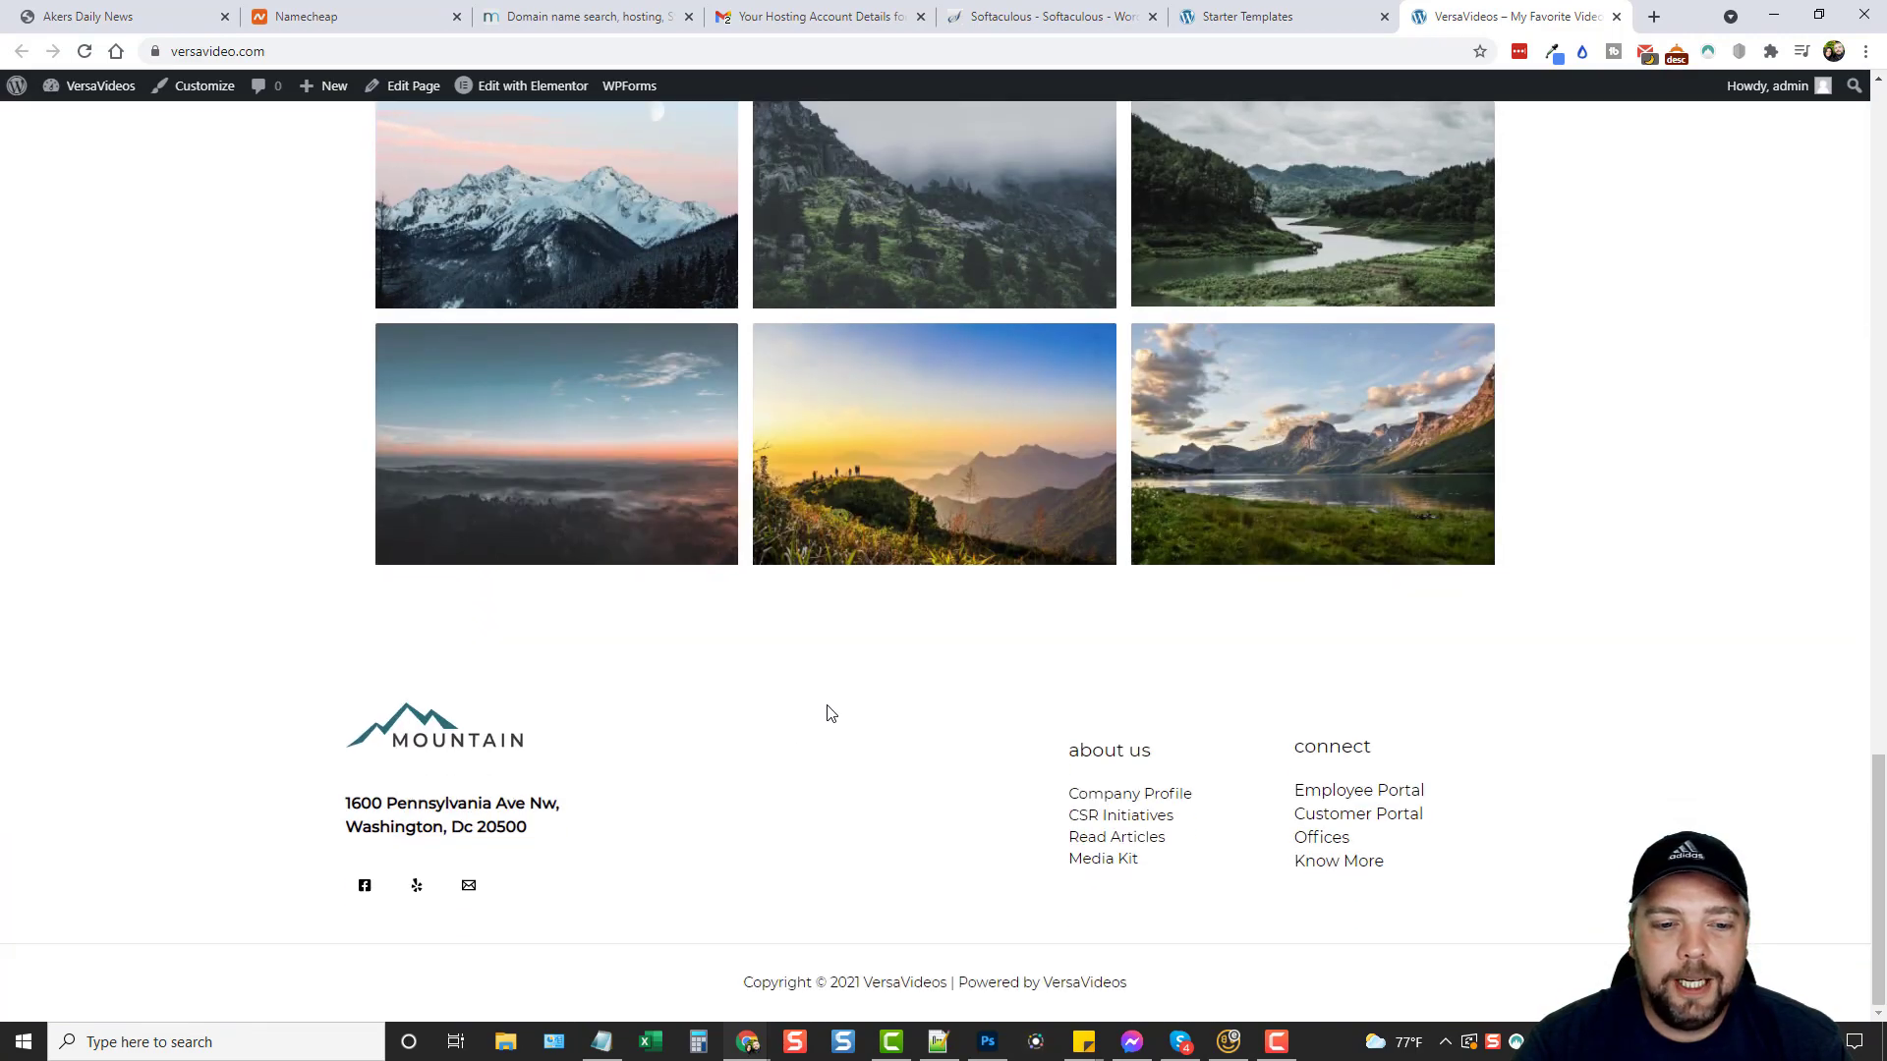
pyautogui.scroll(12, 827, 707)
pyautogui.scroll(13, 827, 703)
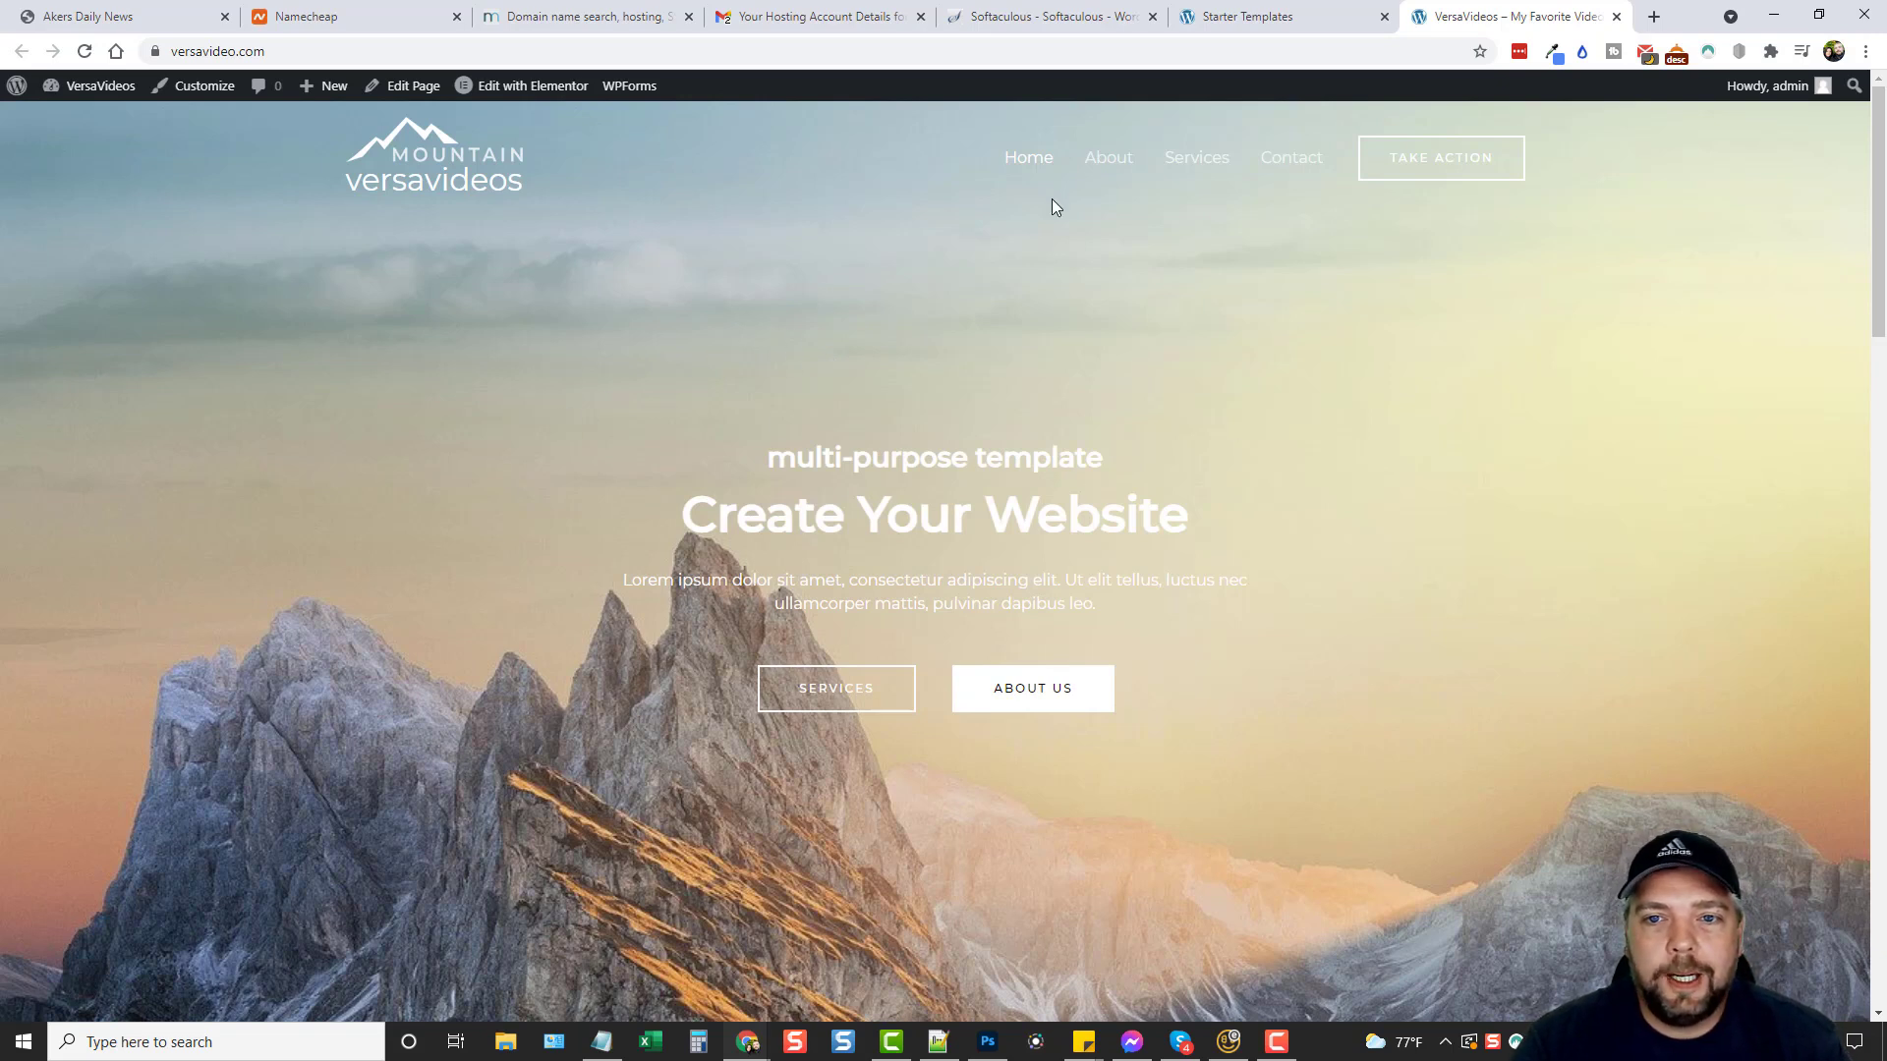
# Visit the About and Services pages, then return to the Home page.
pyautogui.click(1120, 165)
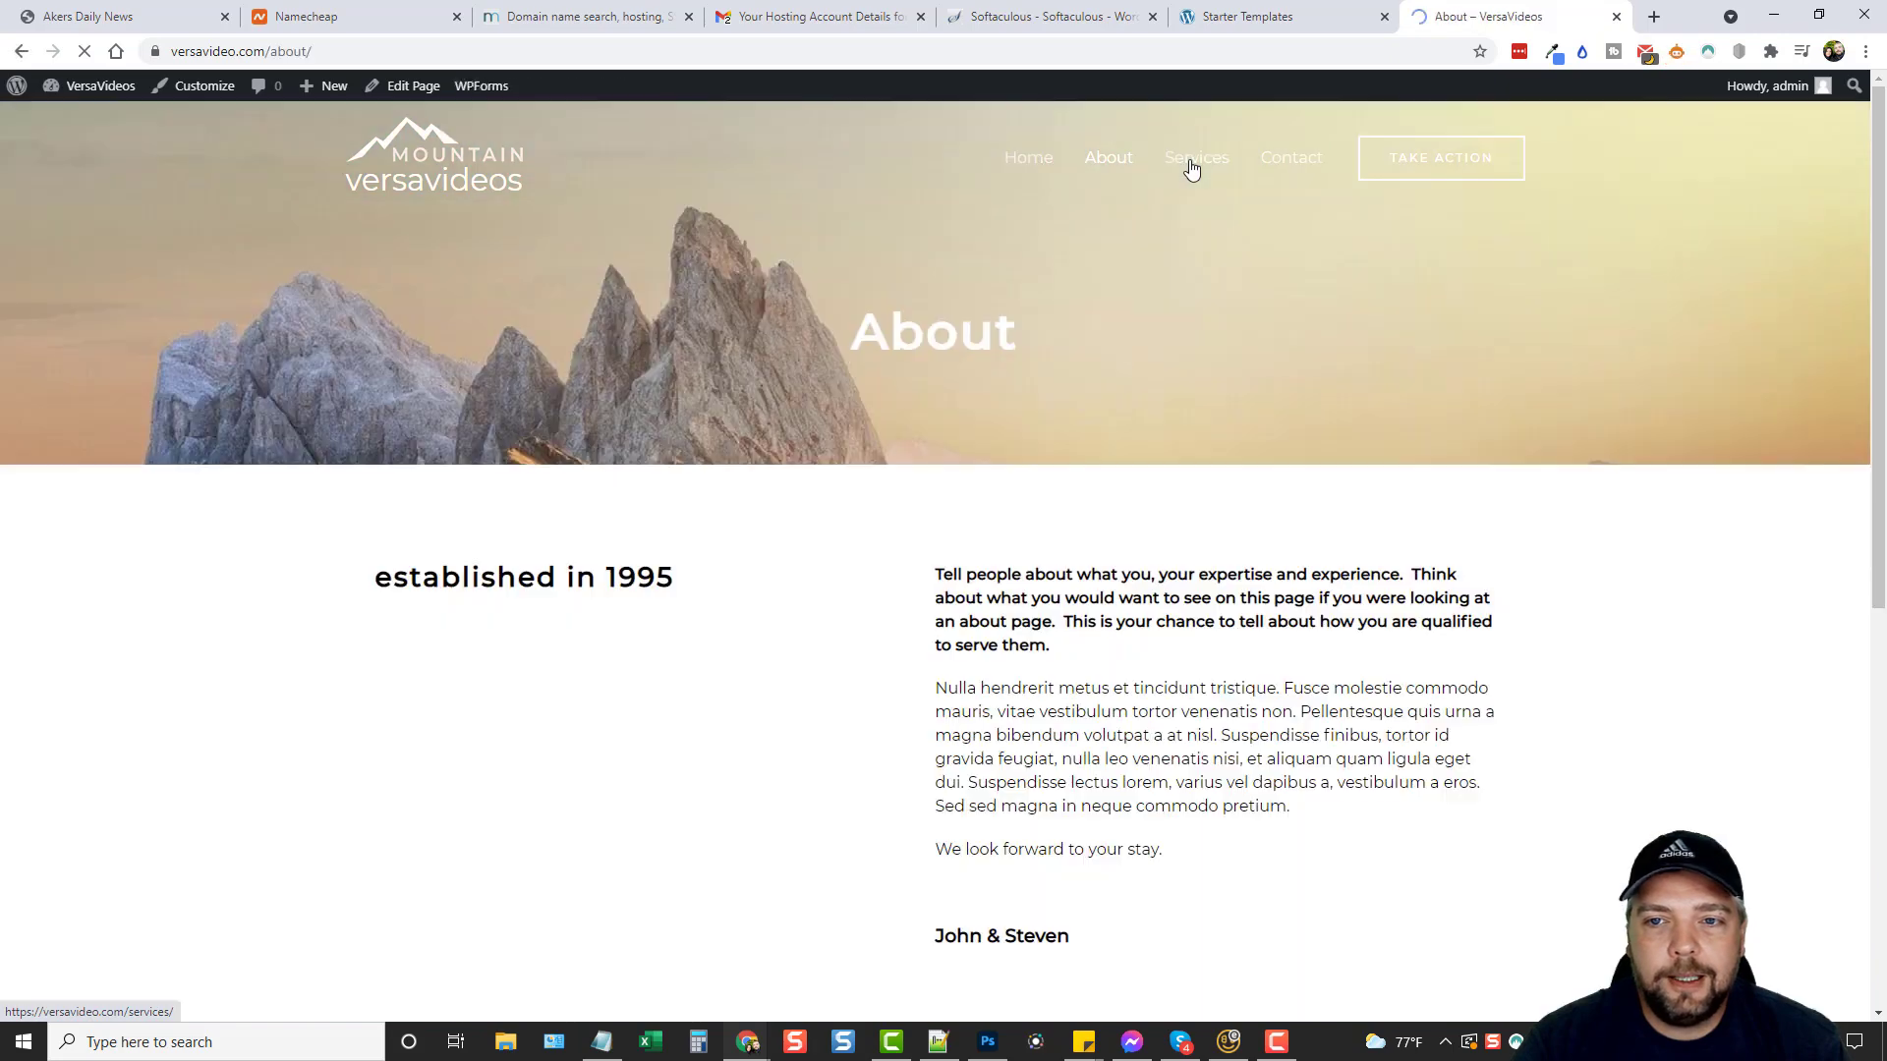
pyautogui.click(1196, 174)
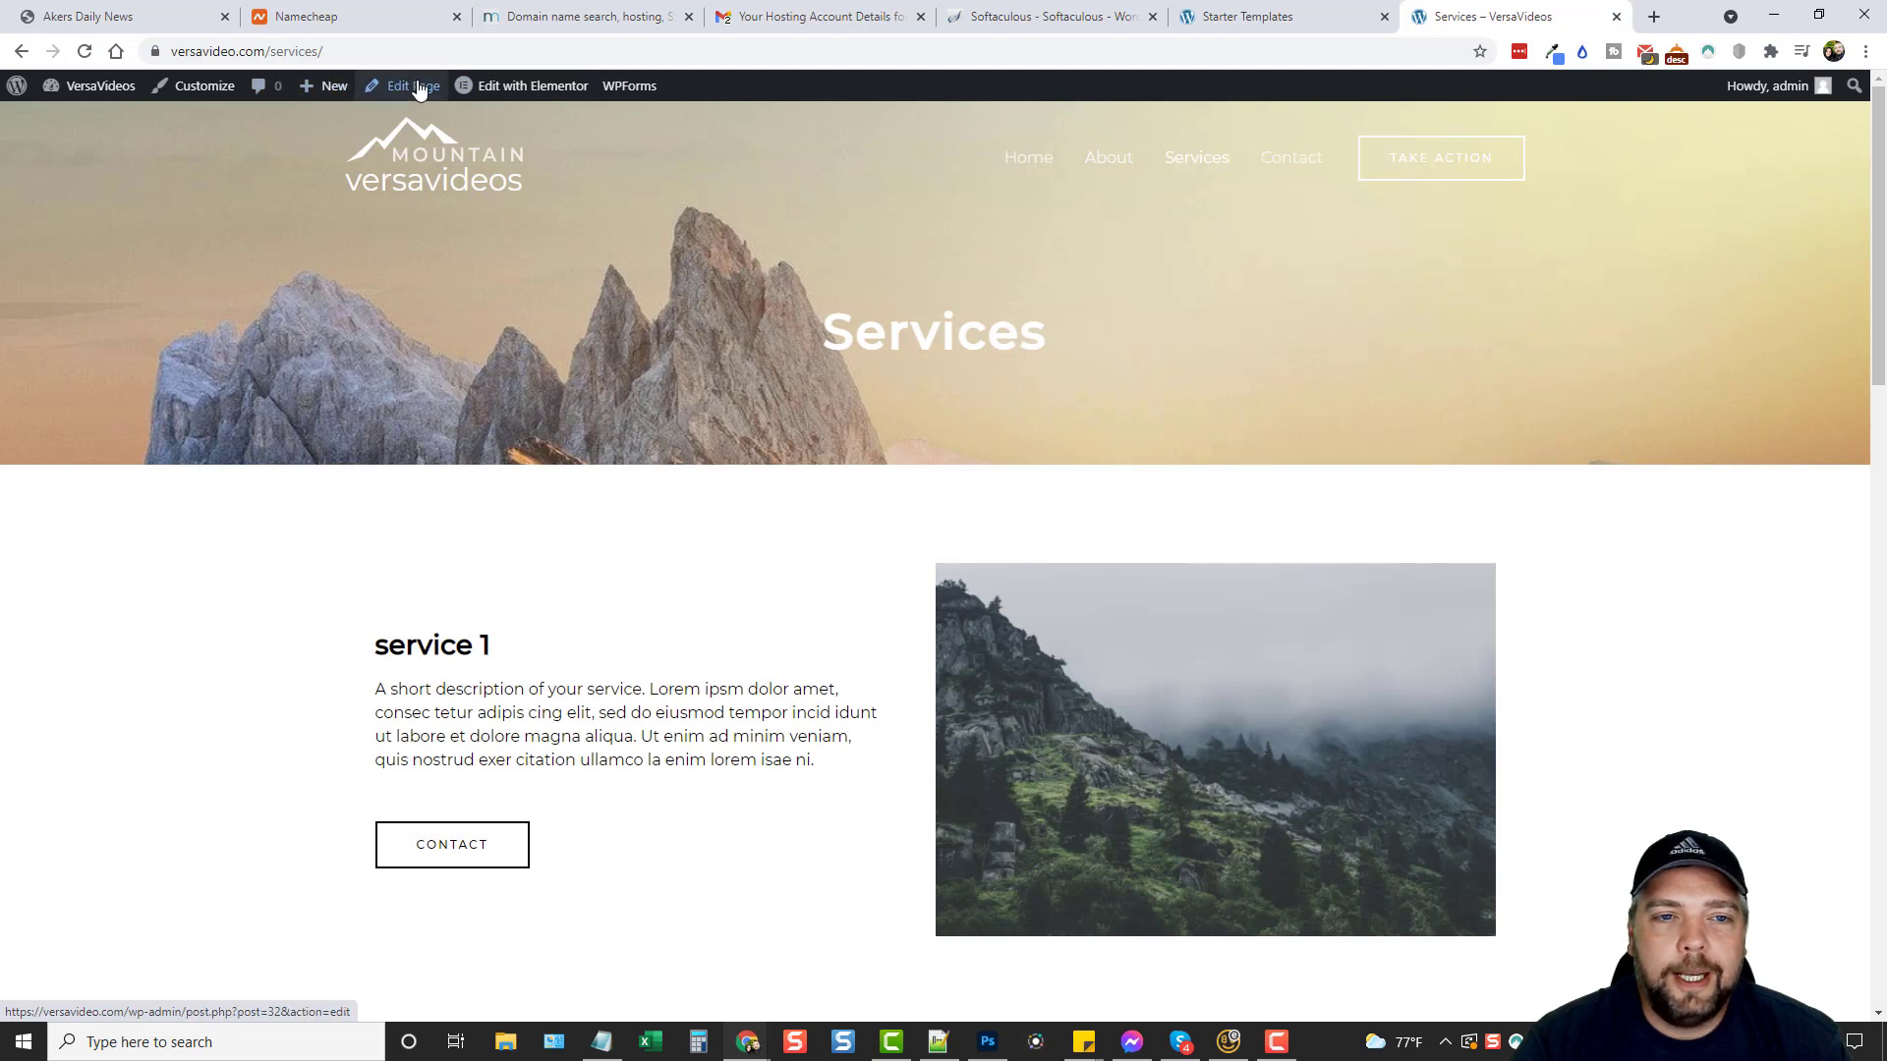
pyautogui.moveTo(521, 93)
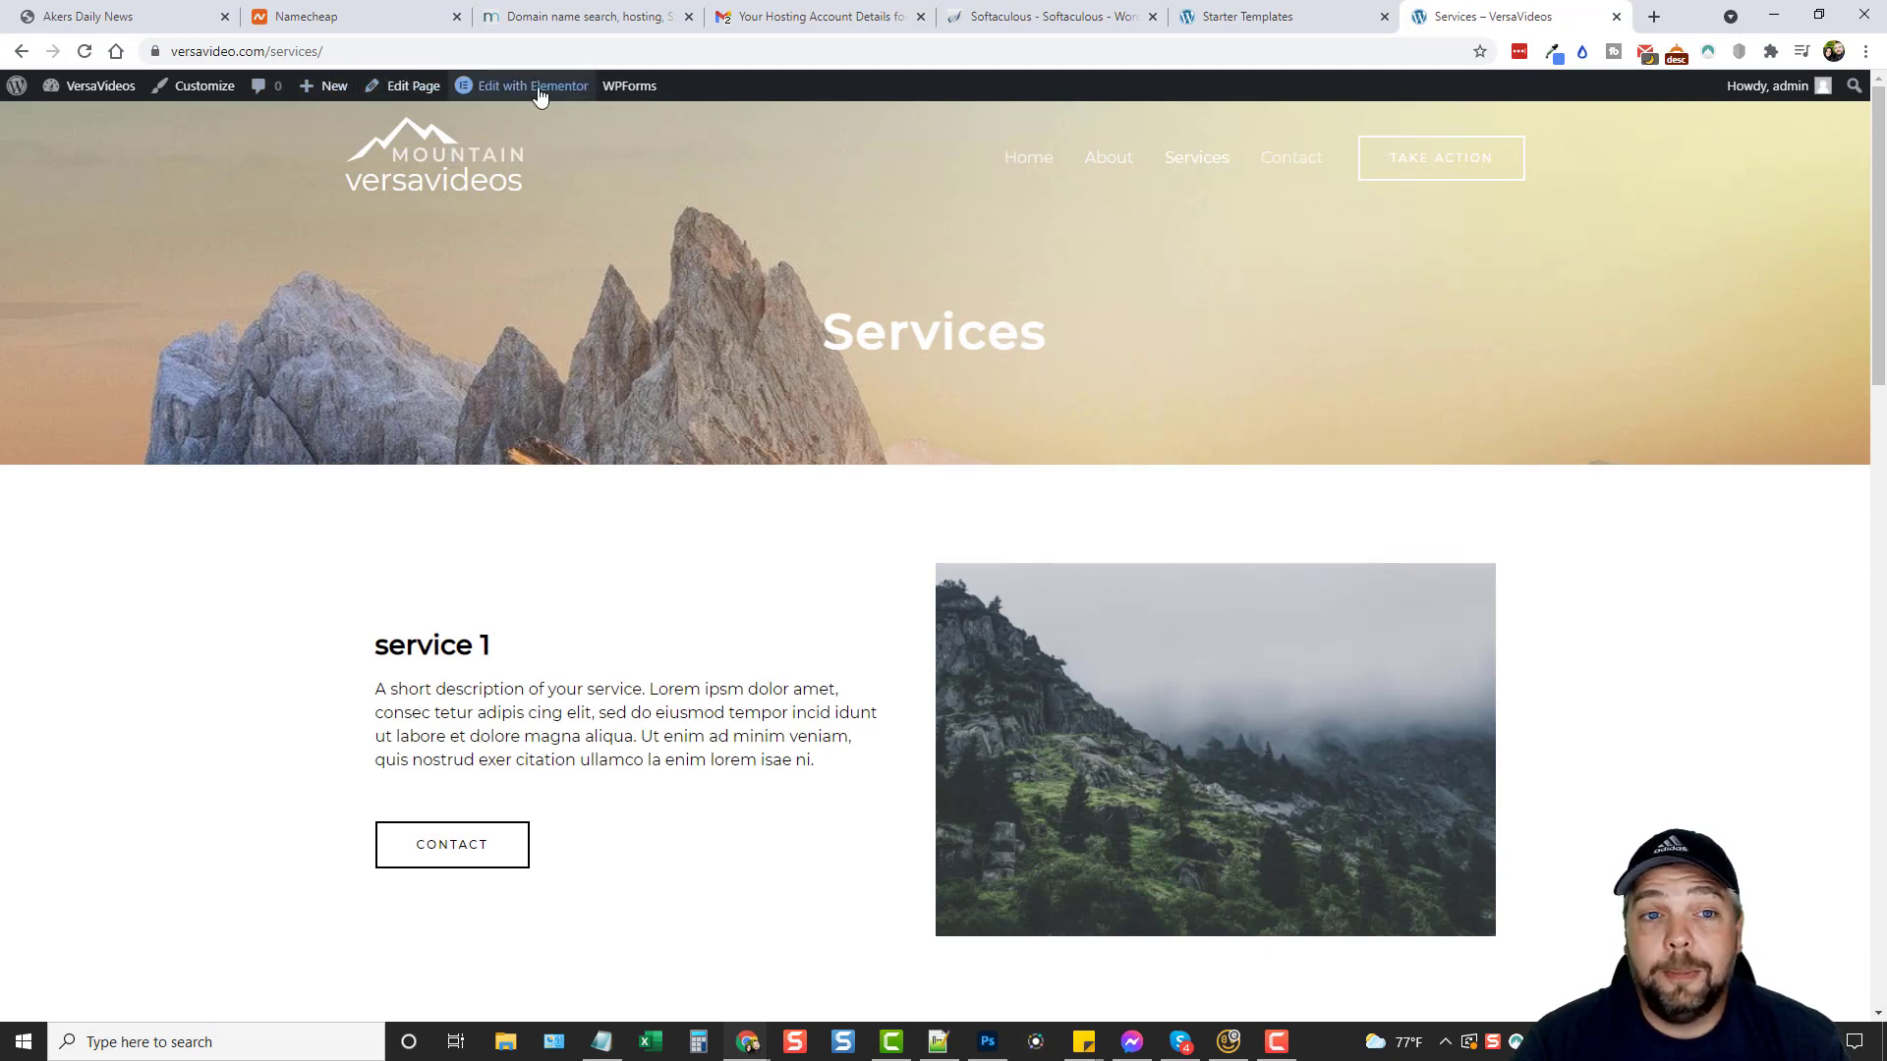
pyautogui.moveTo(518, 95)
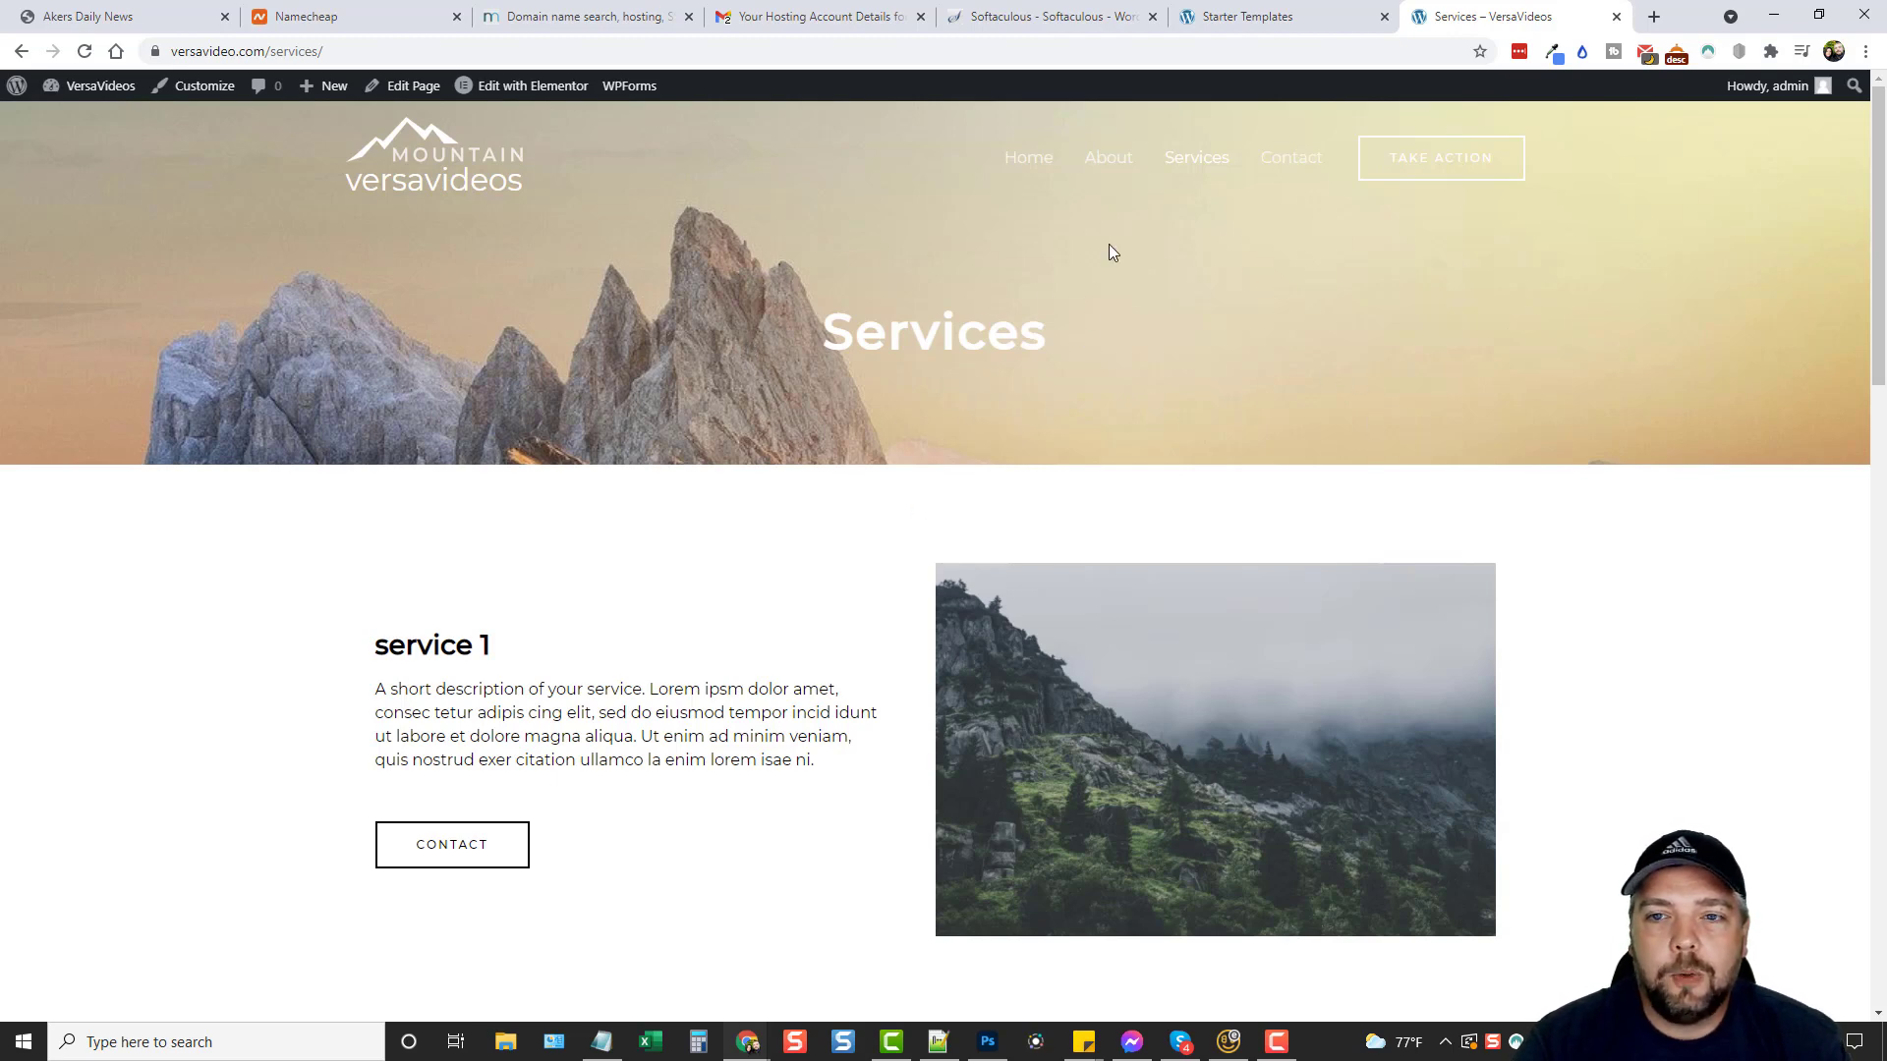
pyautogui.click(1028, 169)
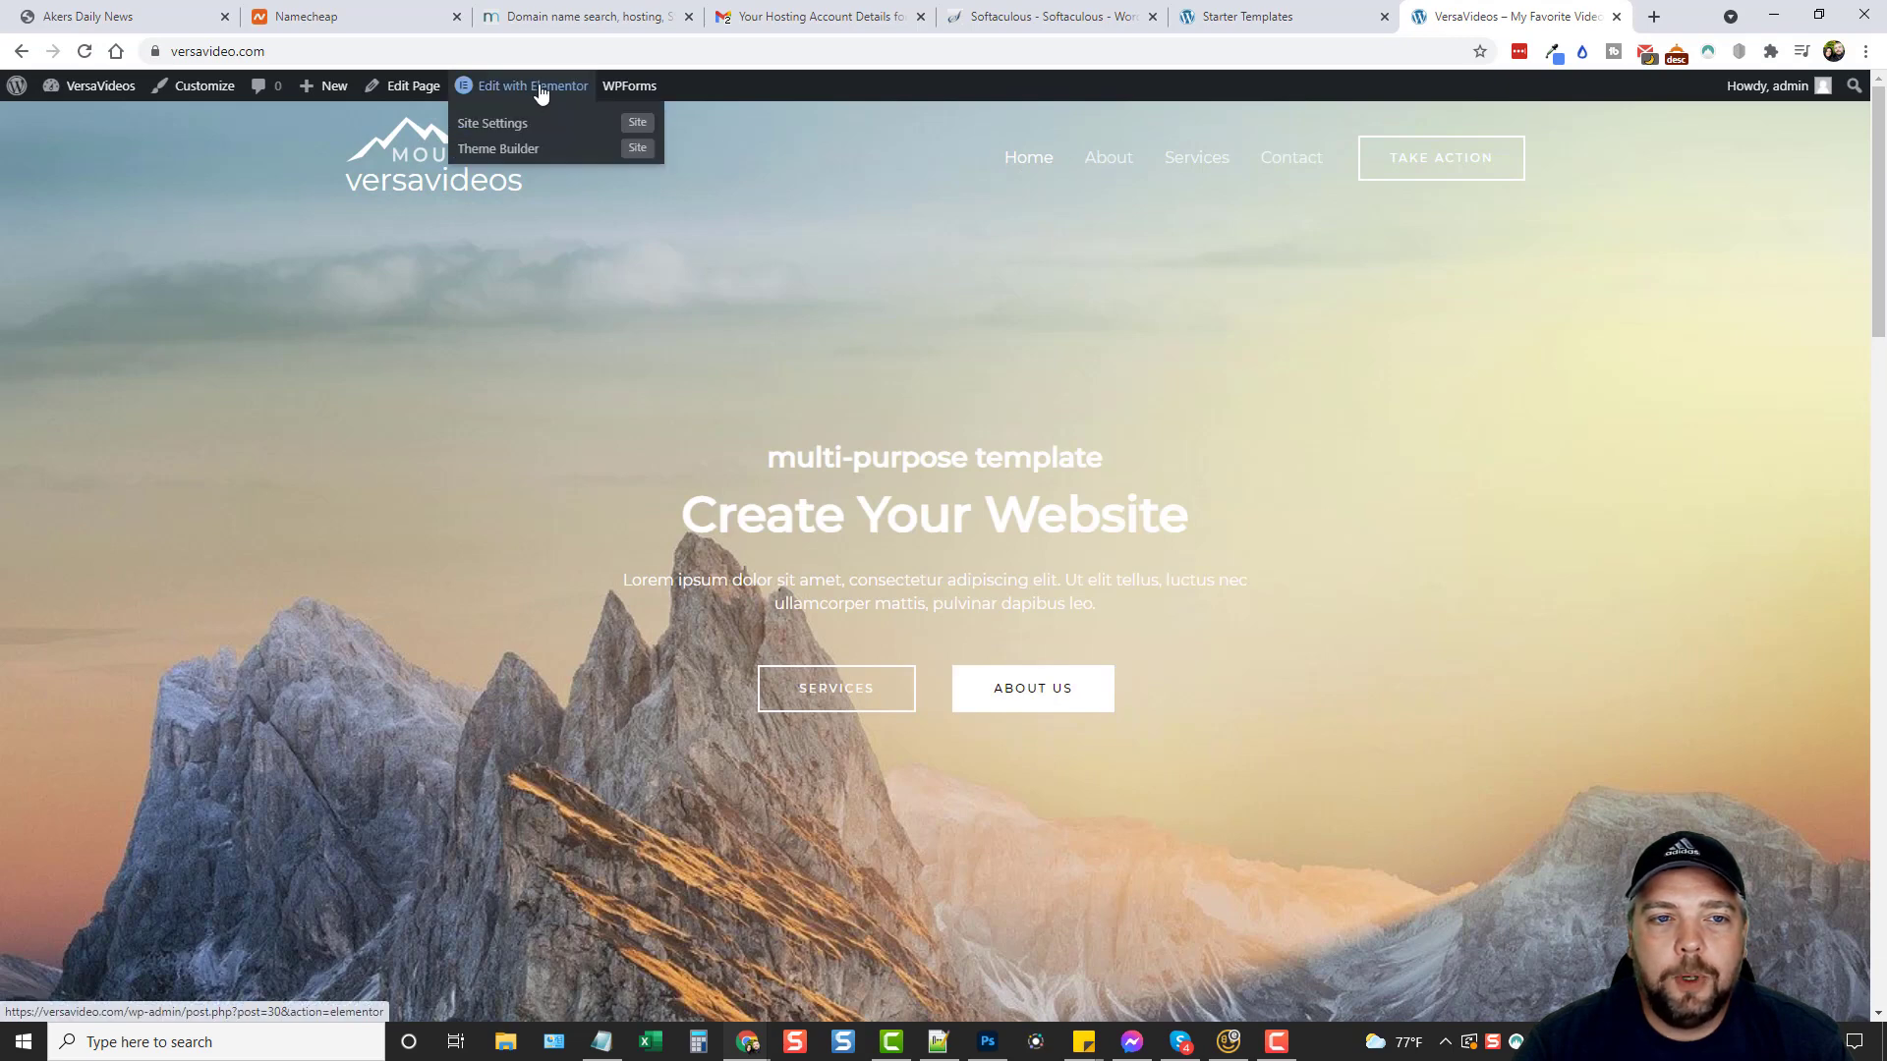
# Open the Home page in Elementor and widen the widget panel.
pyautogui.click(539, 90)
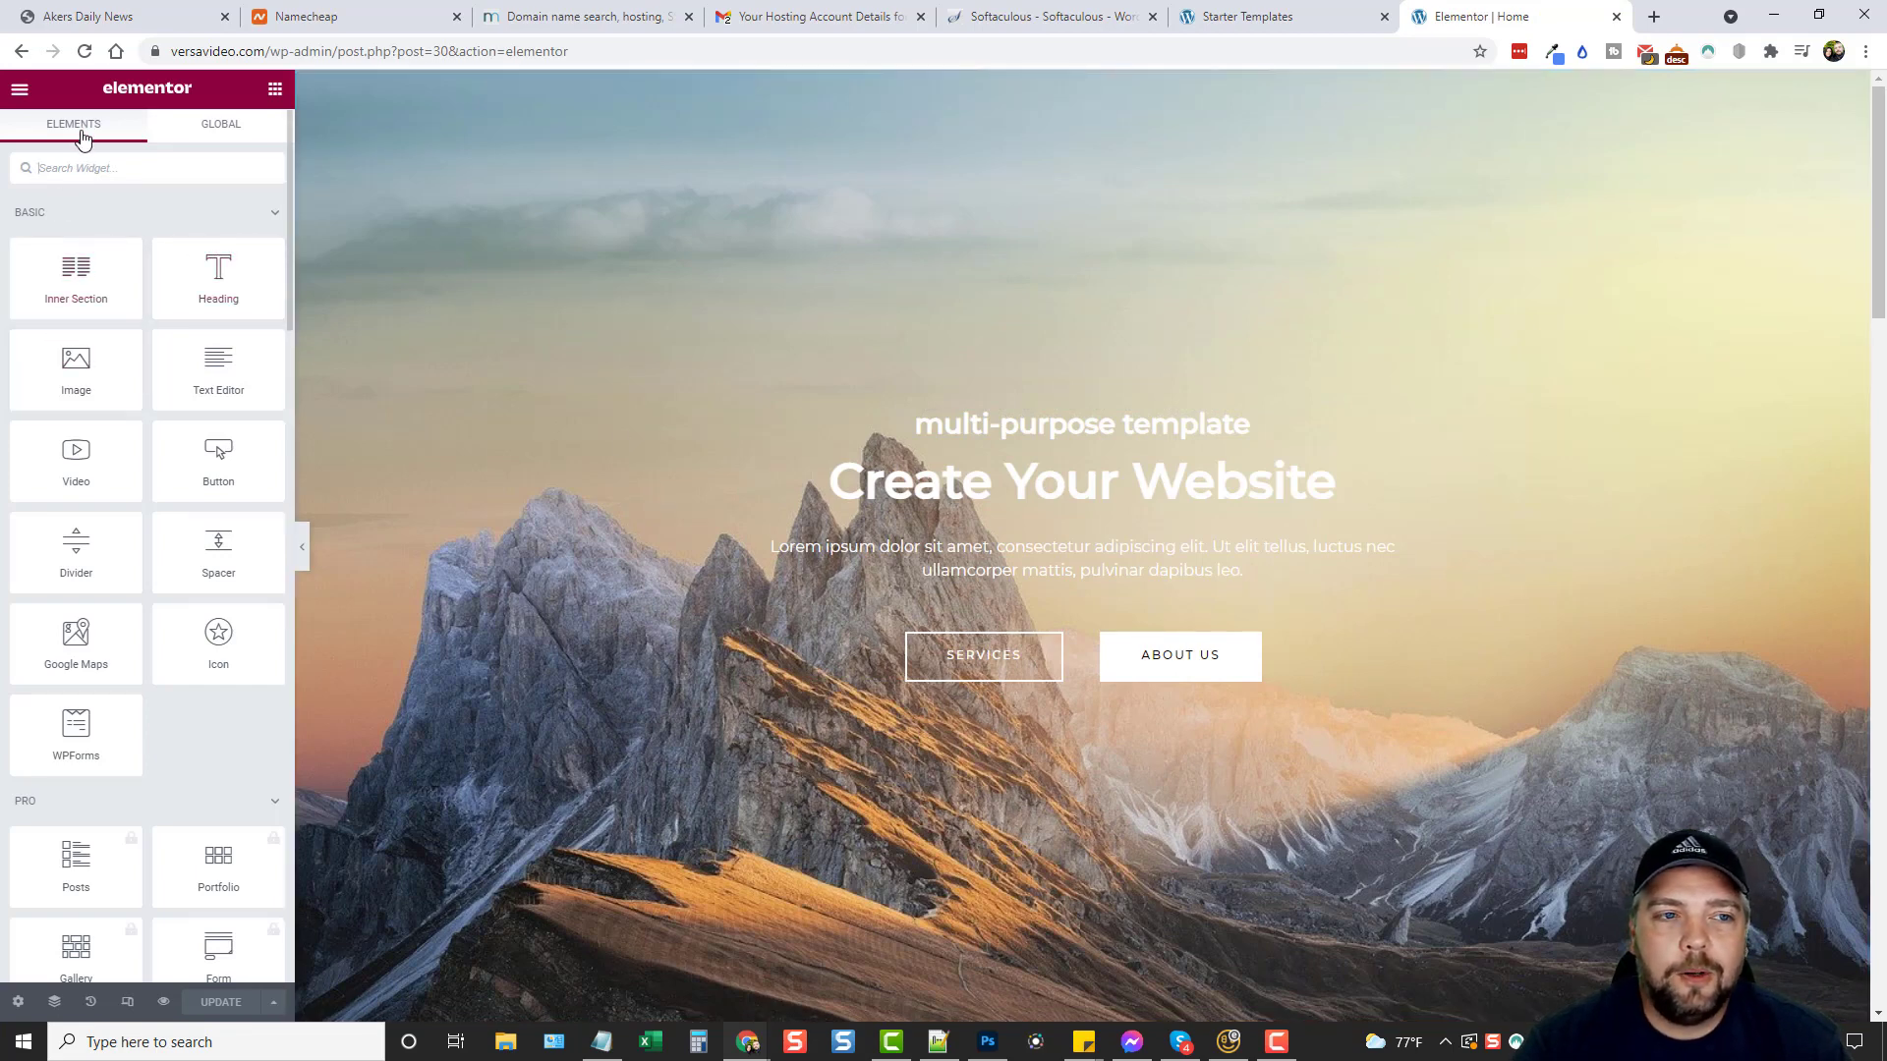
pyautogui.scroll(-10, 157, 521)
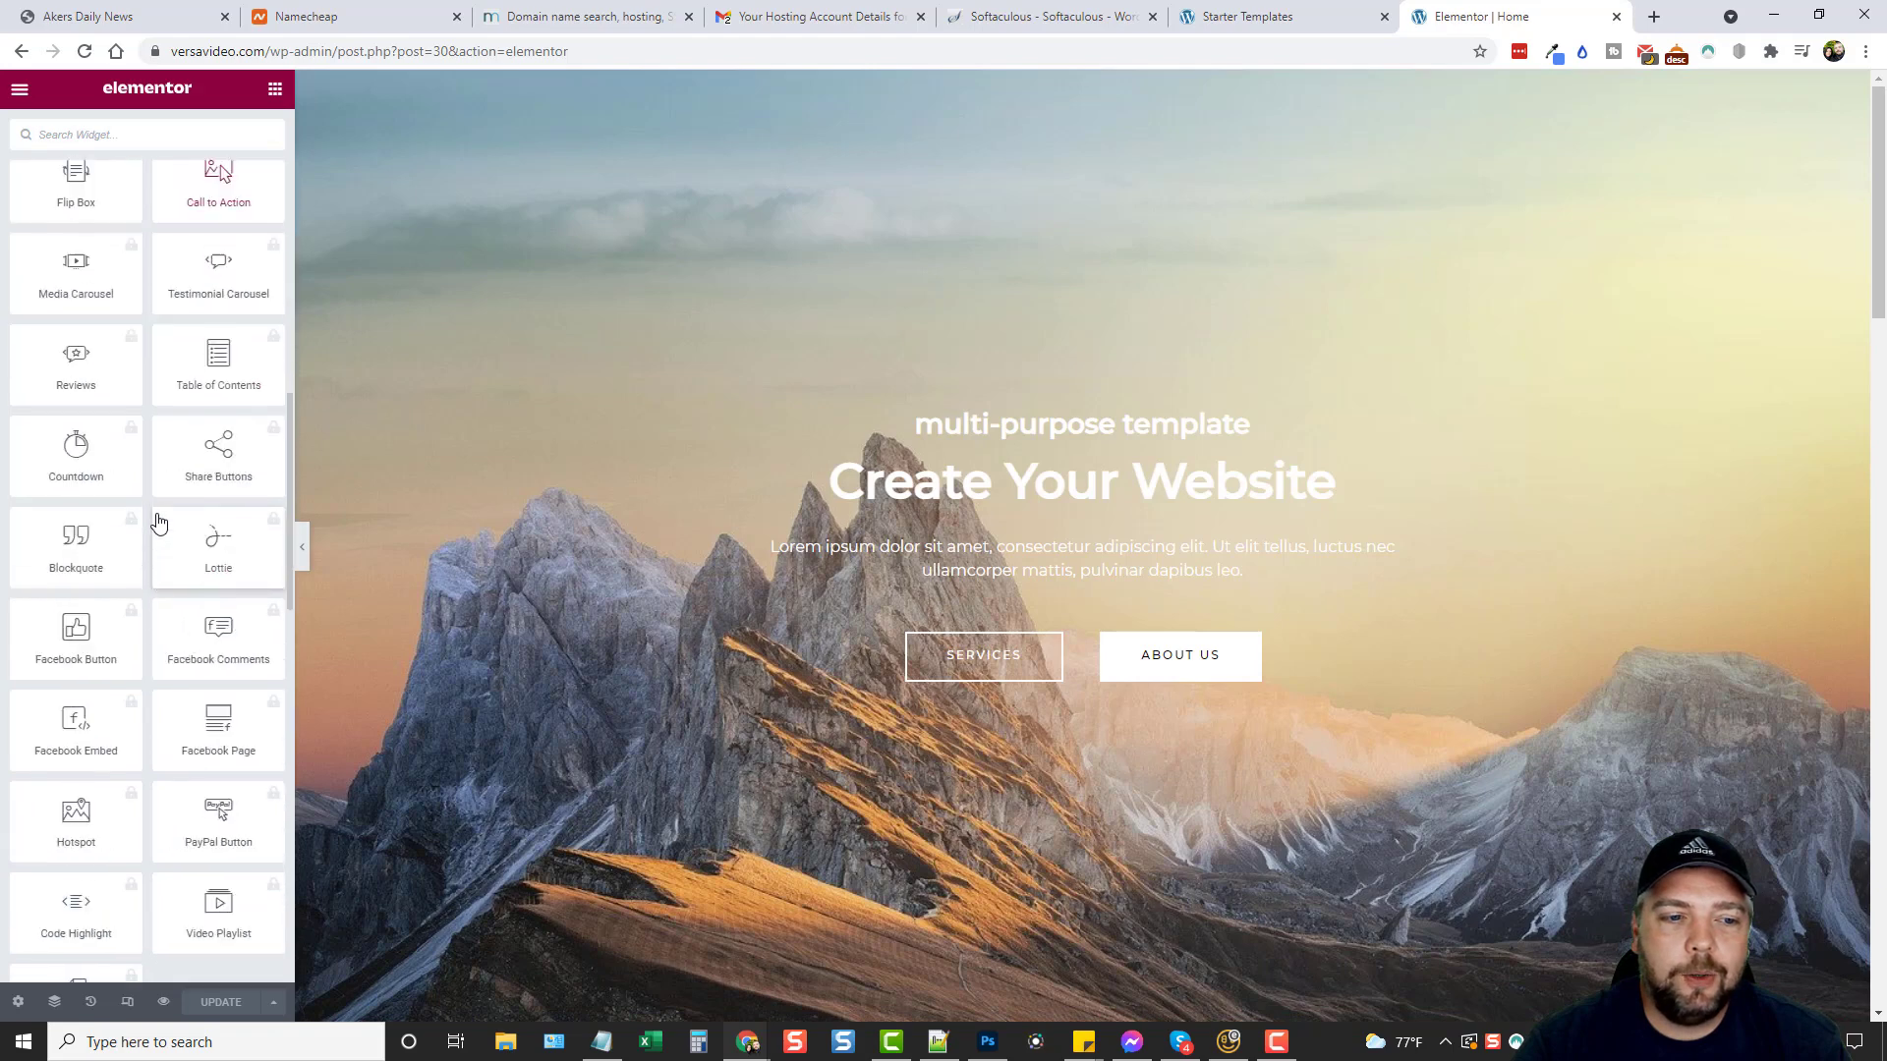
pyautogui.scroll(10, 157, 521)
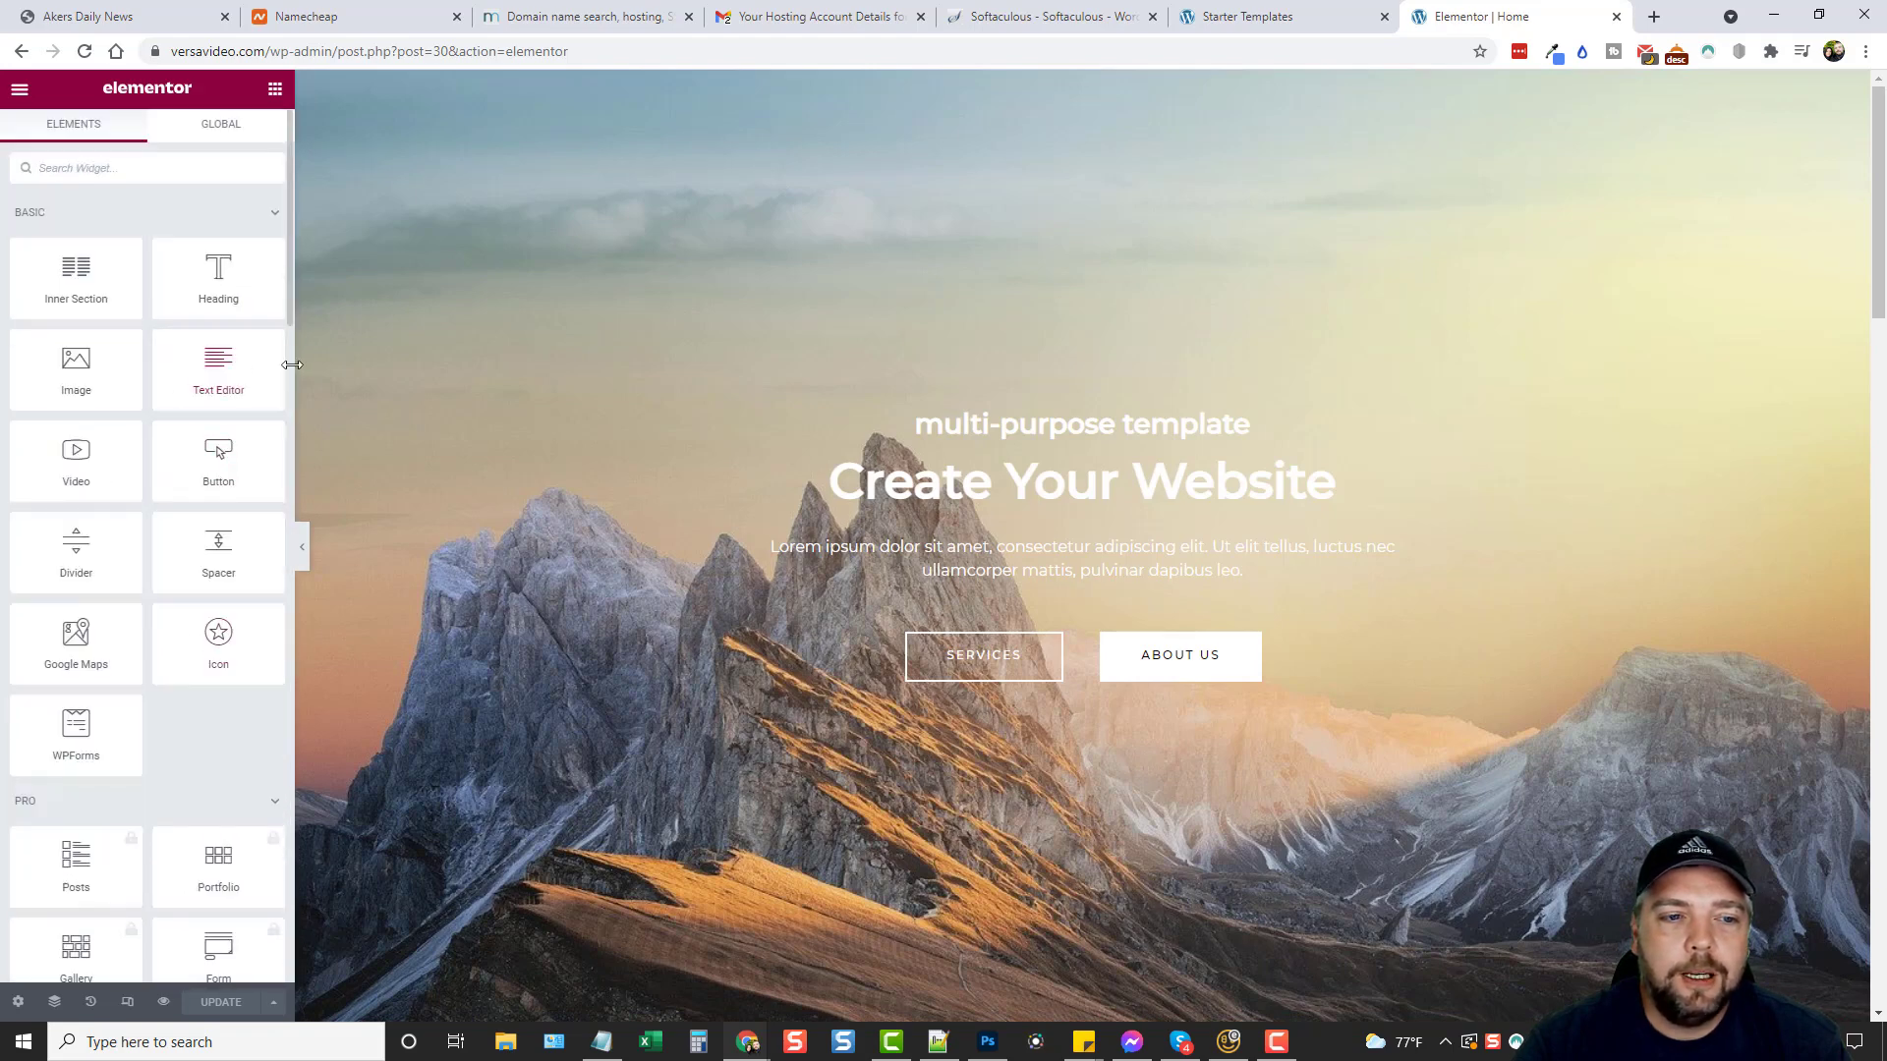
pyautogui.moveTo(291, 365); pyautogui.dragTo(444, 375)
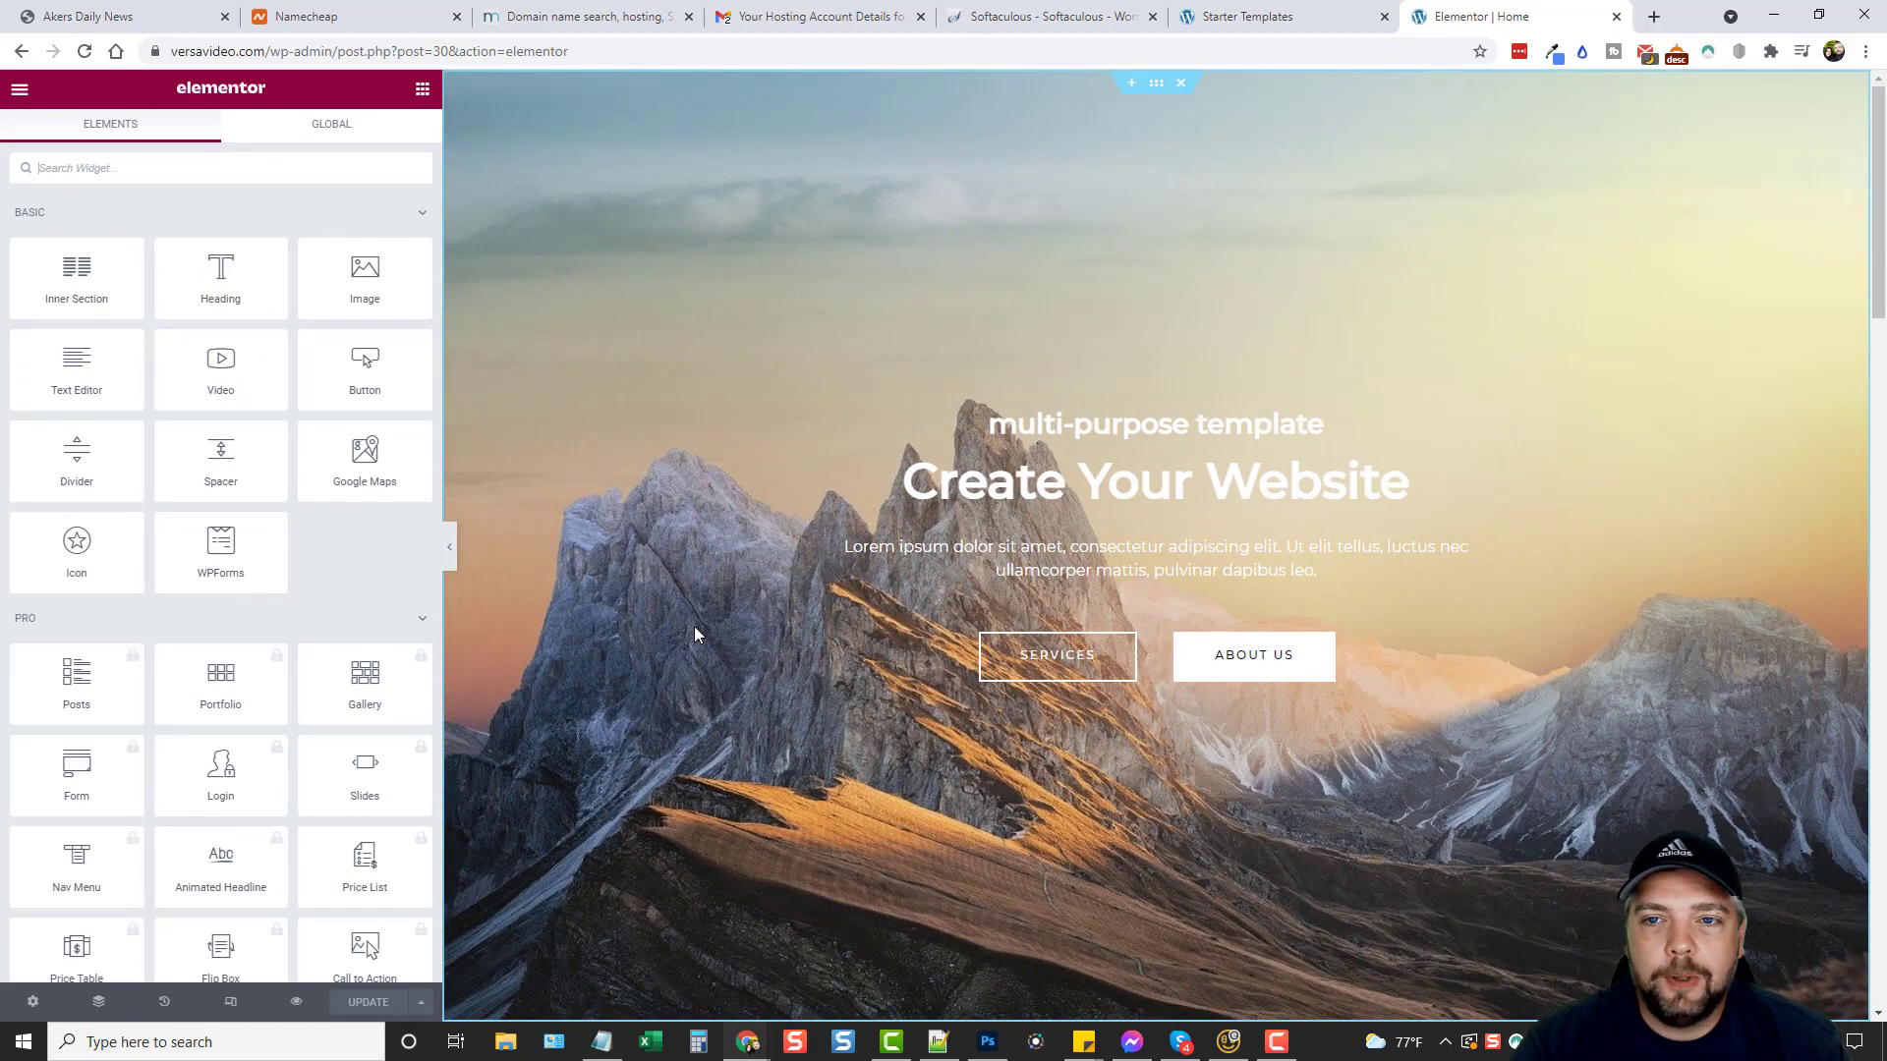
pyautogui.scroll(-20, 1081, 497)
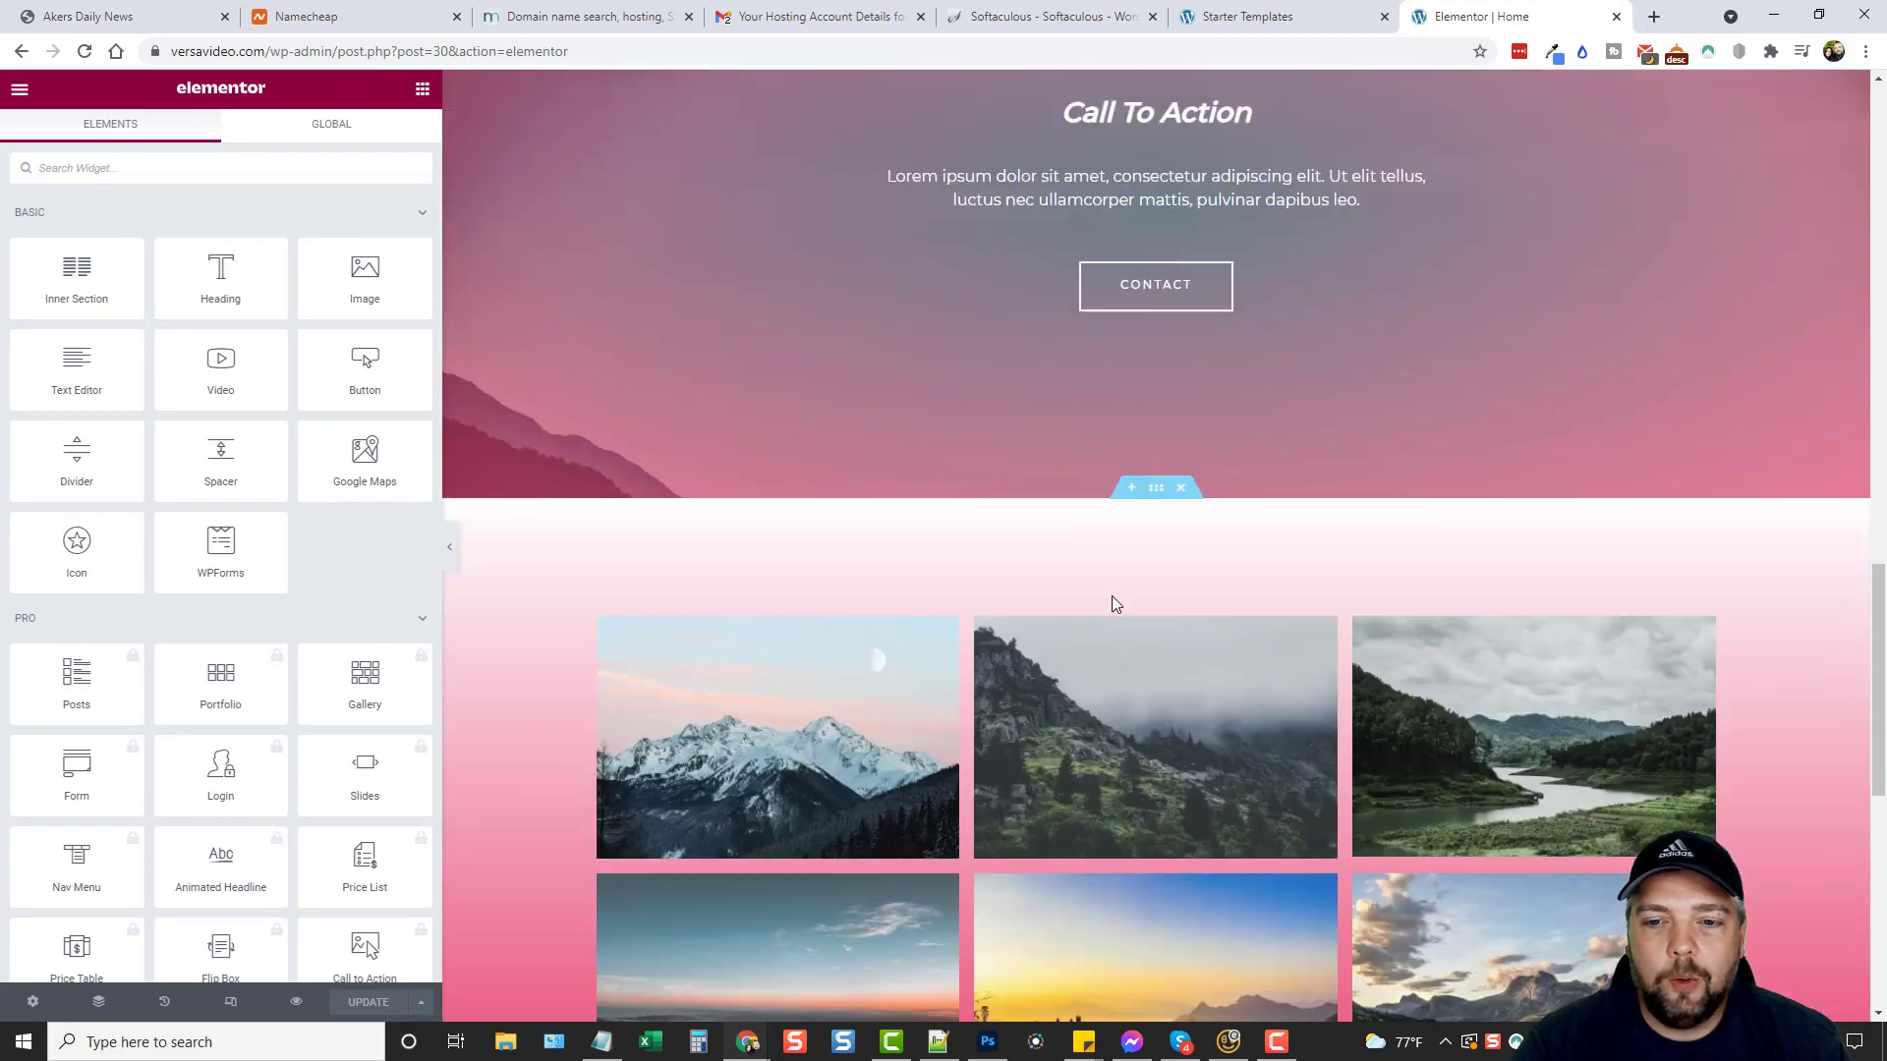
pyautogui.scroll(20, 1115, 604)
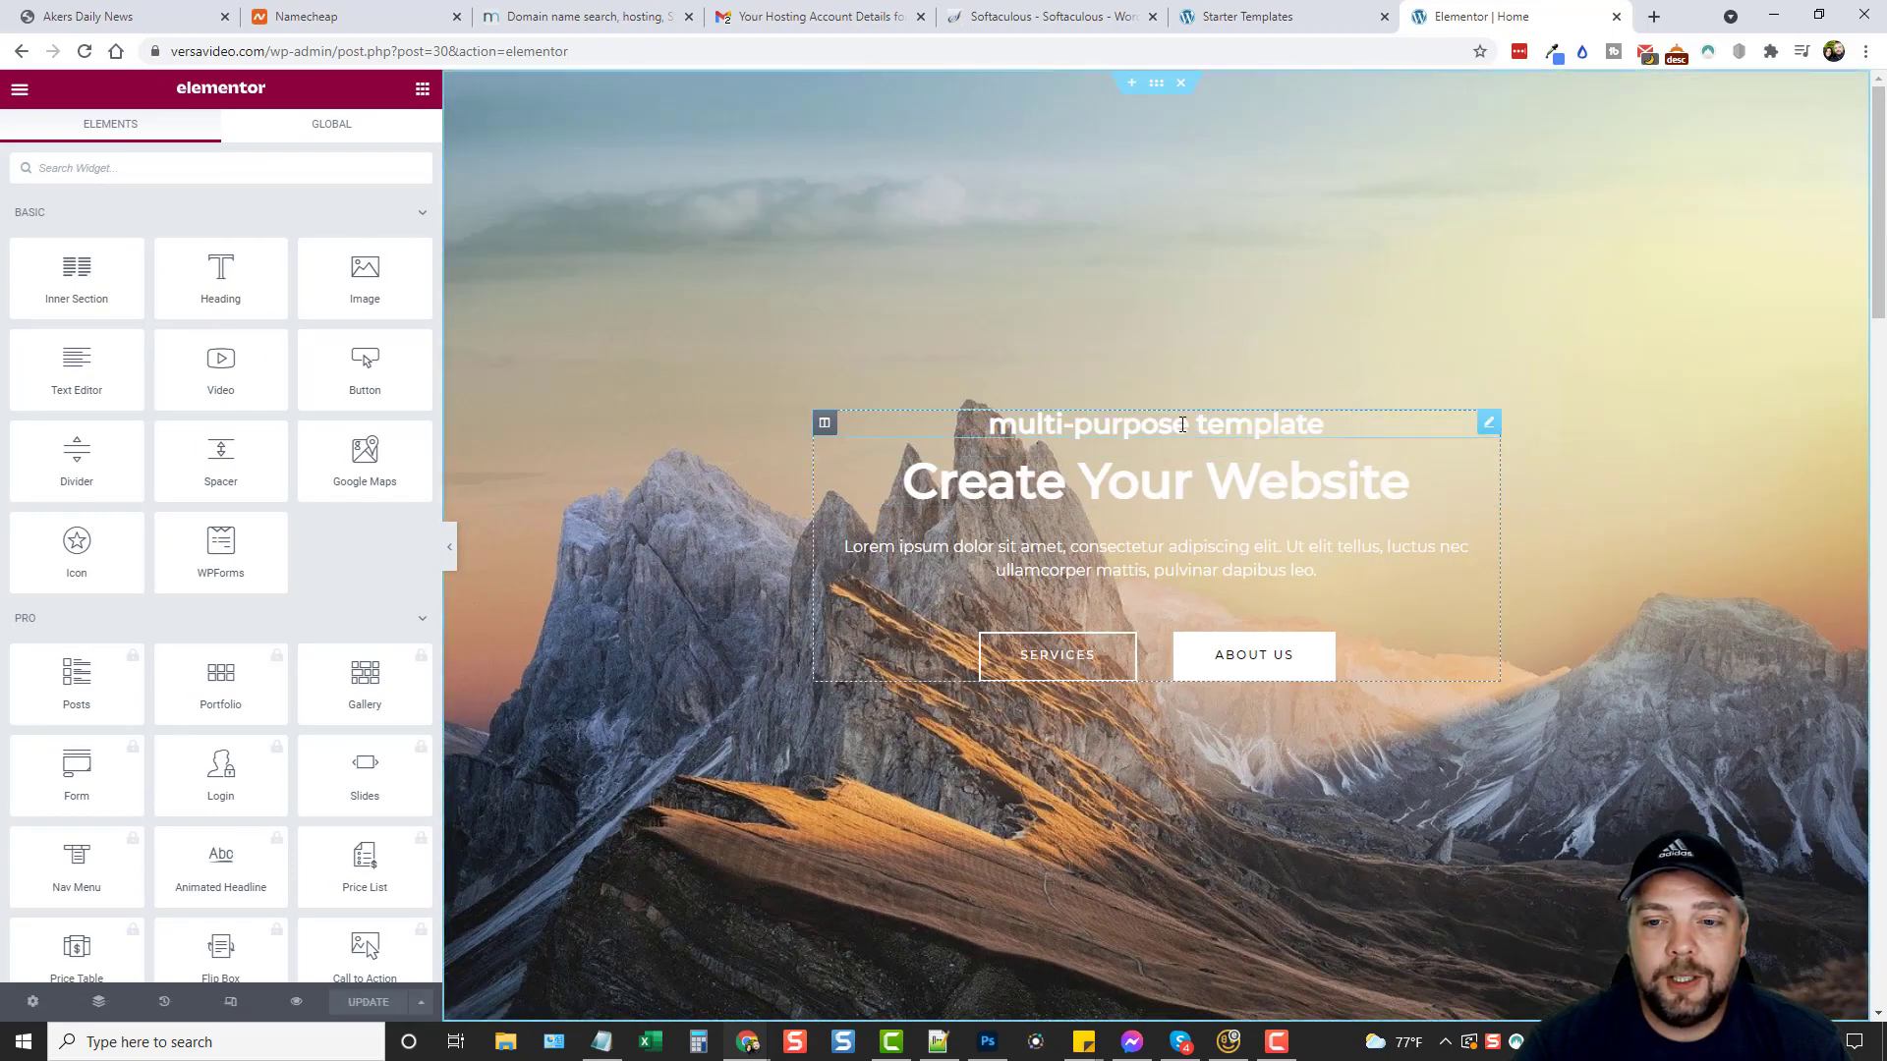
# Append 'Use' after 'Template' in the small hero heading's title.
pyautogui.click(1183, 425)
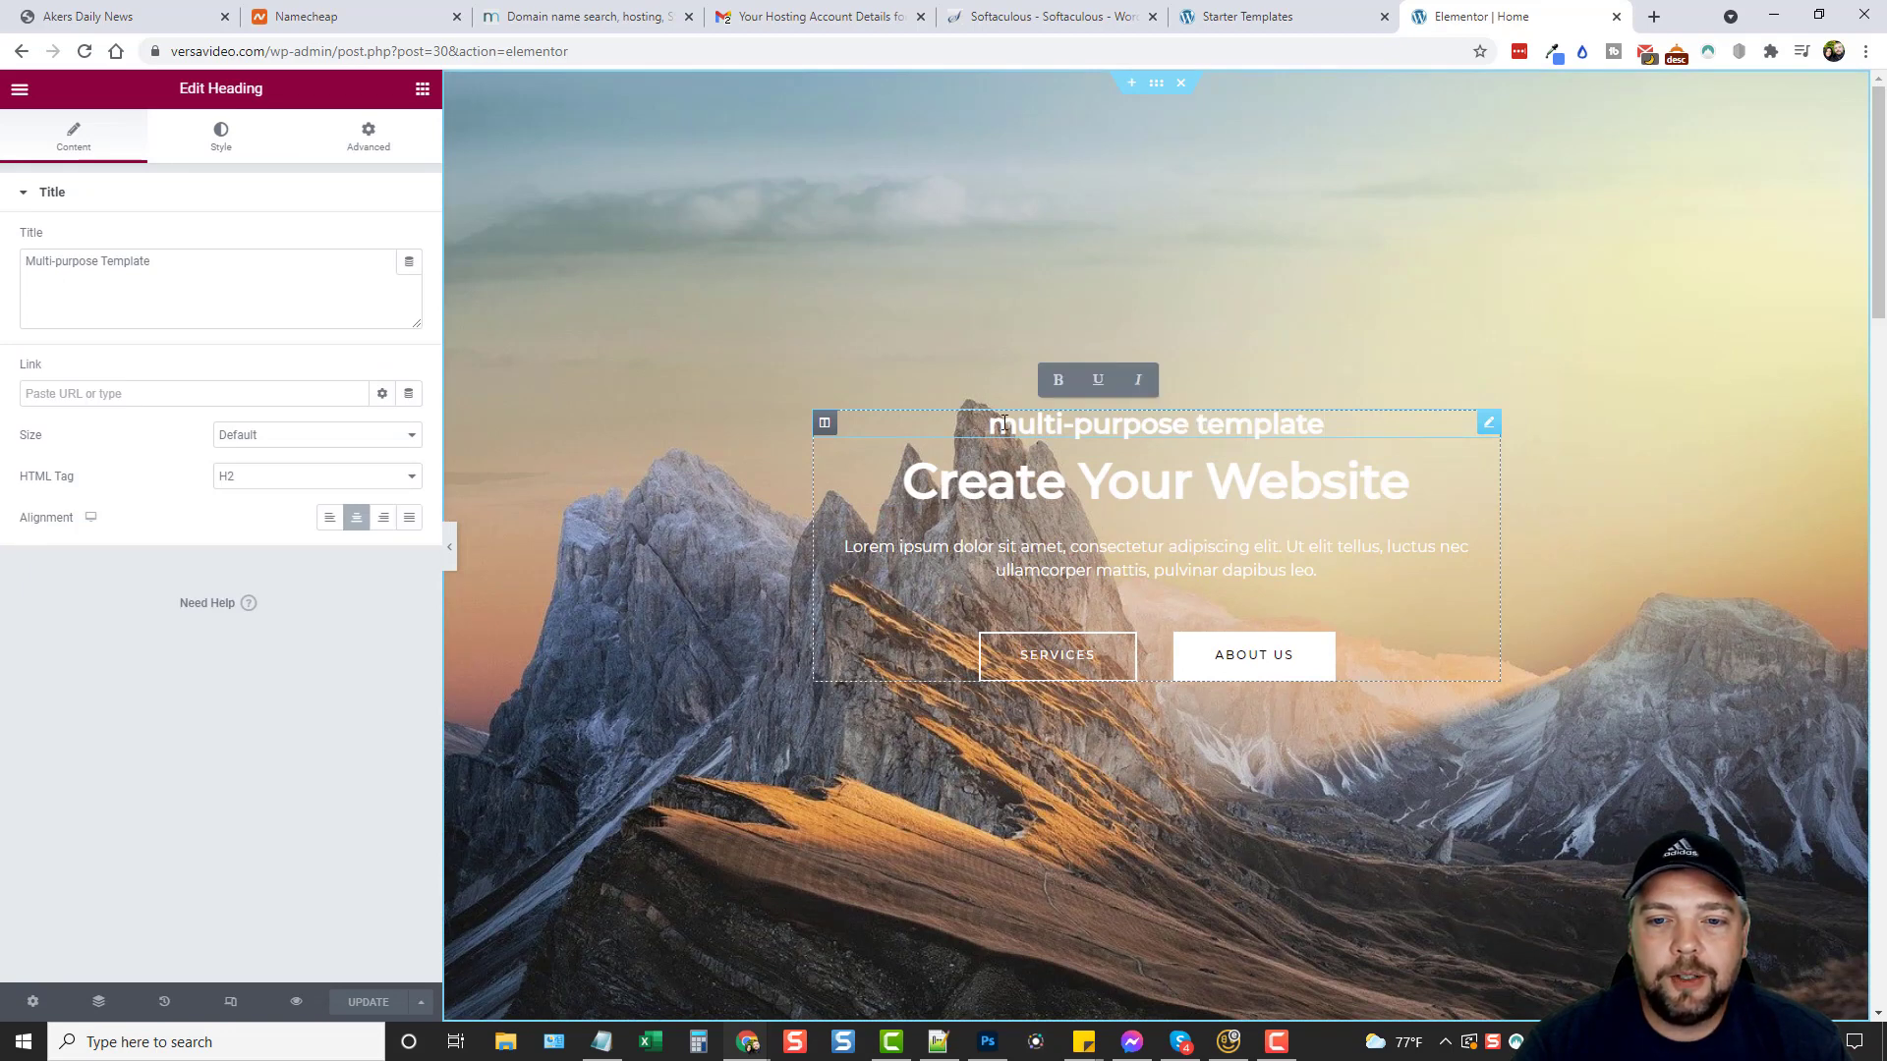
pyautogui.click(144, 270)
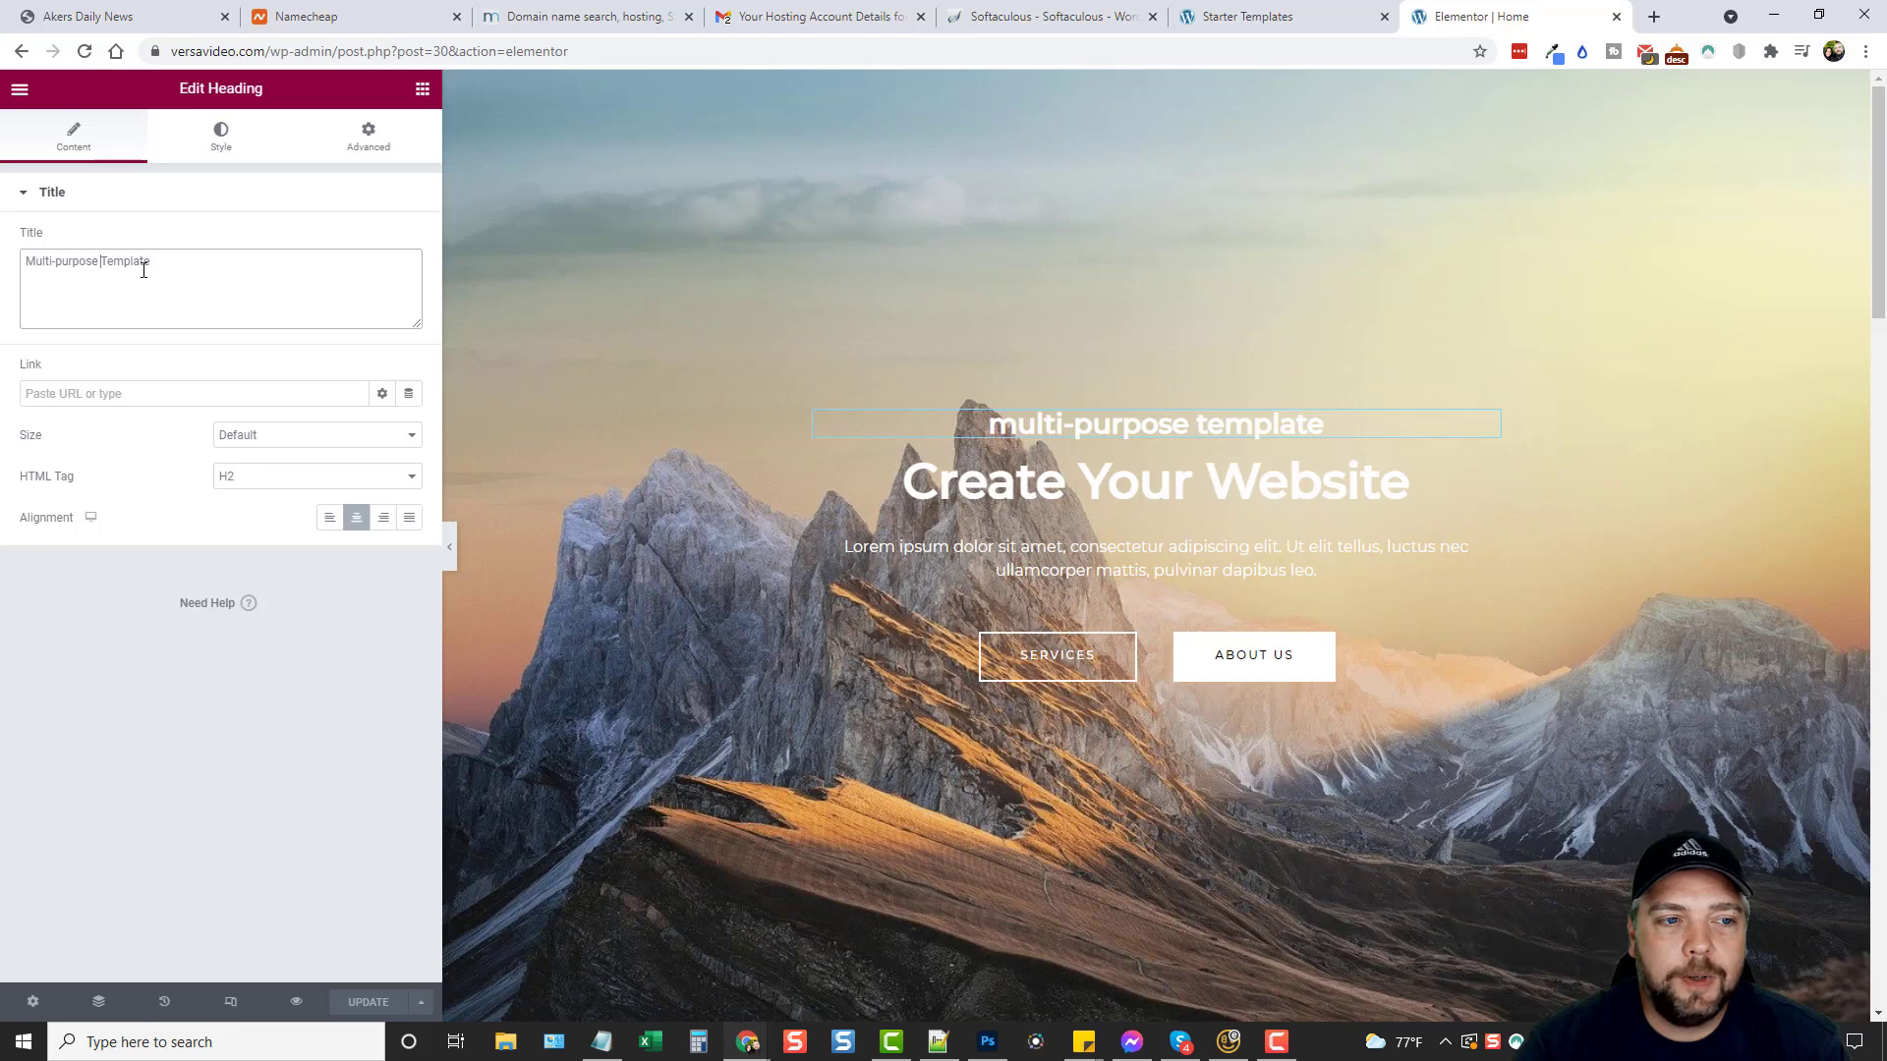
pyautogui.moveTo(143, 270); pyautogui.dragTo(18, 265)
pyautogui.click(138, 285)
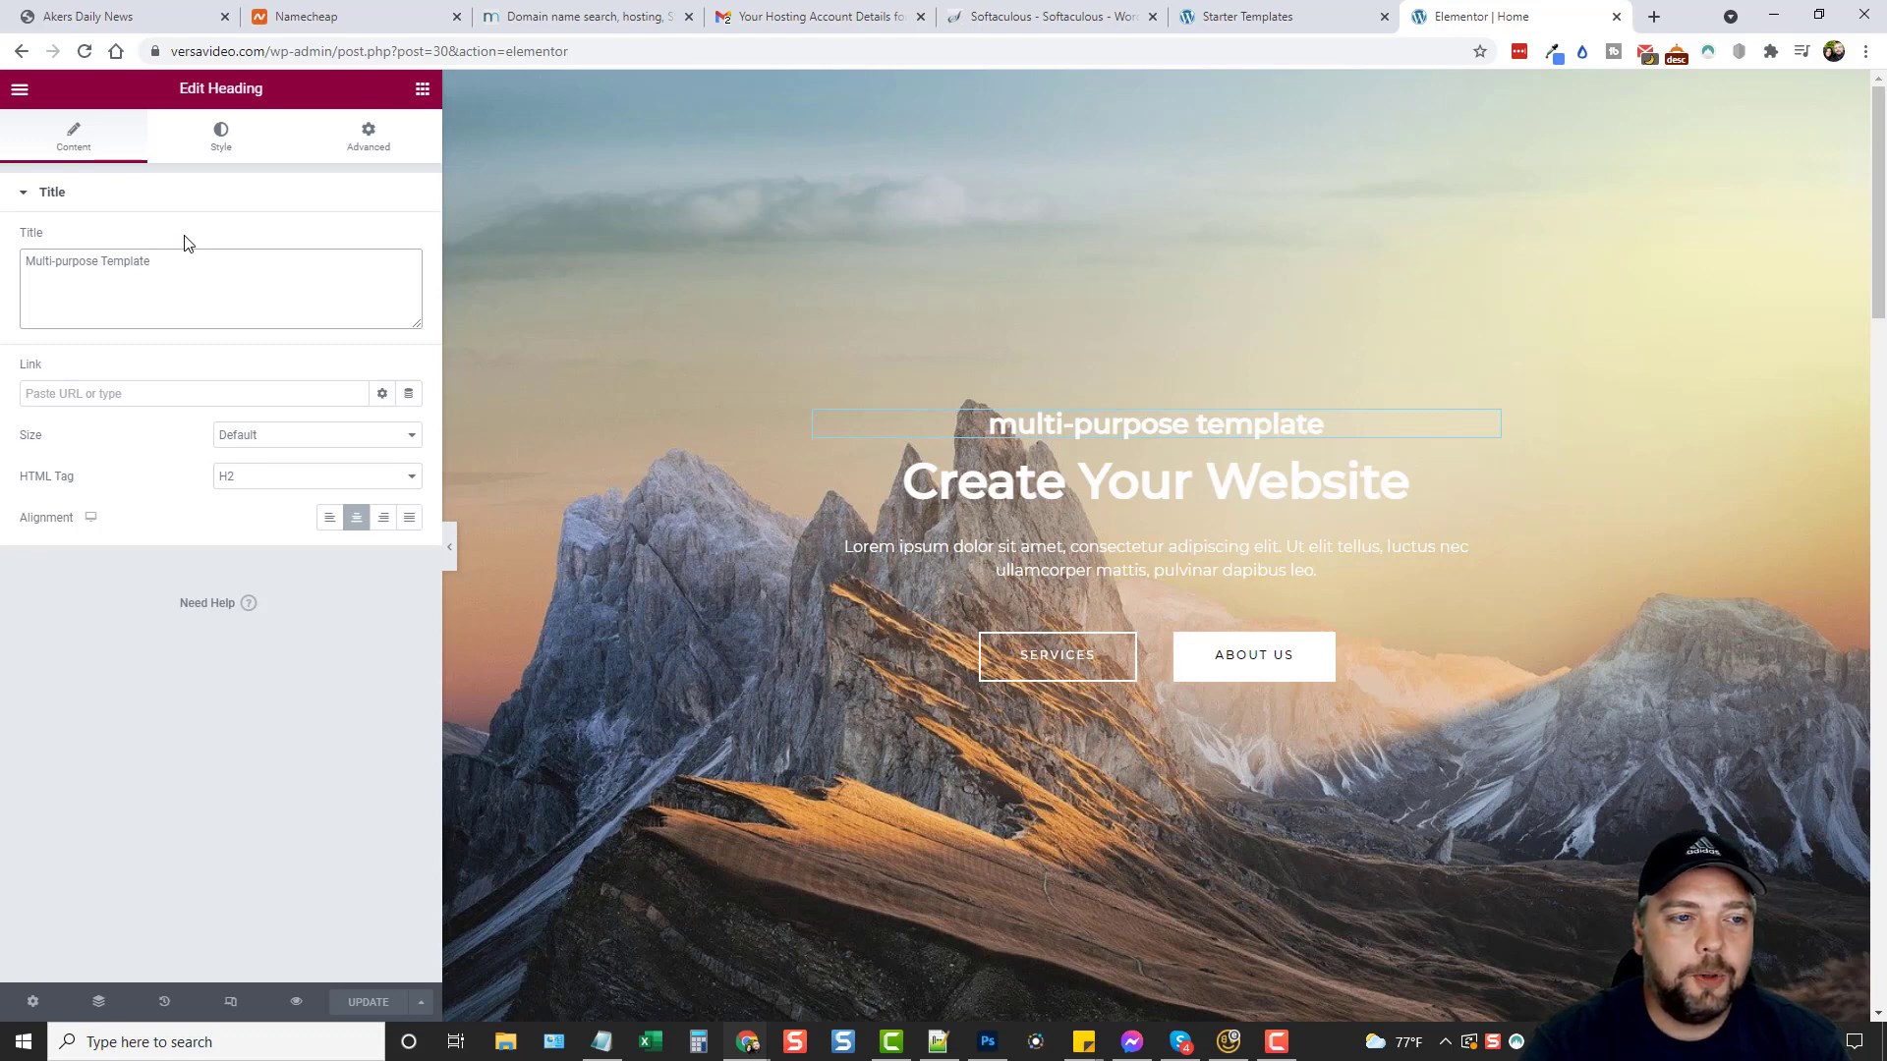
pyautogui.write('Use')
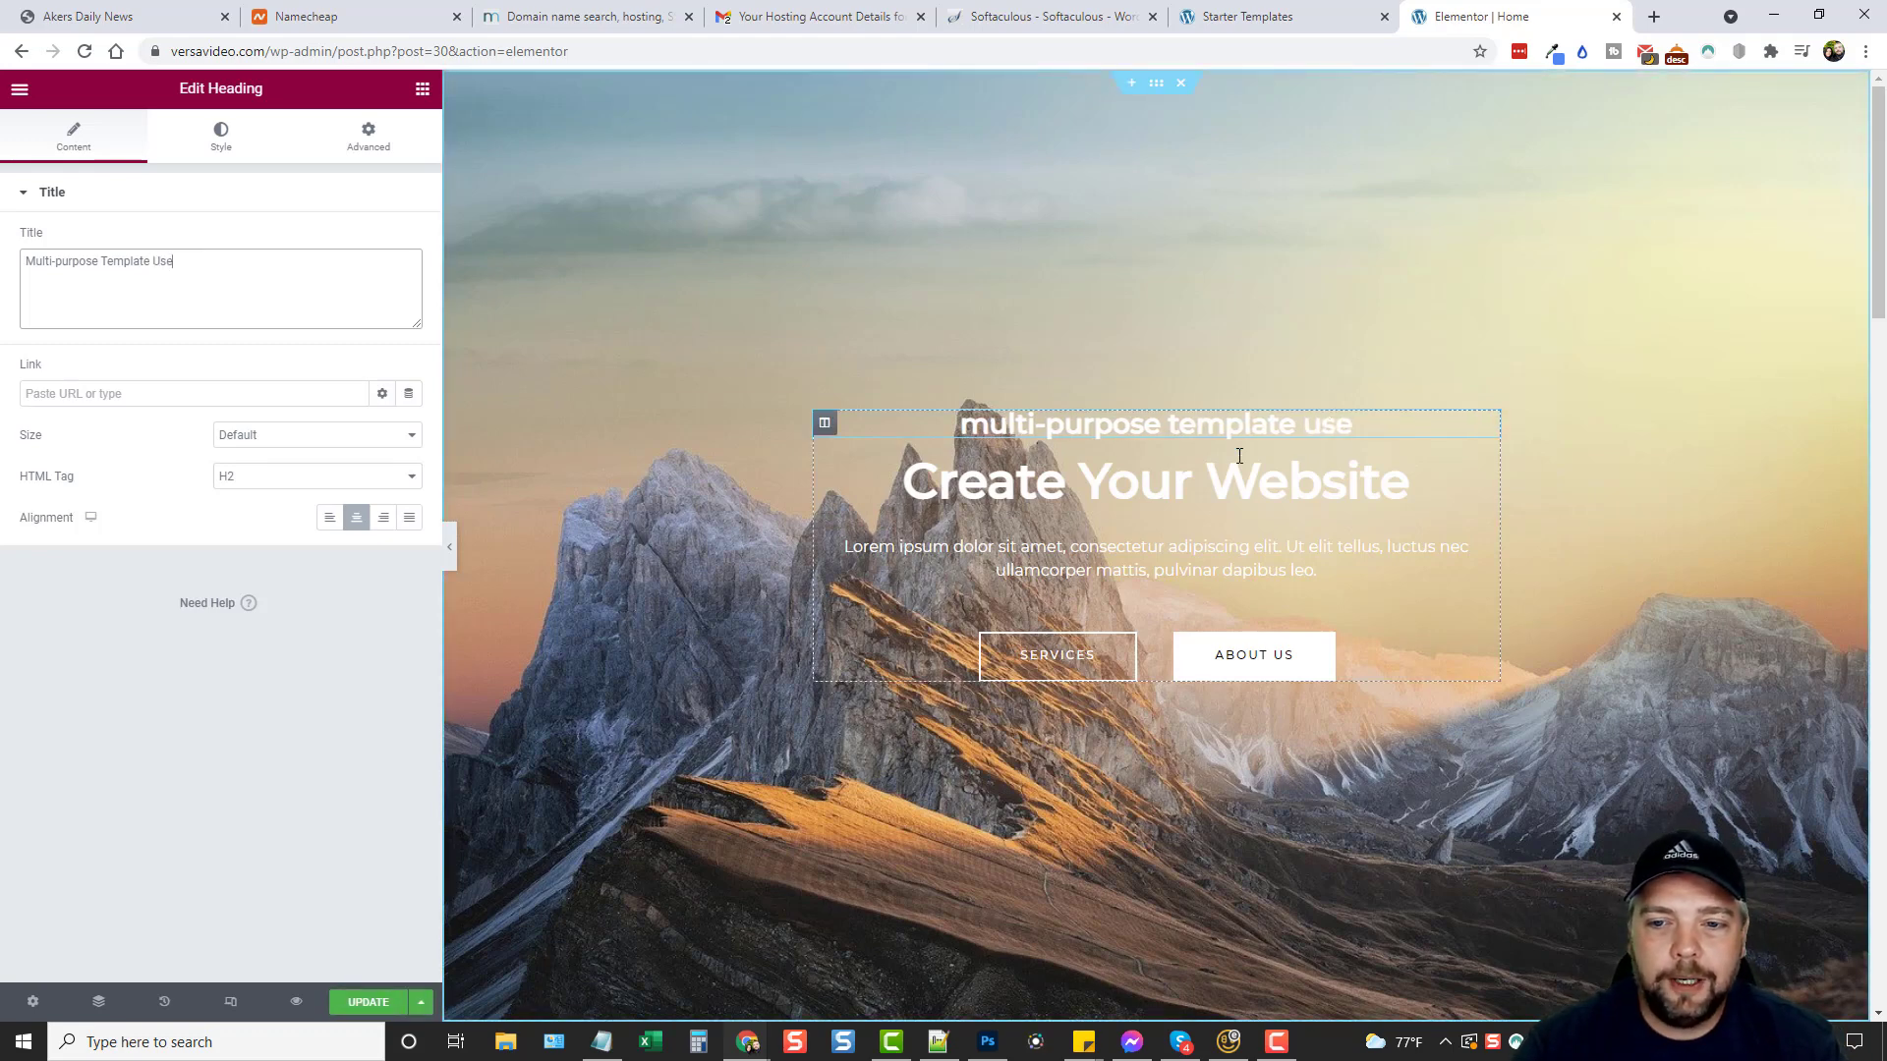
# Check the Create Your Website heading and paragraph, then reopen the top heading's actions without deleting it.
pyautogui.click(1176, 484)
pyautogui.click(1165, 543)
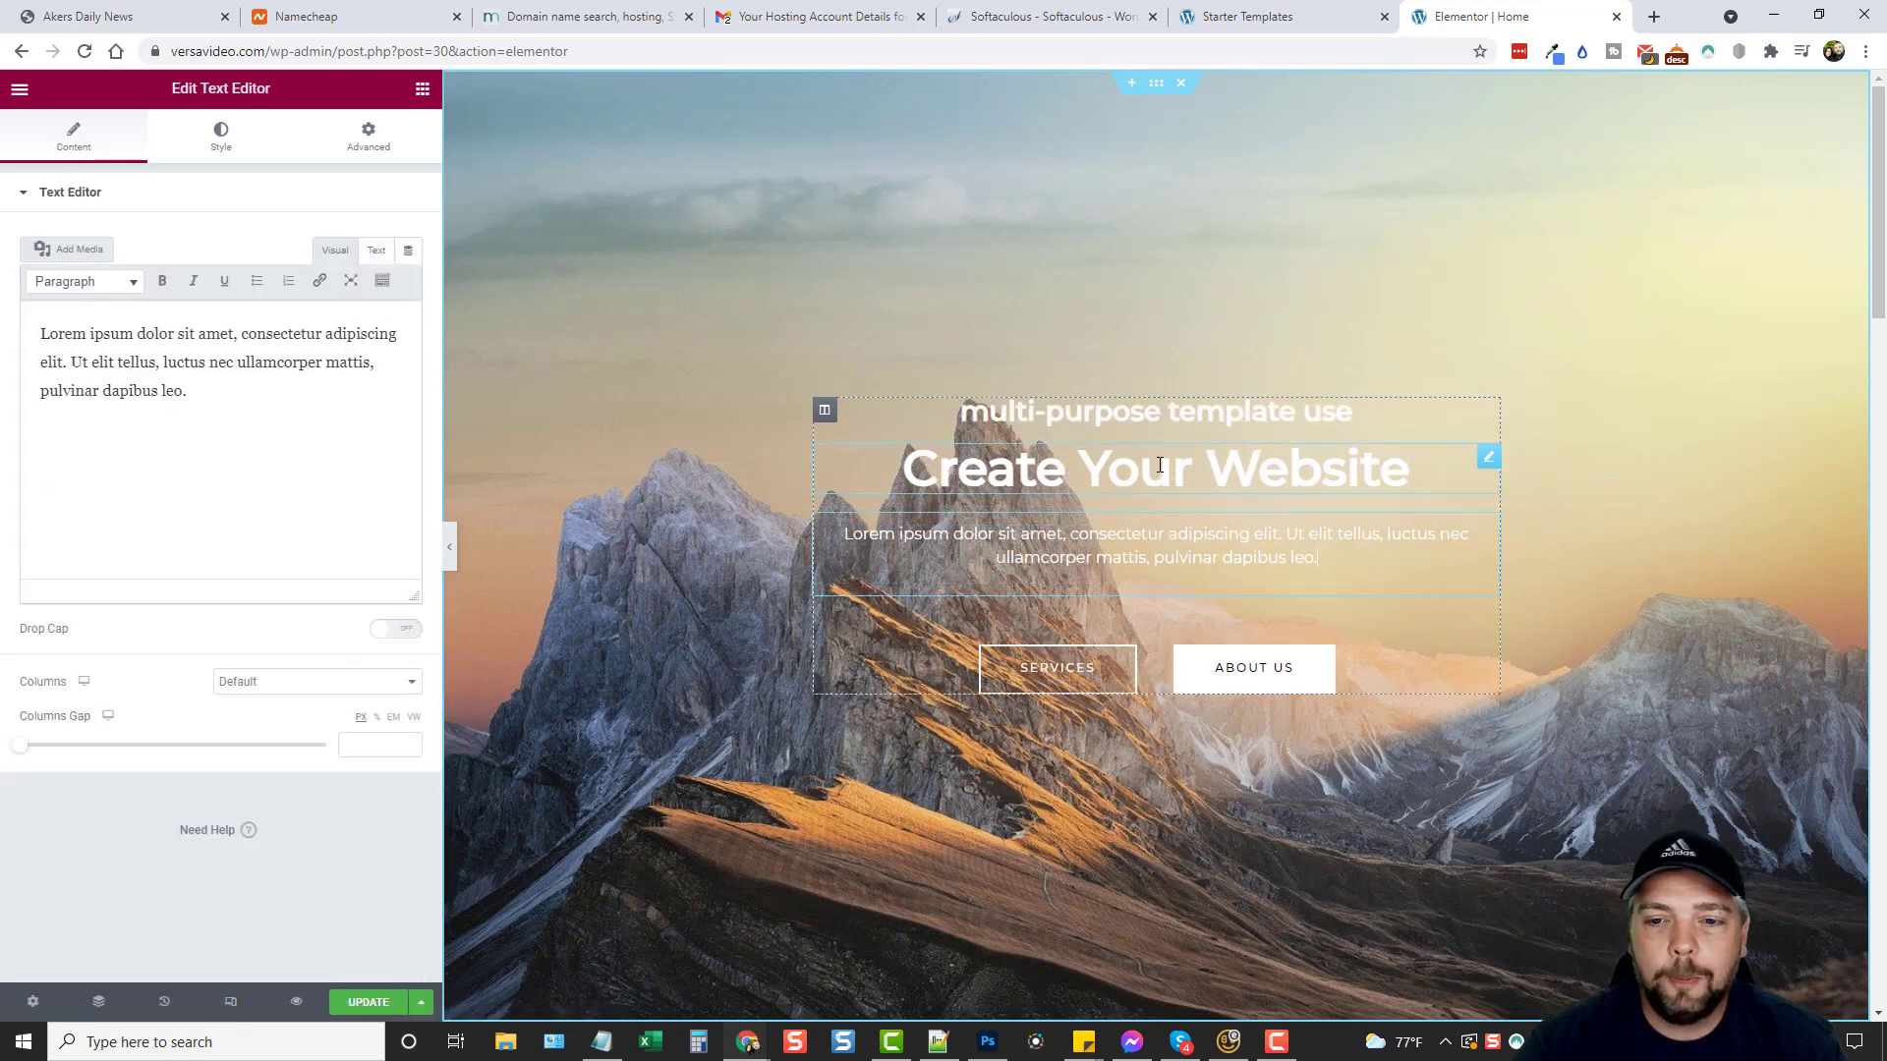
pyautogui.click(1277, 411)
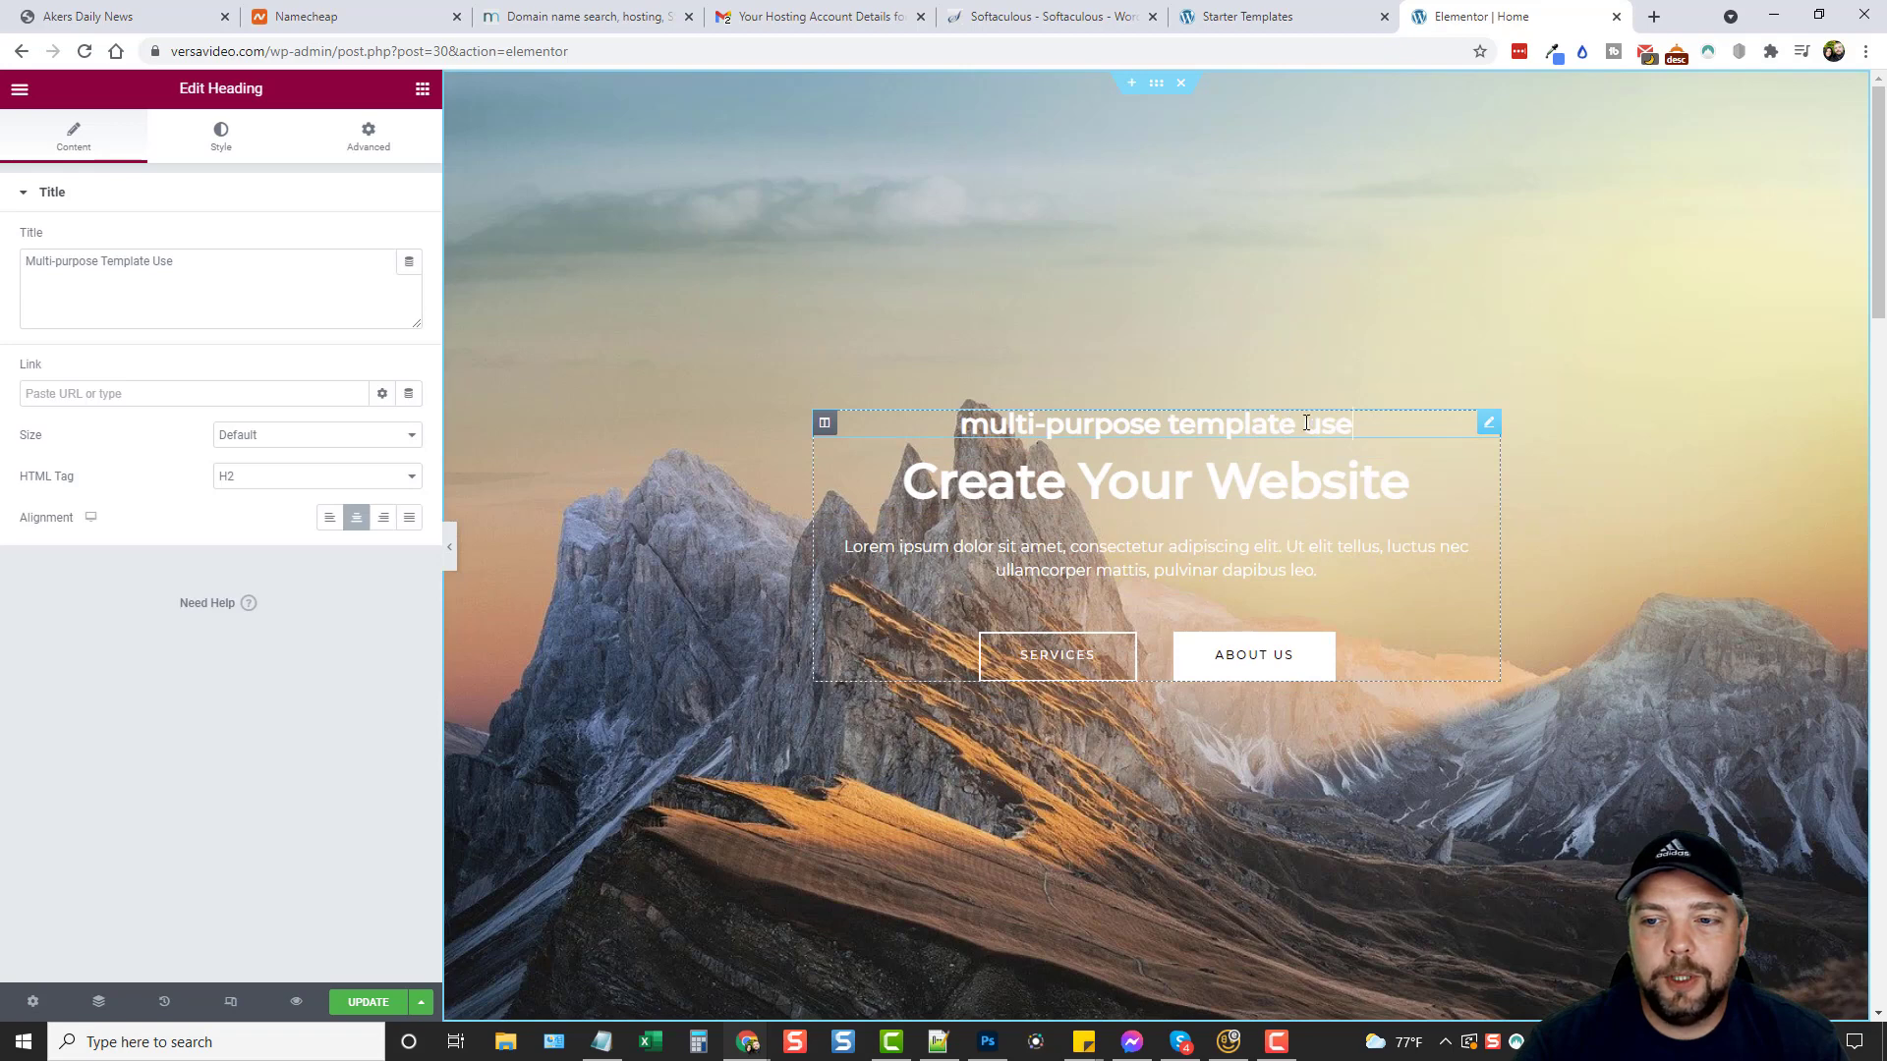
pyautogui.rightClick(1491, 429)
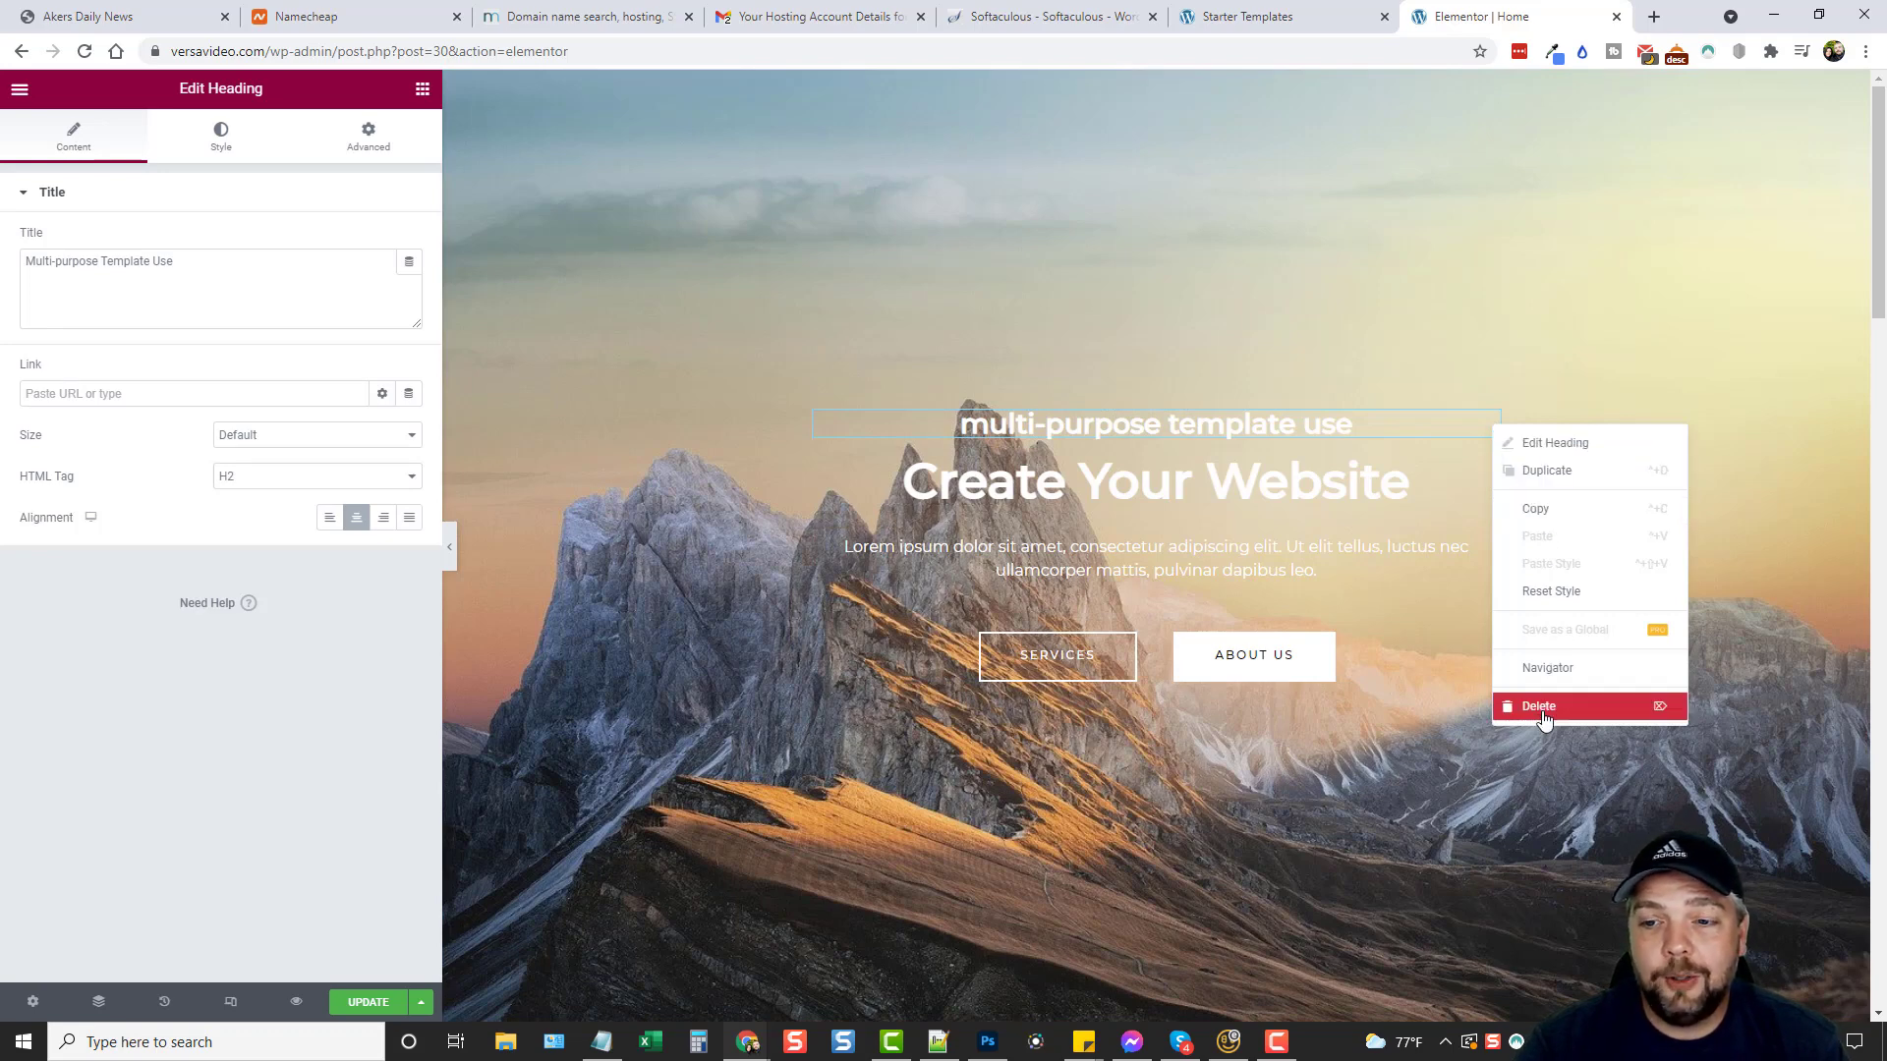
pyautogui.click(1423, 278)
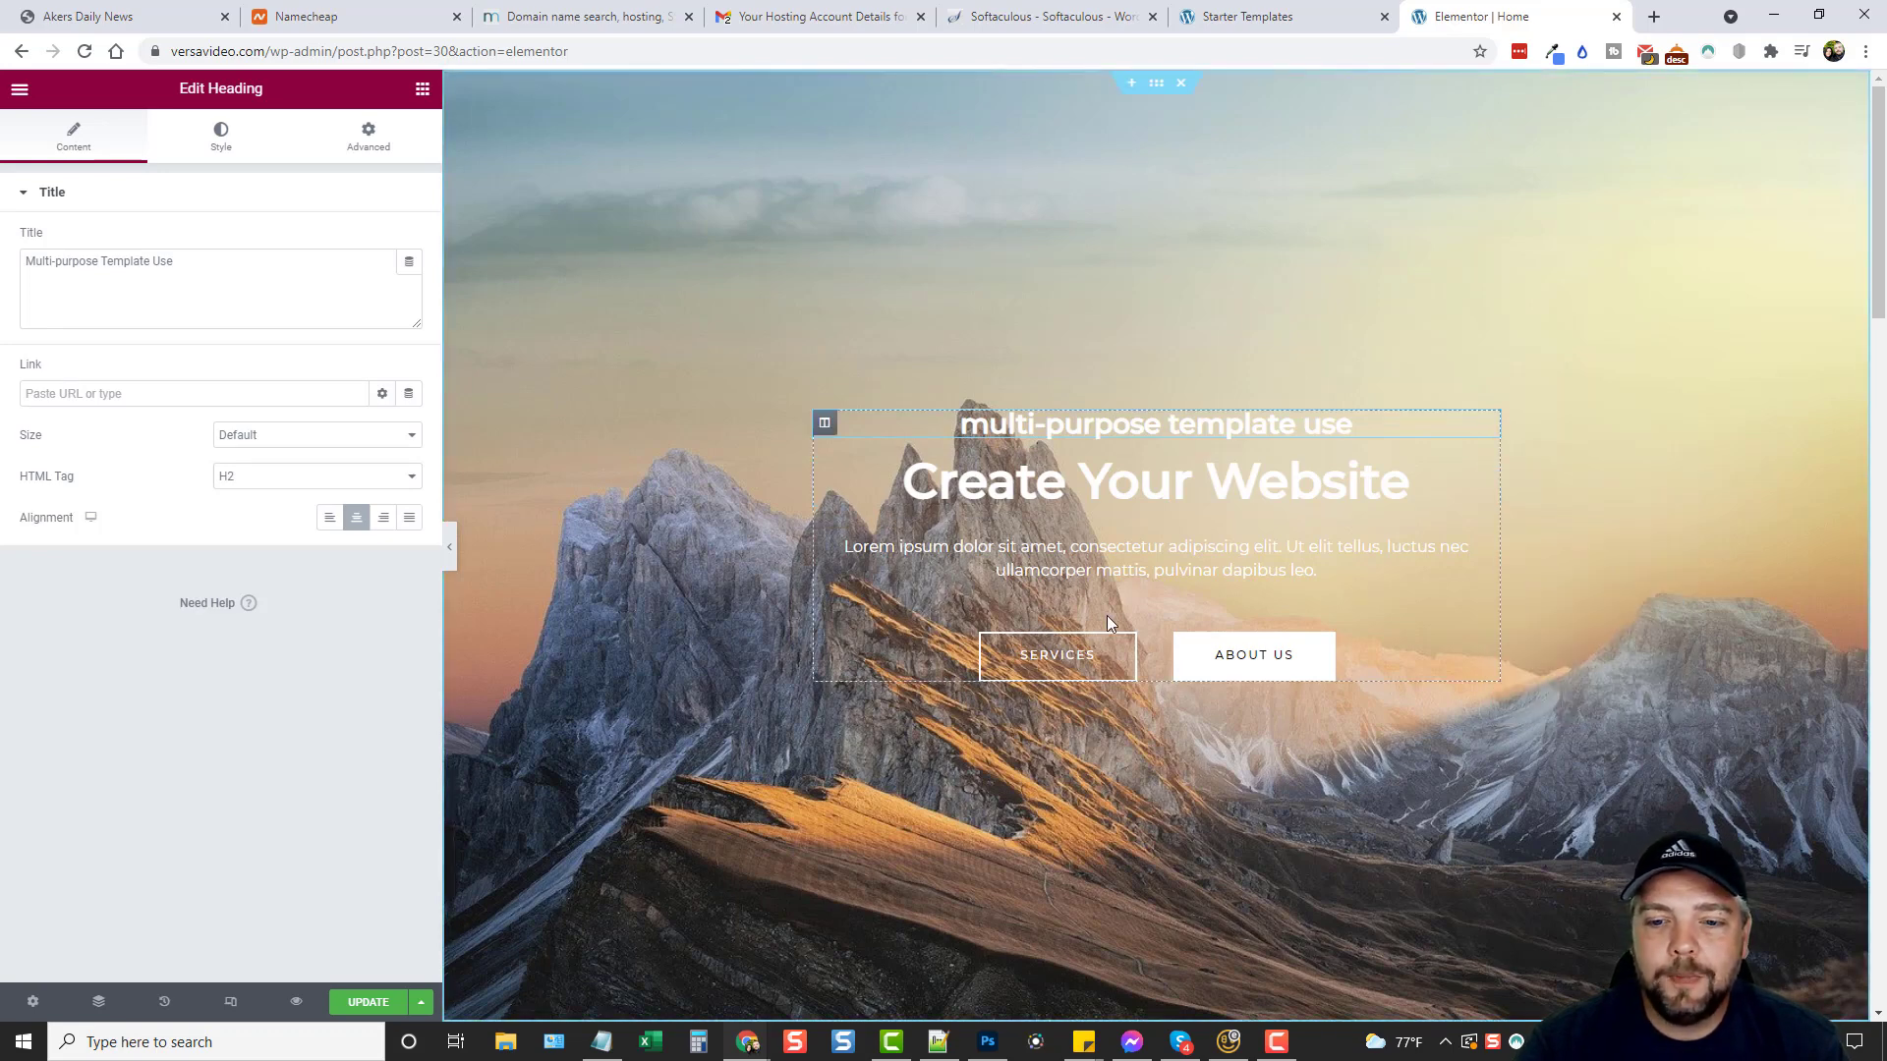
pyautogui.click(1051, 665)
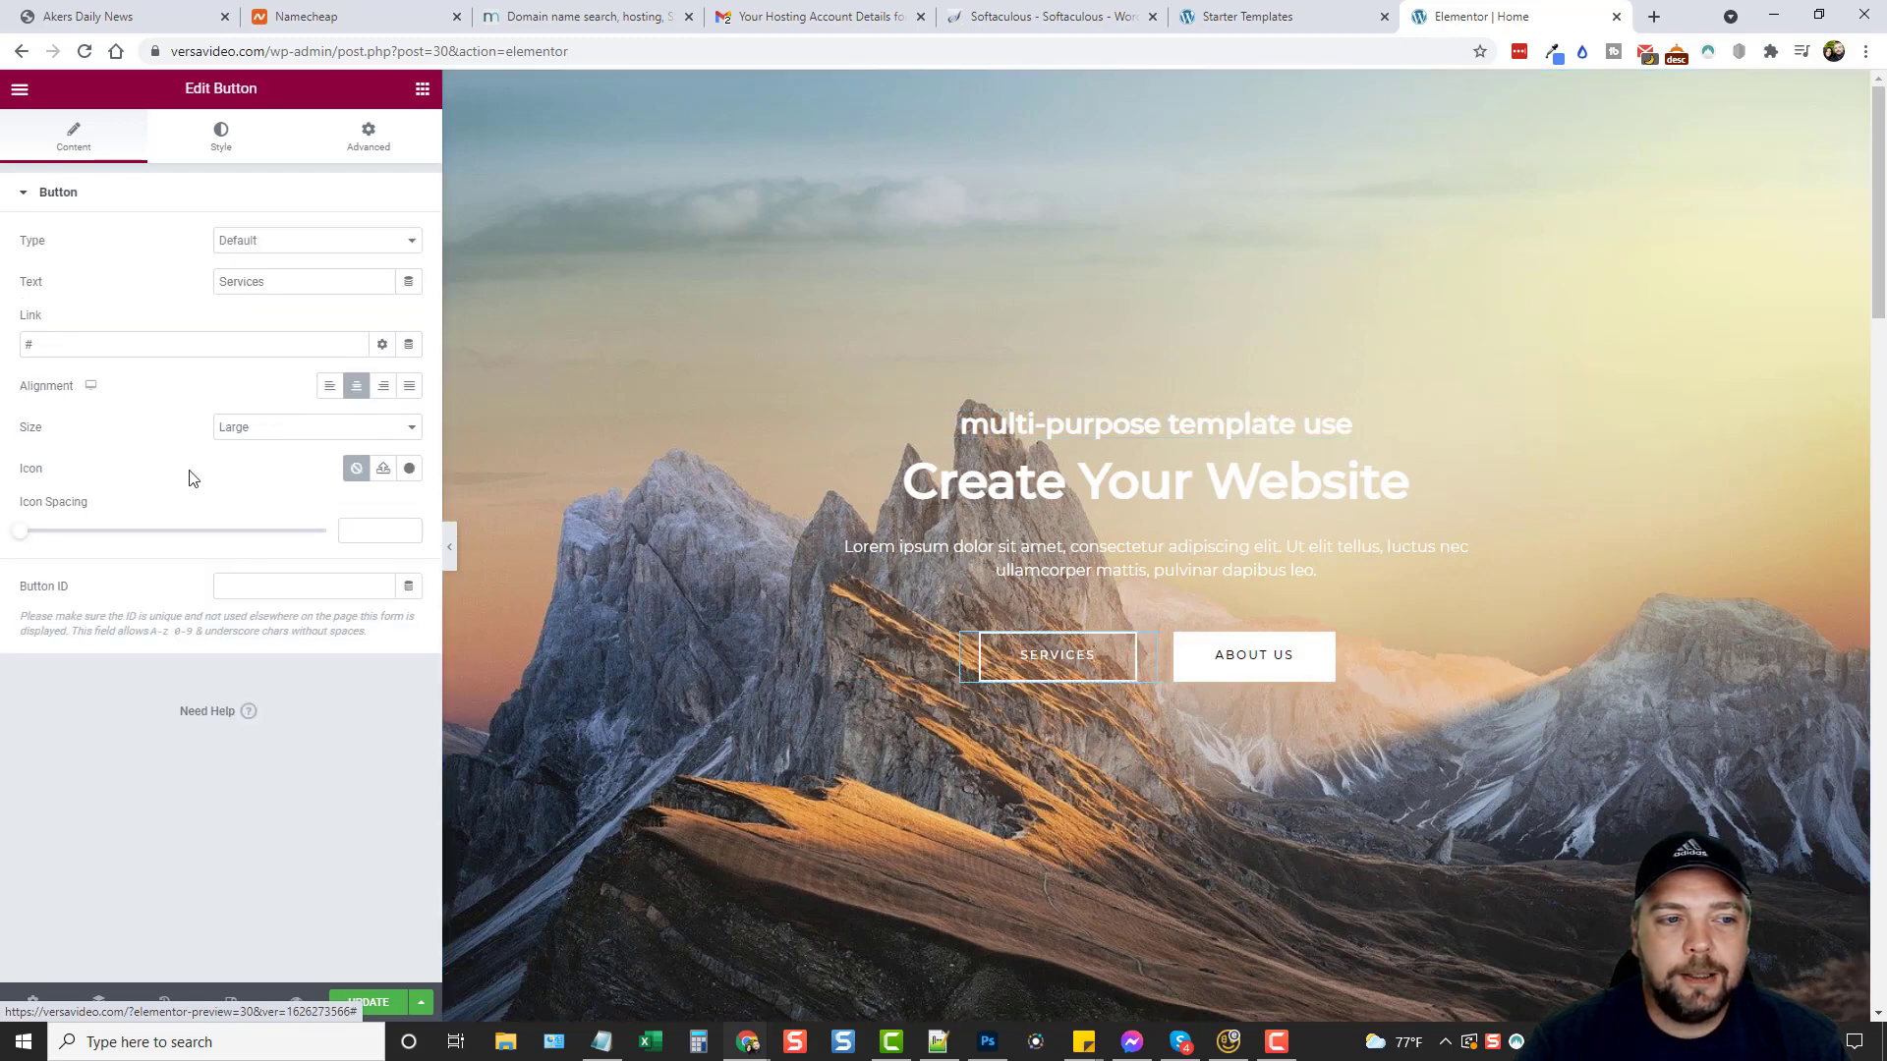
pyautogui.click(58, 346)
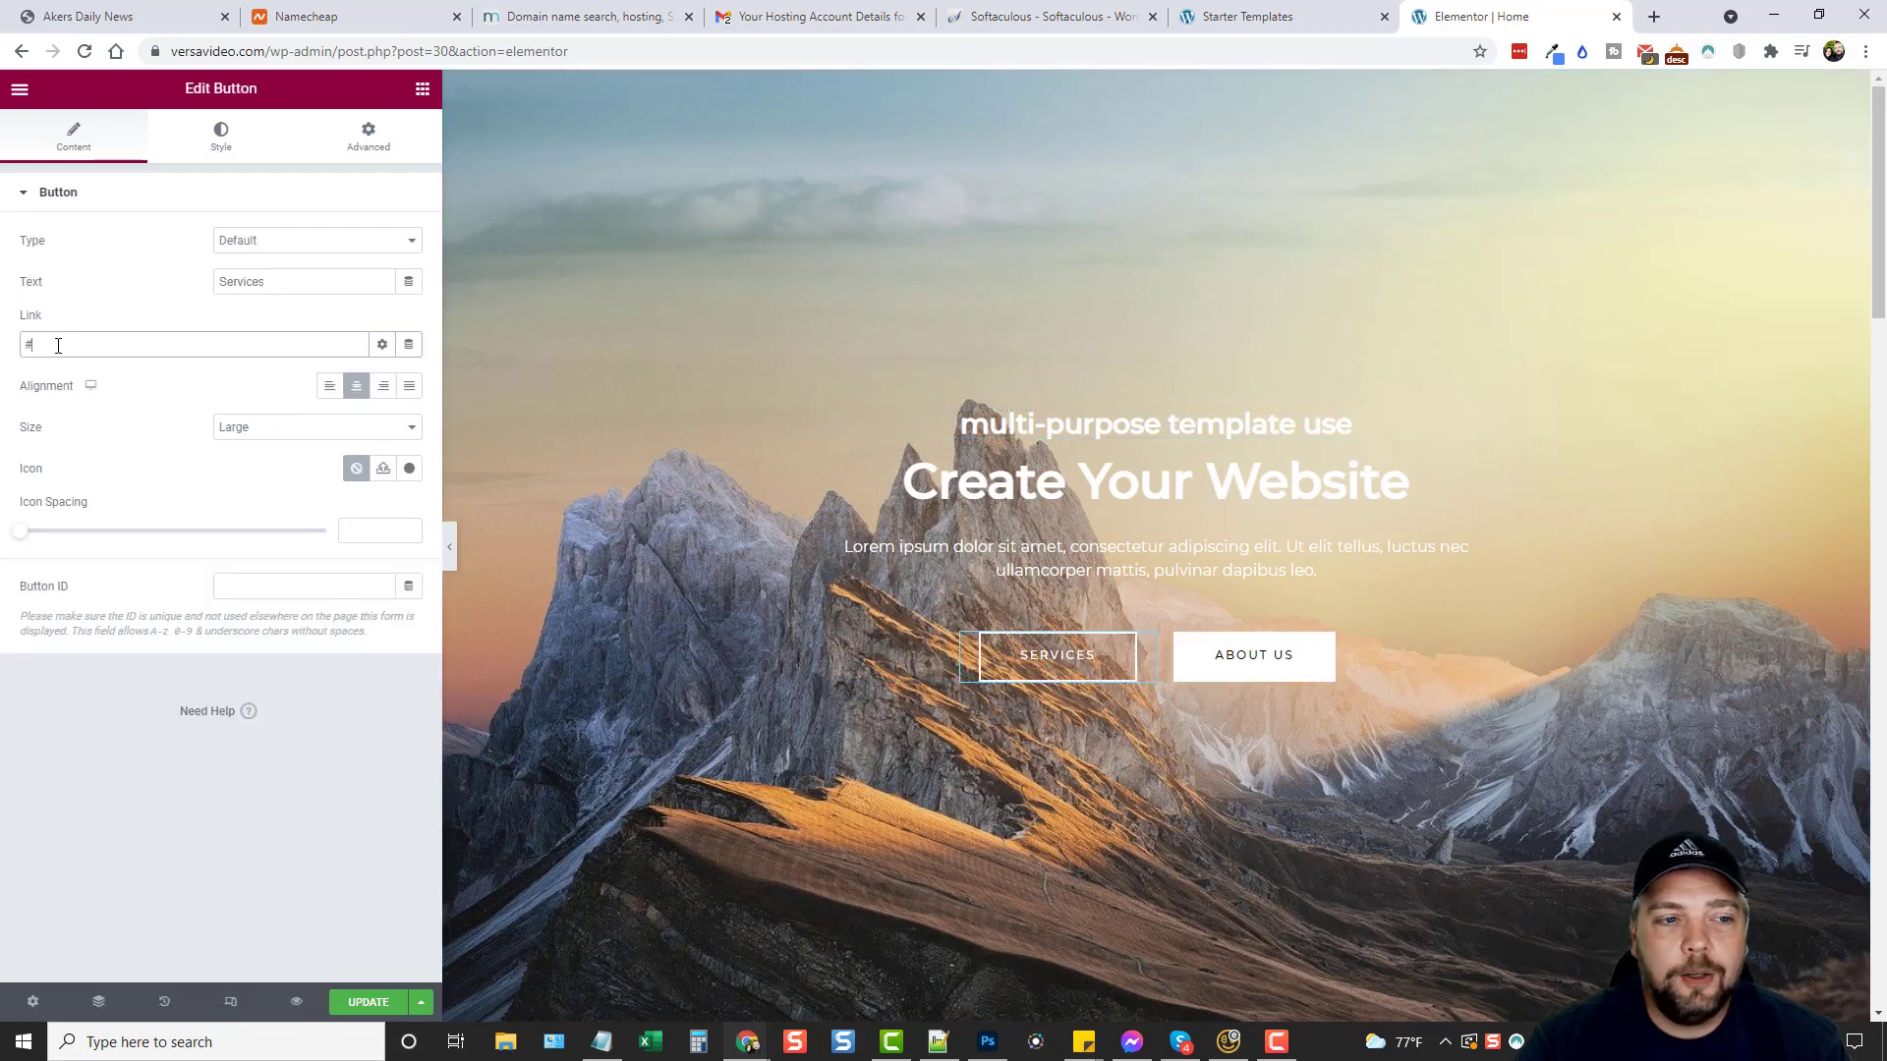
pyautogui.doubleClick(28, 341)
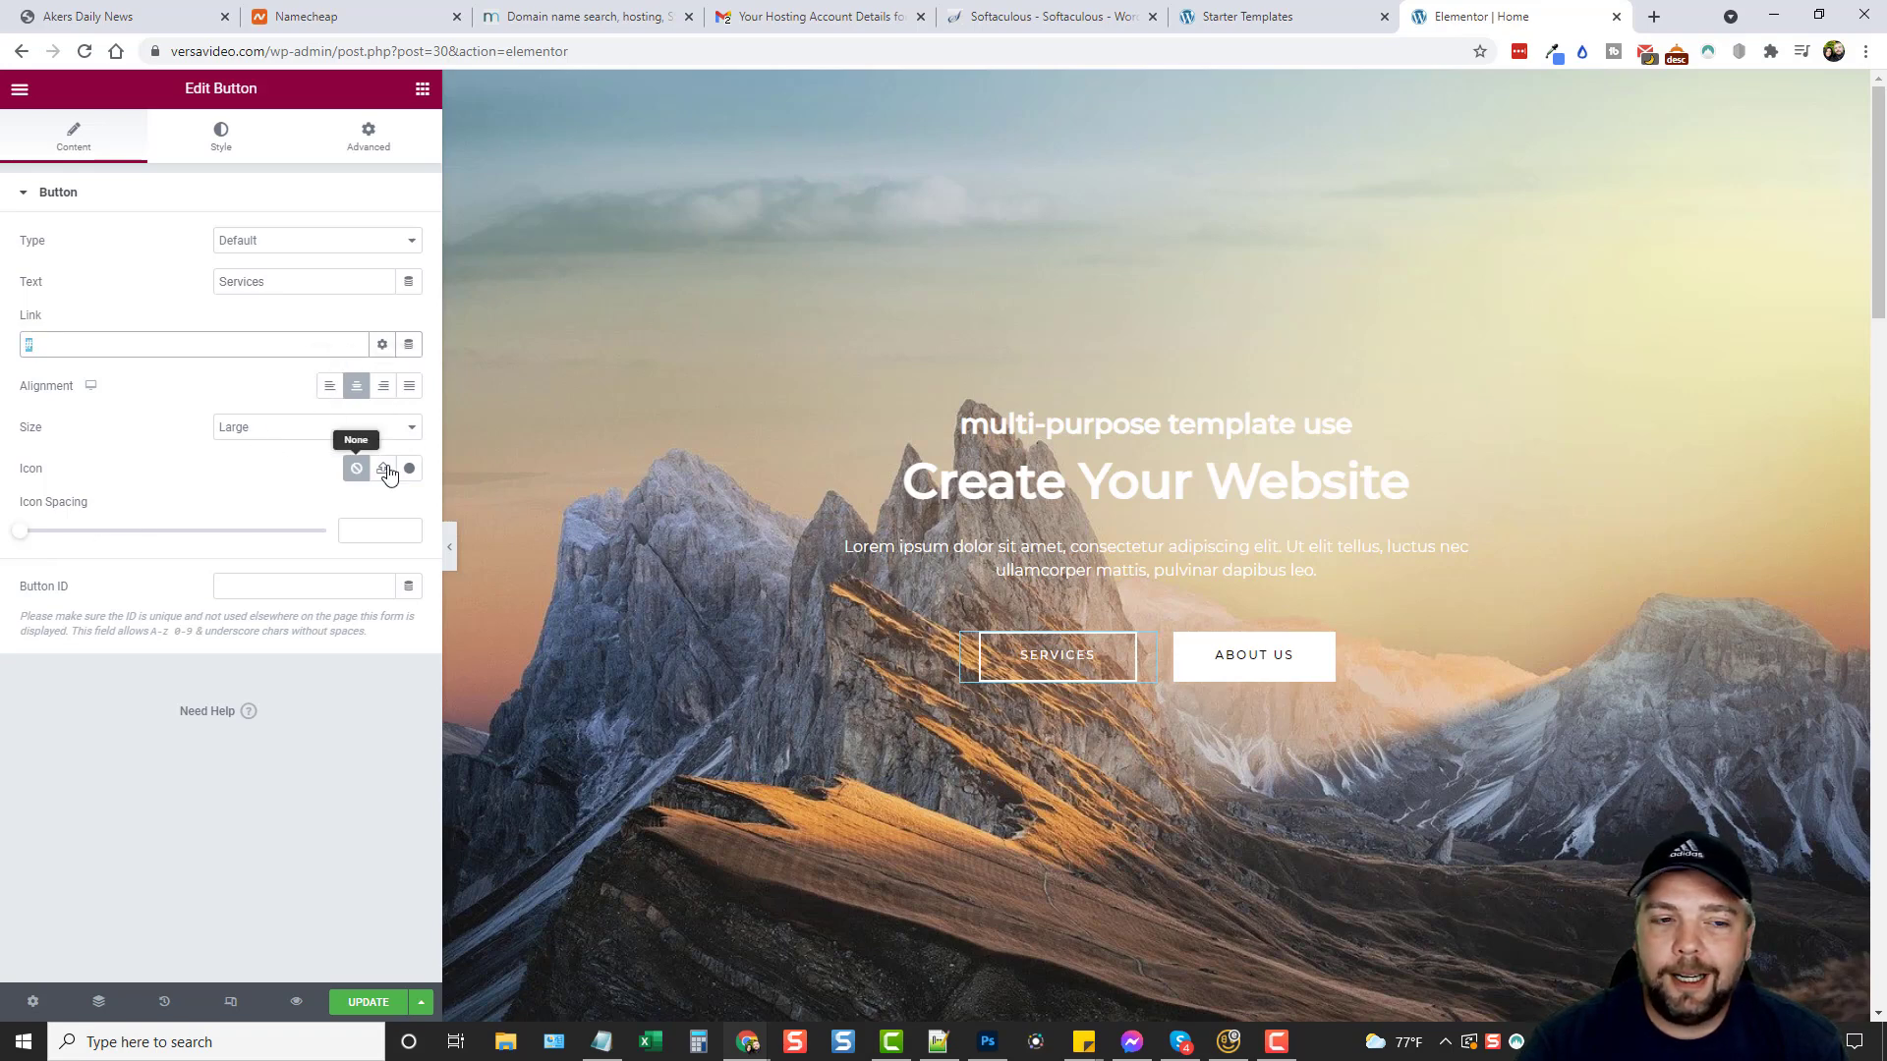
pyautogui.scroll(-9, 688, 585)
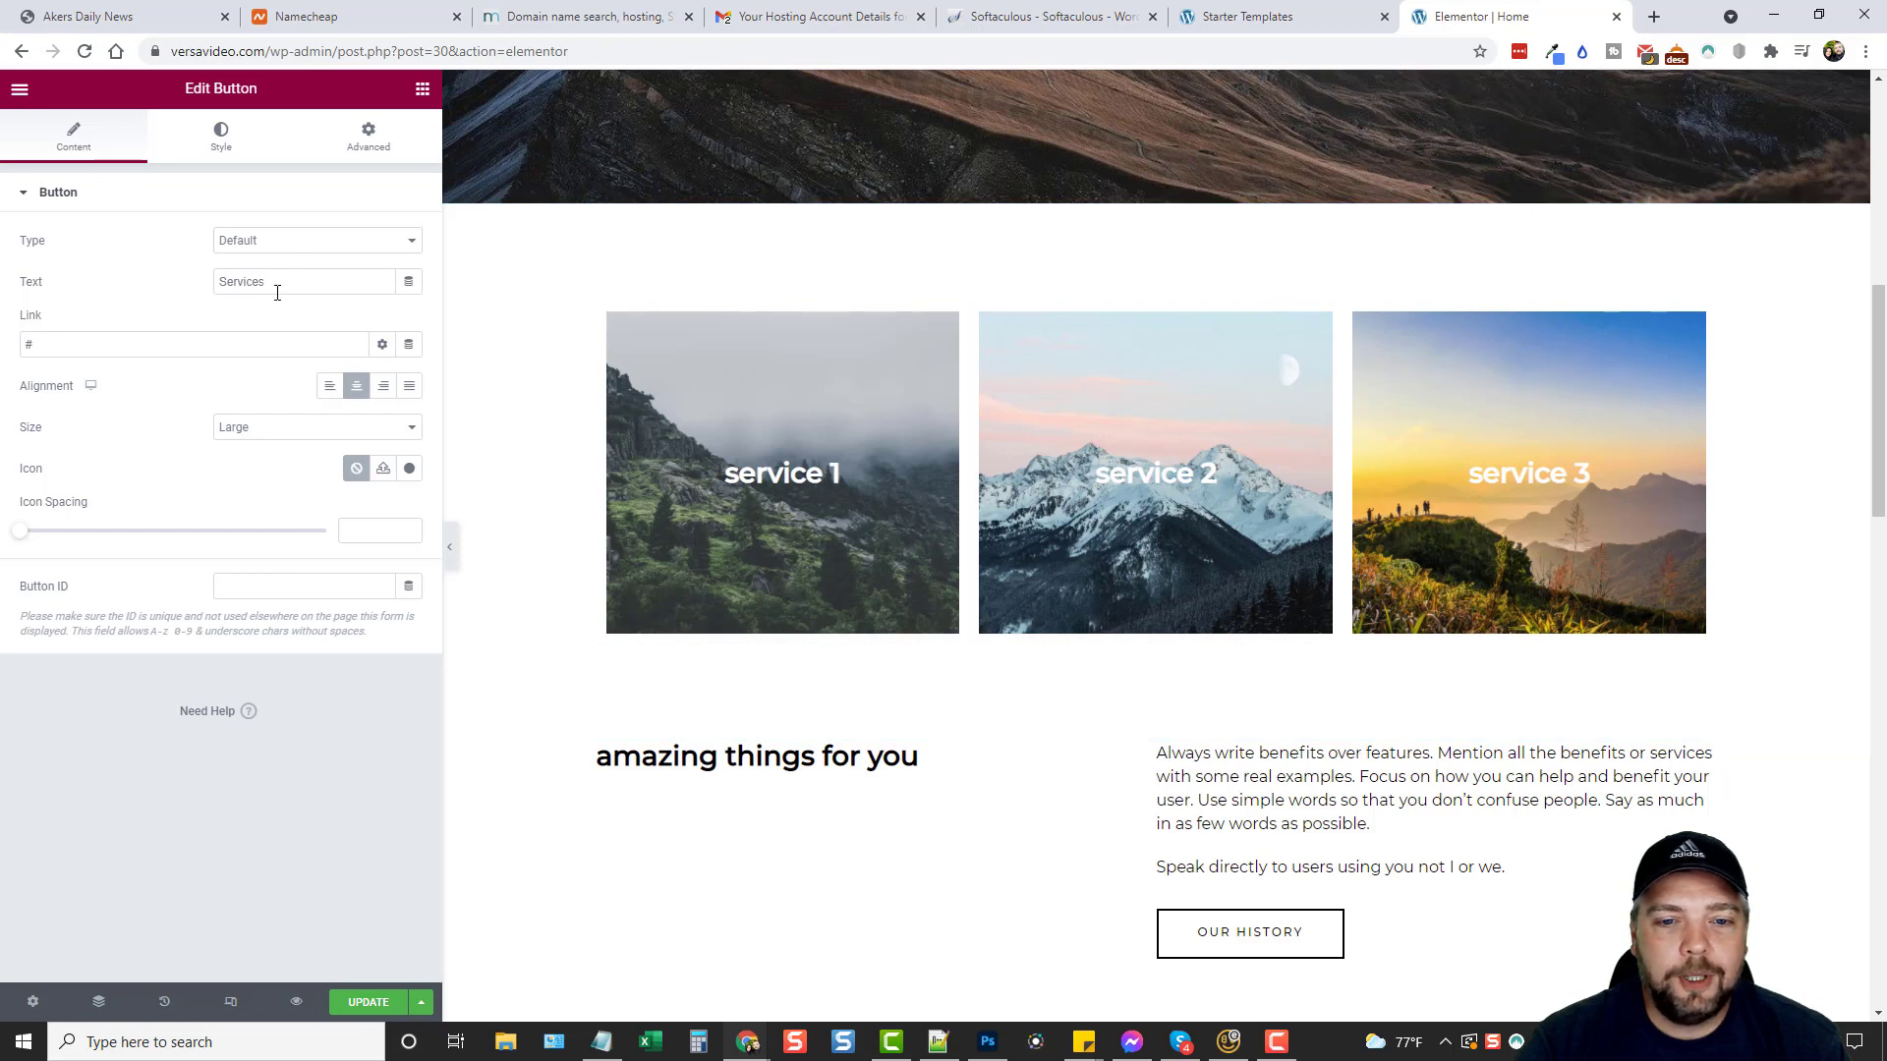
pyautogui.doubleClick(30, 341)
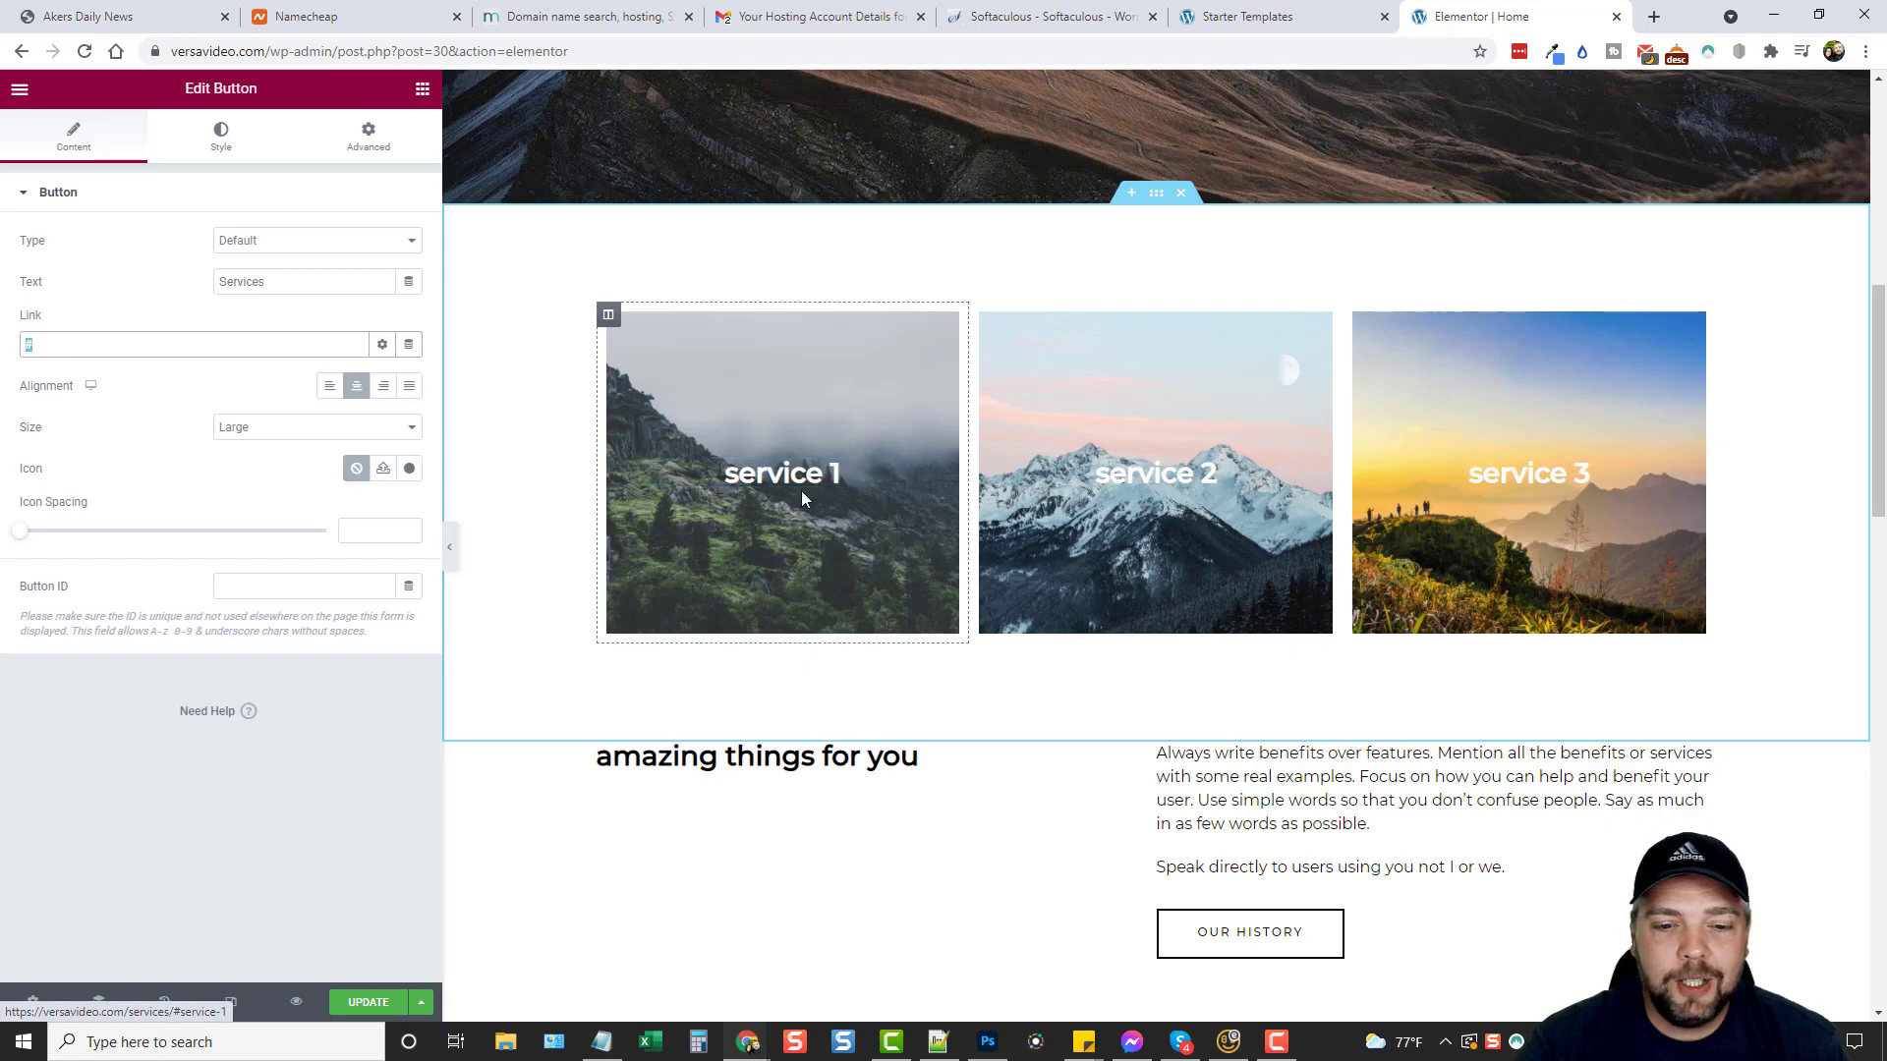
pyautogui.scroll(-5, 803, 498)
pyautogui.click(1370, 332)
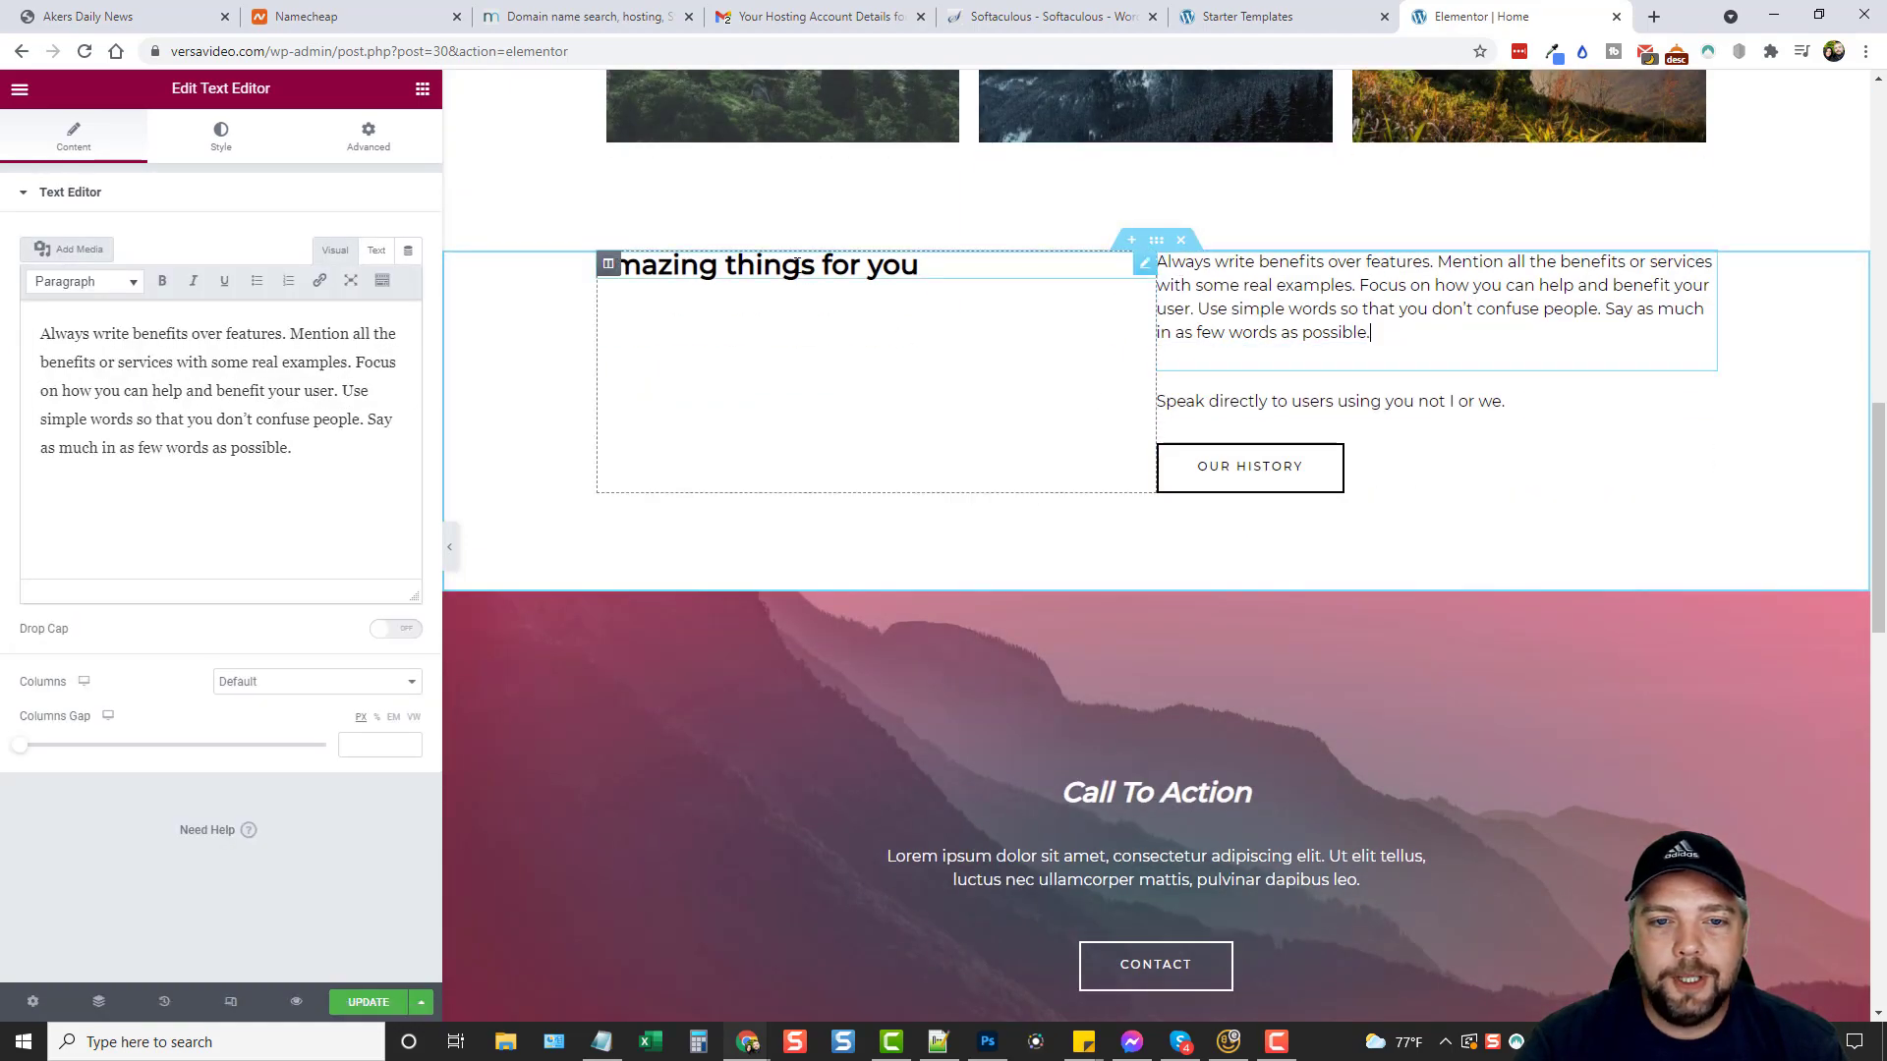
pyautogui.scroll(-10, 1067, 560)
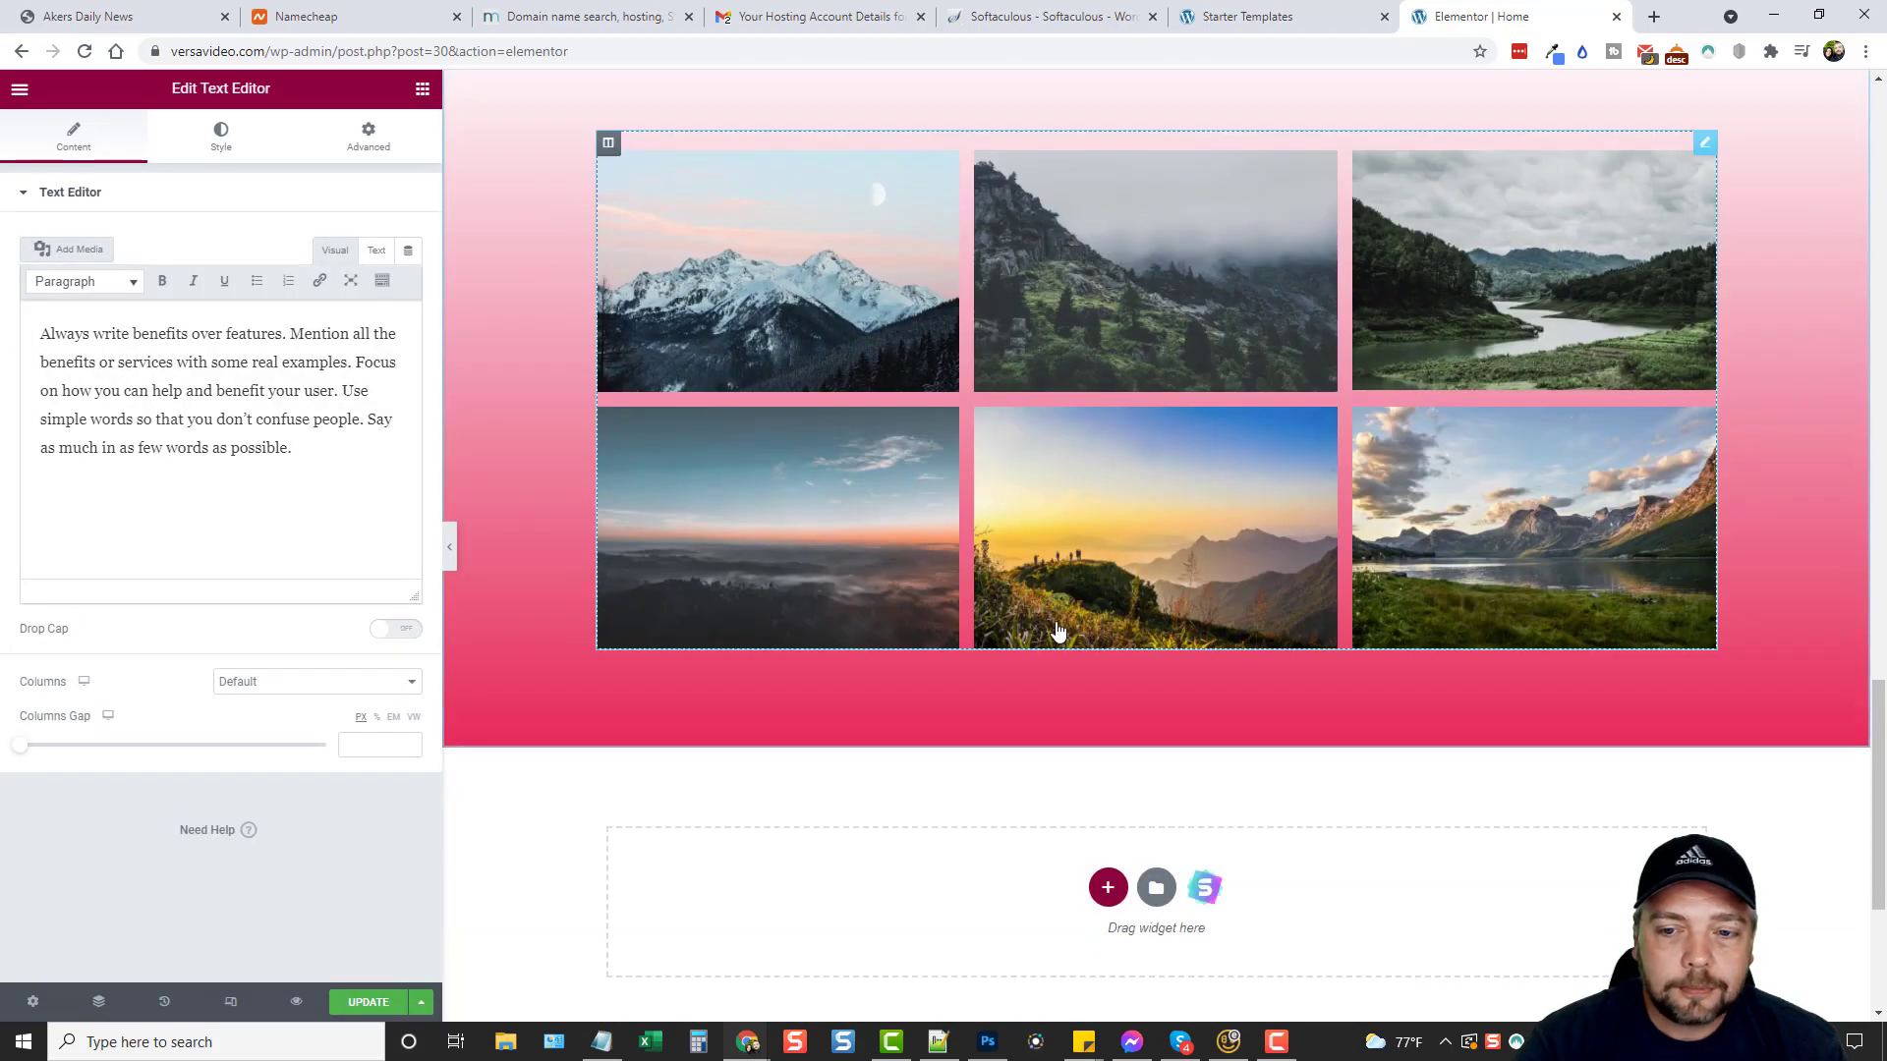
pyautogui.scroll(-4, 1057, 631)
pyautogui.scroll(15, 1072, 717)
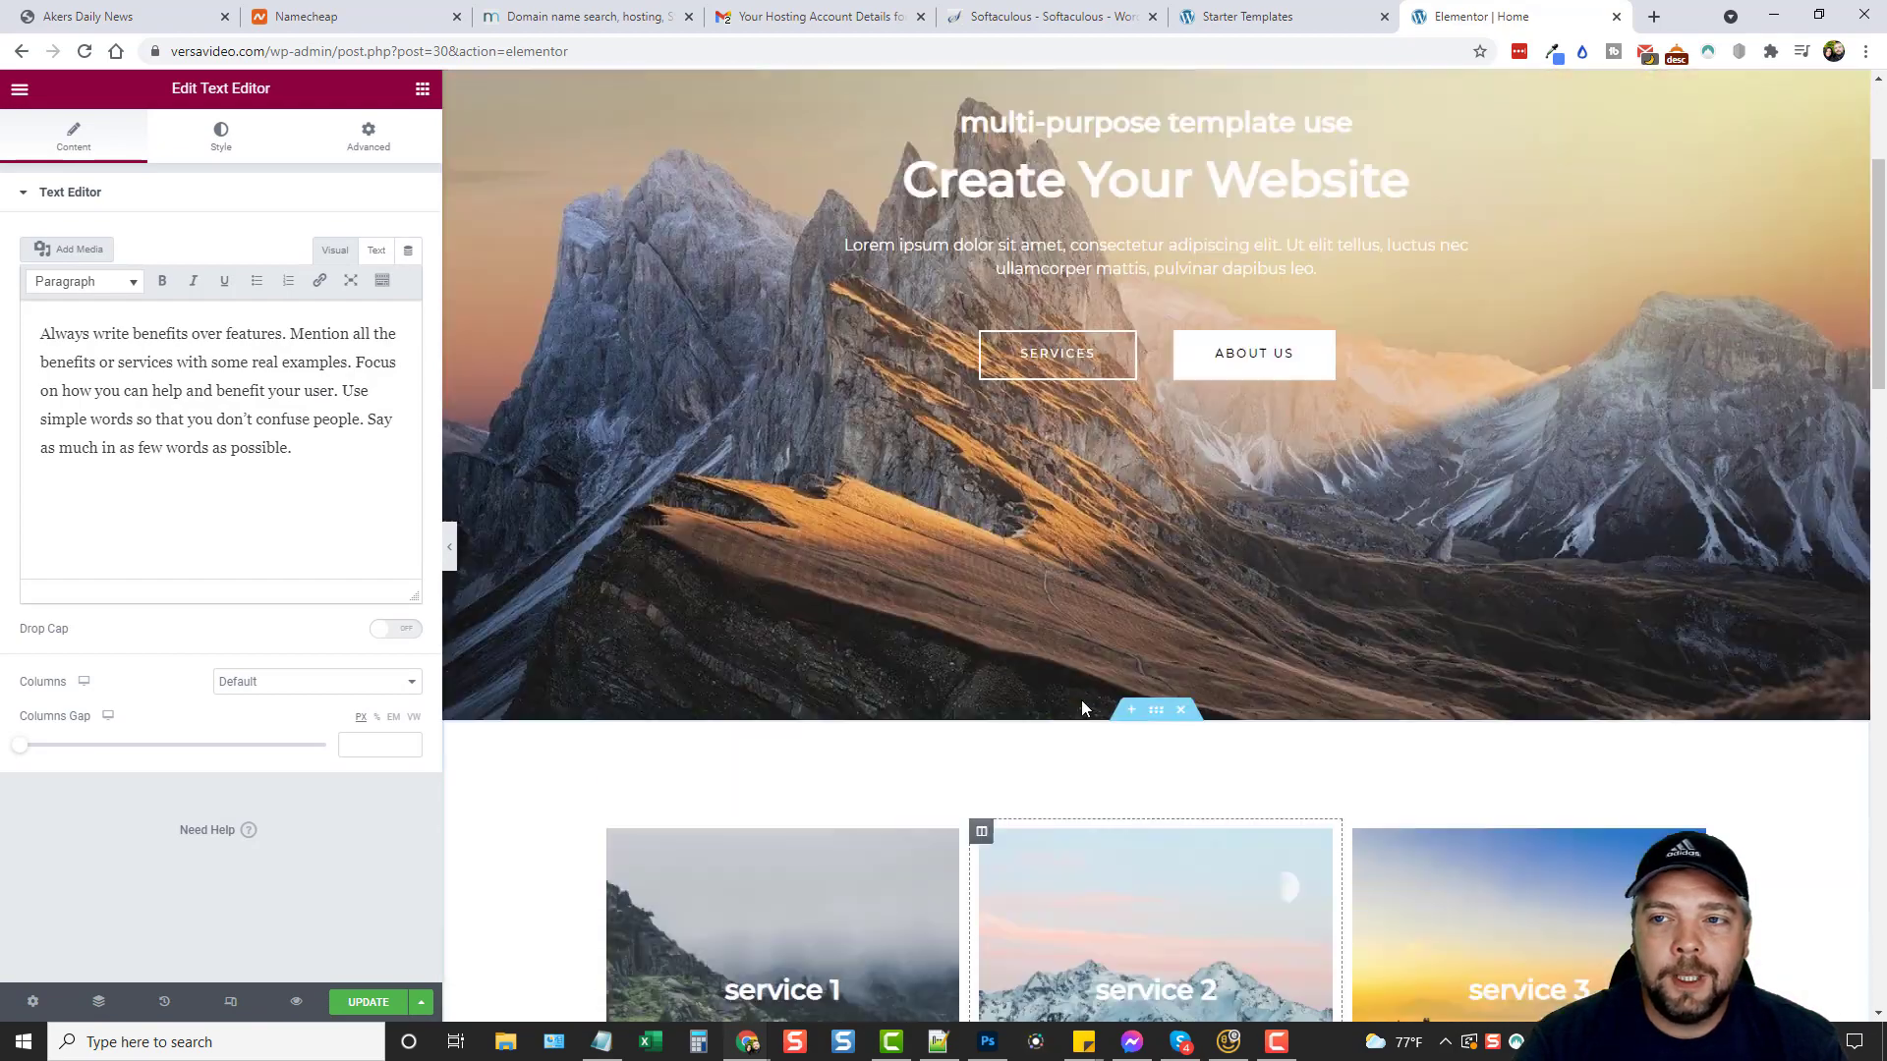
pyautogui.scroll(3, 1071, 702)
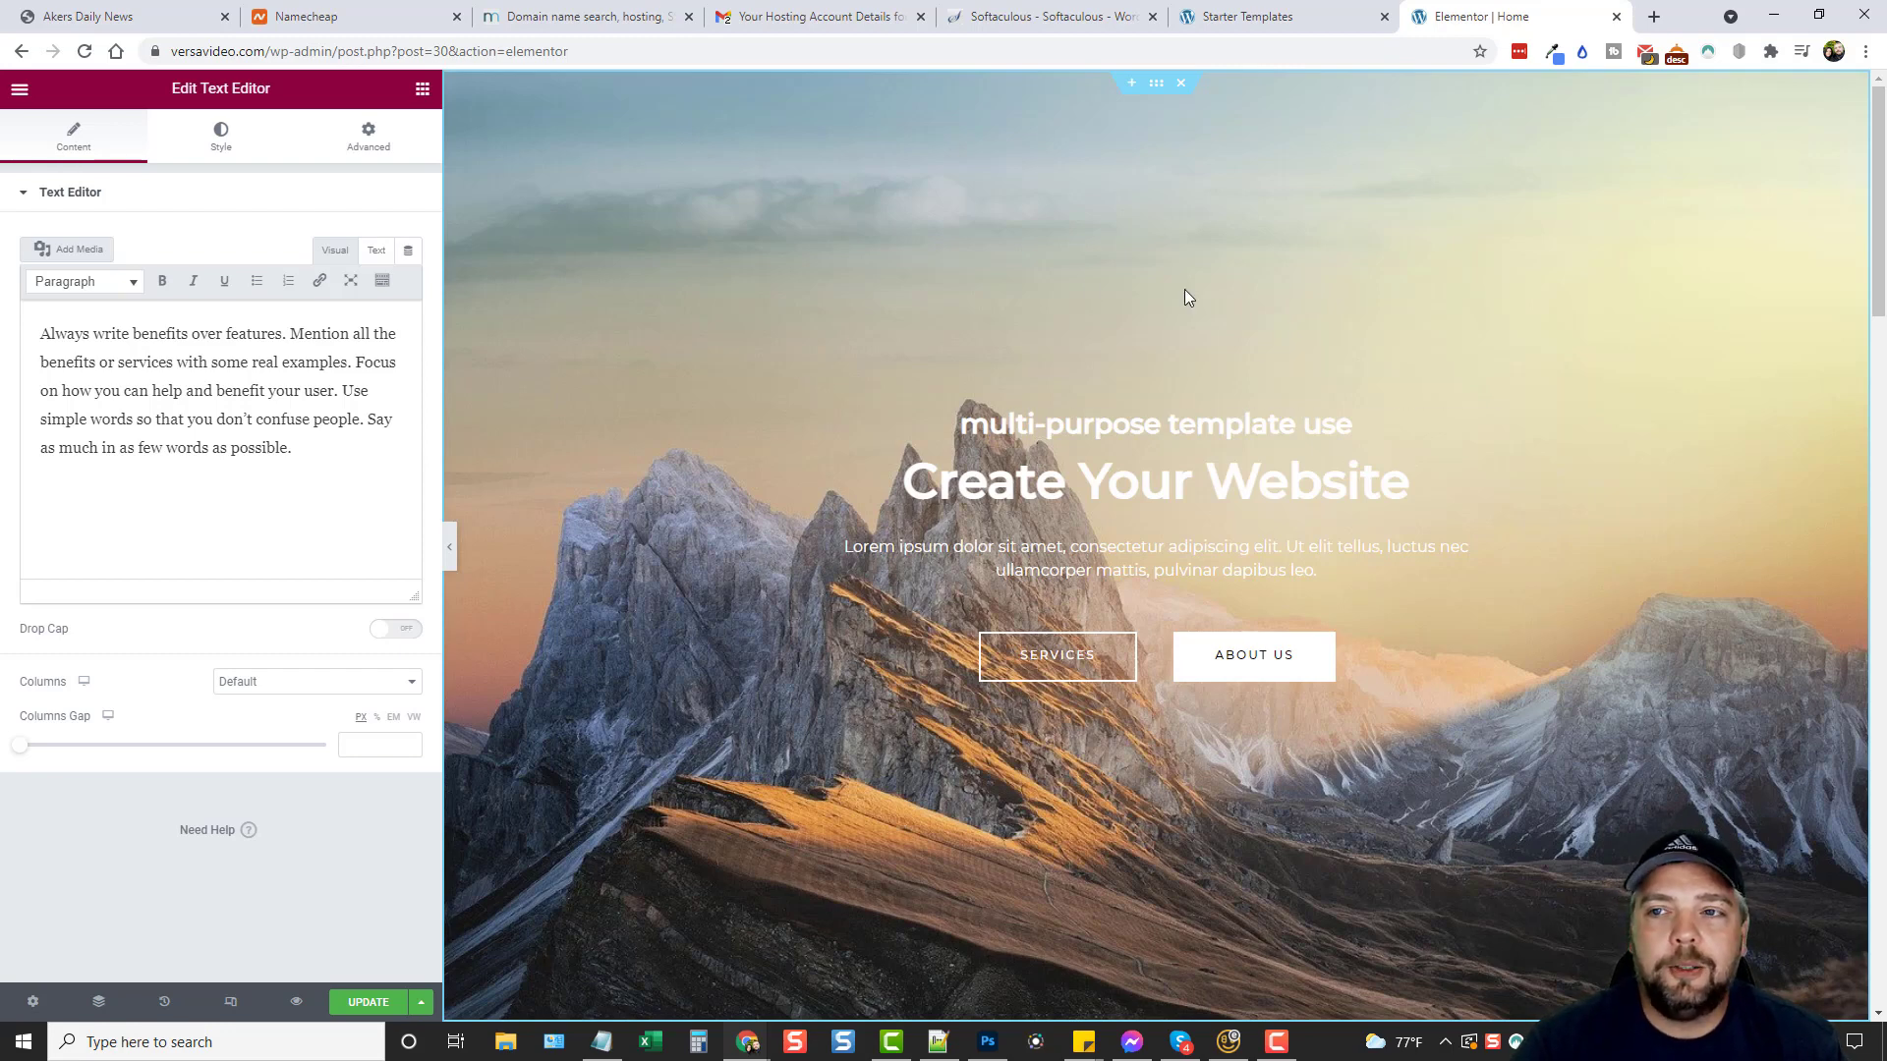
# Scroll the versavideo.com home page down and back up.
pyautogui.scroll(-3, 717, 406)
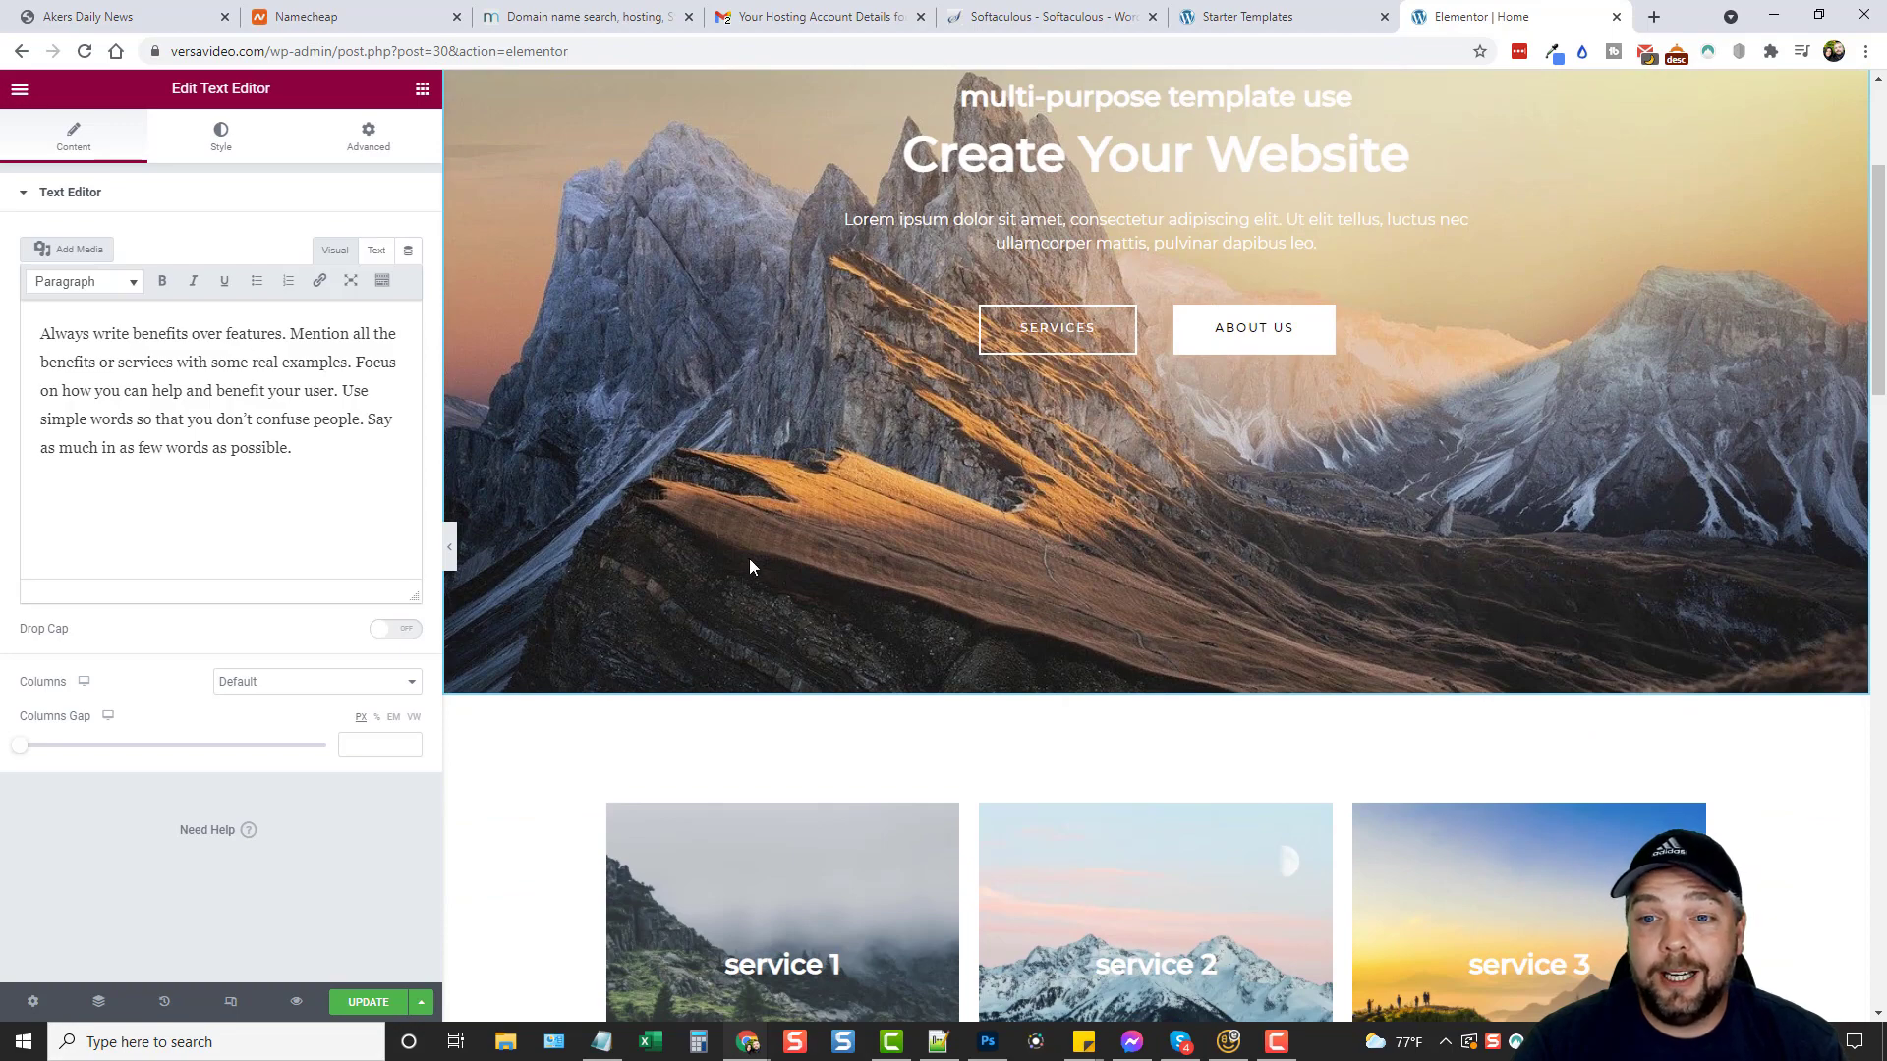
pyautogui.scroll(3, 749, 560)
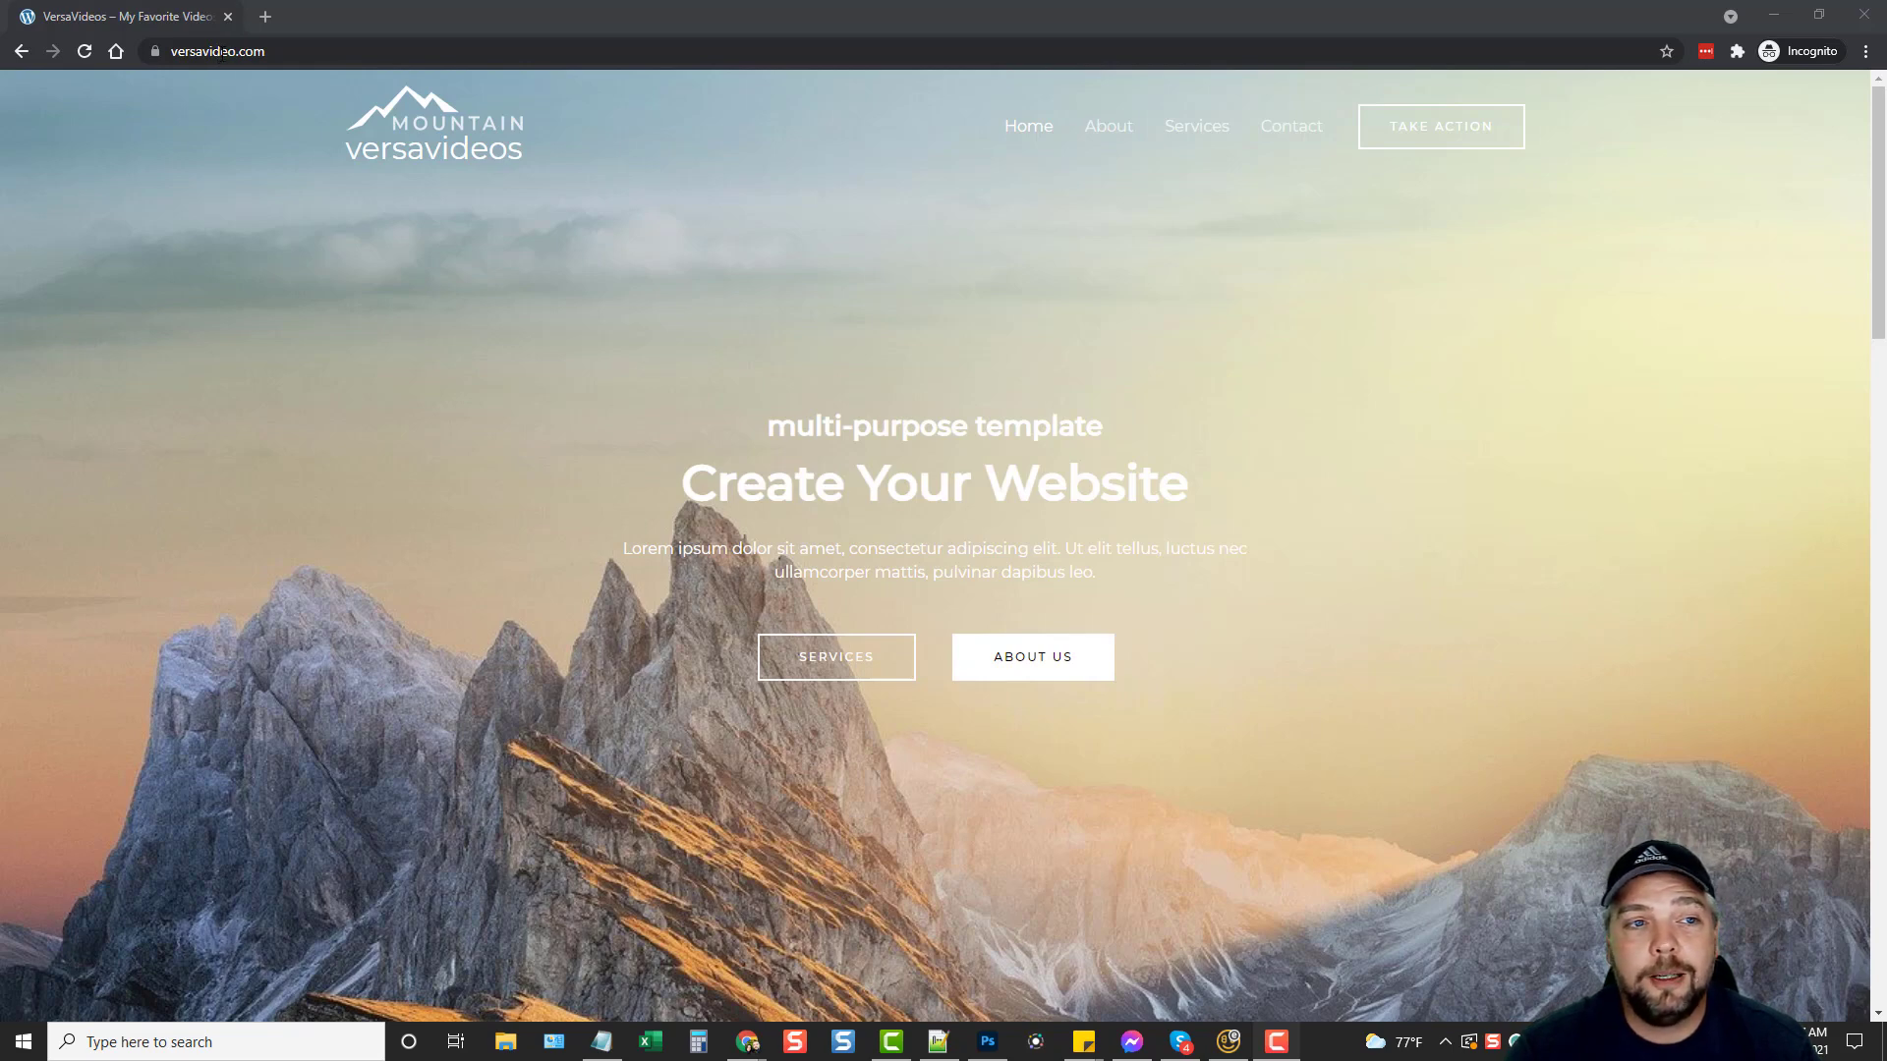
pyautogui.click(222, 54)
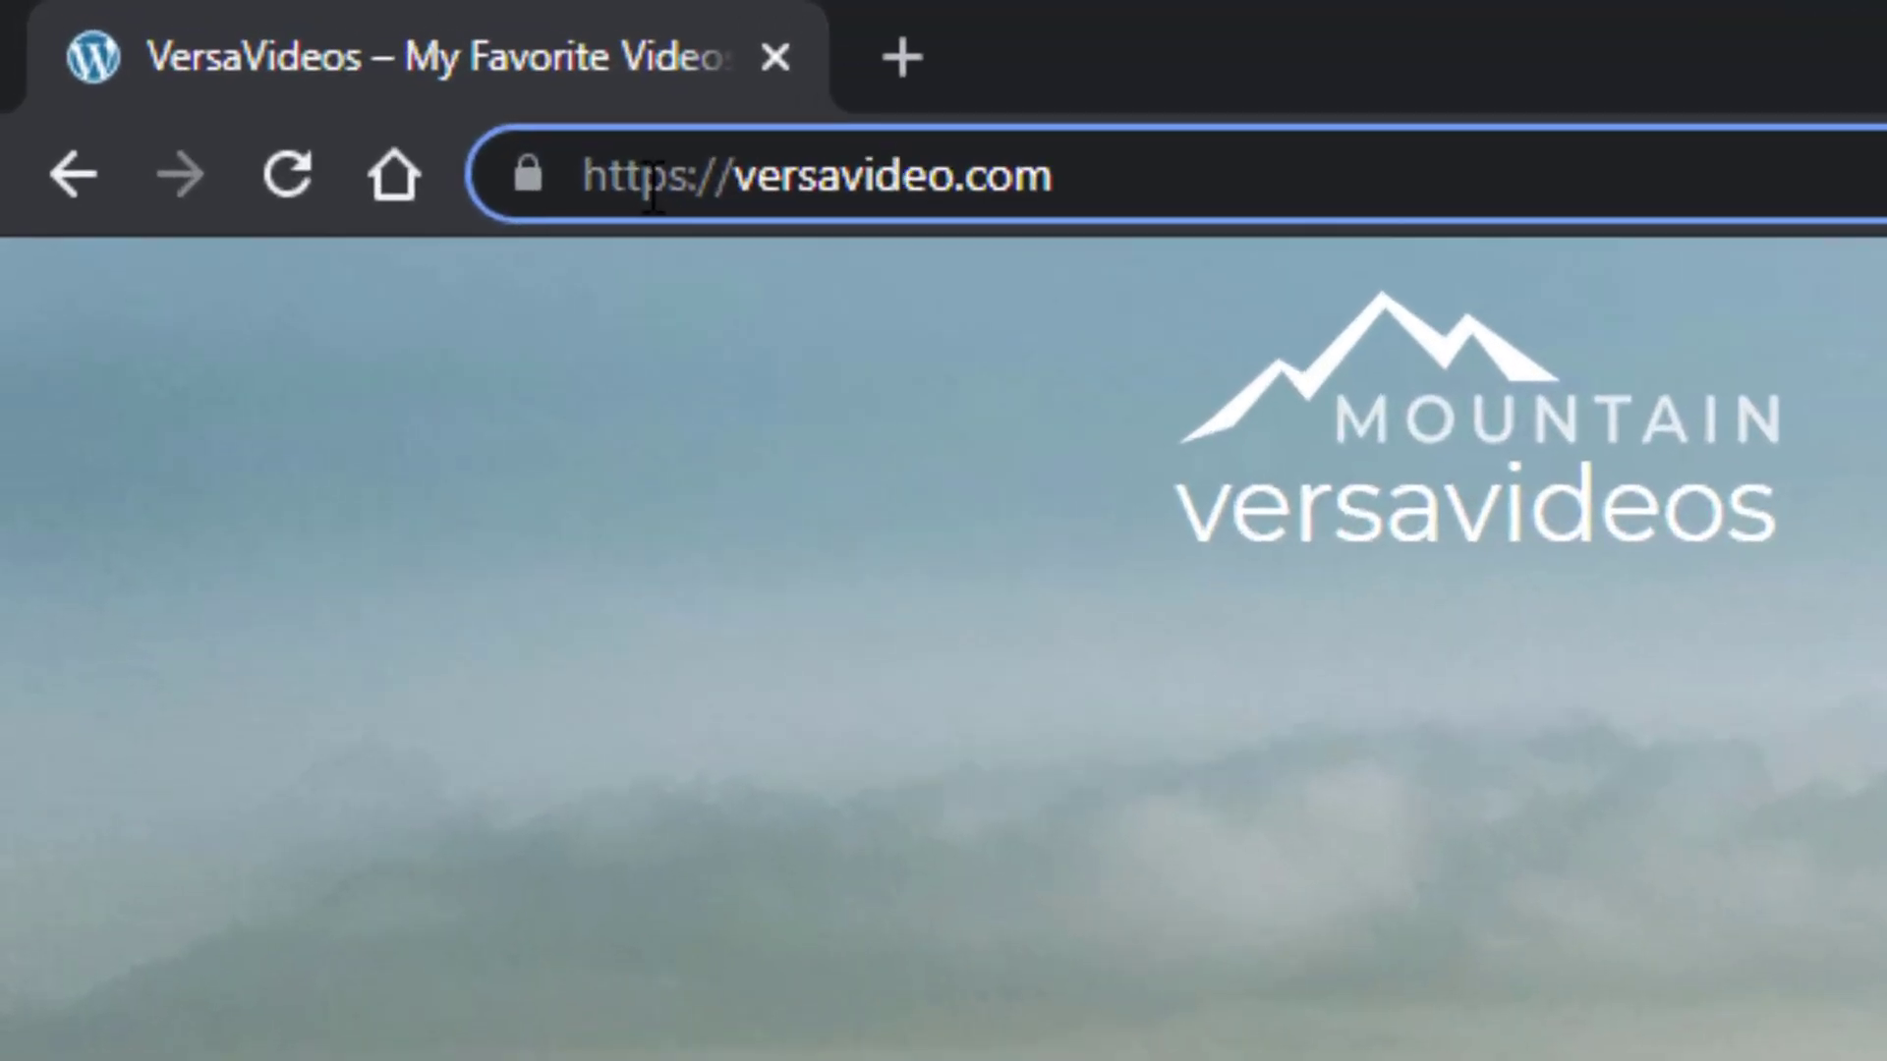
pyautogui.moveTo(731, 177); pyautogui.dragTo(583, 177)
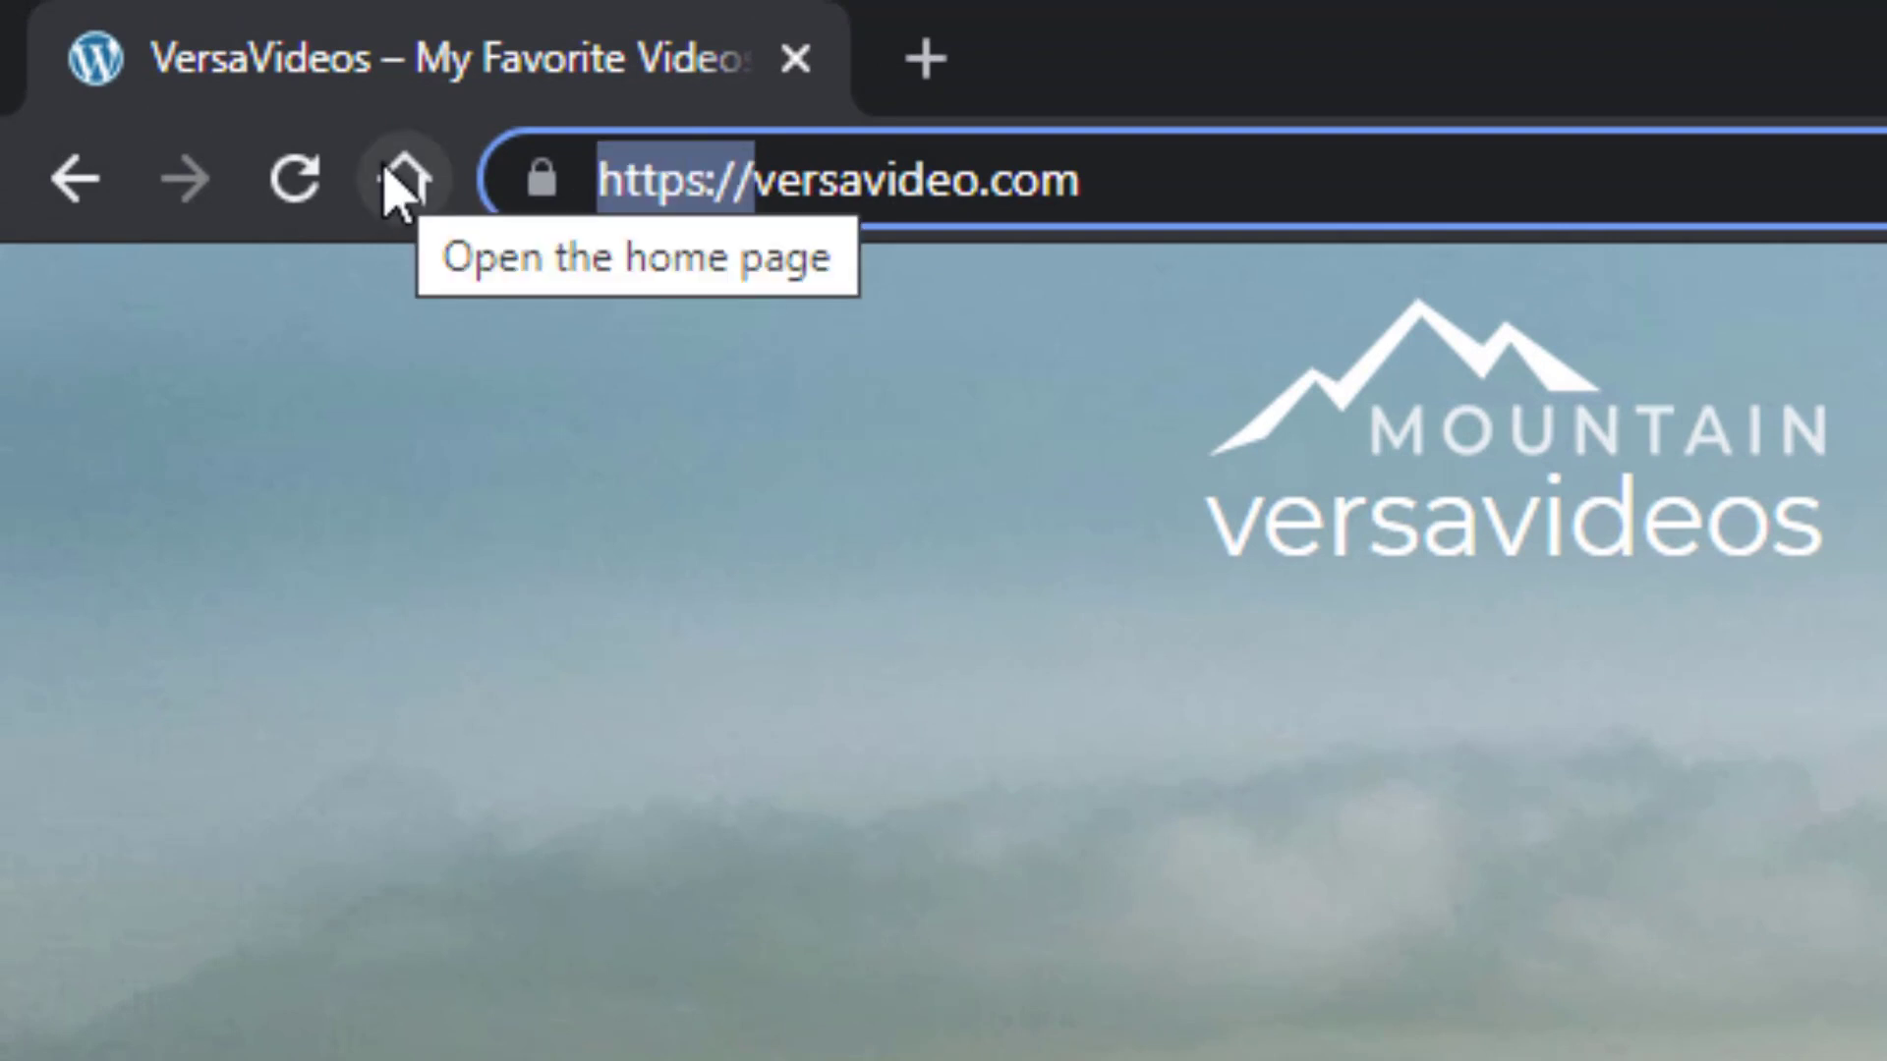
pyautogui.write('https')
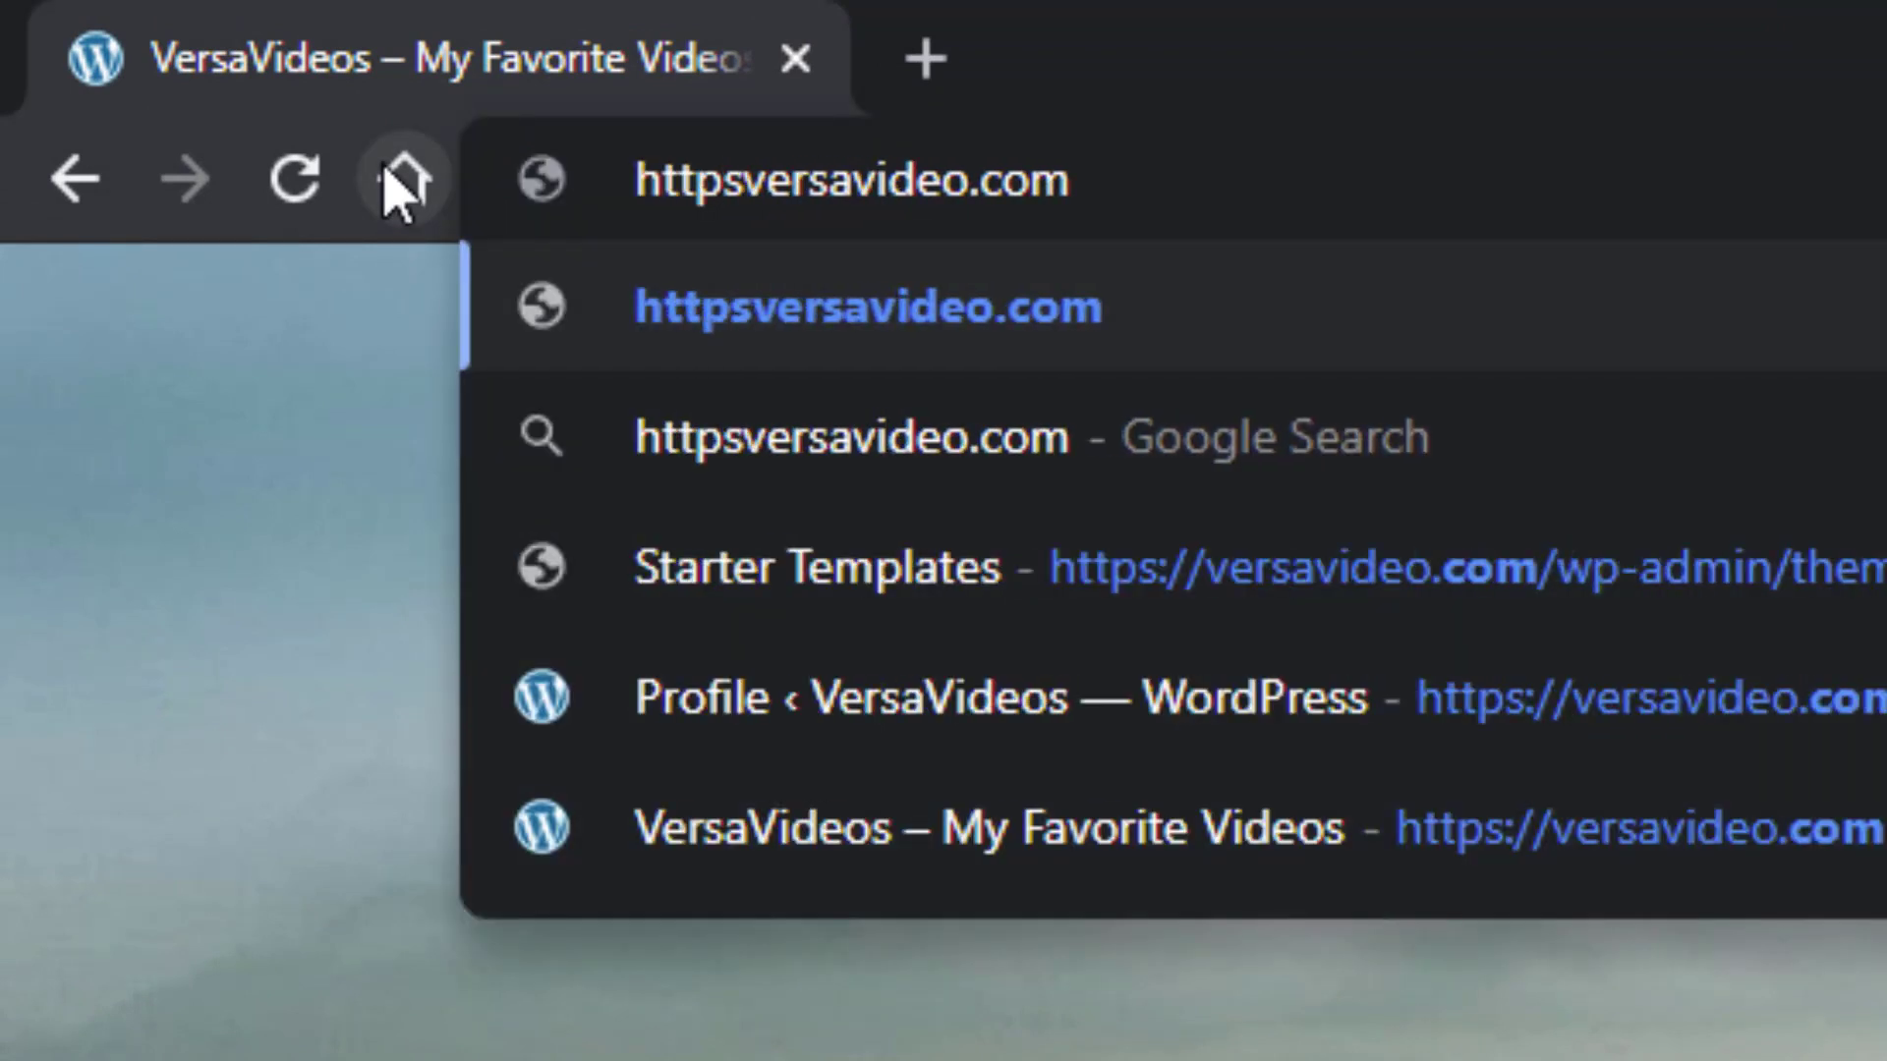
pyautogui.write('://')
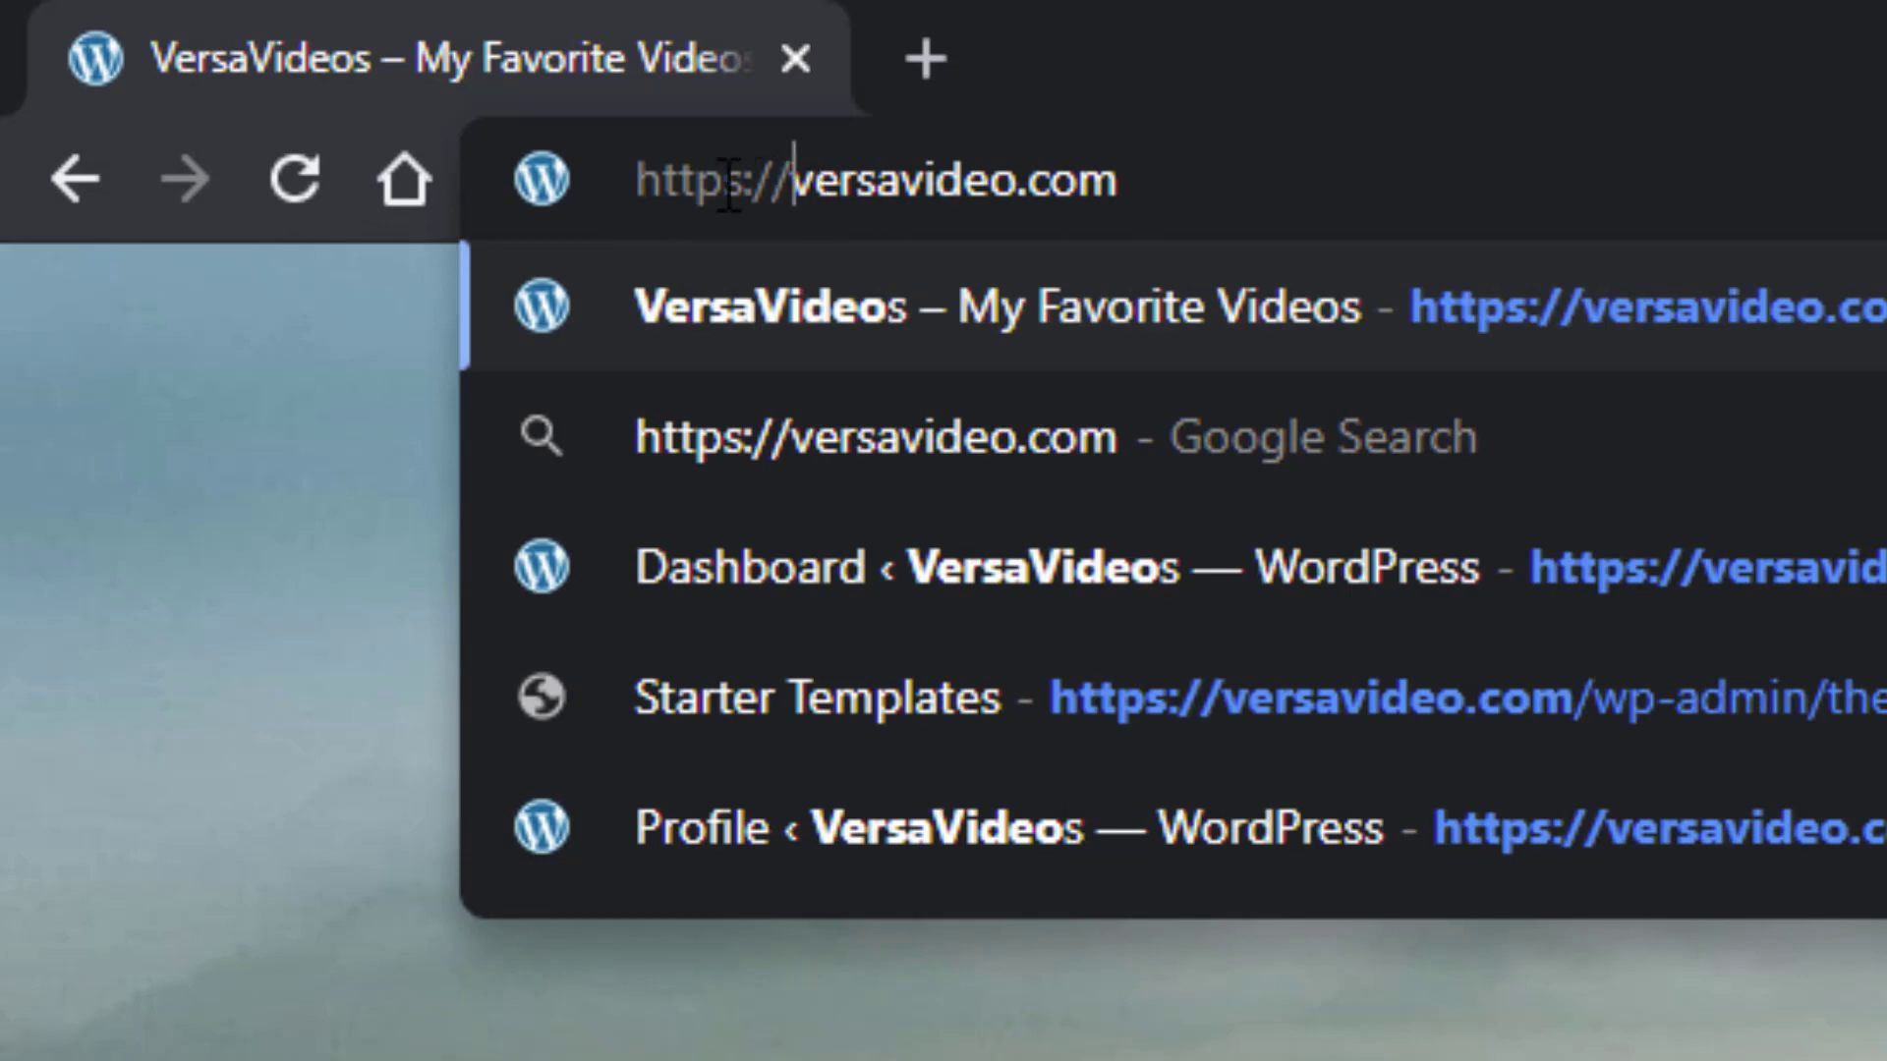
pyautogui.click(1229, 180)
pyautogui.press('Return')
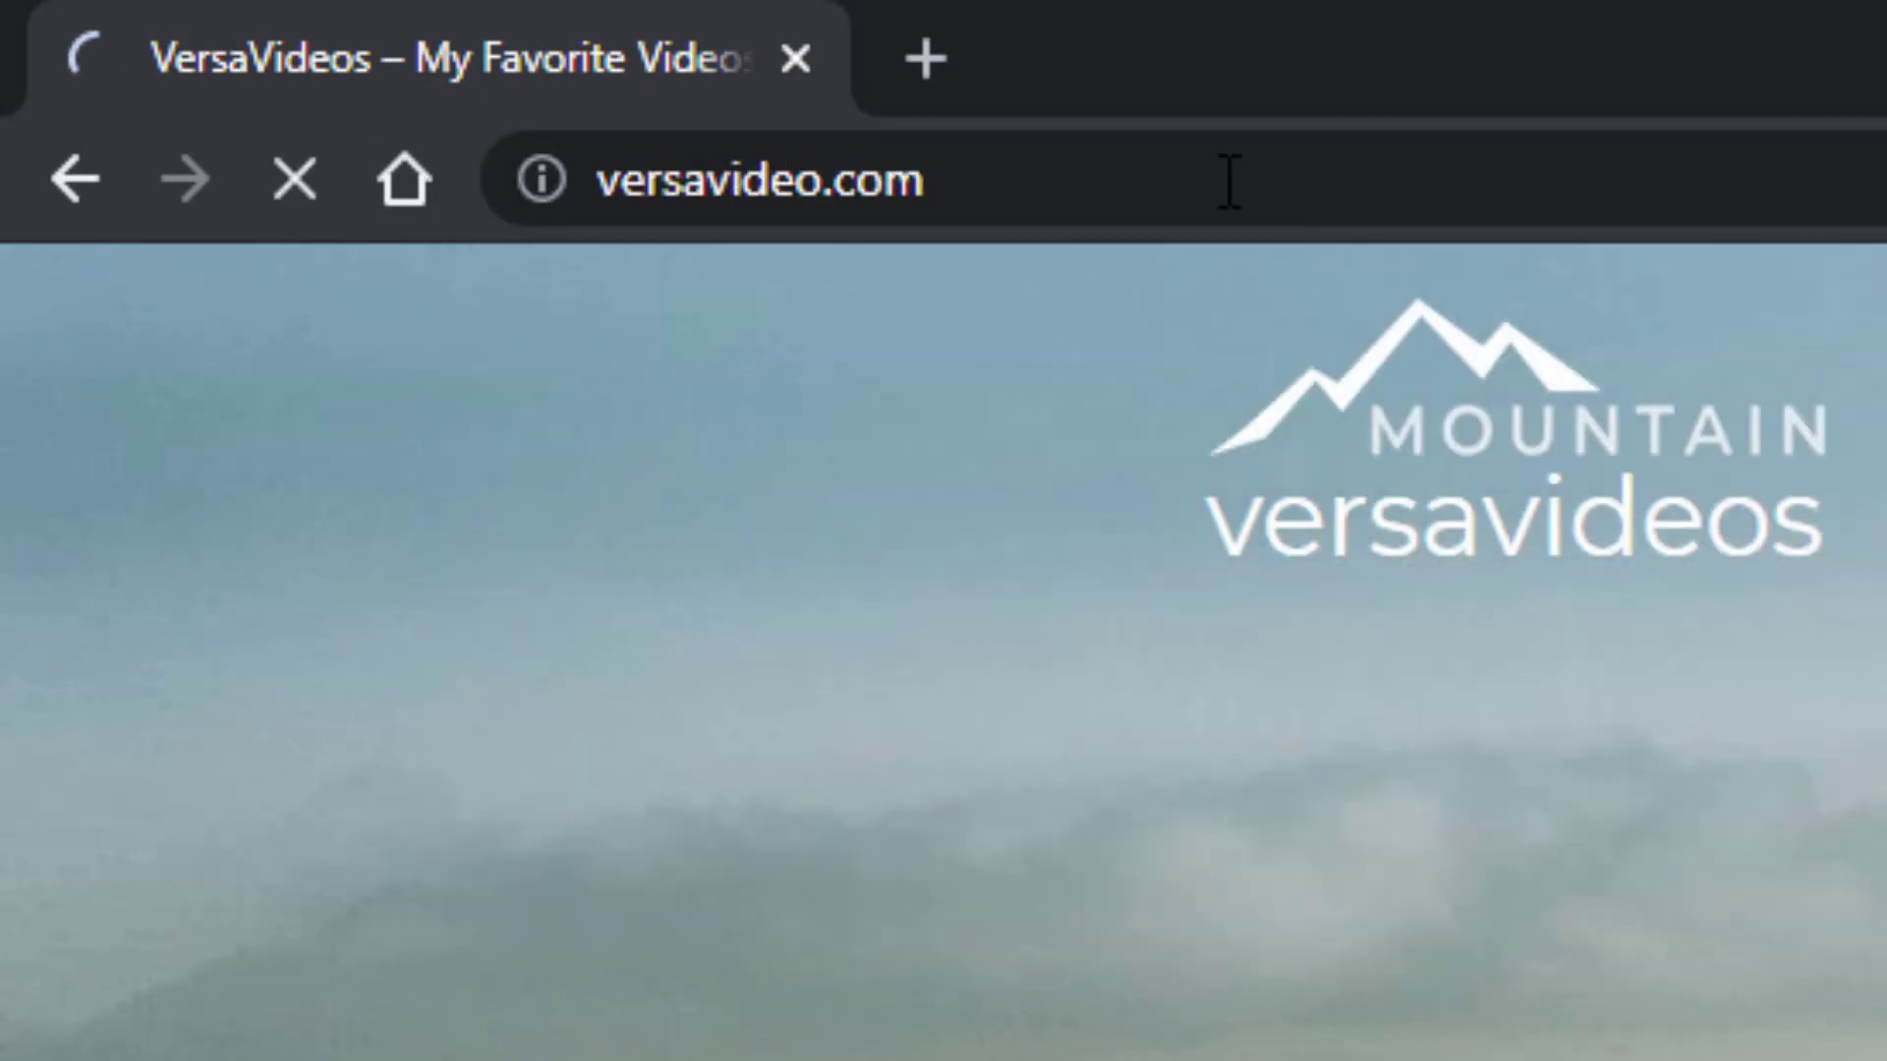